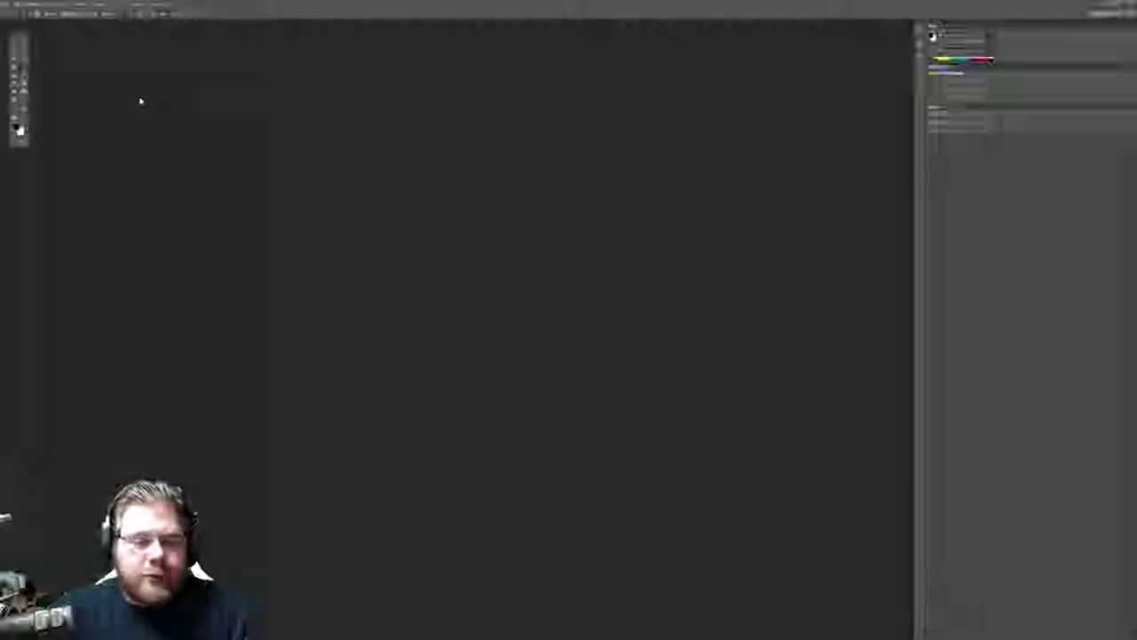
# Open the blonde woman portrait image through File > Open.
pyautogui.click(27, 9)
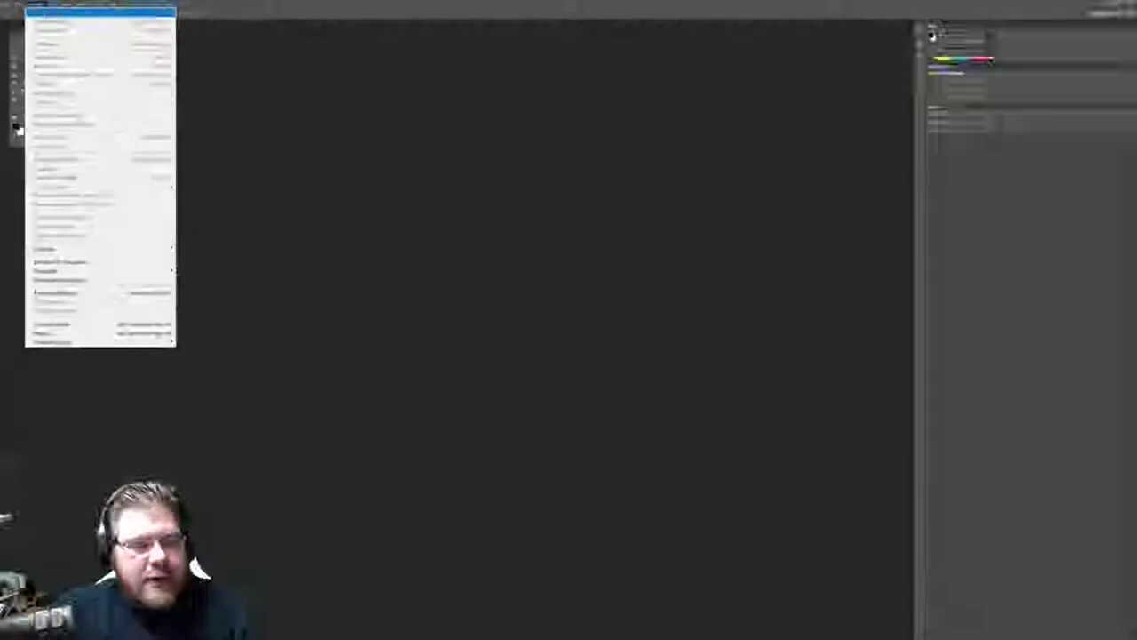
pyautogui.click(27, 20)
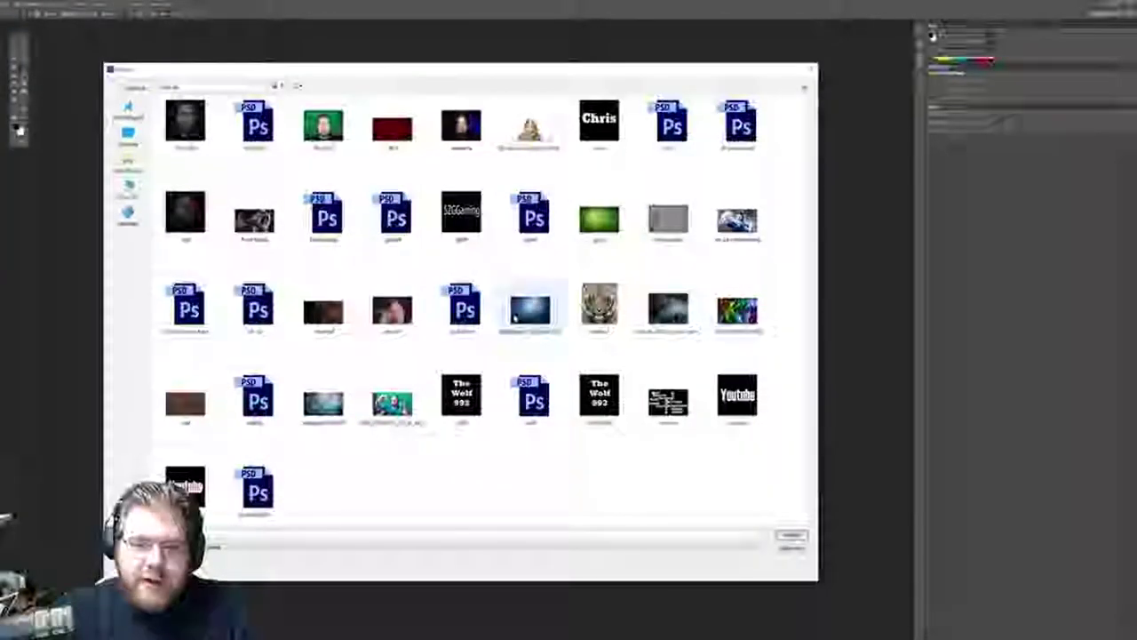
pyautogui.doubleClick(531, 129)
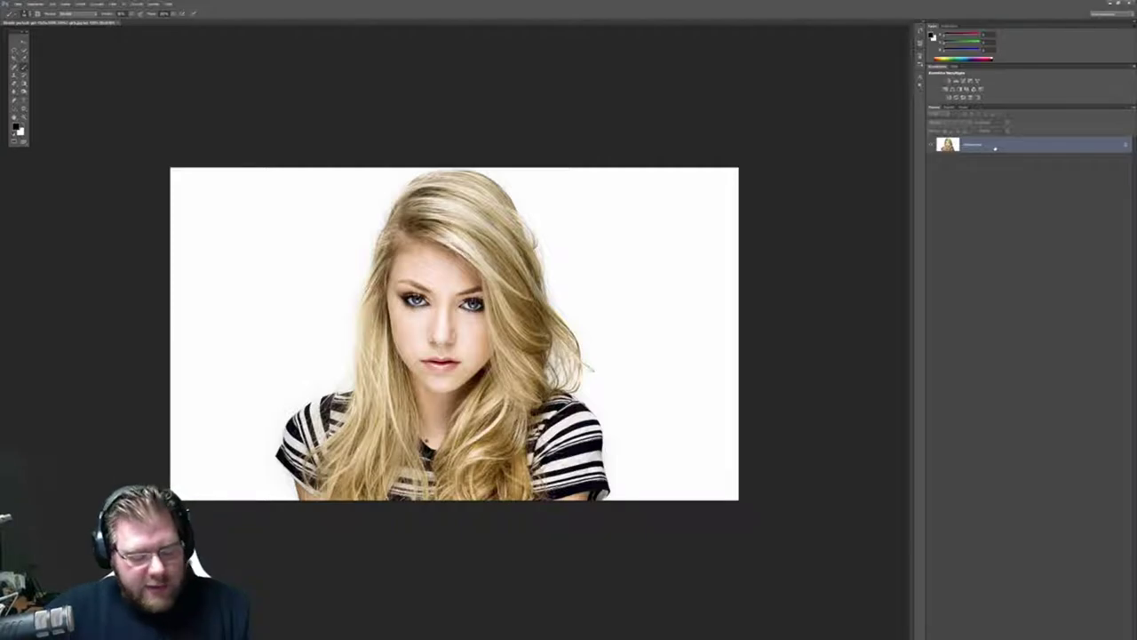
# Convert the Background into a normal layer and apply a 1-pixel Gaussian blur.
pyautogui.doubleClick(995, 145)
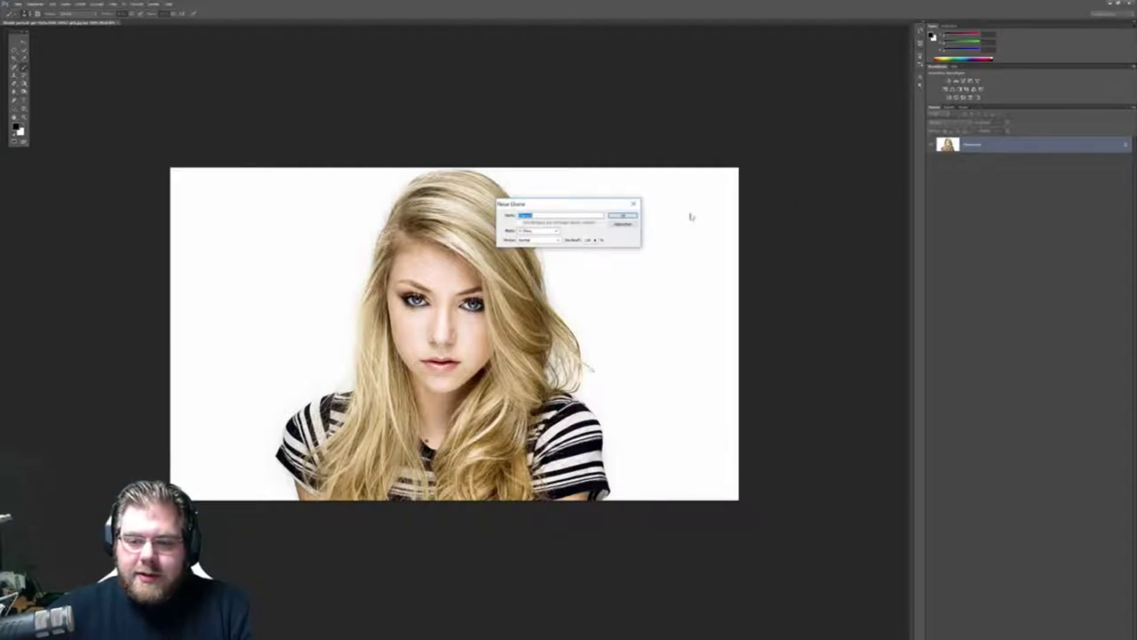
pyautogui.click(624, 219)
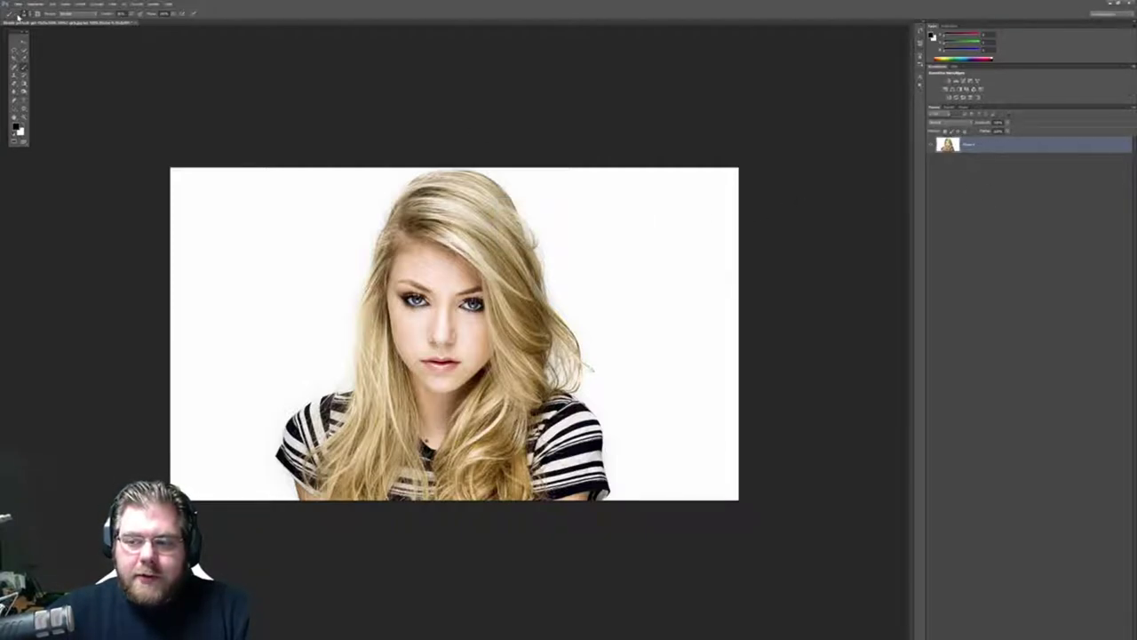
pyautogui.click(113, 6)
pyautogui.moveTo(135, 143)
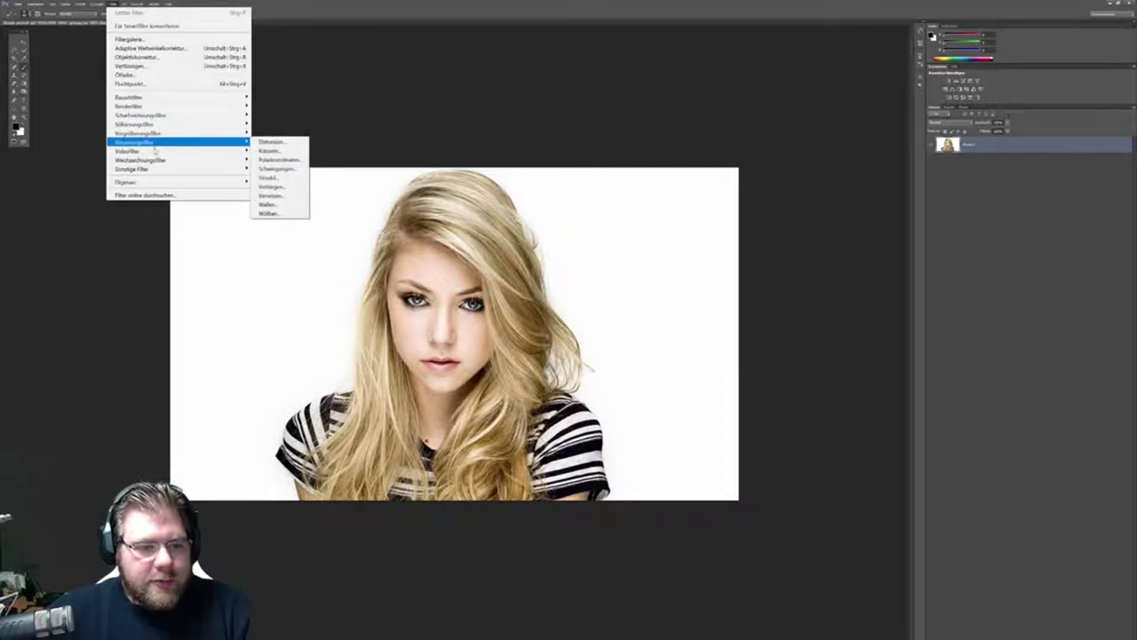
pyautogui.click(275, 227)
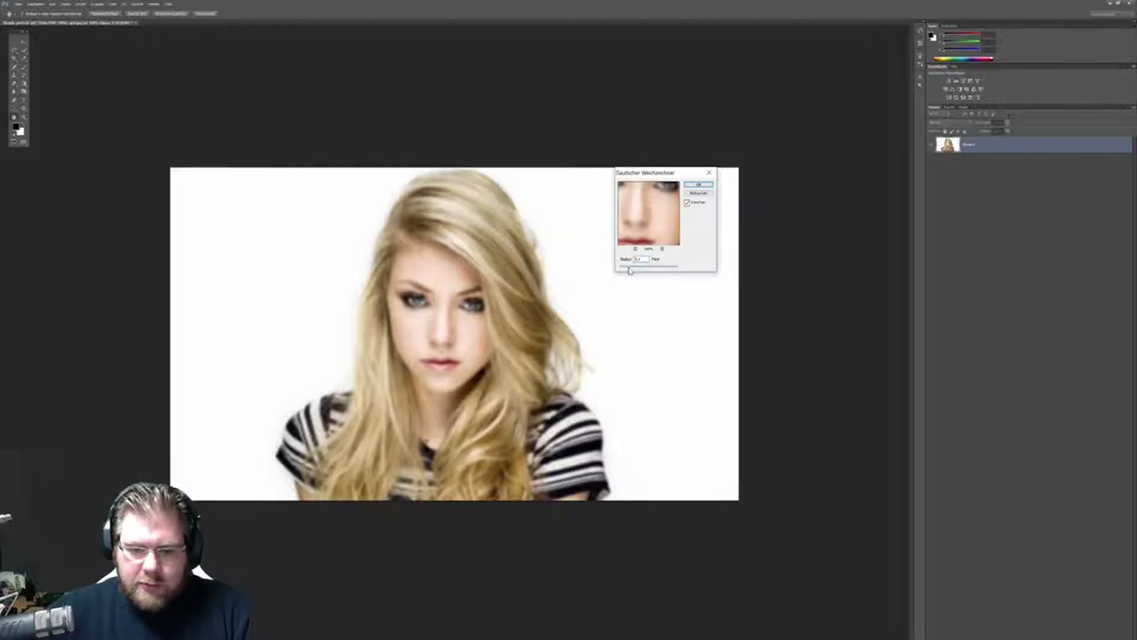
pyautogui.doubleClick(636, 258)
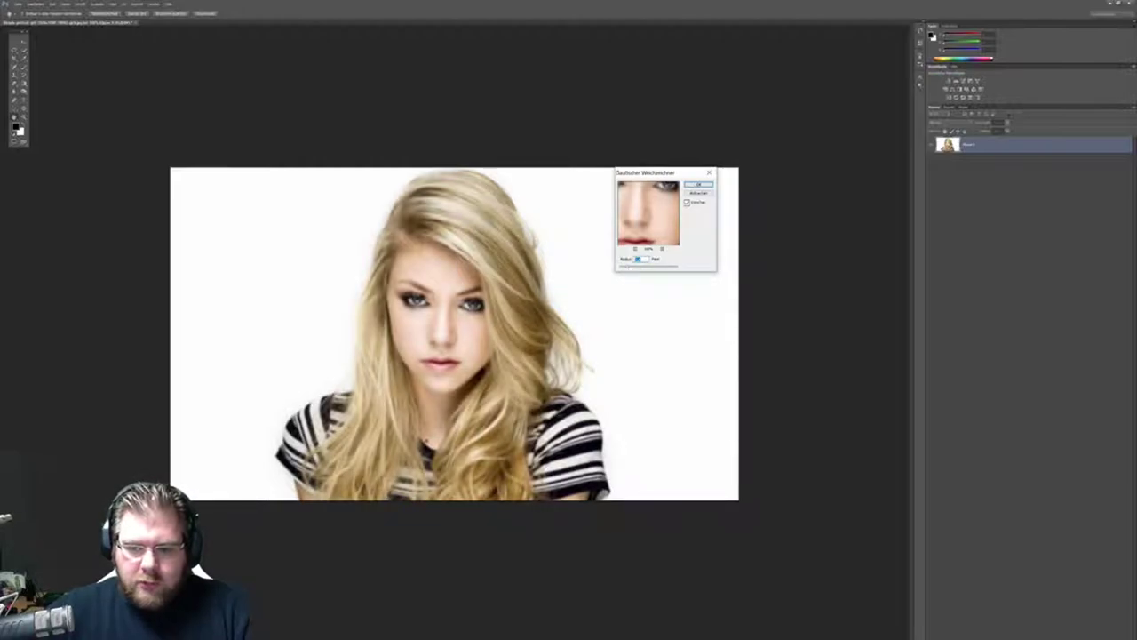
pyautogui.write('1')
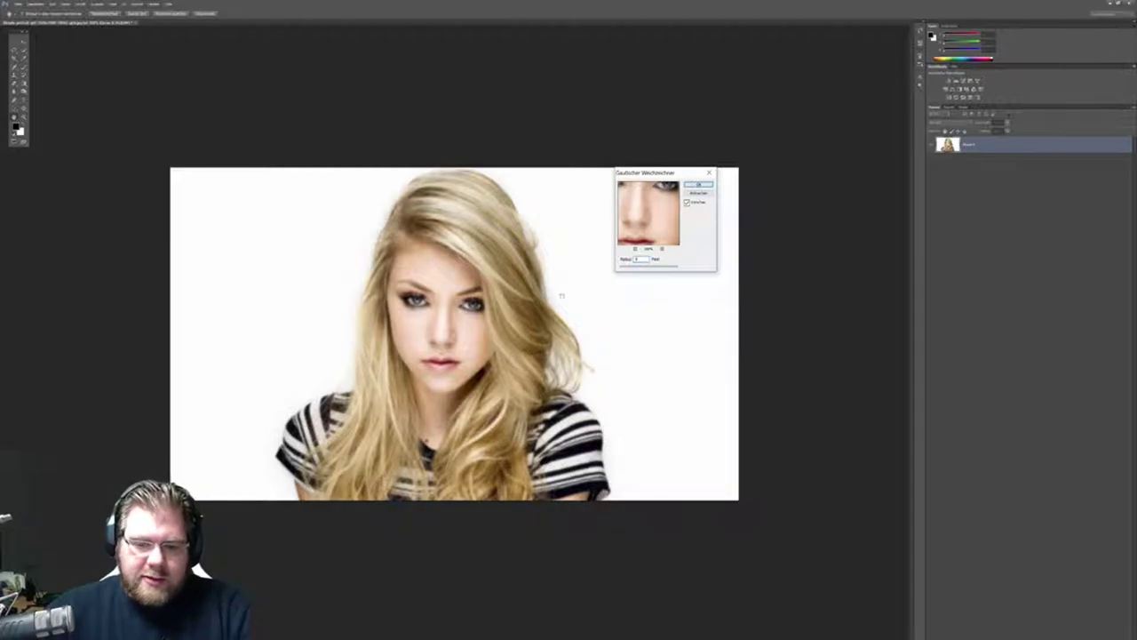
pyautogui.click(699, 186)
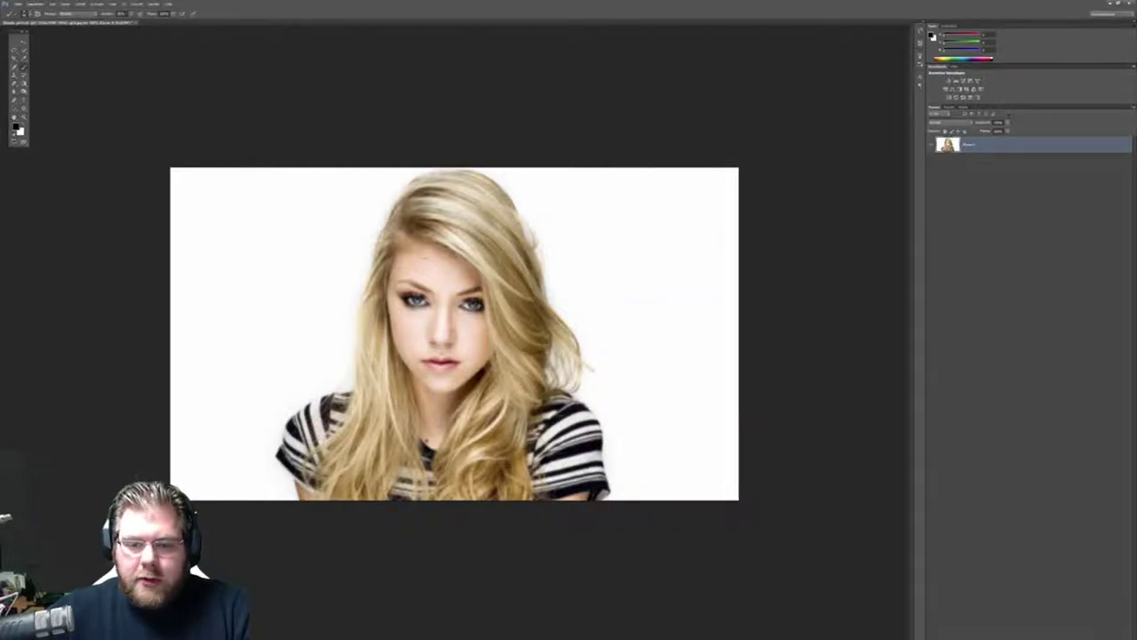
pyautogui.click(17, 3)
# Save the blurred portrait as PSD, replacing the existing displacemand file.
pyautogui.click(64, 117)
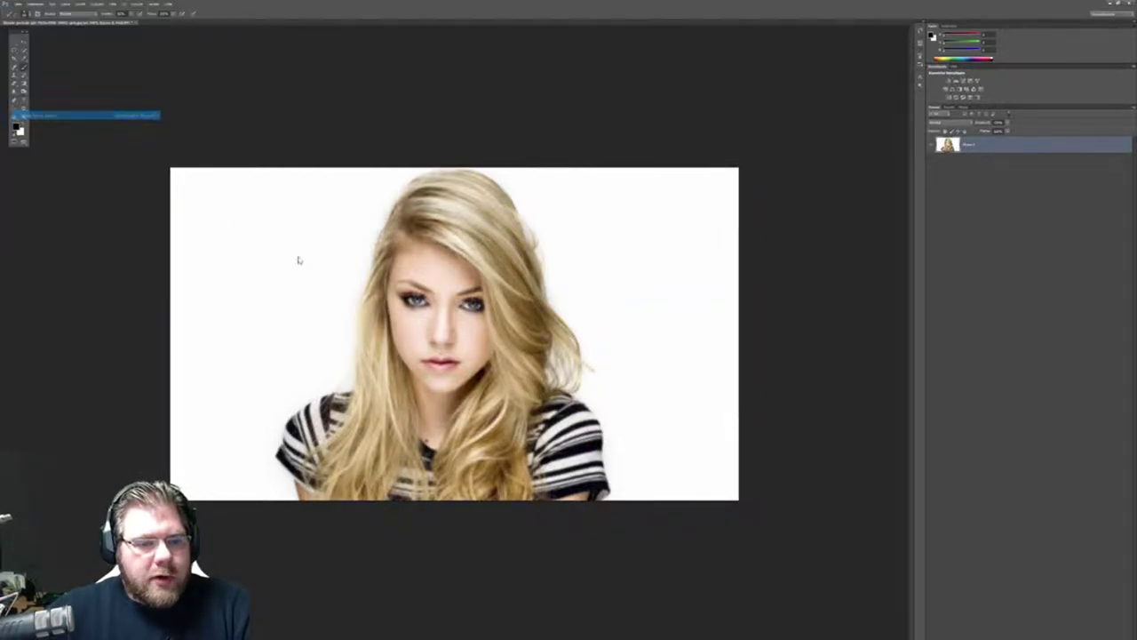
pyautogui.click(321, 119)
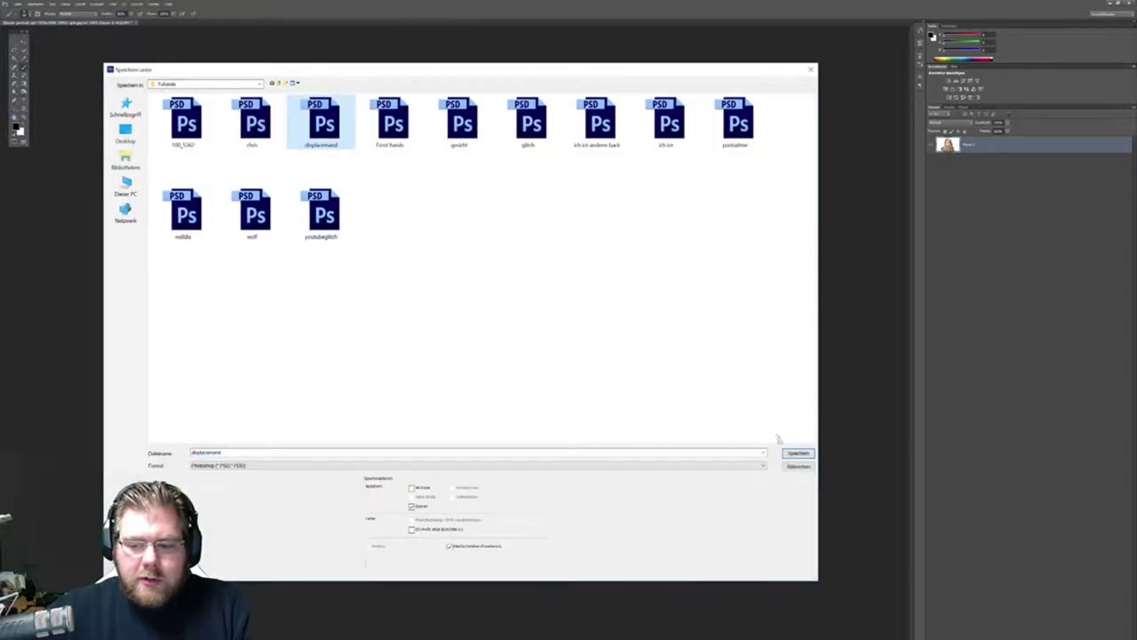
pyautogui.press('Return')
pyautogui.click(553, 234)
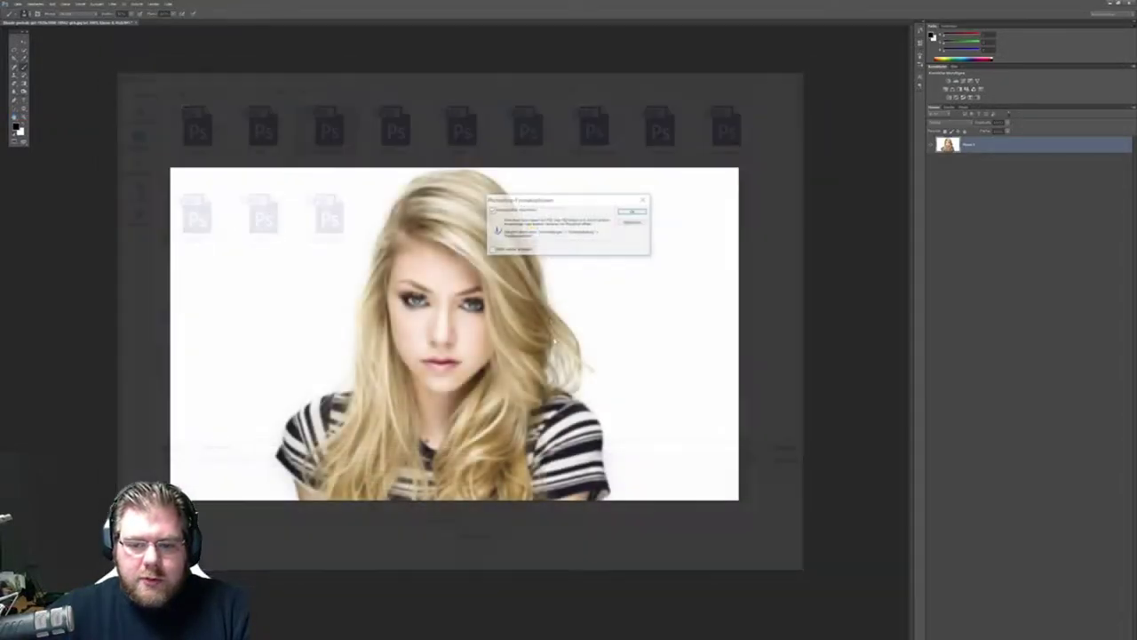
pyautogui.click(631, 213)
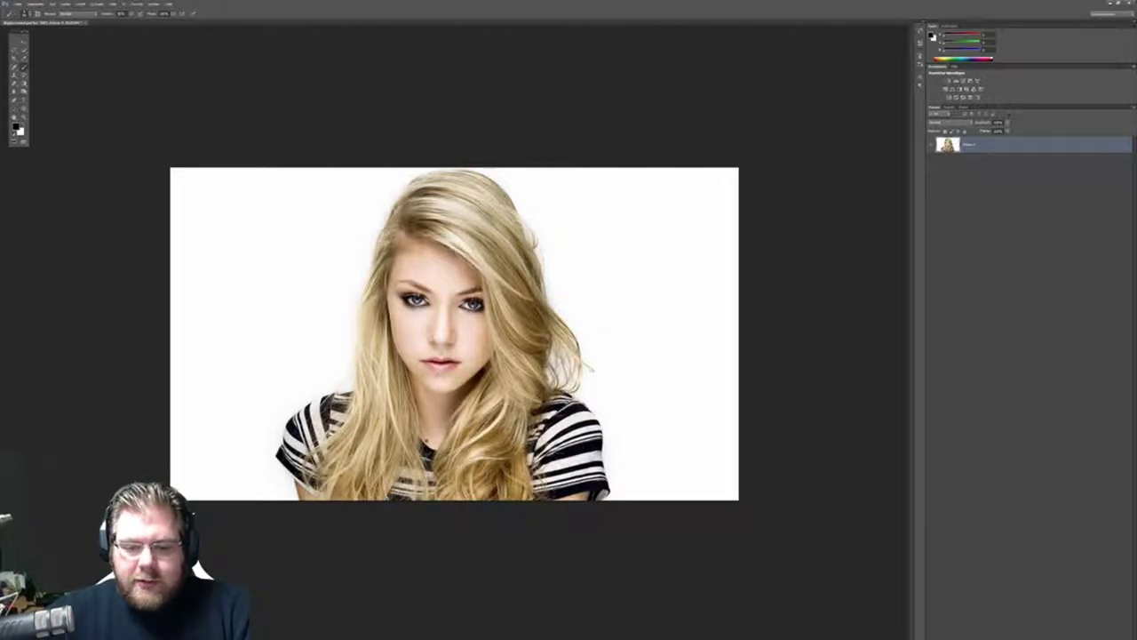
# Trace a freehand Lasso selection around the woman's face.
pyautogui.press('p')
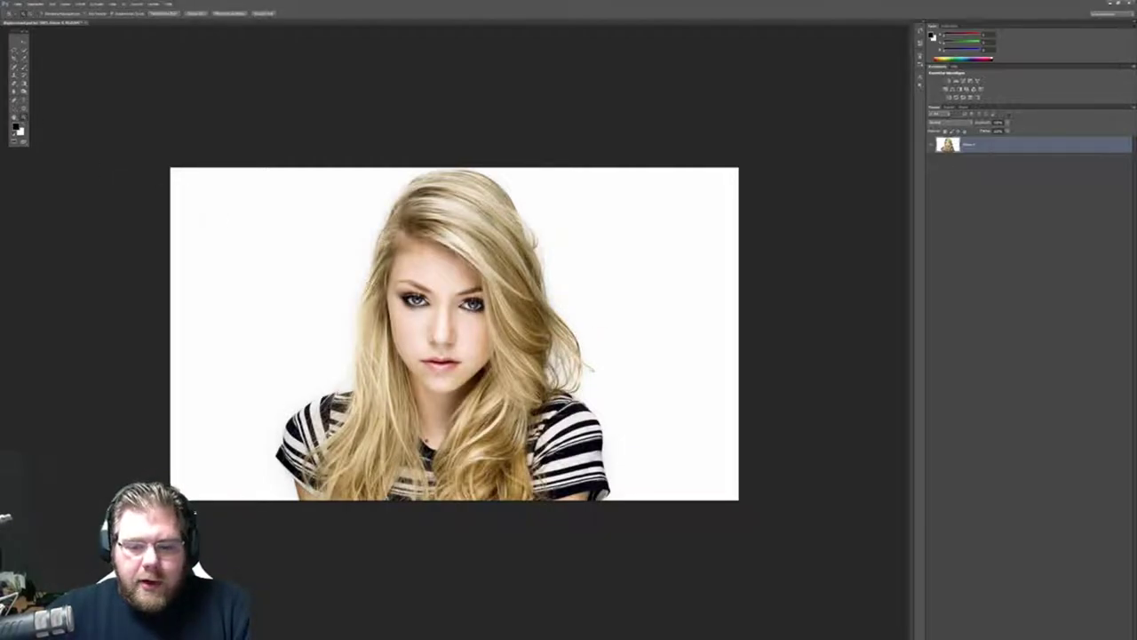
pyautogui.scroll(3, 447, 315)
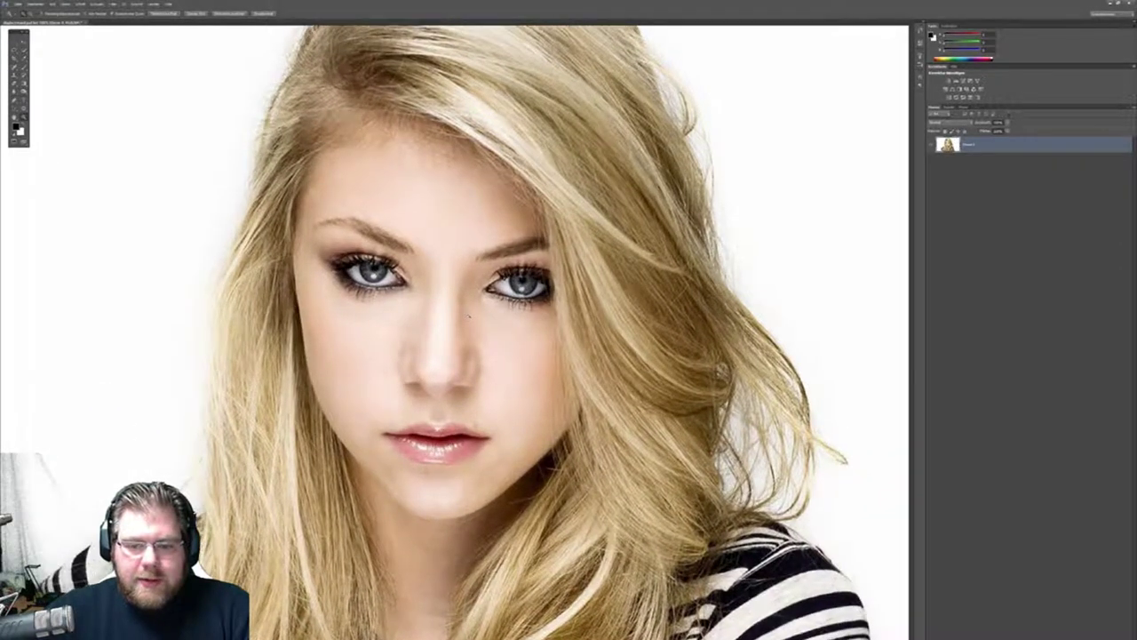
pyautogui.scroll(-1, 440, 320)
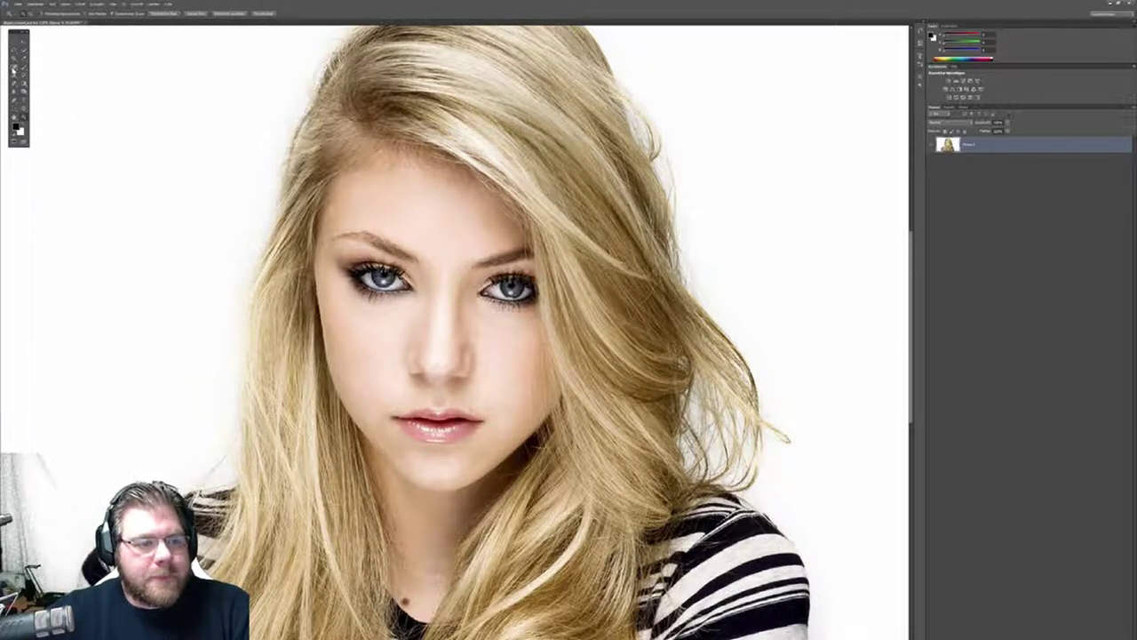
pyautogui.click(15, 54)
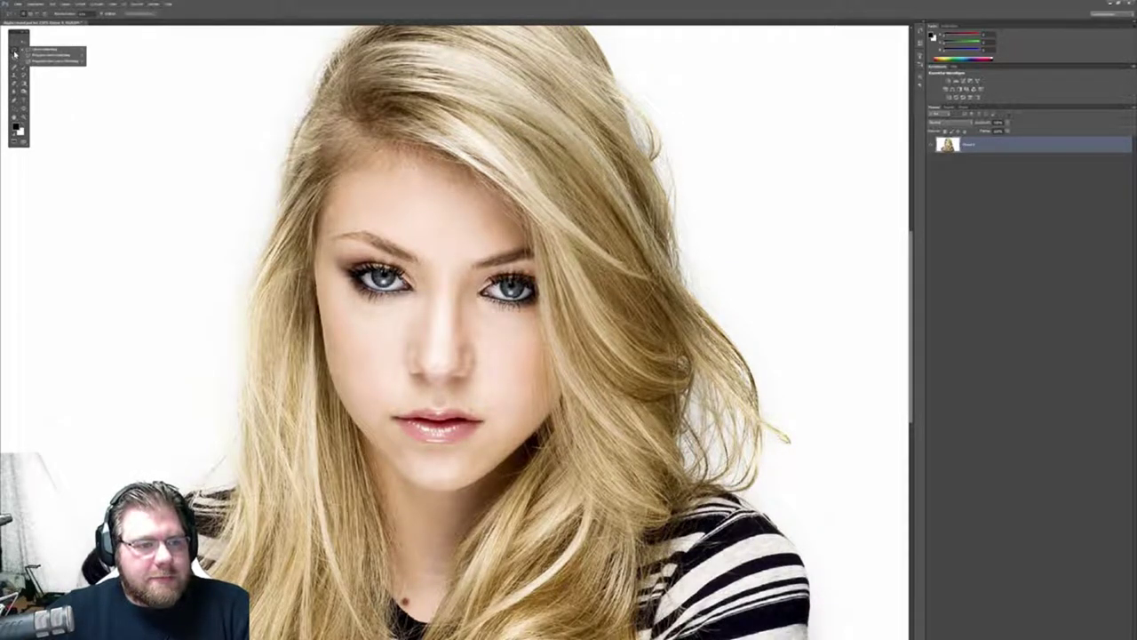
pyautogui.click(37, 60)
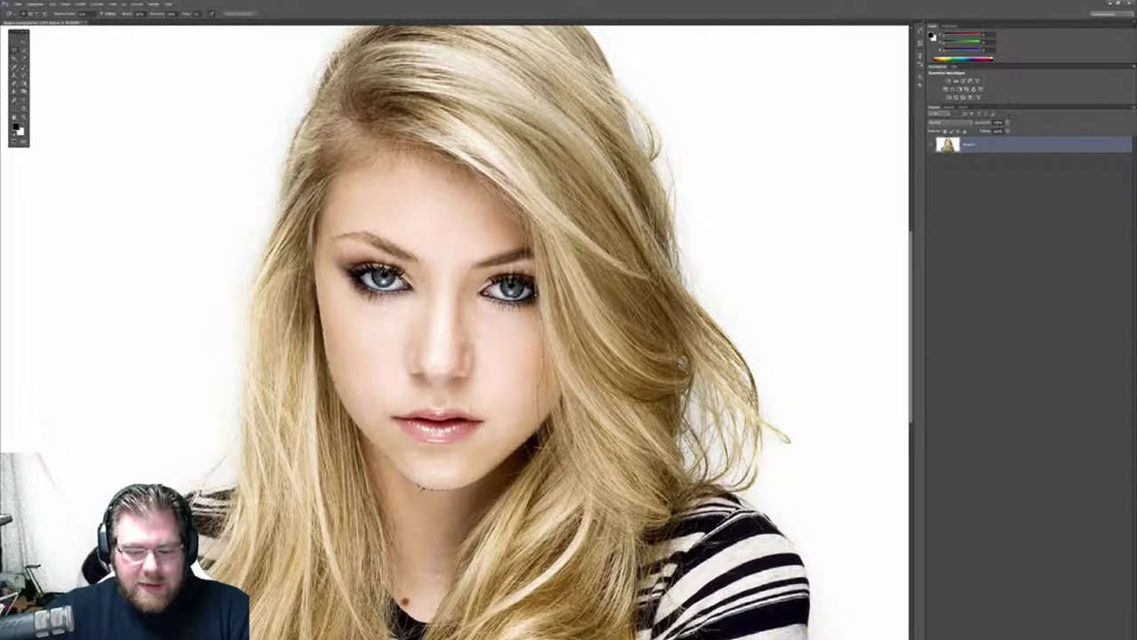
pyautogui.click(422, 486)
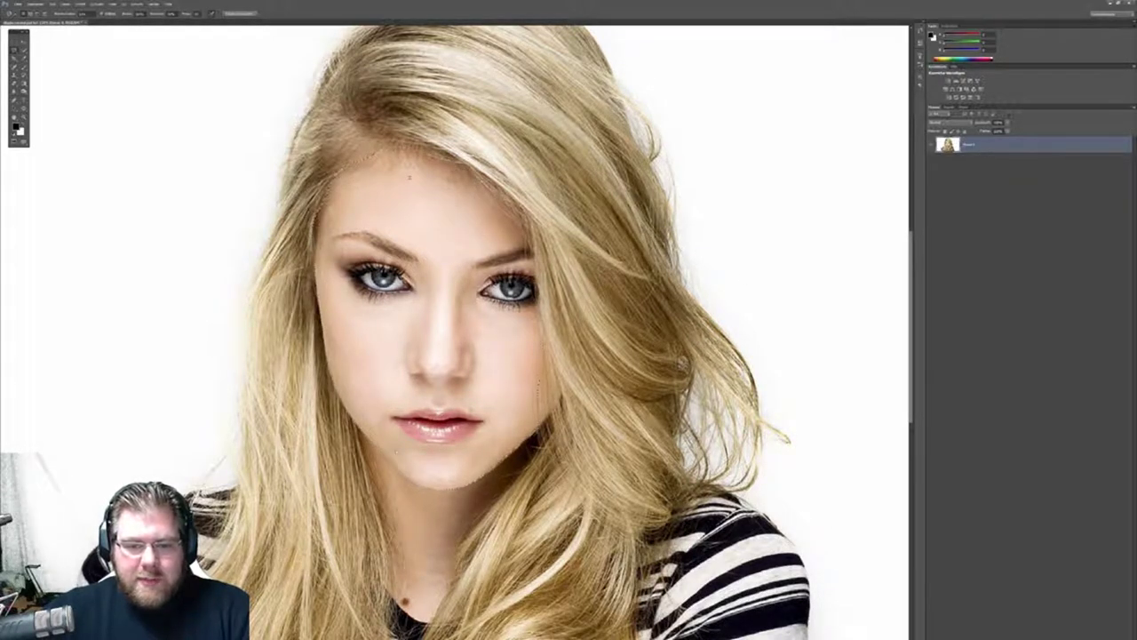
# Open Refine Edge on the face selection, set radius 20 and choose the output destination.
pyautogui.click(233, 14)
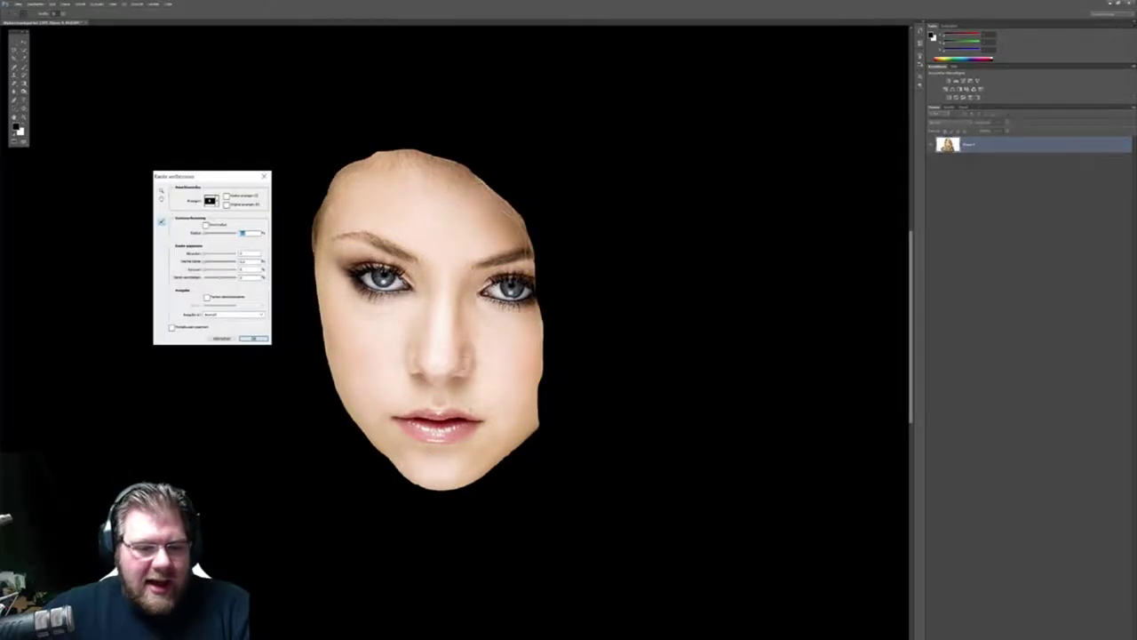
pyautogui.moveTo(222, 179); pyautogui.dragTo(181, 164)
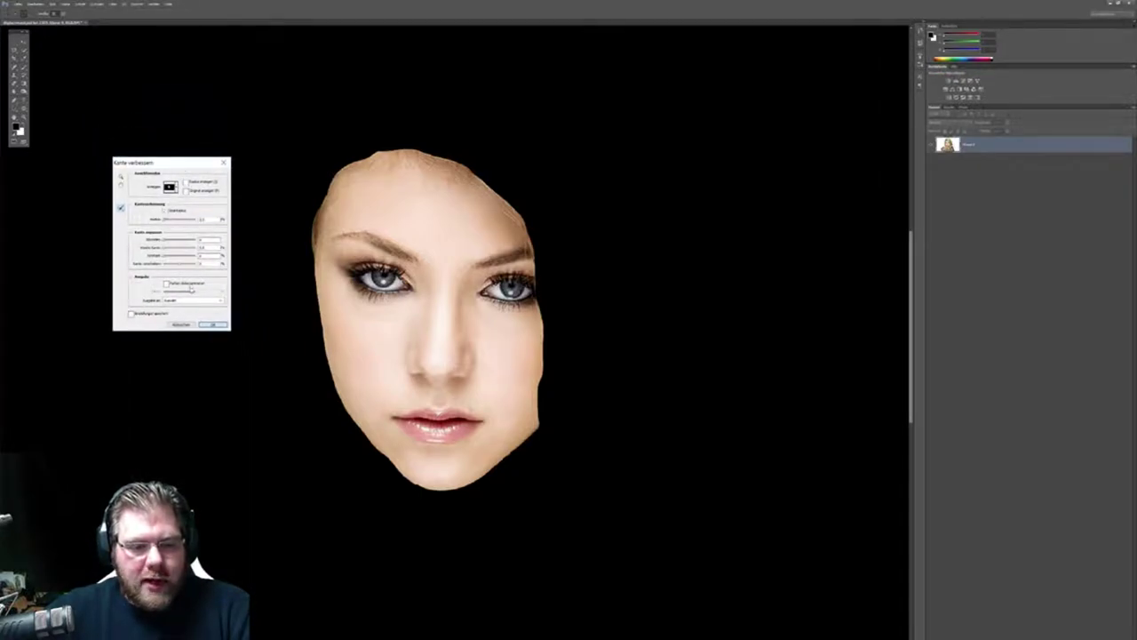
pyautogui.moveTo(164, 220); pyautogui.dragTo(235, 234)
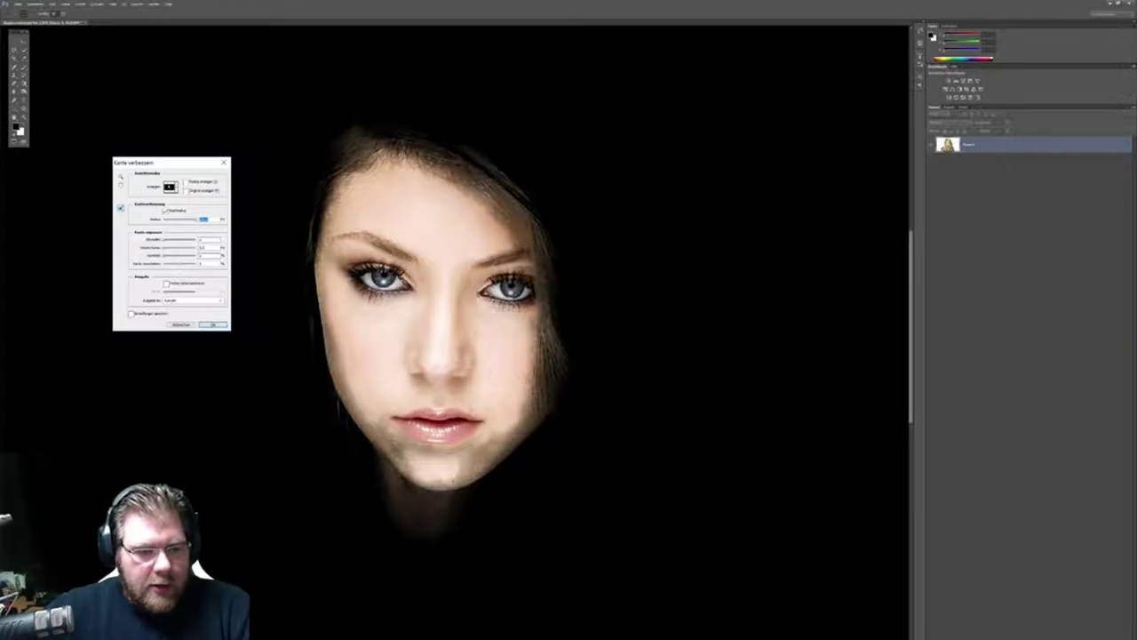
pyautogui.write('20')
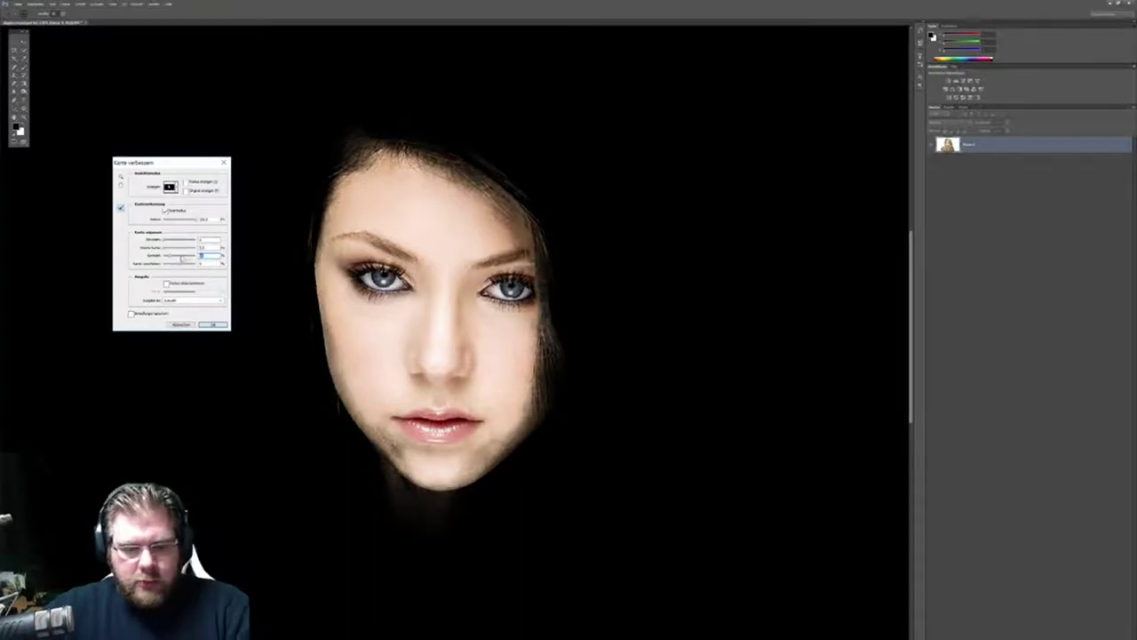
pyautogui.write('0')
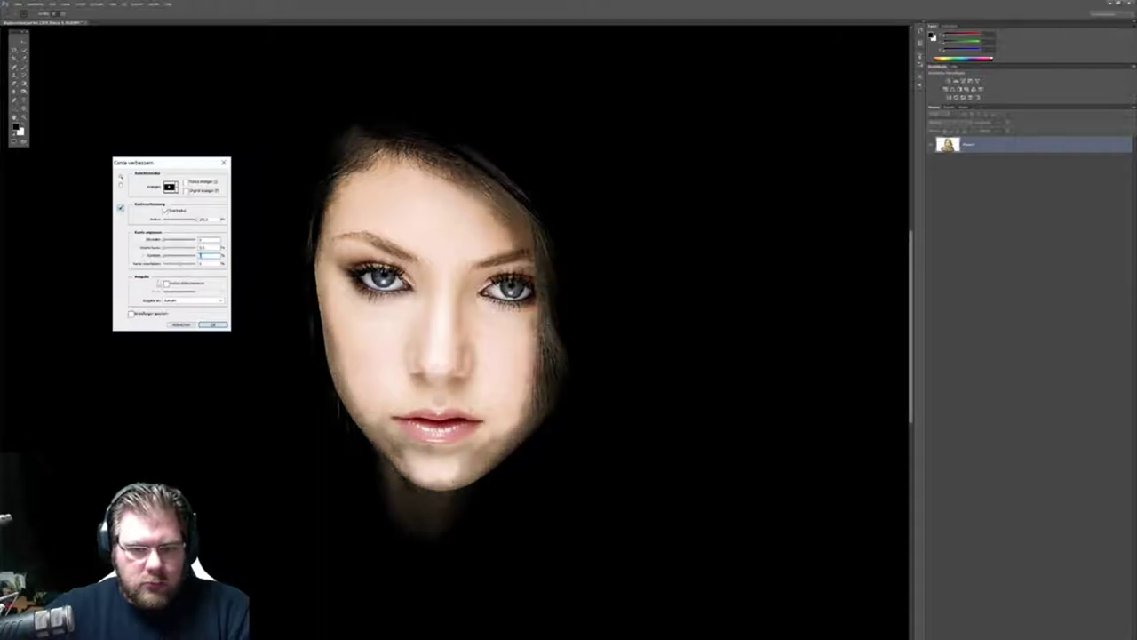
pyautogui.click(186, 301)
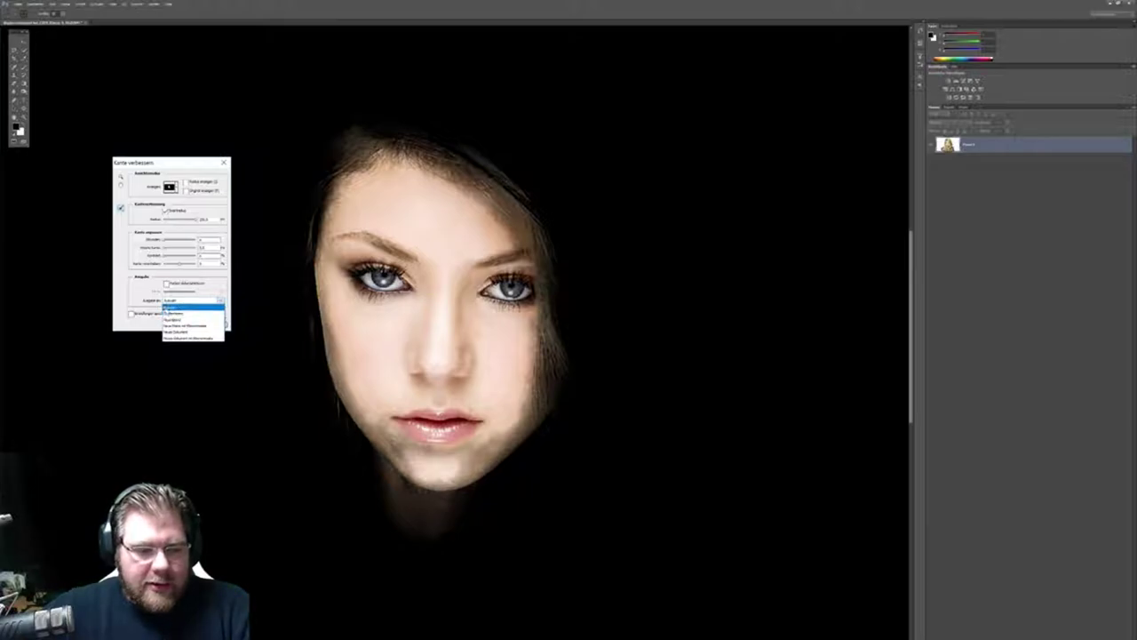
pyautogui.click(173, 305)
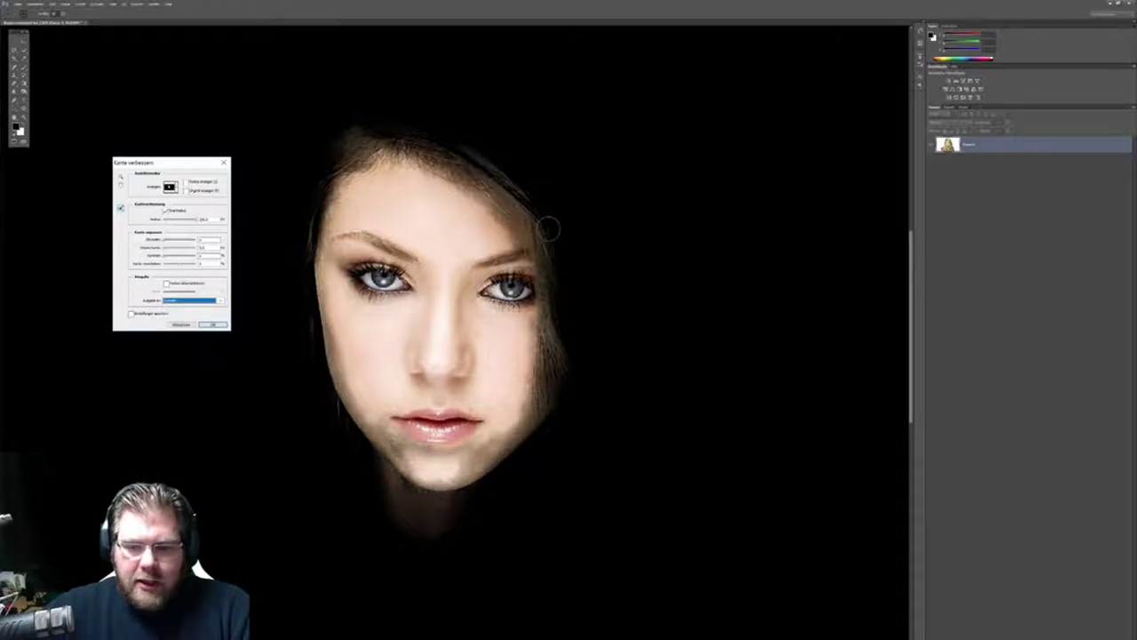
pyautogui.click(65, 23)
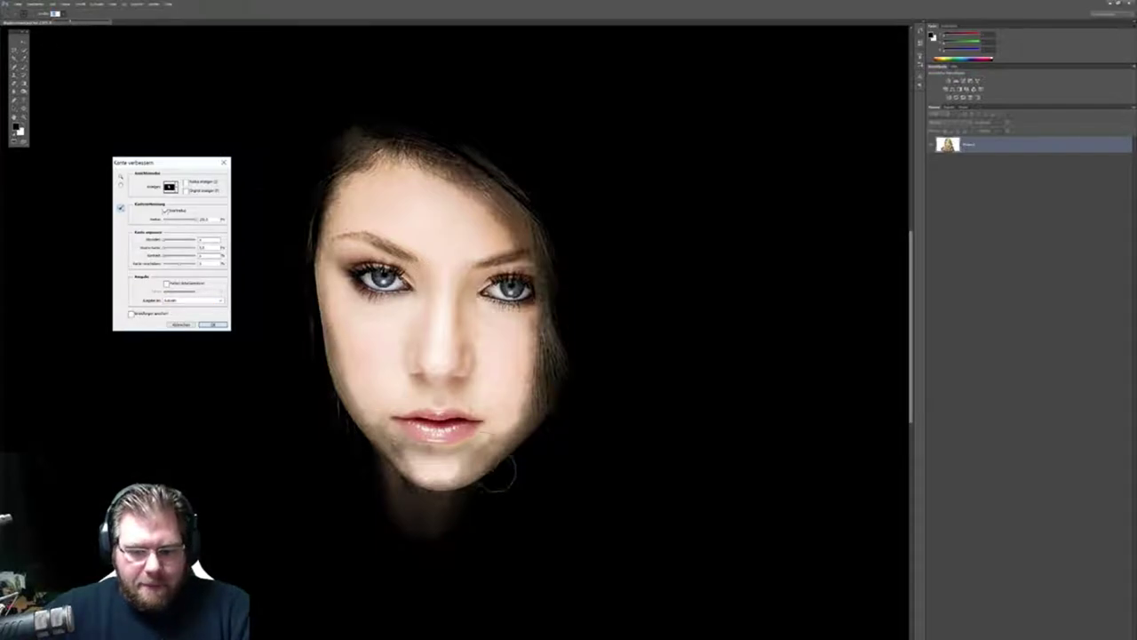
# Brush the refine radius along the chin, jaw, cheeks and hairline, then apply with OK.
pyautogui.moveTo(548, 380); pyautogui.dragTo(347, 142)
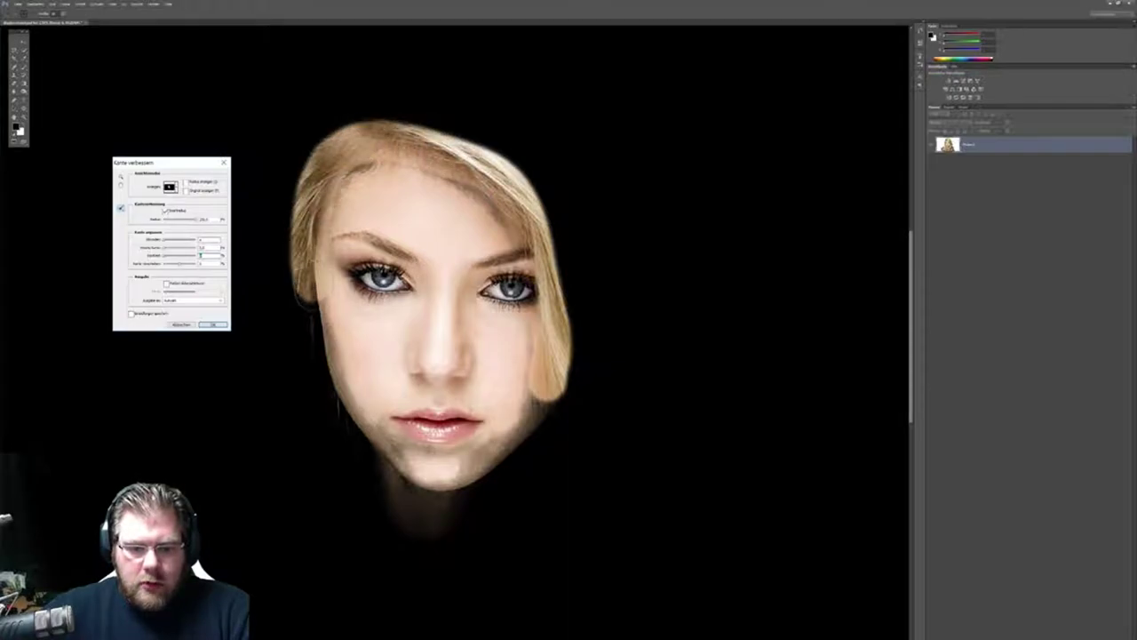
pyautogui.moveTo(342, 138); pyautogui.dragTo(310, 329)
pyautogui.moveTo(471, 506); pyautogui.dragTo(524, 426)
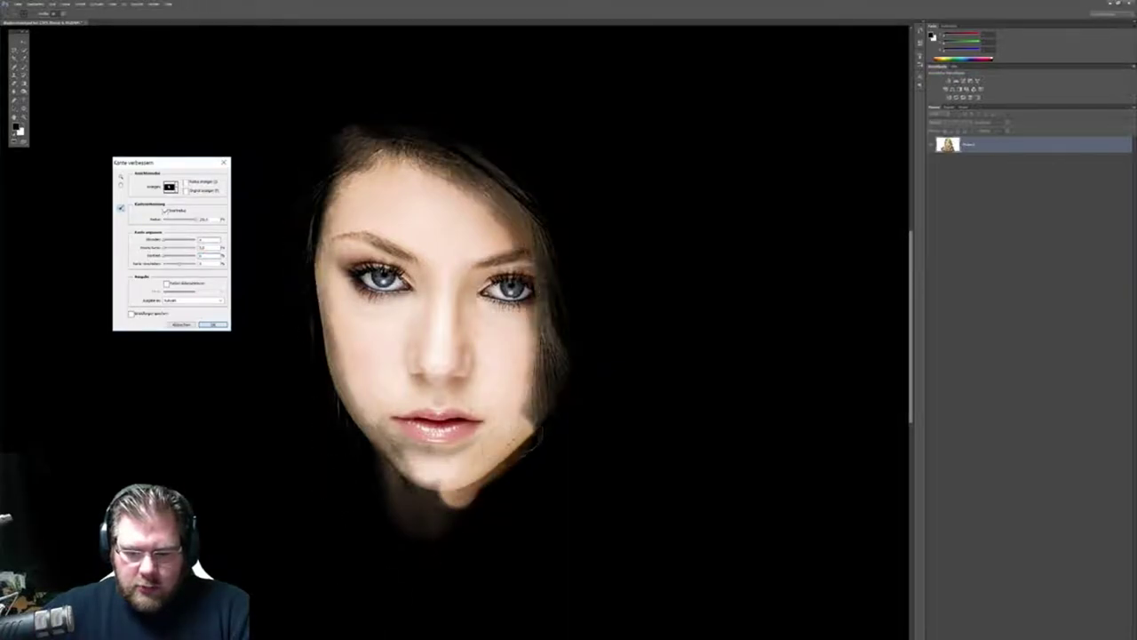
pyautogui.moveTo(445, 561); pyautogui.dragTo(402, 471)
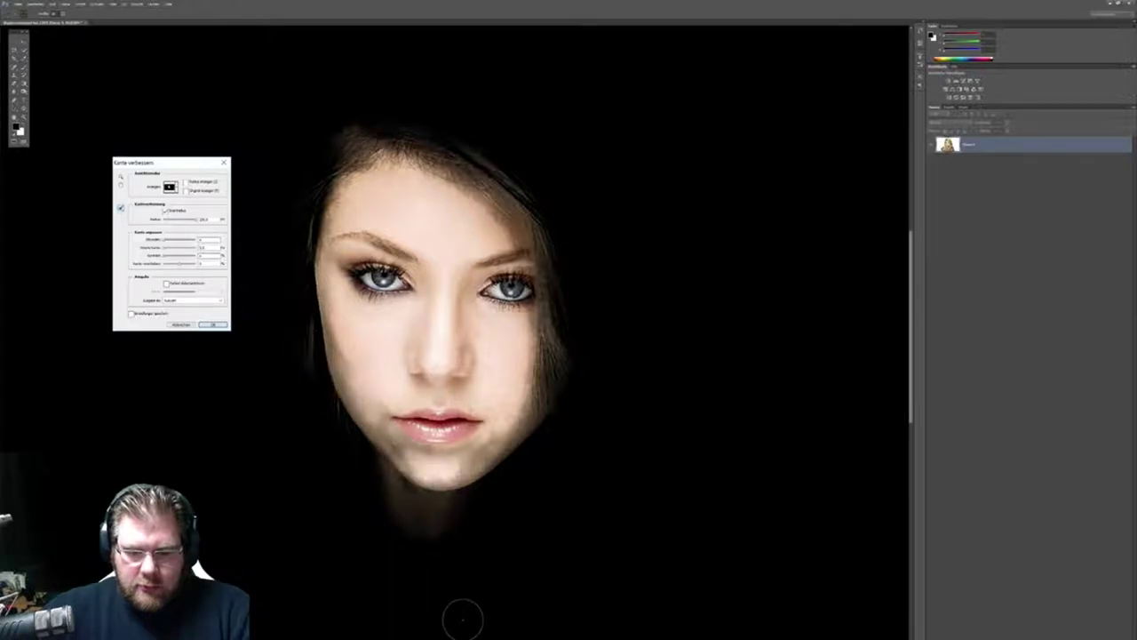
pyautogui.moveTo(453, 507); pyautogui.dragTo(556, 433)
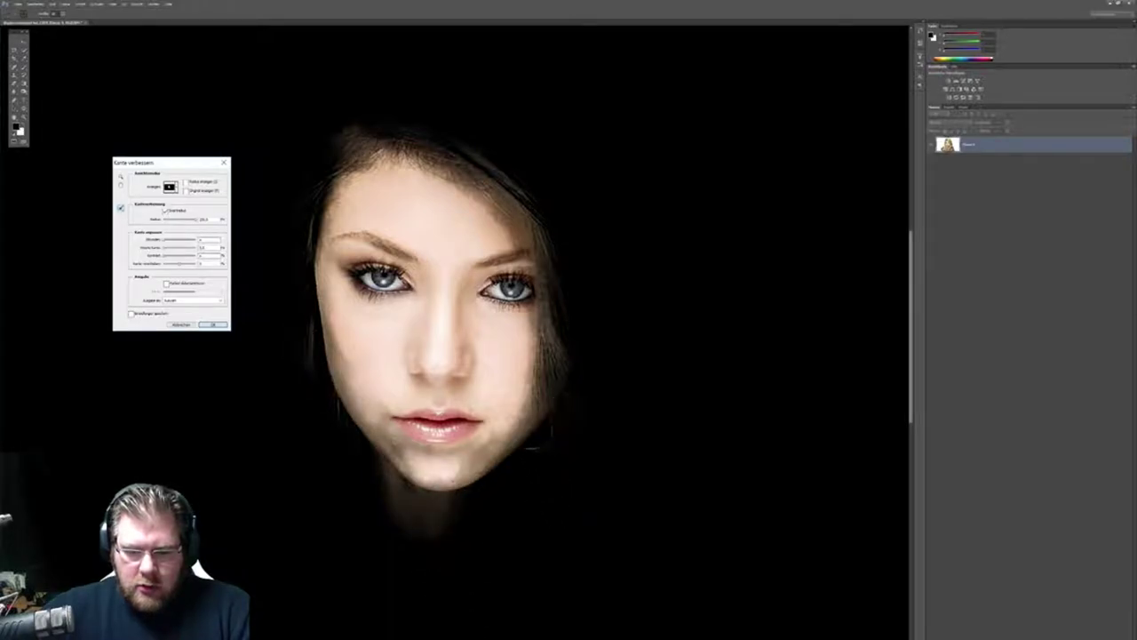
pyautogui.moveTo(533, 420); pyautogui.dragTo(467, 480)
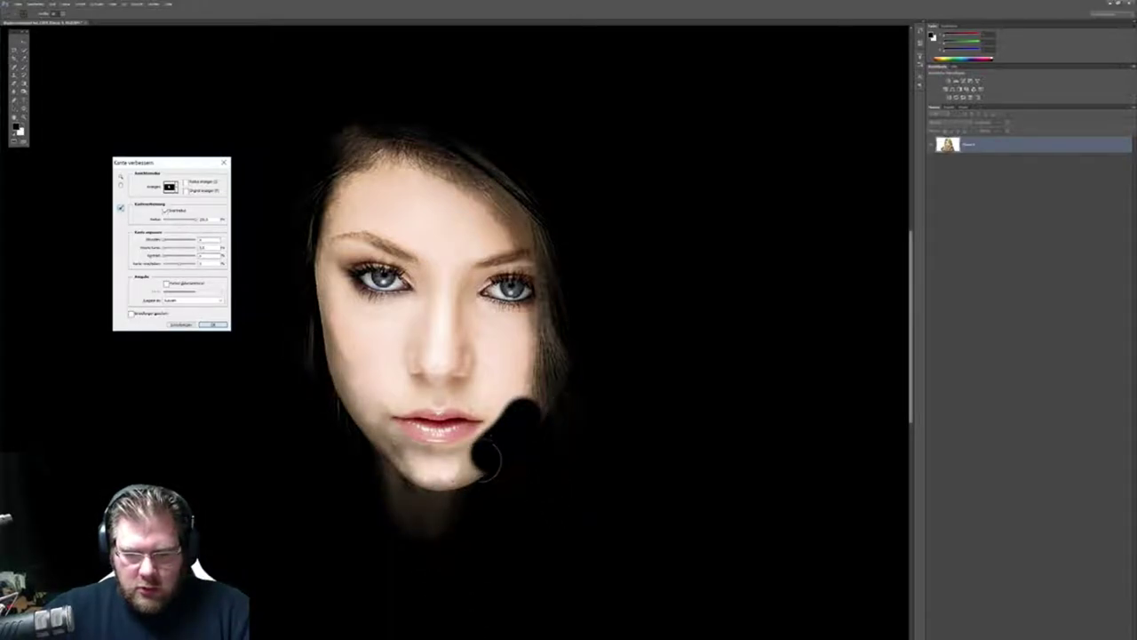
pyautogui.moveTo(397, 474); pyautogui.dragTo(324, 258)
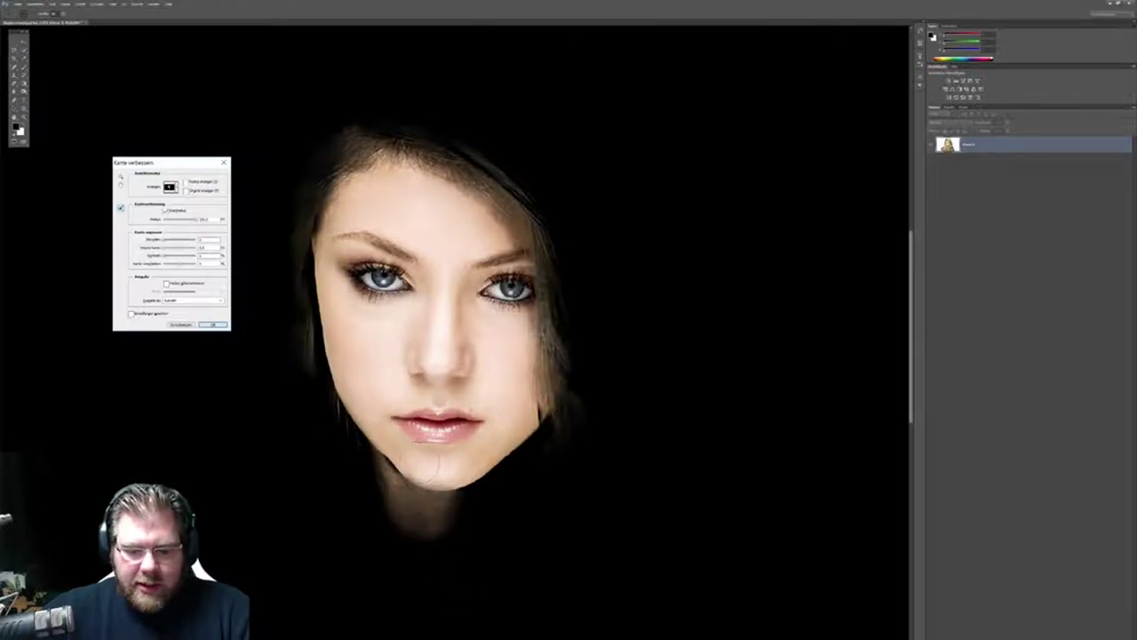
pyautogui.moveTo(414, 466); pyautogui.dragTo(457, 475)
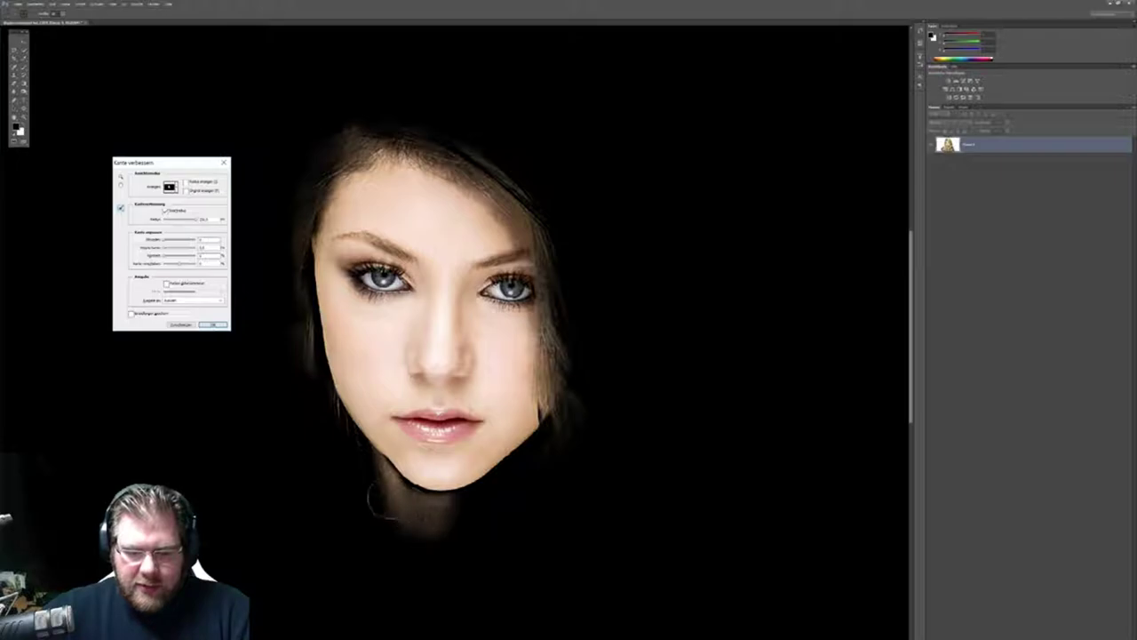
pyautogui.click(379, 480)
pyautogui.moveTo(380, 479); pyautogui.dragTo(453, 522)
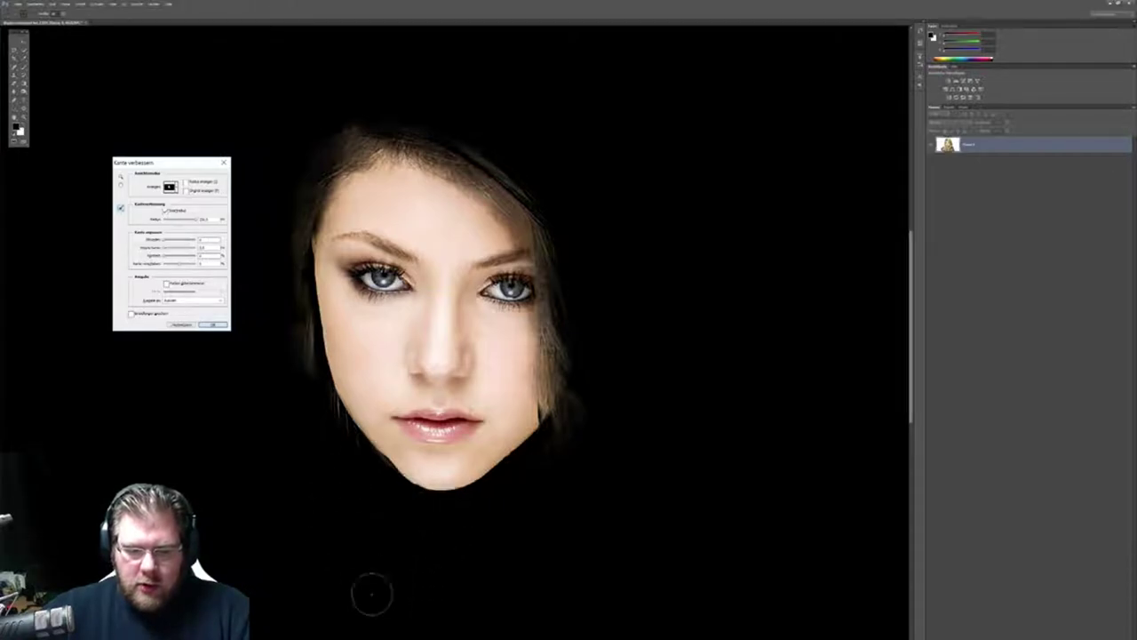
pyautogui.moveTo(321, 404)
pyautogui.mouseDown()
pyautogui.moveTo(293, 293)
pyautogui.moveTo(289, 213)
pyautogui.moveTo(306, 142)
pyautogui.moveTo(410, 124)
pyautogui.moveTo(519, 200)
pyautogui.moveTo(569, 320)
pyautogui.moveTo(568, 418)
pyautogui.mouseUp()
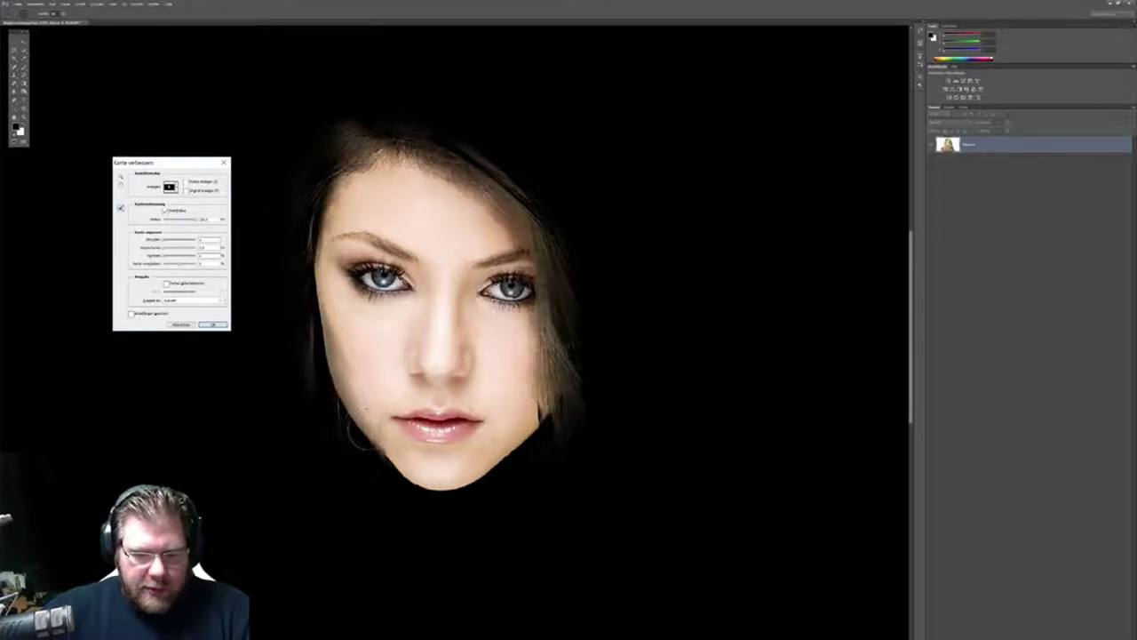
pyautogui.moveTo(413, 457)
pyautogui.mouseDown()
pyautogui.moveTo(343, 368)
pyautogui.moveTo(321, 291)
pyautogui.moveTo(378, 173)
pyautogui.mouseUp()
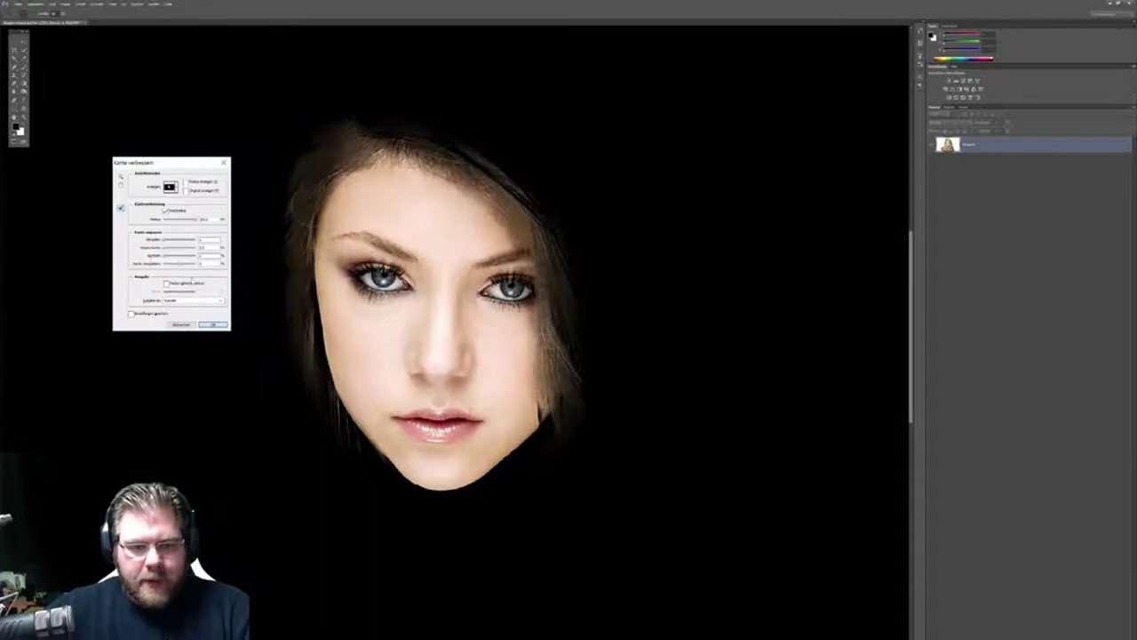
pyautogui.click(214, 324)
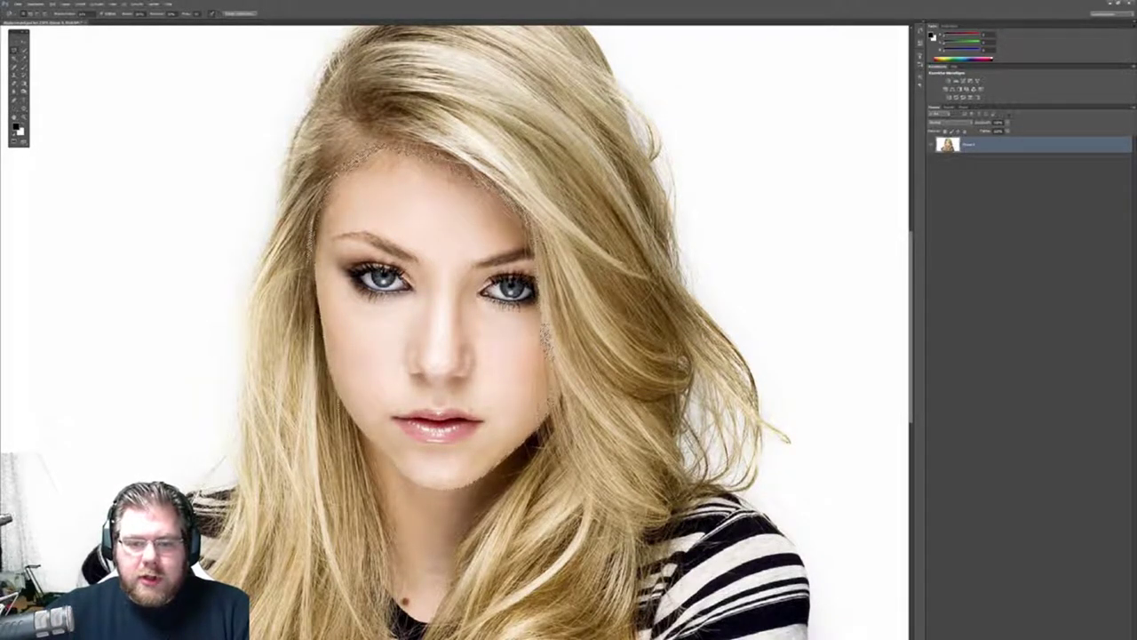
pyautogui.click(98, 4)
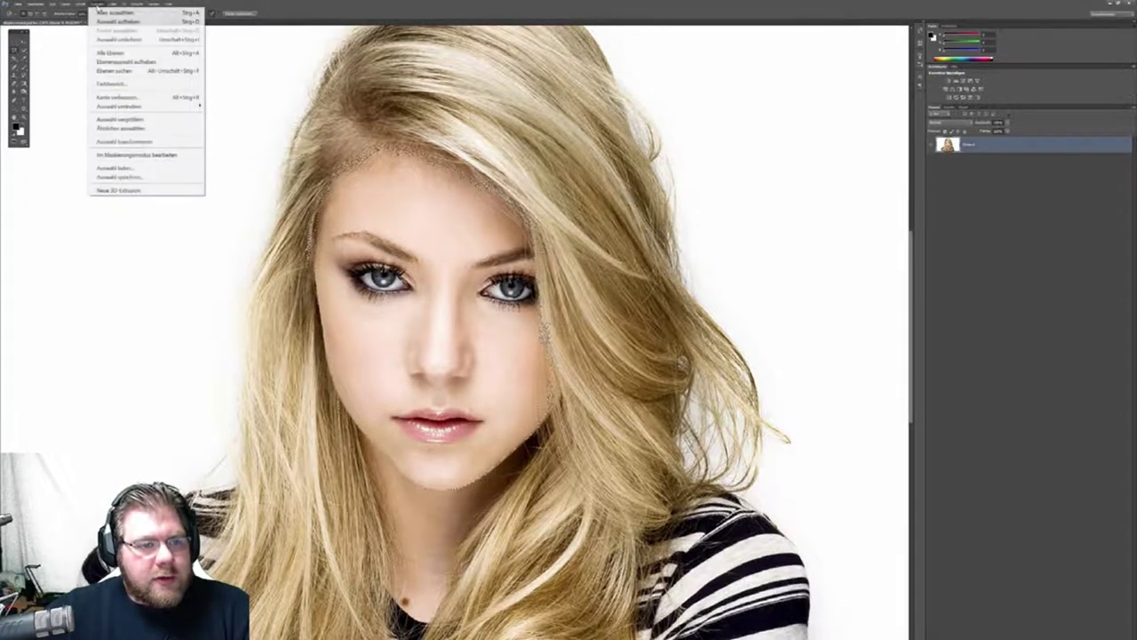
pyautogui.click(139, 177)
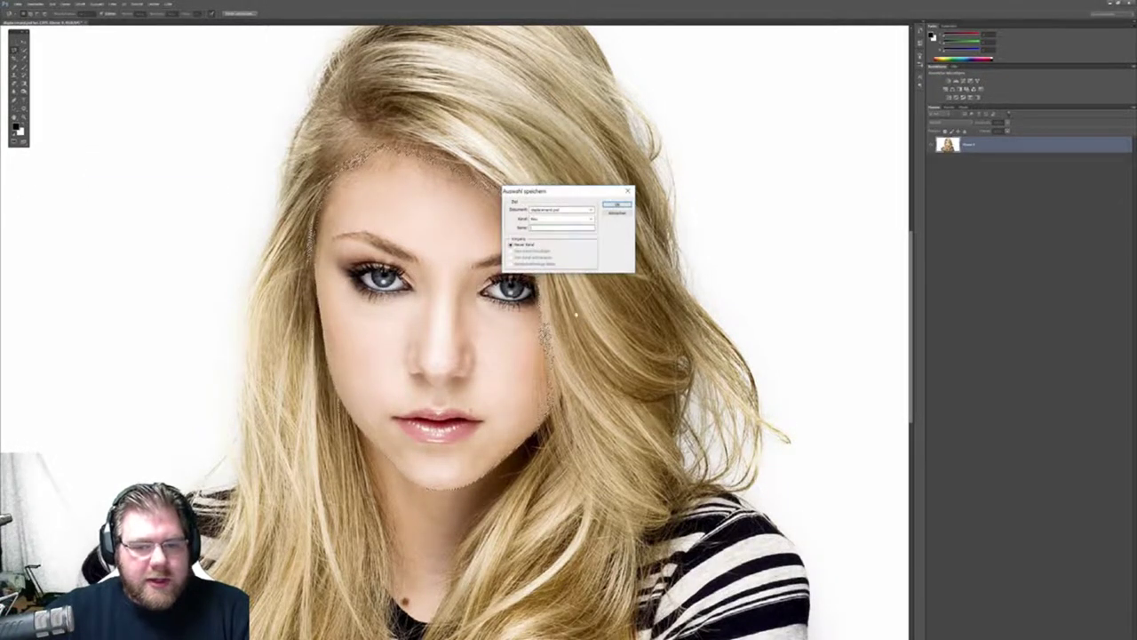
pyautogui.write('Haar')
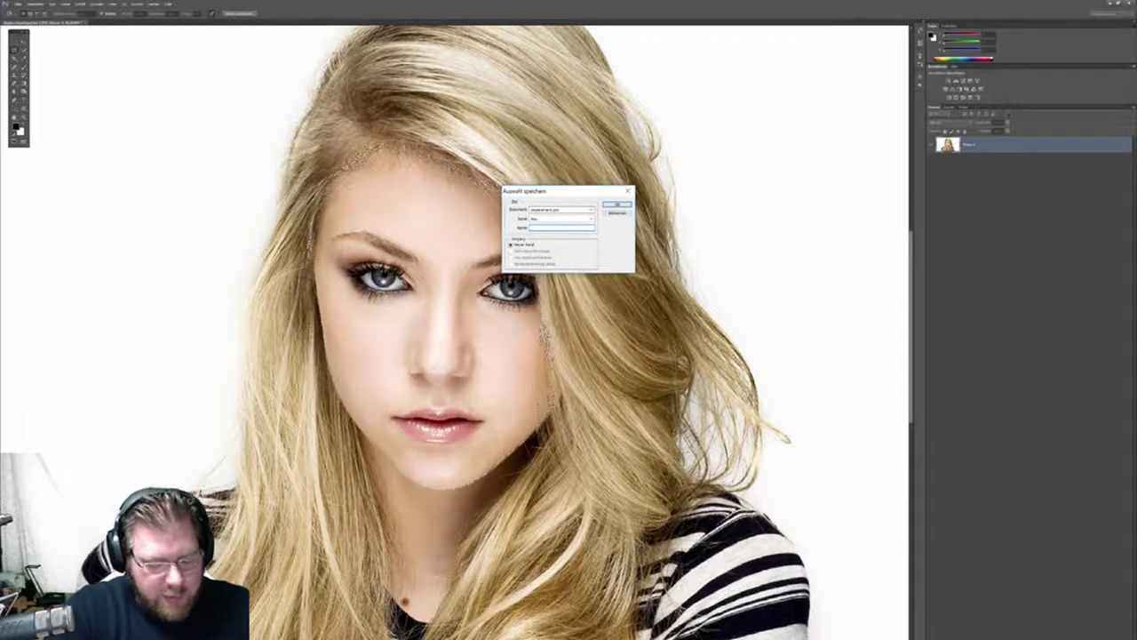
pyautogui.write('e')
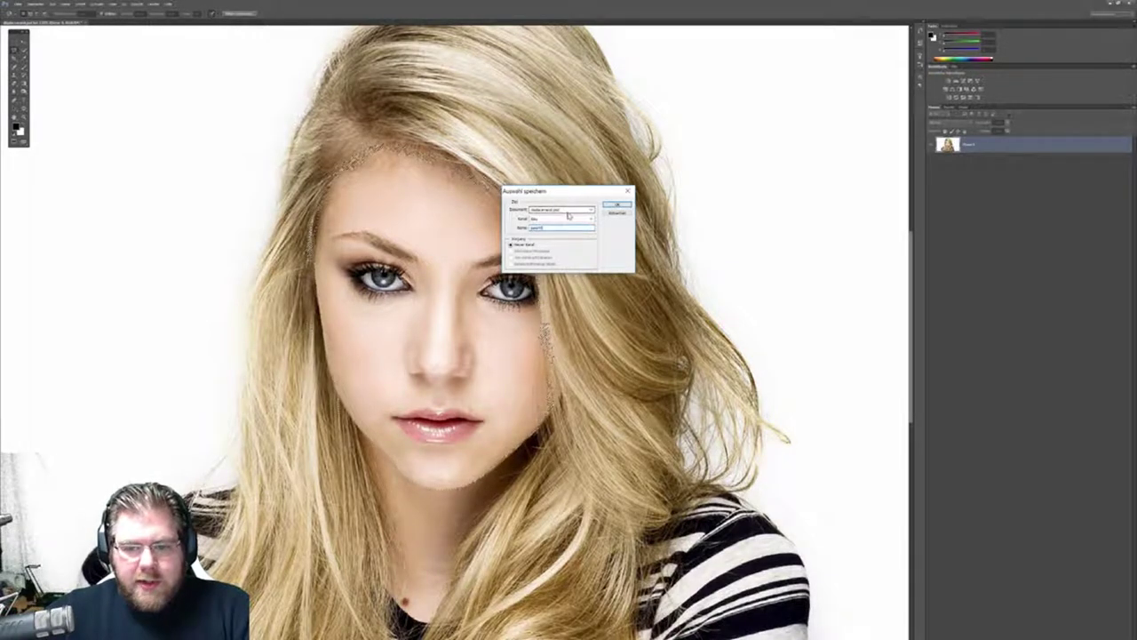
pyautogui.click(564, 210)
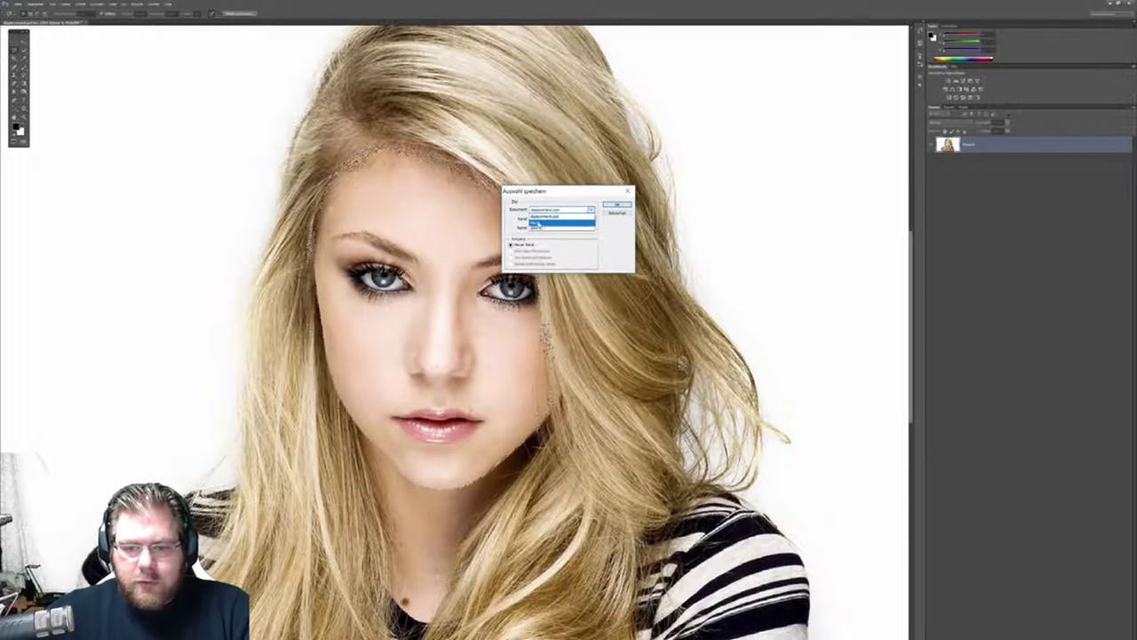
pyautogui.click(543, 224)
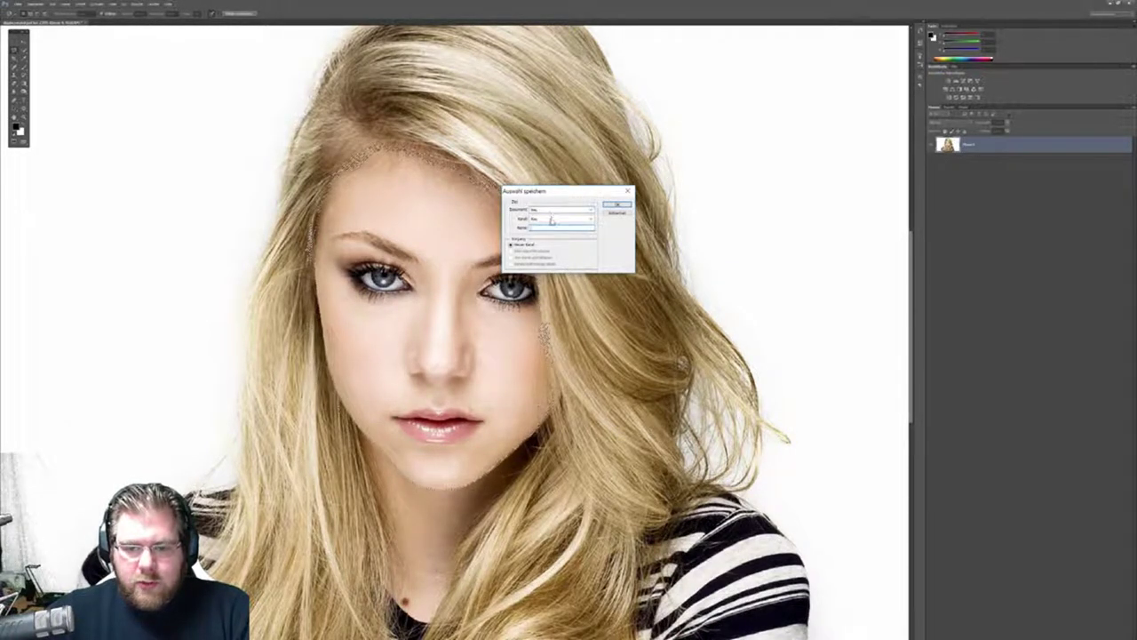
pyautogui.write('Haar')
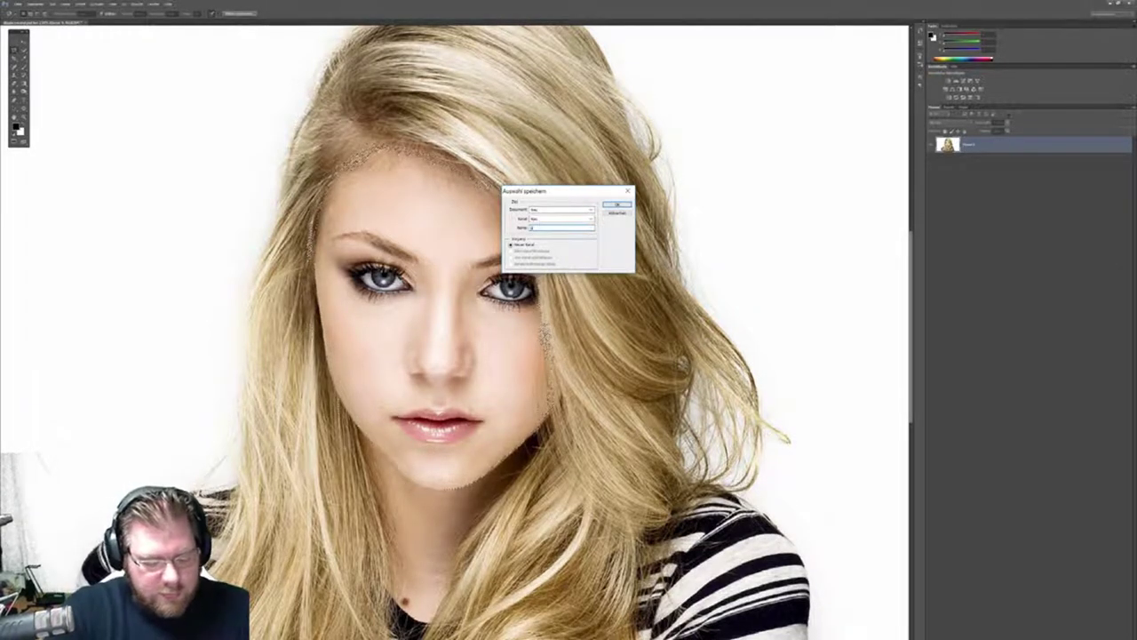
pyautogui.write('e')
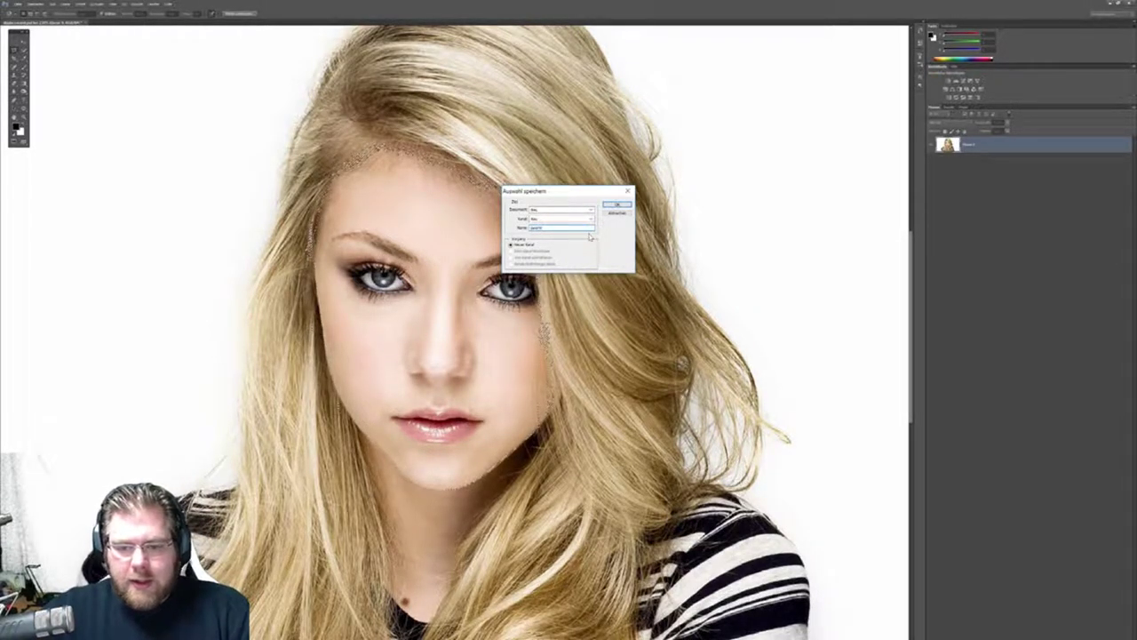
pyautogui.click(616, 205)
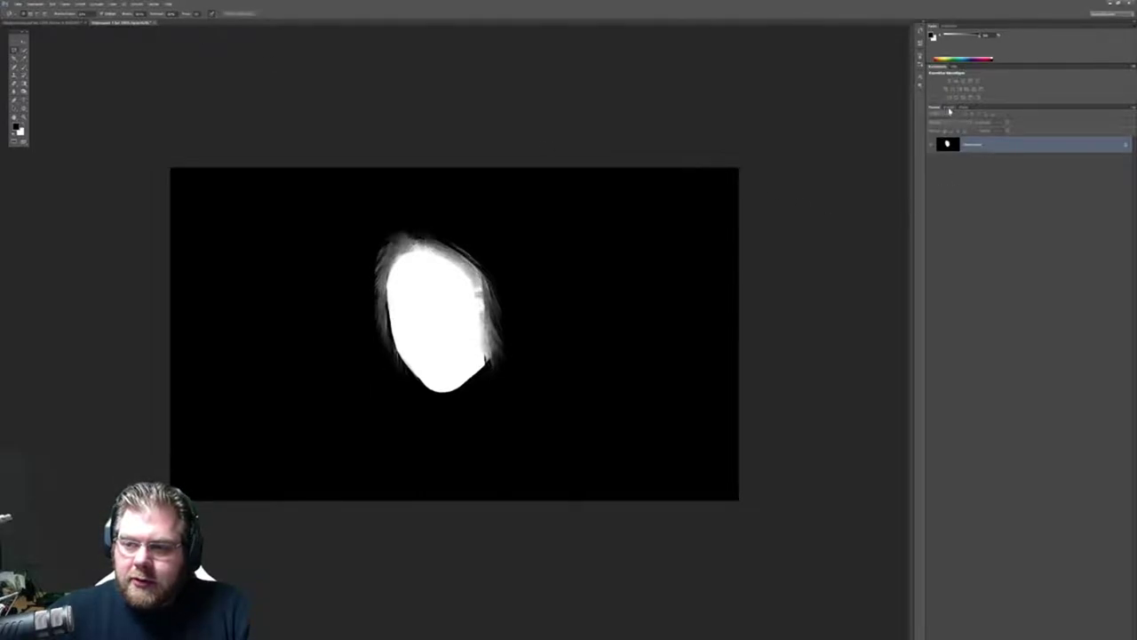
pyautogui.click(949, 107)
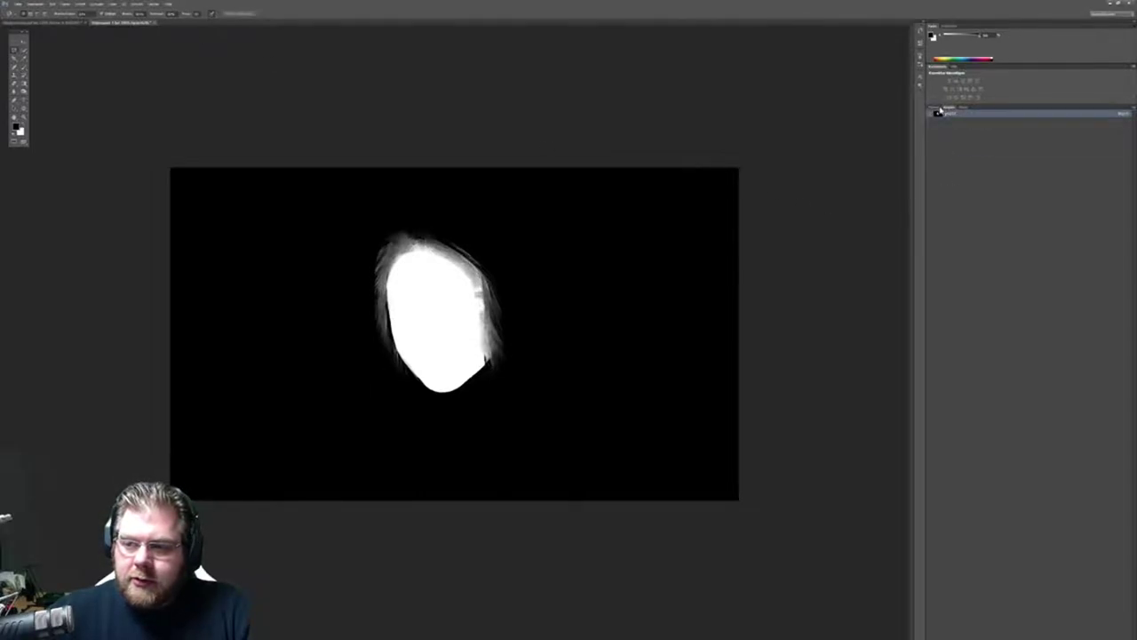
pyautogui.click(153, 24)
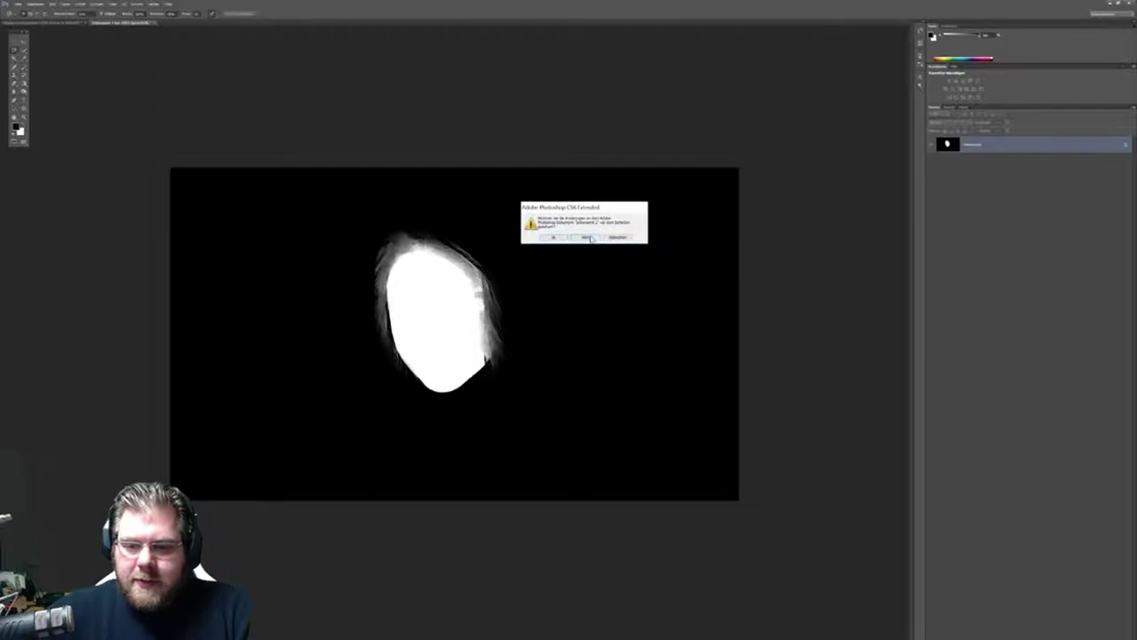
pyautogui.click(560, 238)
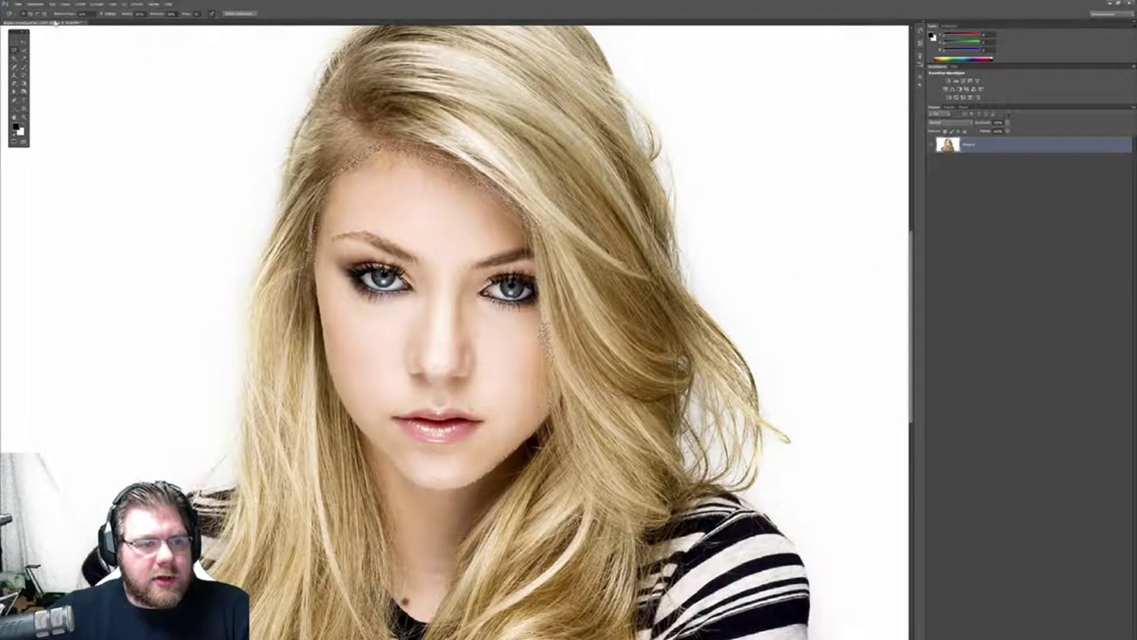
# Save the portrait as a new Photoshop PSD named '6s'.
pyautogui.click(18, 5)
pyautogui.click(54, 113)
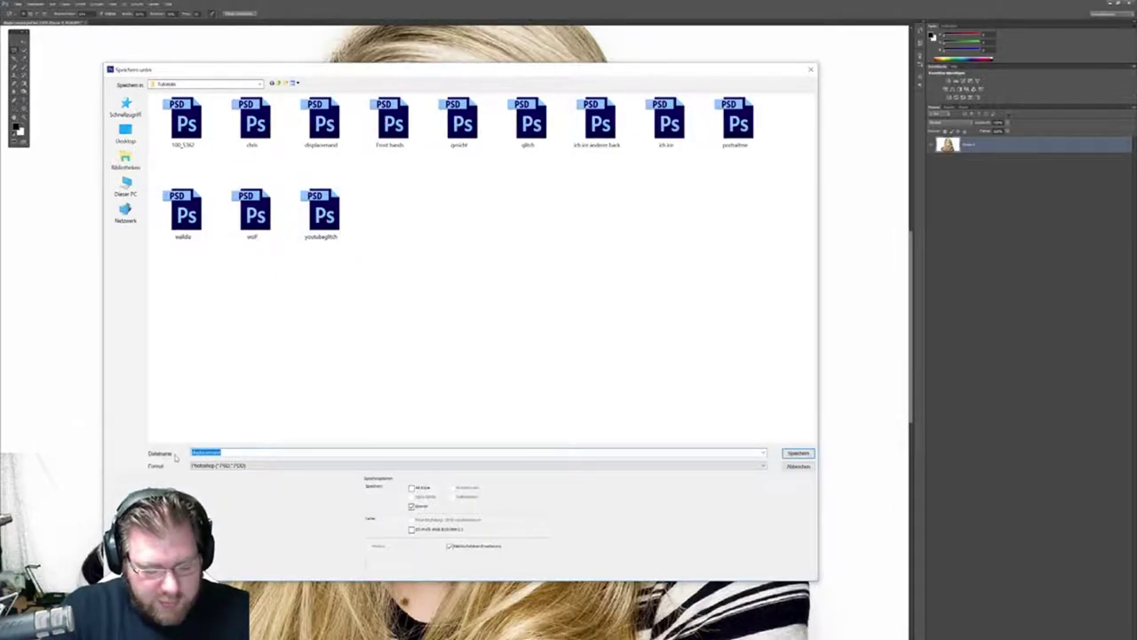
pyautogui.write('6')
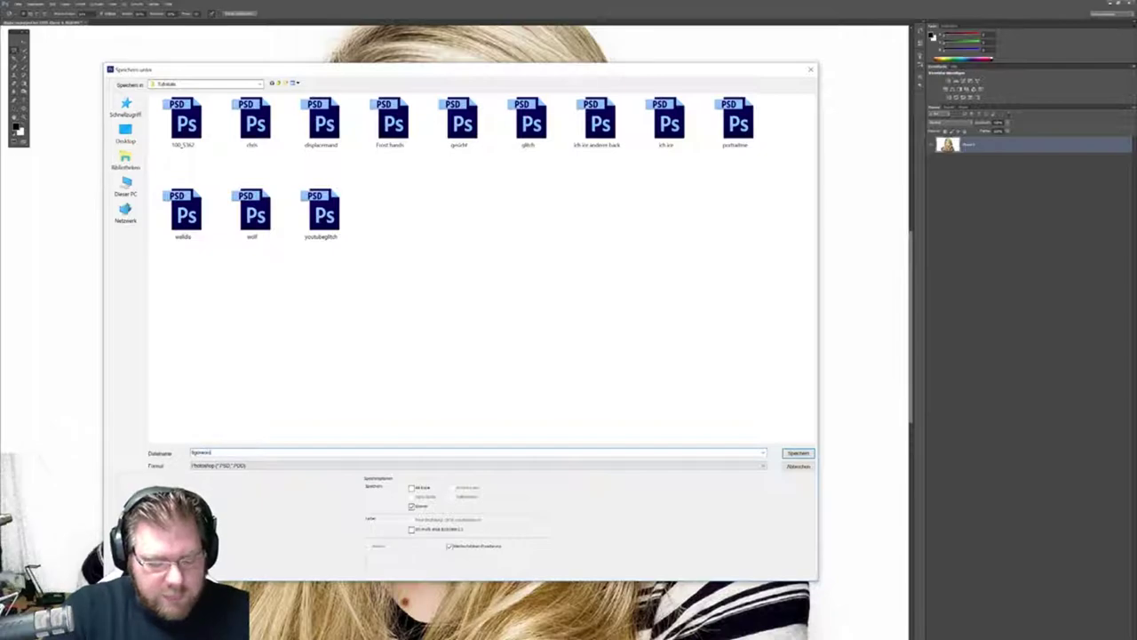
pyautogui.write('s')
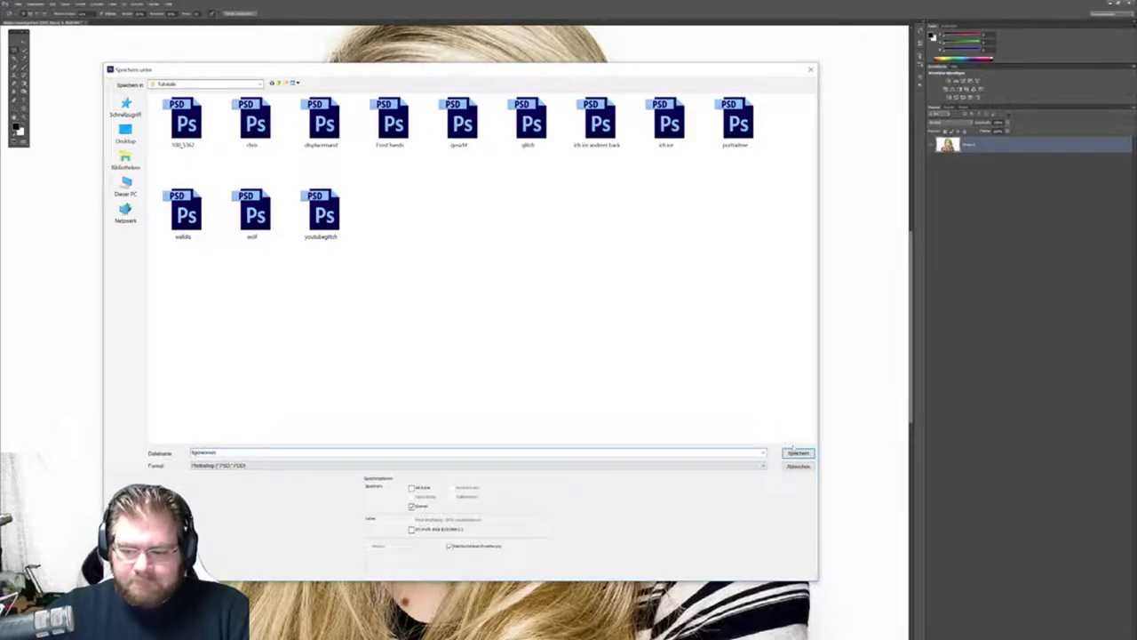
pyautogui.click(796, 452)
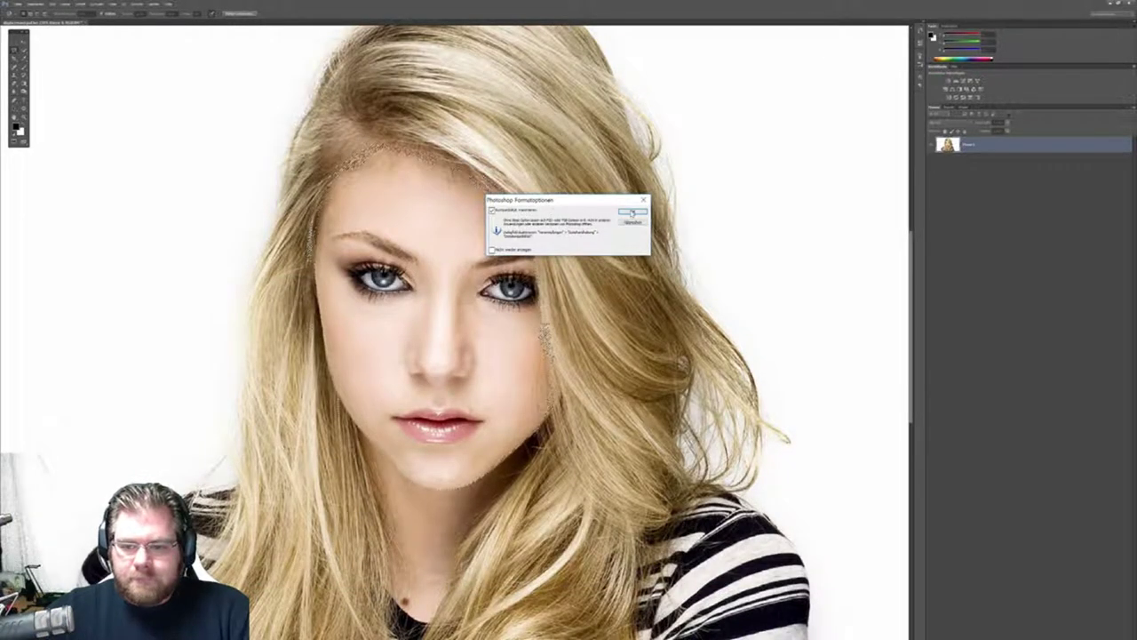
pyautogui.click(633, 213)
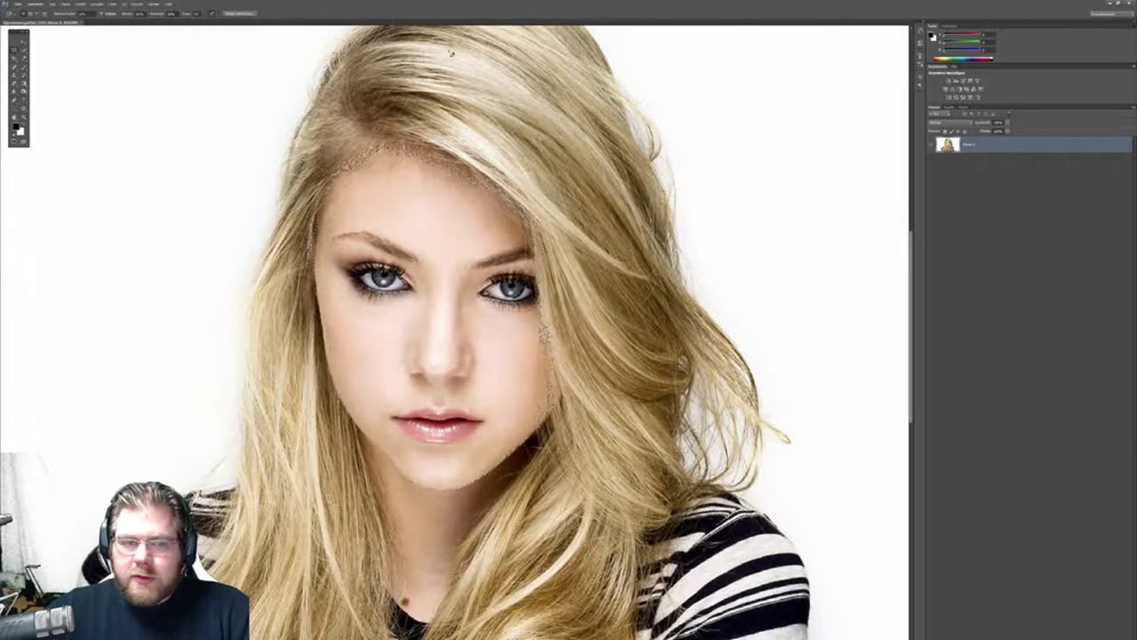
pyautogui.click(94, 4)
# Store the face selection as a new channel named 'gesicht'.
pyautogui.click(142, 176)
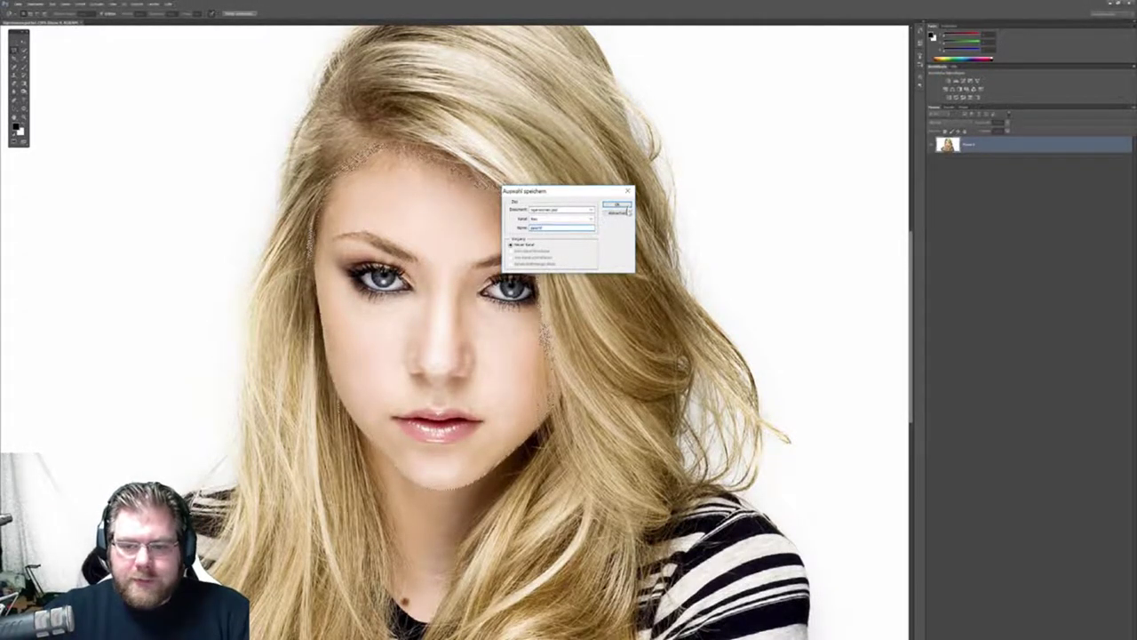
pyautogui.press('Return')
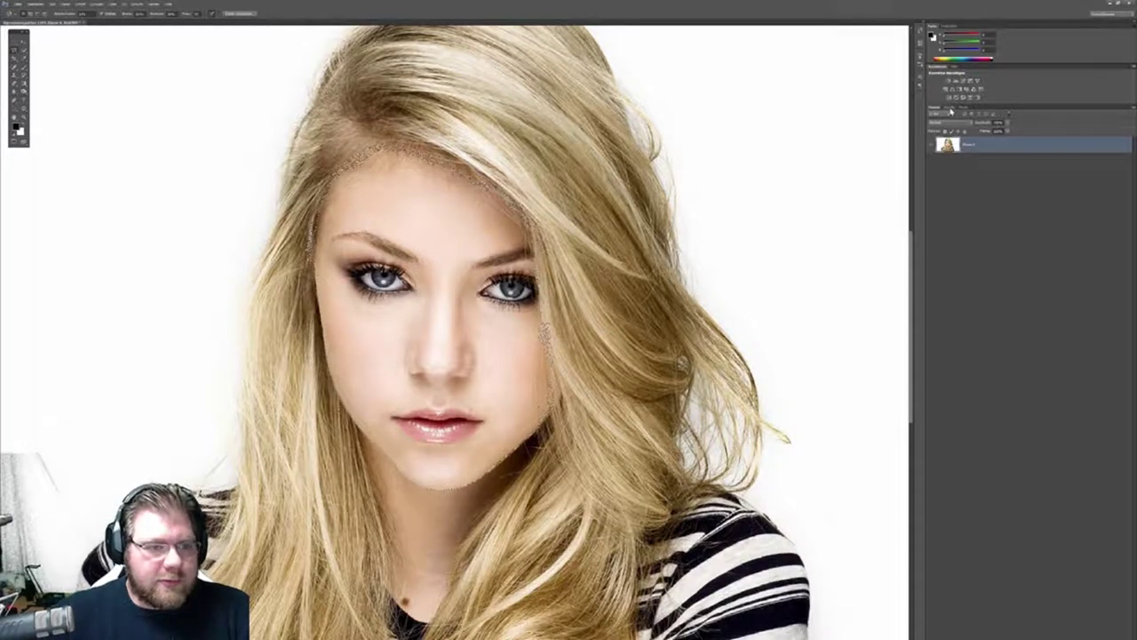
# Show the Channels panel and enlarge its channel thumbnails.
pyautogui.click(950, 107)
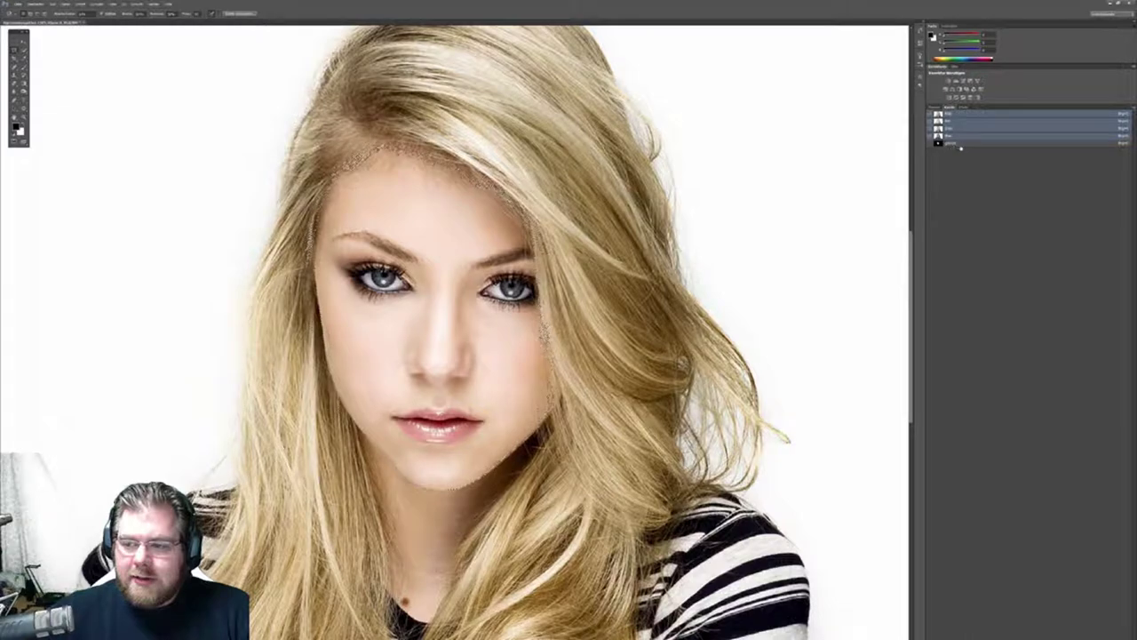
pyautogui.rightClick(967, 188)
pyautogui.click(992, 221)
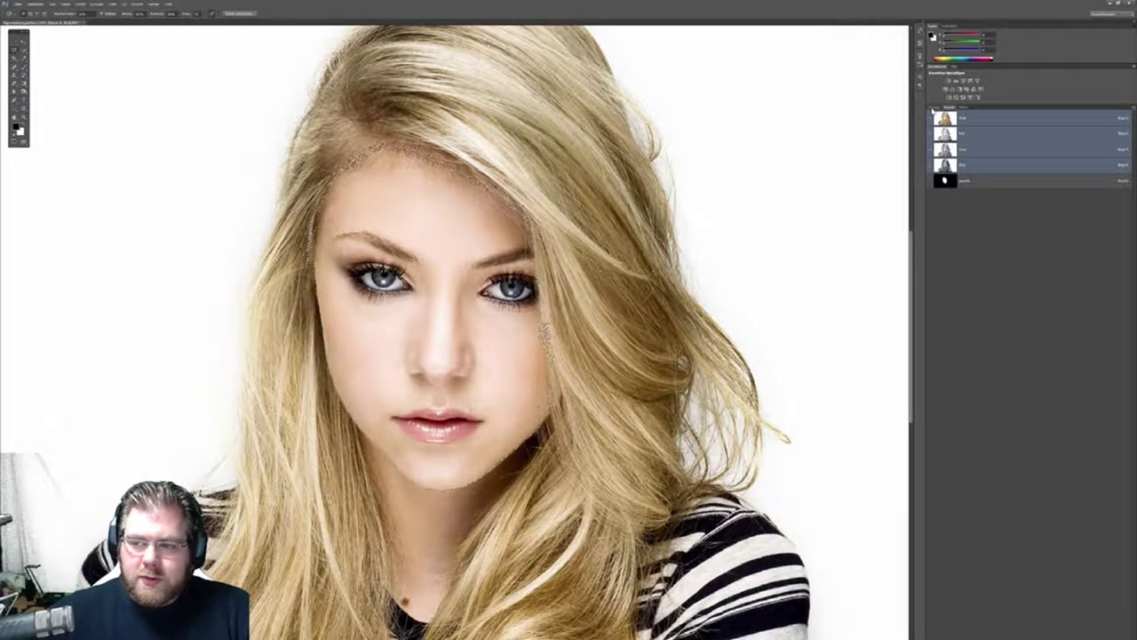
# Return to Layers, clear the face selection with the Rectangular Marquee, and activate the portrait layer.
pyautogui.click(933, 107)
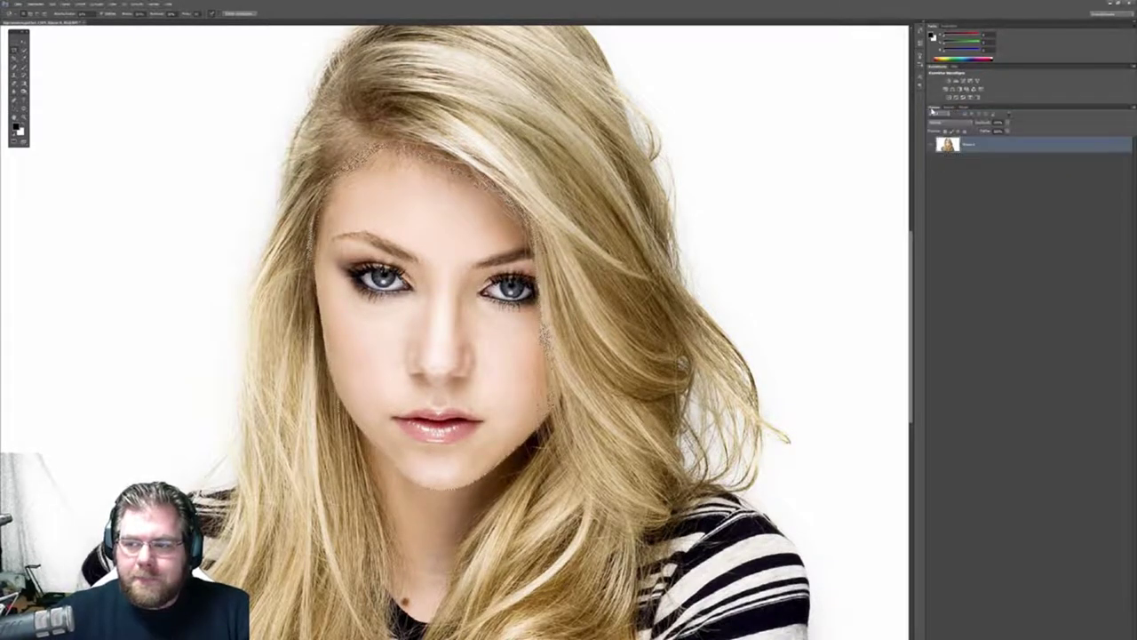
pyautogui.click(948, 174)
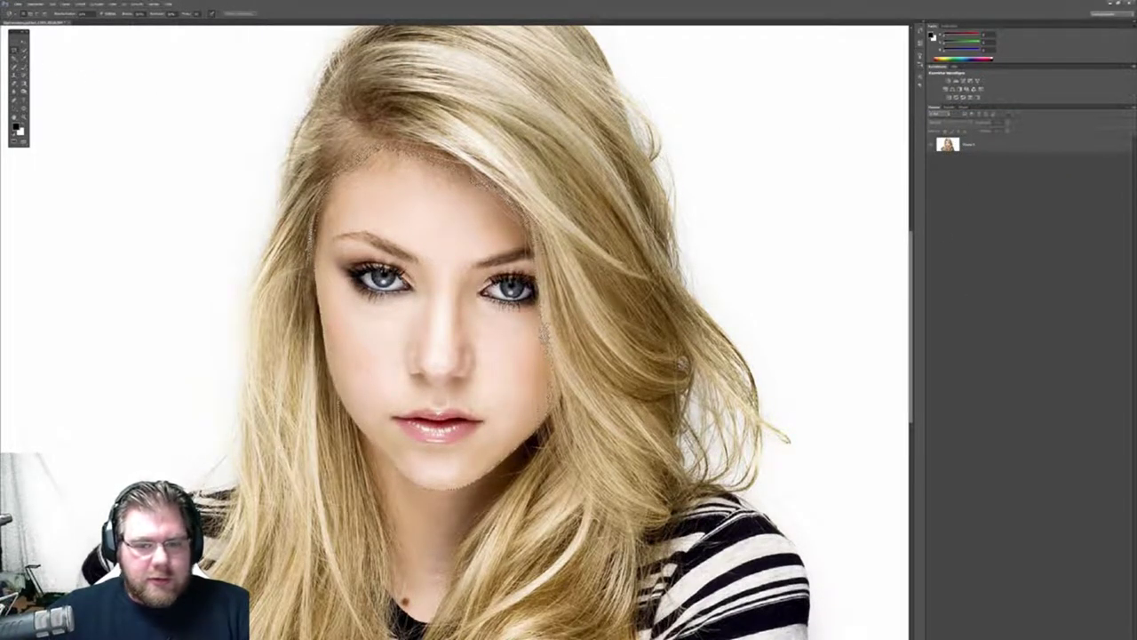
pyautogui.click(14, 46)
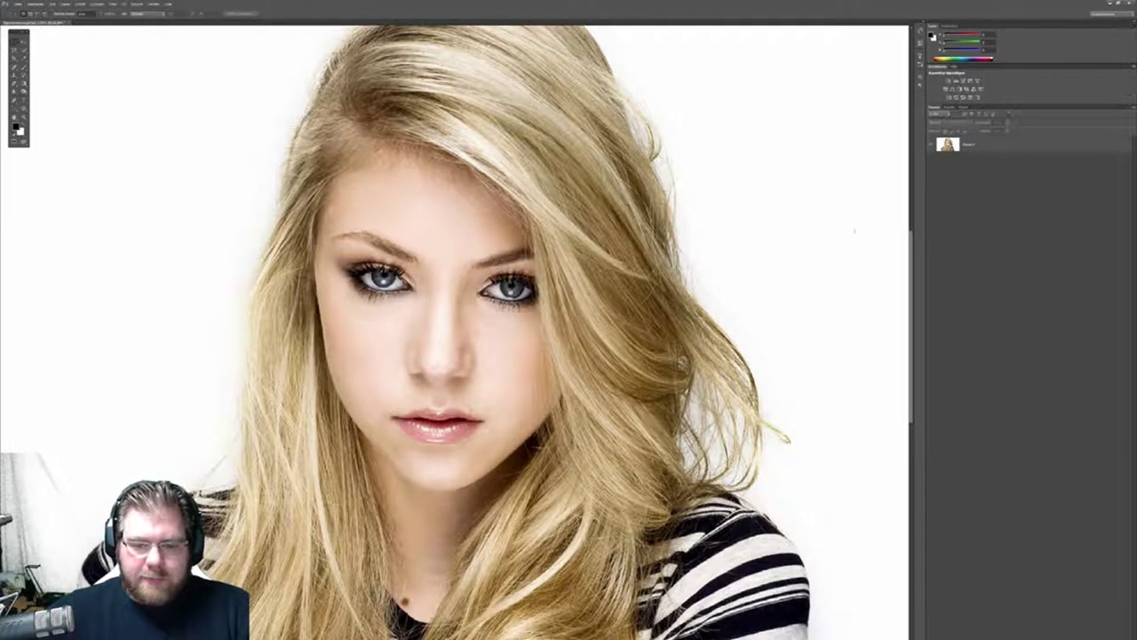
pyautogui.click(994, 149)
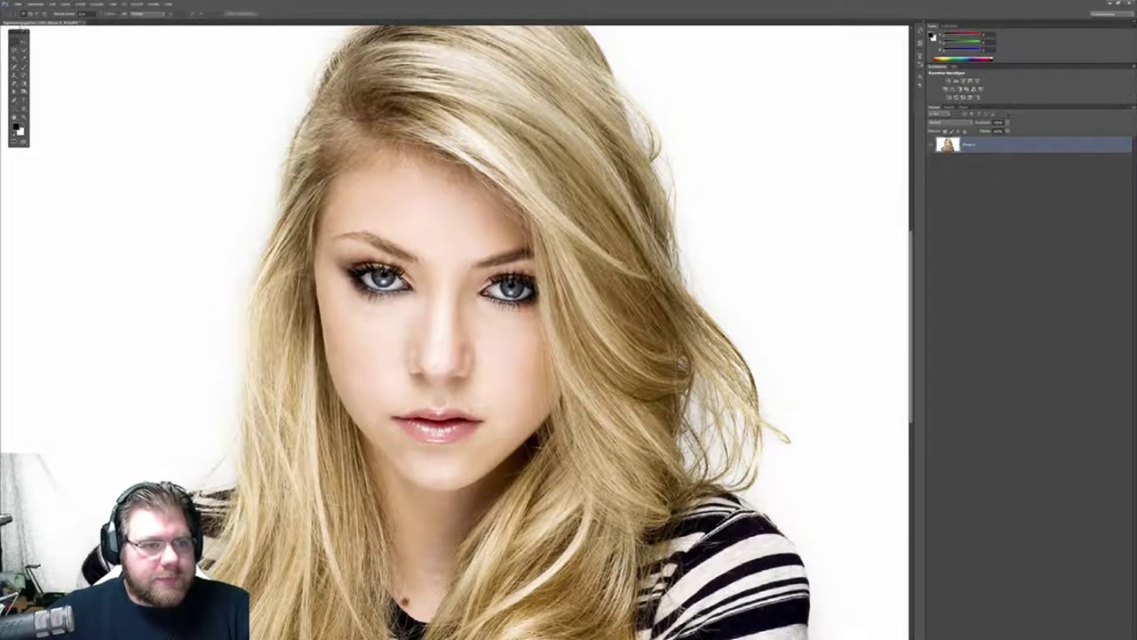
pyautogui.click(20, 7)
# Open the tiger face image from the Tutorials folder as a second document.
pyautogui.click(31, 22)
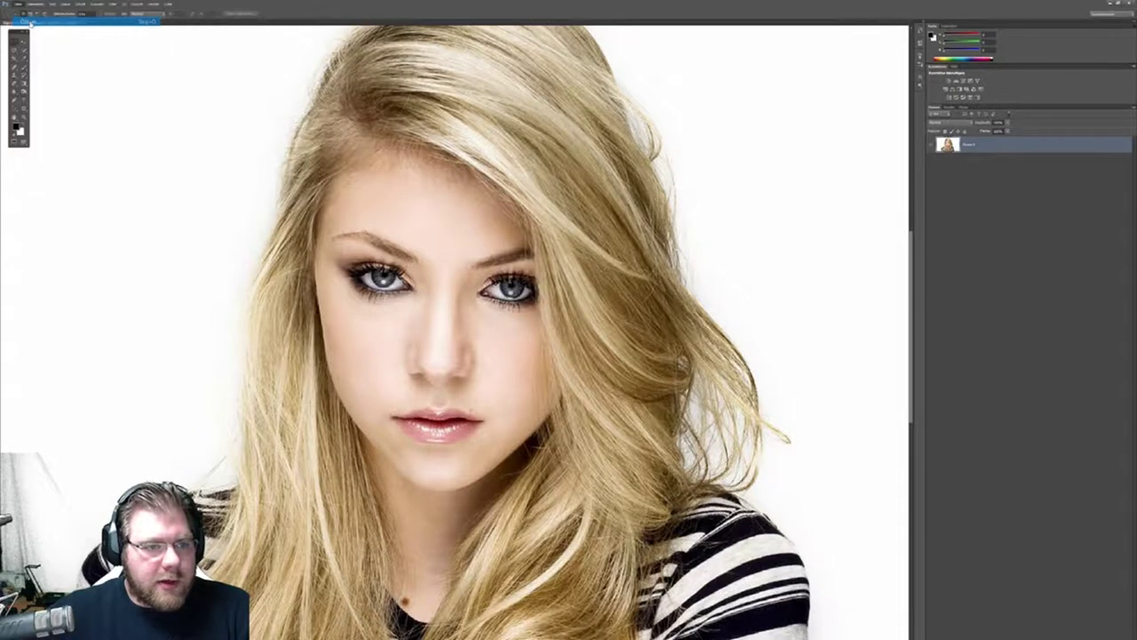
pyautogui.click(598, 305)
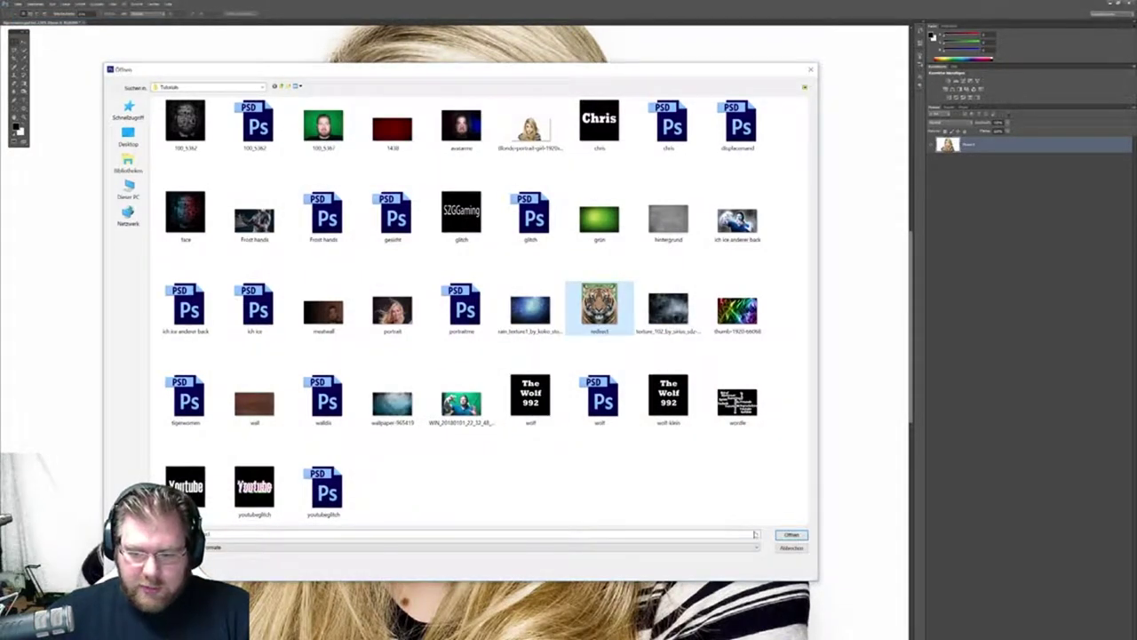
pyautogui.click(790, 534)
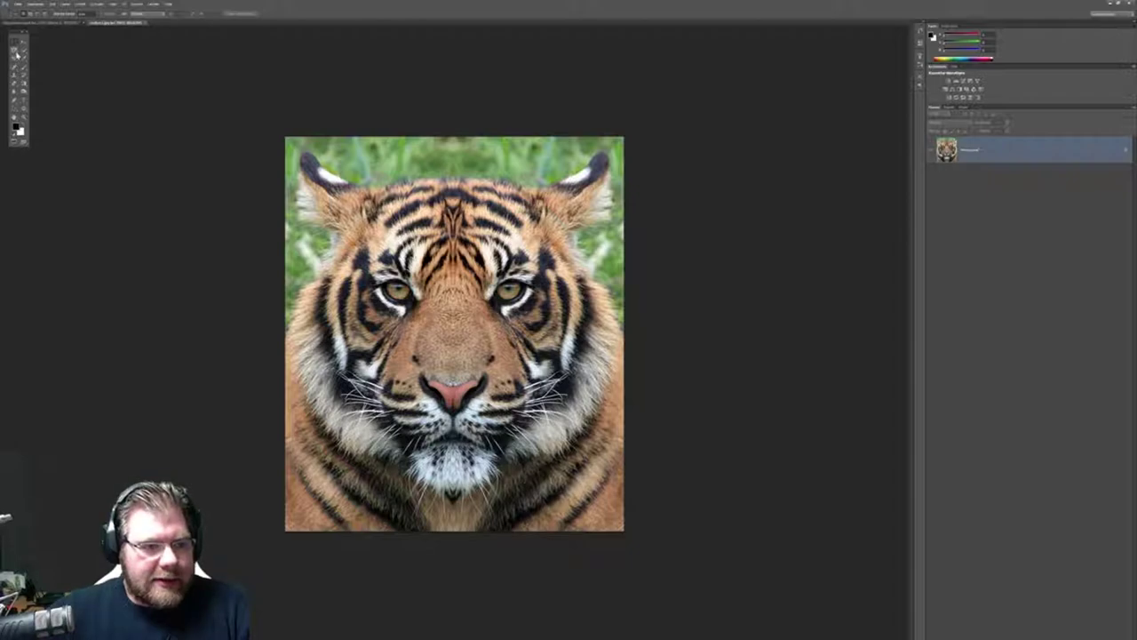
pyautogui.click(15, 55)
# Select the tiger's head with Quick Selection and preview it on black in Refine Edge.
pyautogui.rightClick(15, 55)
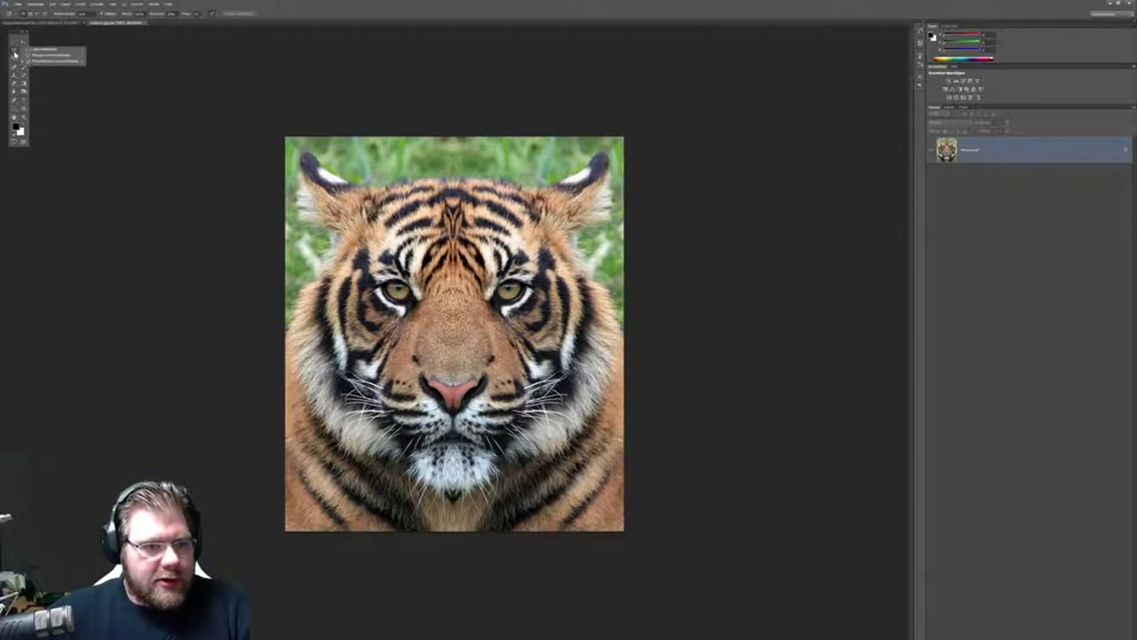
pyautogui.click(37, 53)
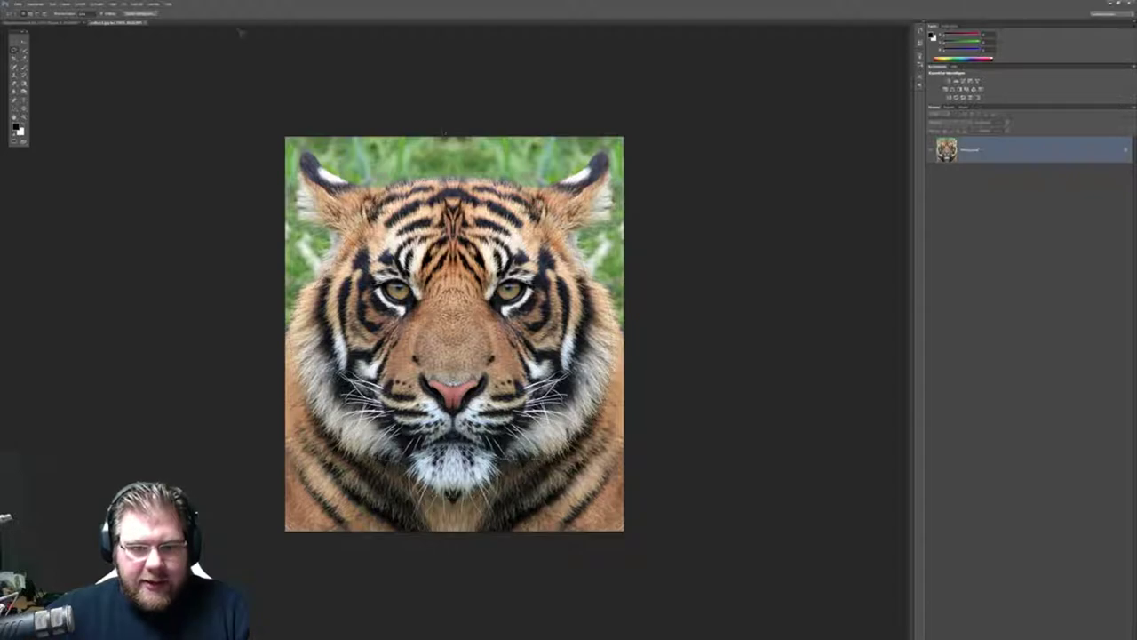
pyautogui.click(151, 15)
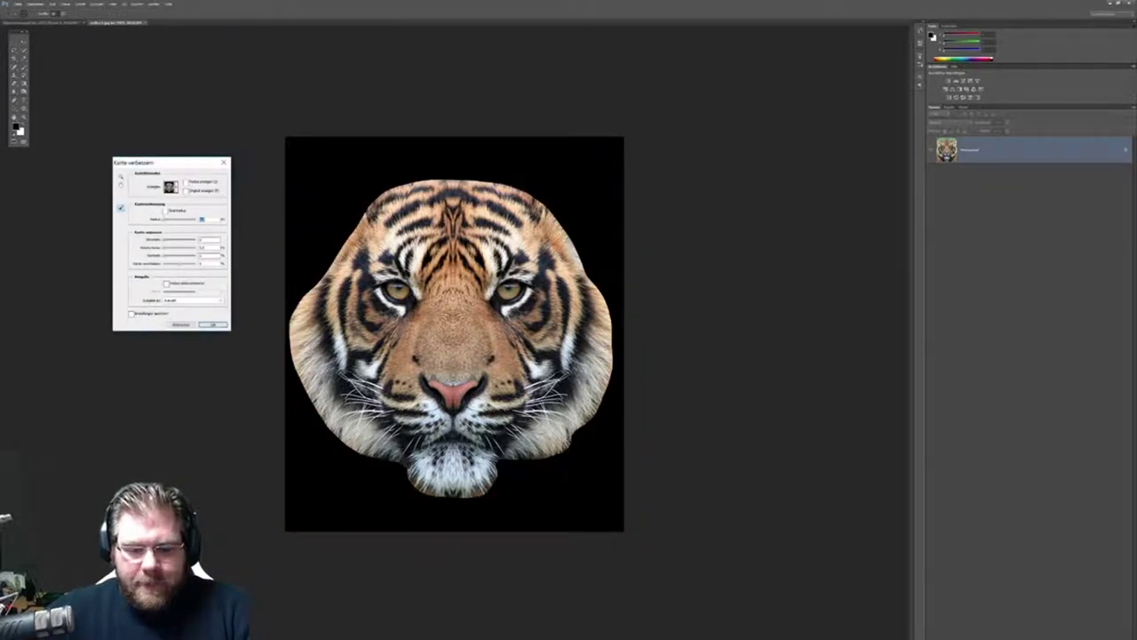
# Set the Refine Edge radius to 10 and output the refined tiger head to a new layer.
pyautogui.click(166, 218)
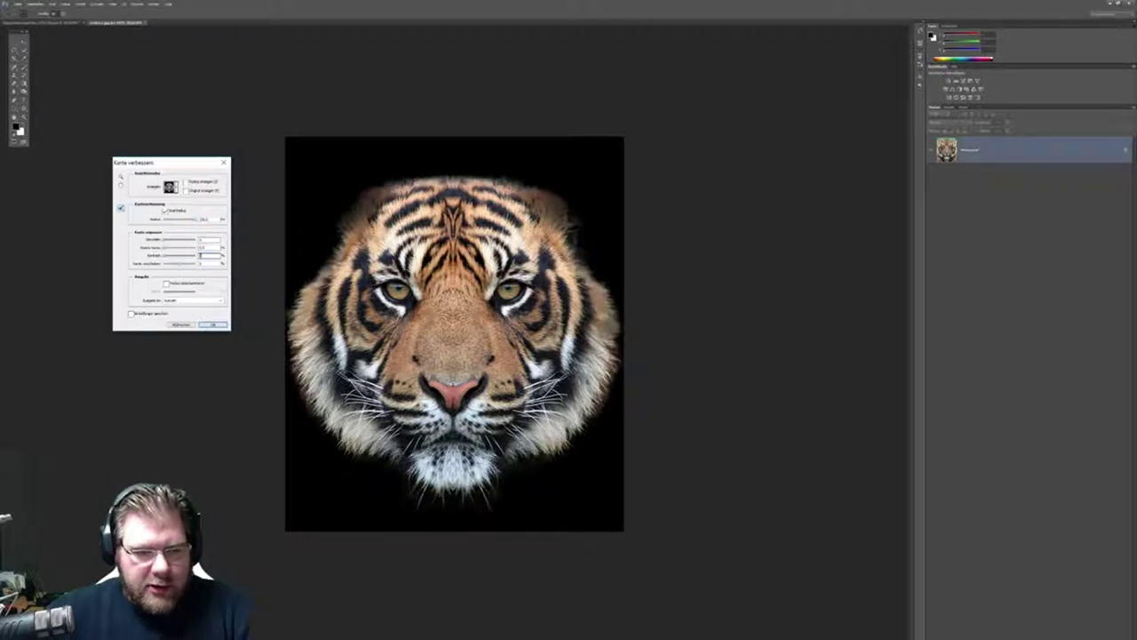
pyautogui.write('10')
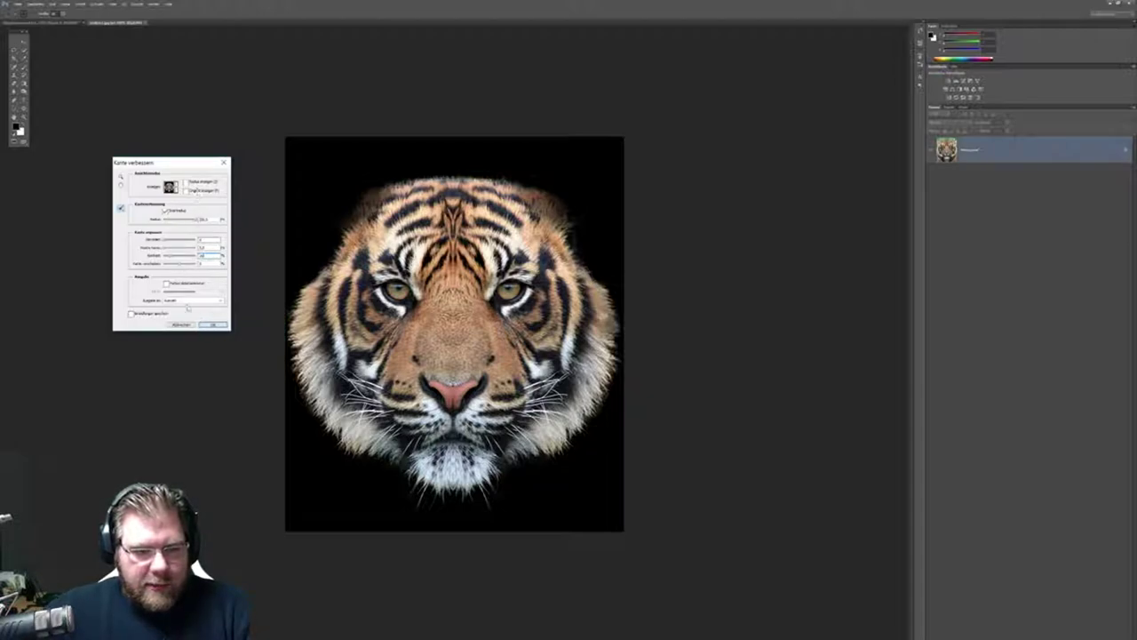
pyautogui.click(189, 300)
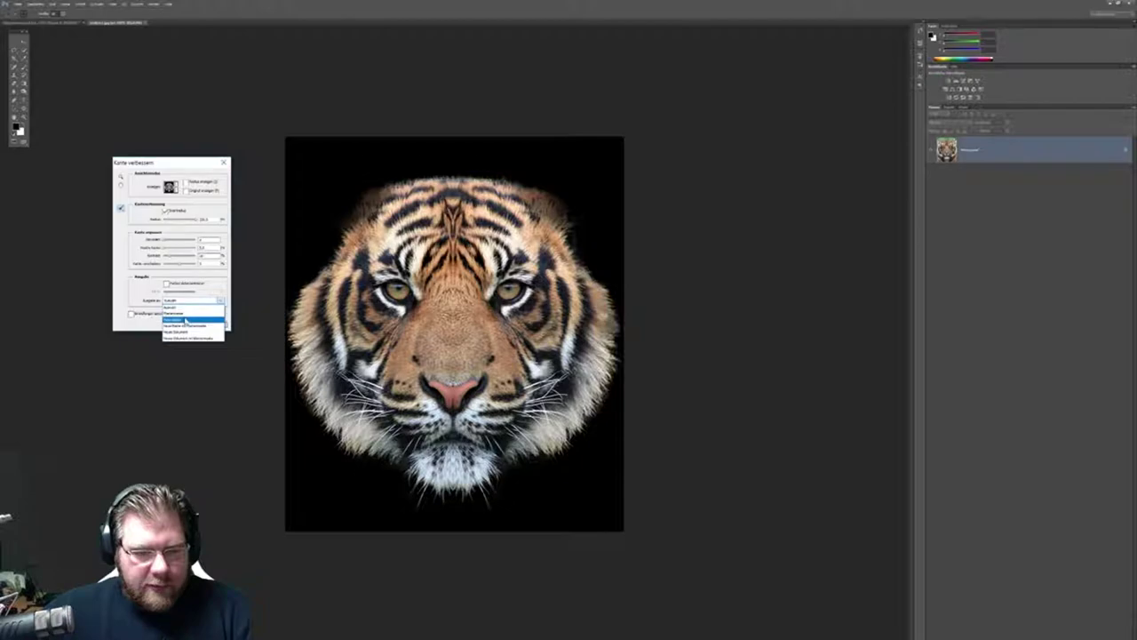
pyautogui.click(186, 318)
pyautogui.click(215, 325)
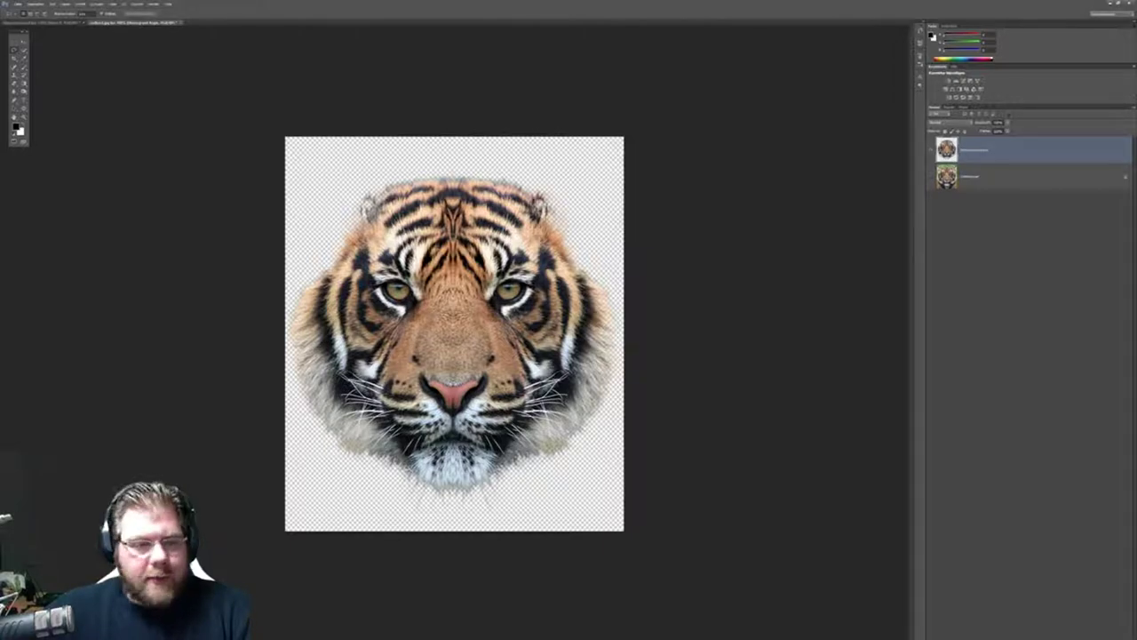
# Drag the cut-out tiger layer into the portrait document with the Move tool.
pyautogui.click(24, 45)
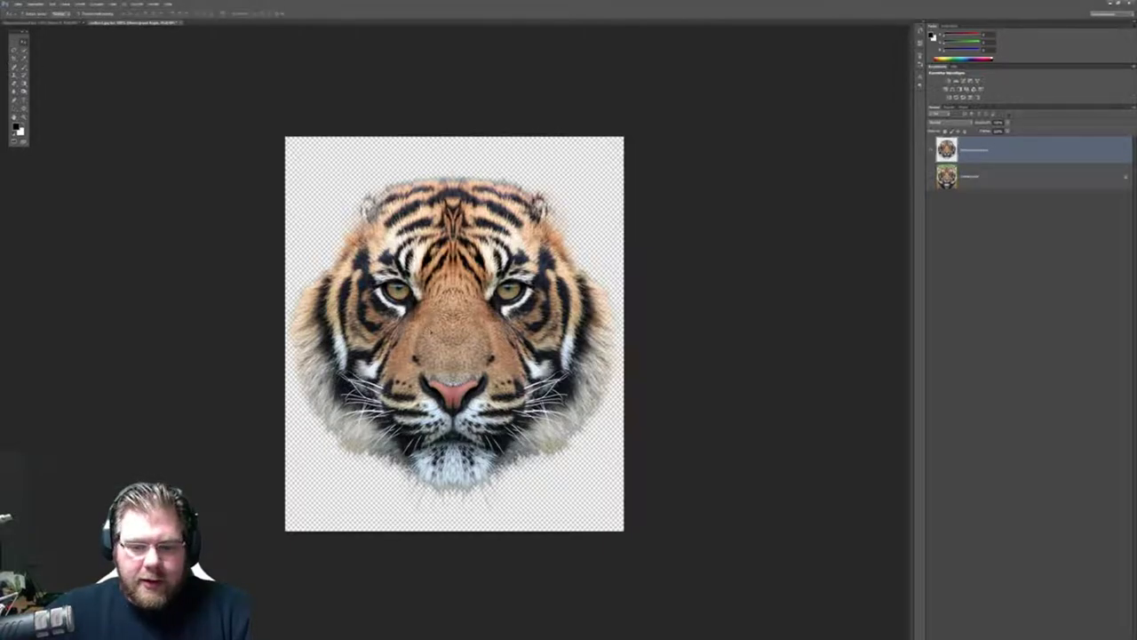
pyautogui.moveTo(430, 330); pyautogui.dragTo(186, 53)
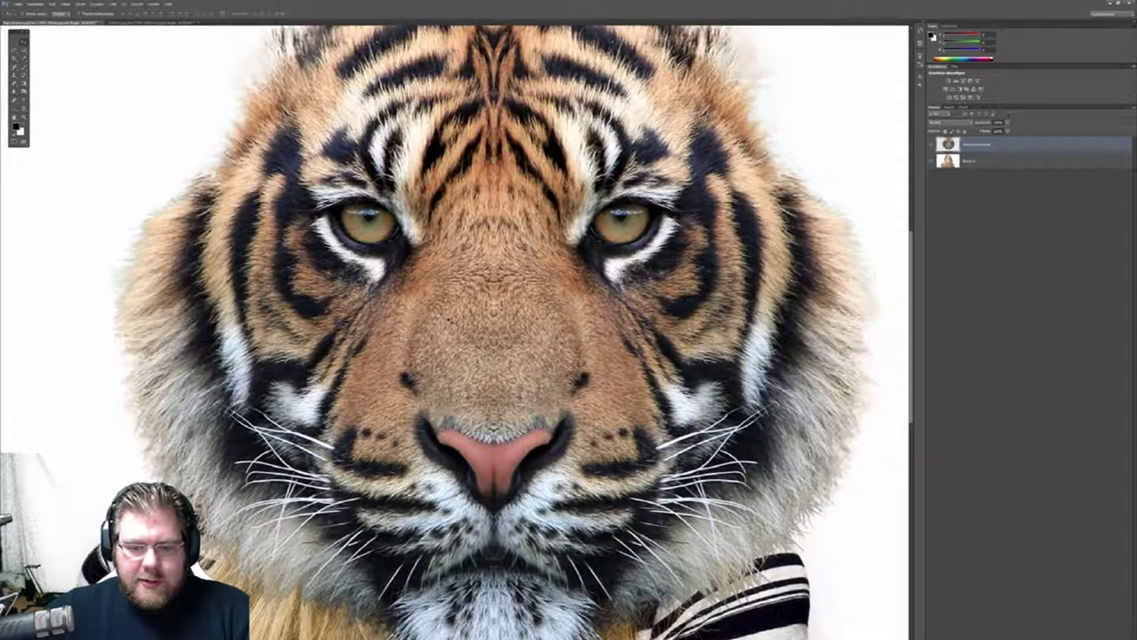
# Confirm the layer name and free-transform the tiger head down to face size over her face.
pyautogui.press('Return')
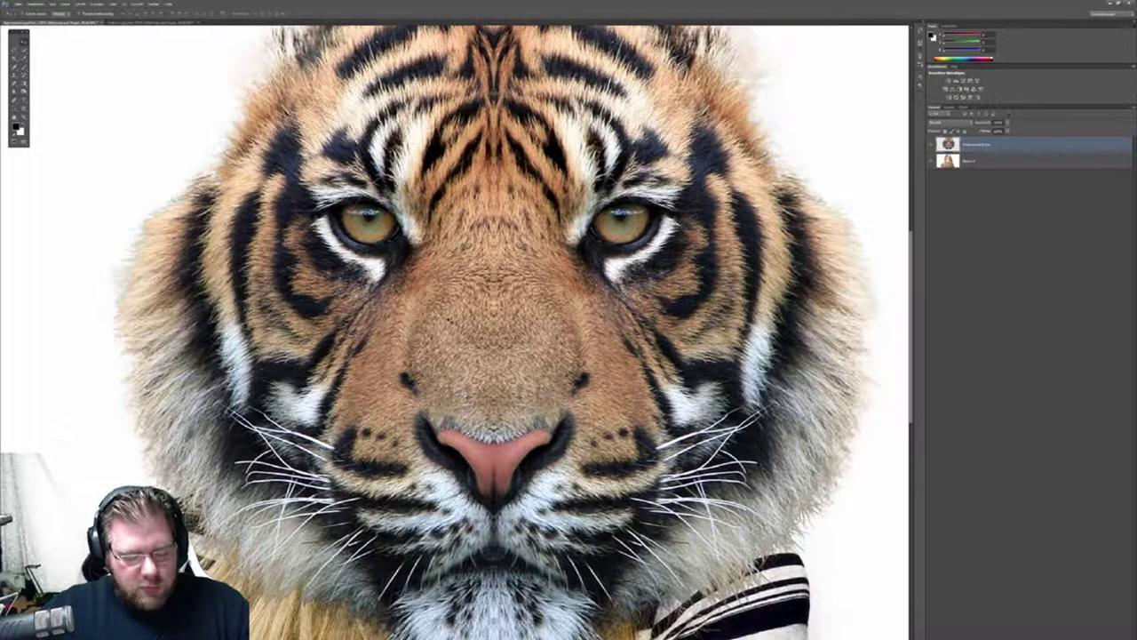
pyautogui.hotkey('ctrl', 't')
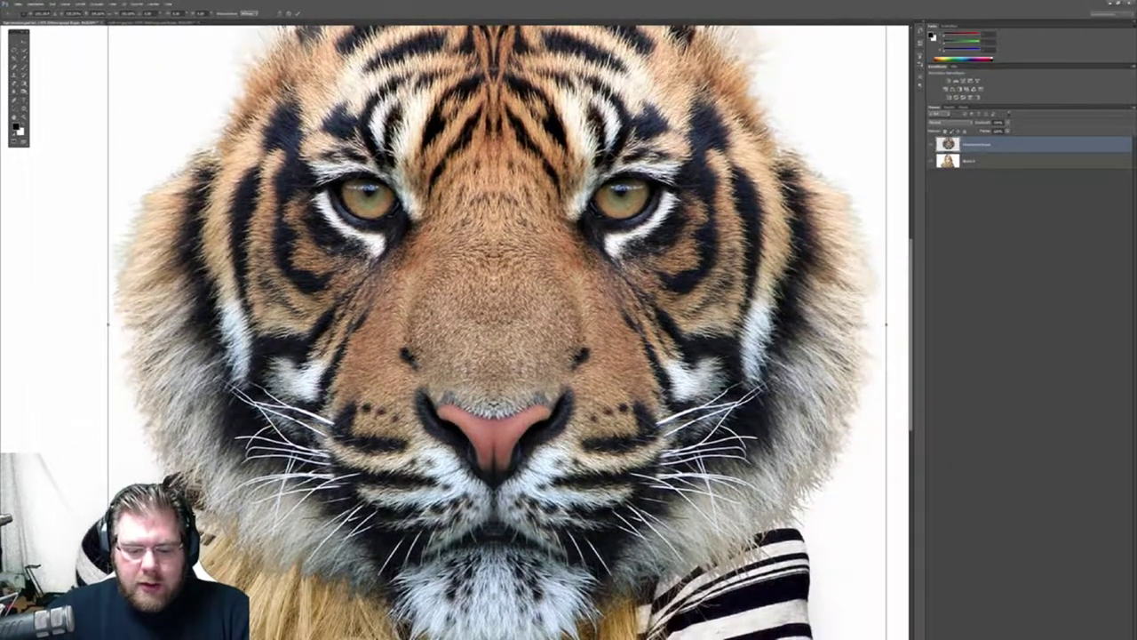
pyautogui.scroll(-3, 497, 329)
pyautogui.scroll(-2, 497, 329)
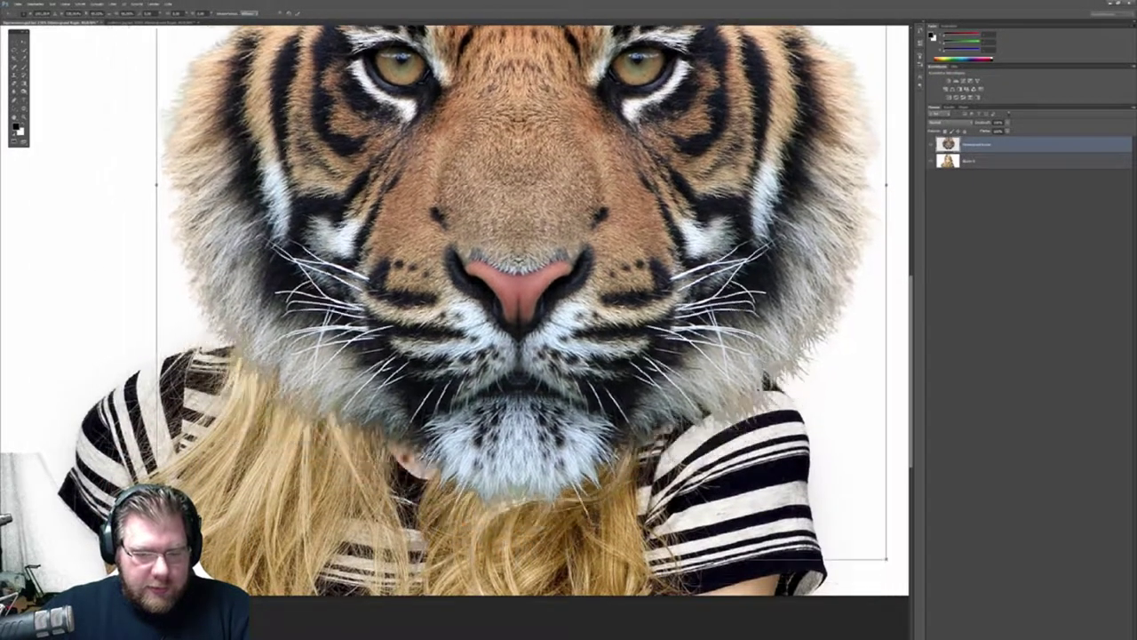
pyautogui.moveTo(106, 601); pyautogui.dragTo(482, 267)
pyautogui.moveTo(675, 133); pyautogui.dragTo(429, 277)
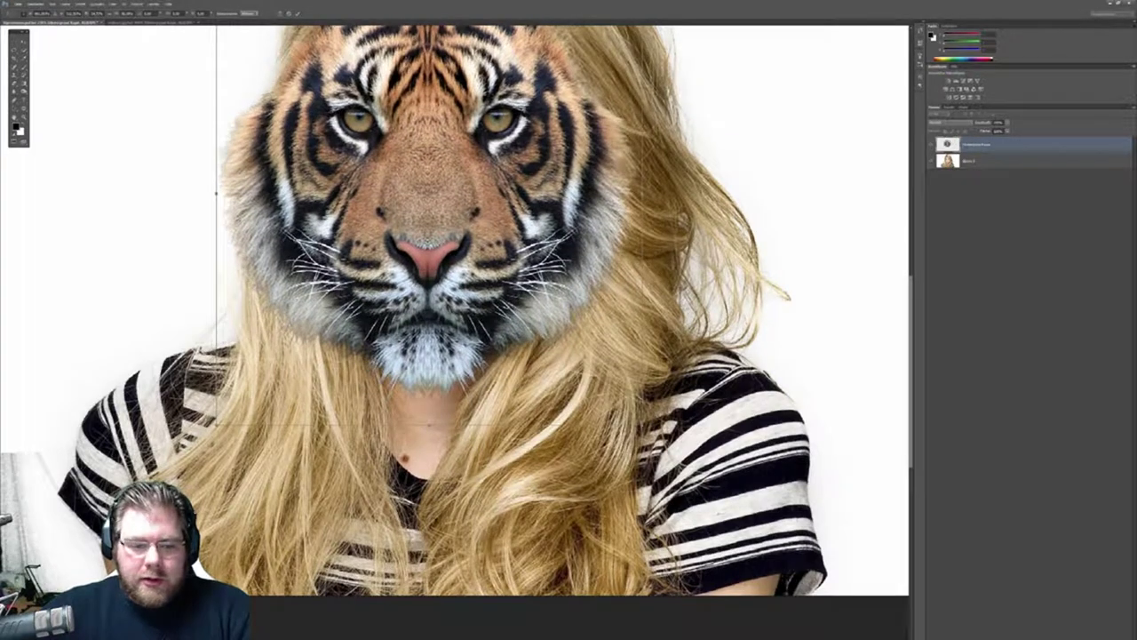
pyautogui.moveTo(217, 424); pyautogui.dragTo(266, 401)
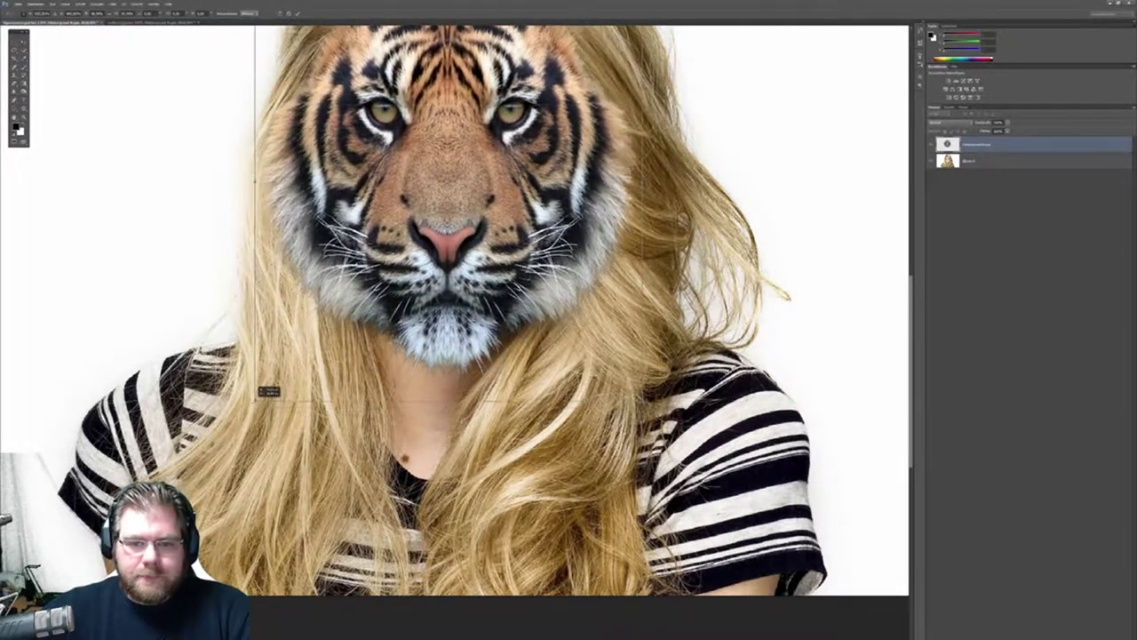
pyautogui.moveTo(266, 400); pyautogui.dragTo(252, 400)
# Nudge the tiger head slightly lower on the face and apply the transform.
pyautogui.scroll(1, 483, 320)
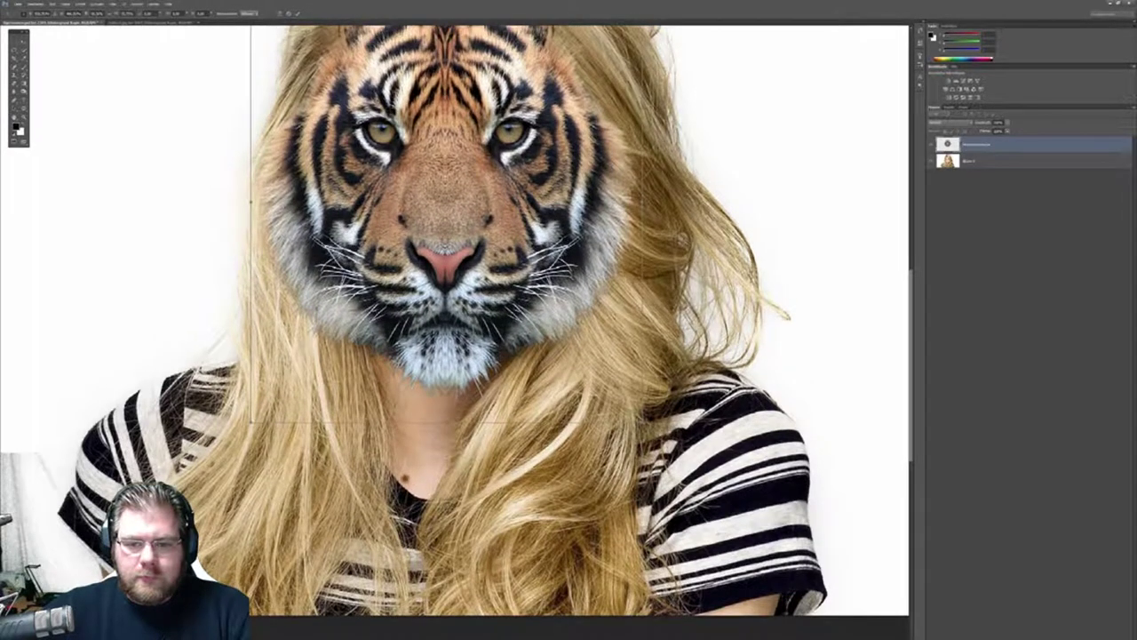
pyautogui.scroll(4, 484, 320)
pyautogui.scroll(2, 483, 320)
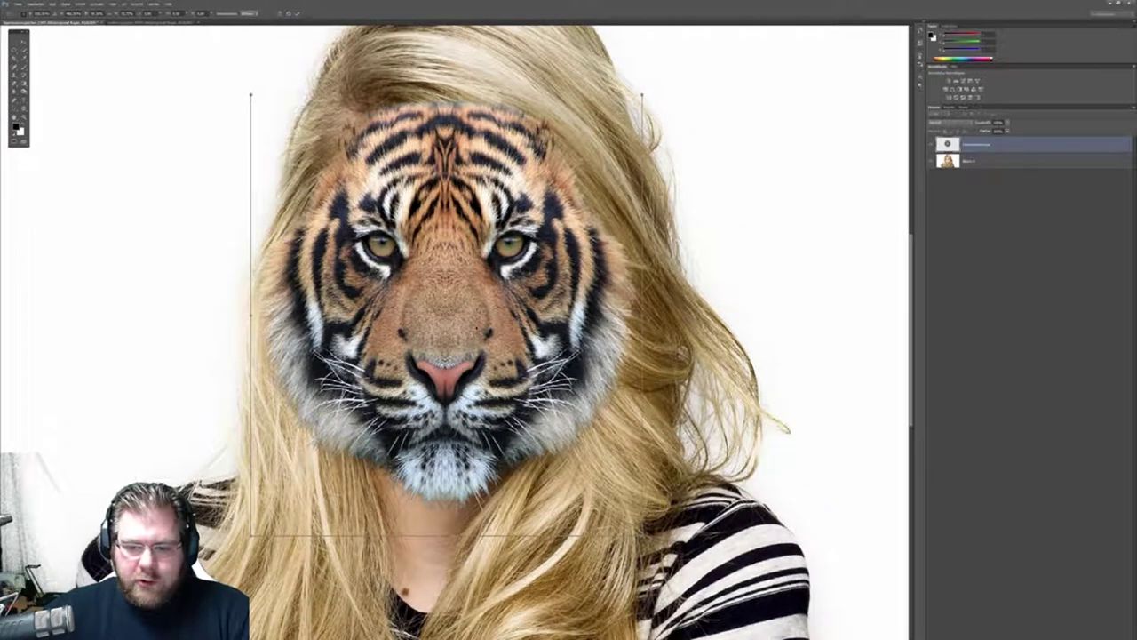
pyautogui.moveTo(489, 324)
pyautogui.mouseDown()
pyautogui.moveTo(515, 330)
pyautogui.moveTo(482, 317)
pyautogui.moveTo(492, 323)
pyautogui.mouseUp()
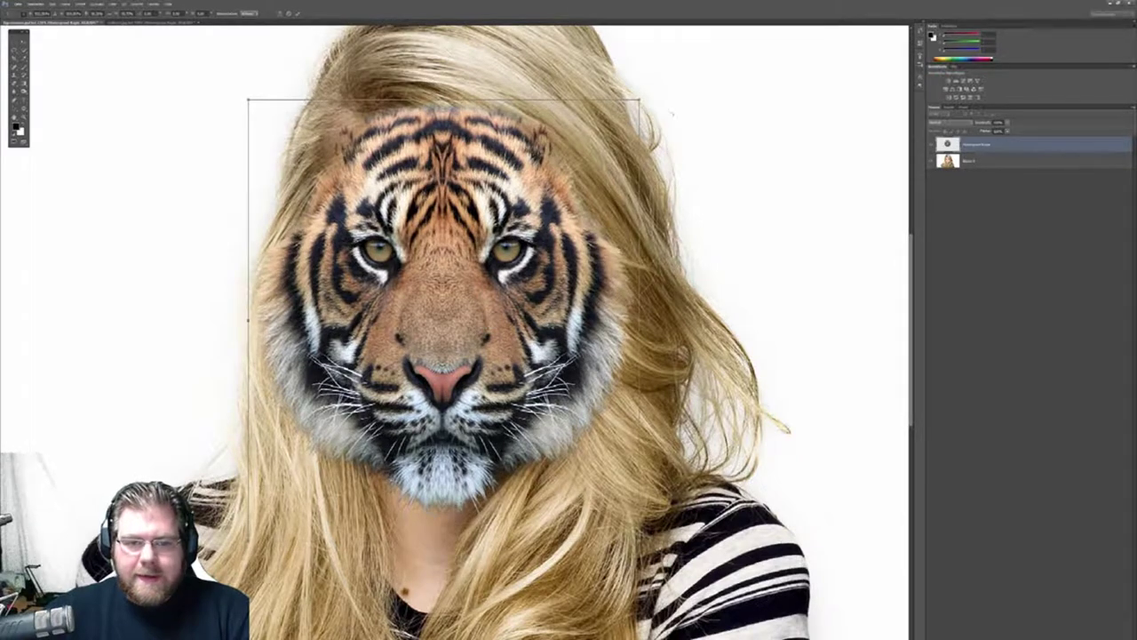
pyautogui.click(296, 15)
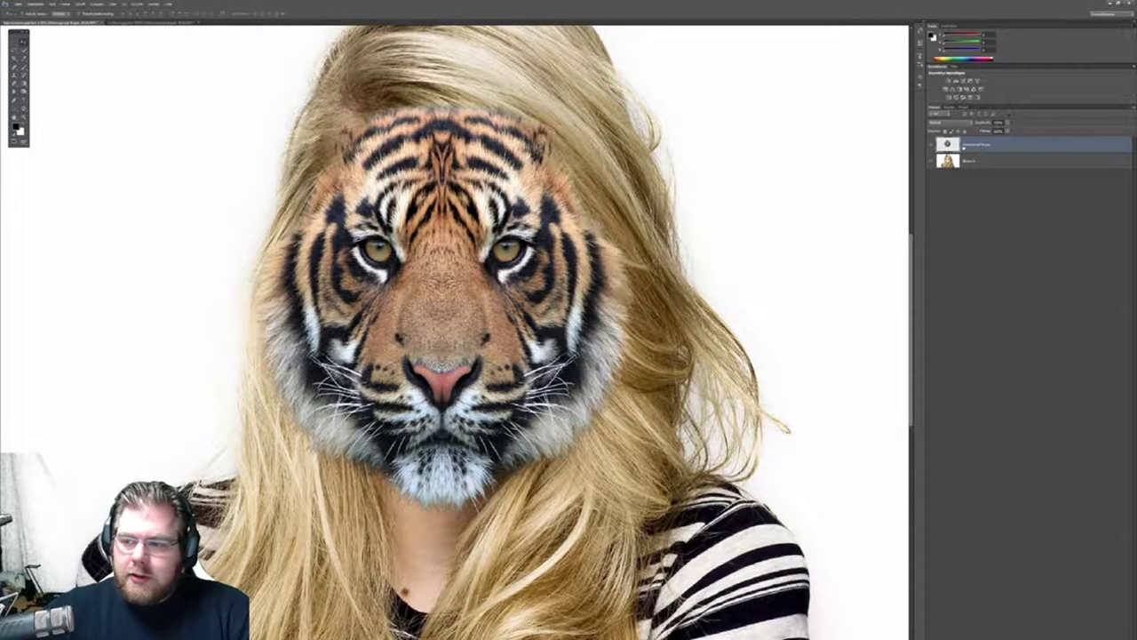
pyautogui.click(1006, 129)
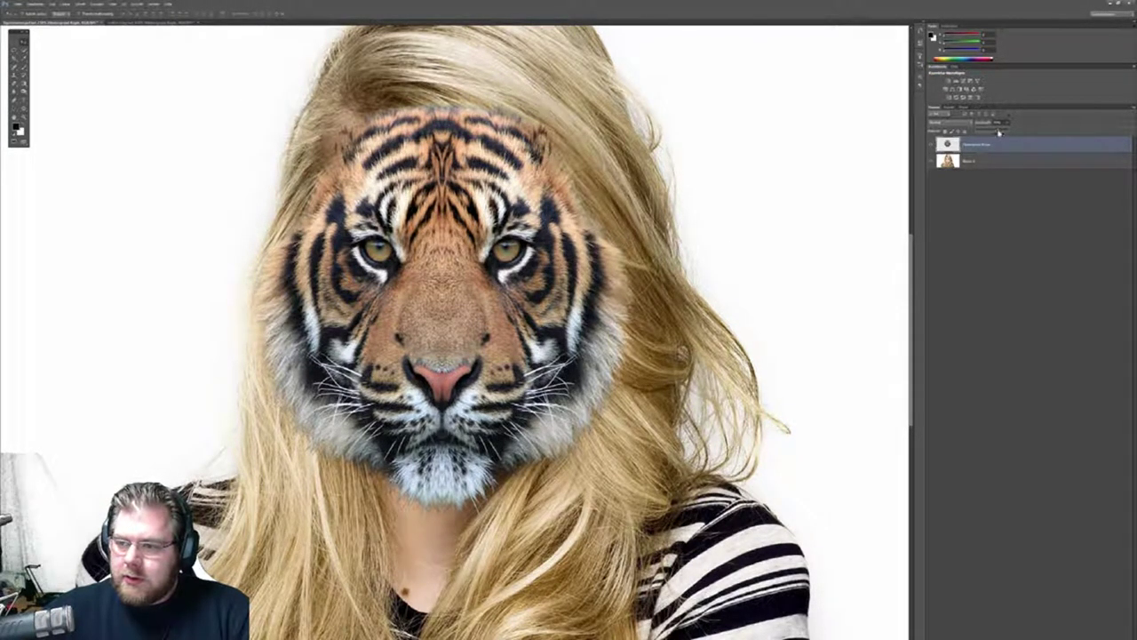
# Lower the tiger layer's opacity, move it down, and squash it vertically to fit the face.
pyautogui.moveTo(990, 131); pyautogui.dragTo(996, 132)
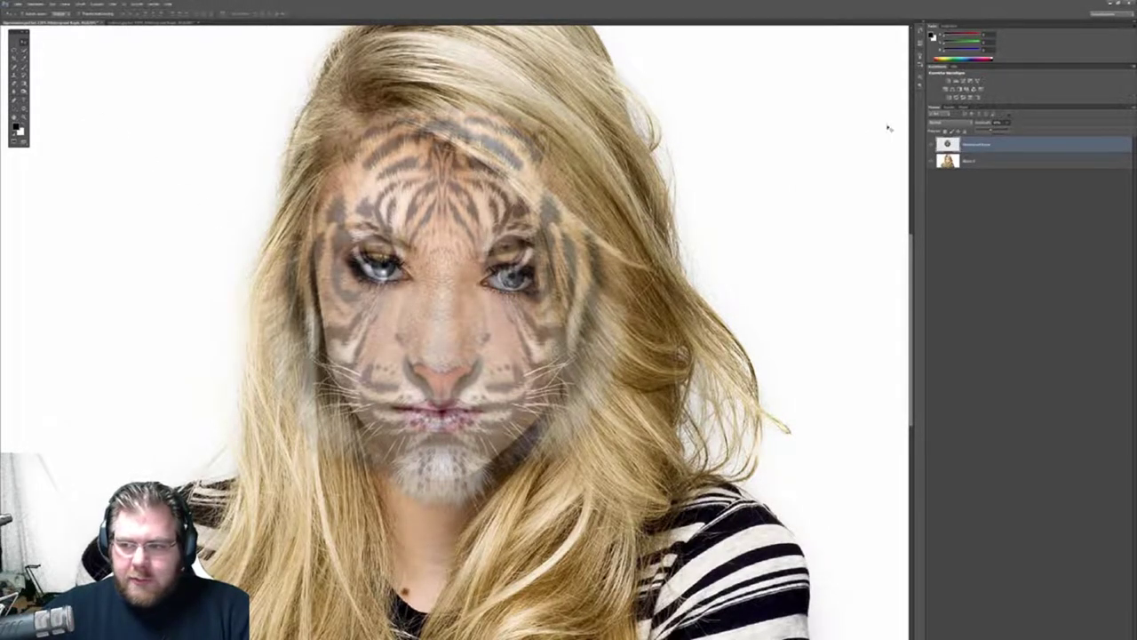
pyautogui.moveTo(476, 269)
pyautogui.mouseDown()
pyautogui.moveTo(441, 315)
pyautogui.moveTo(439, 276)
pyautogui.moveTo(442, 339)
pyautogui.moveTo(433, 279)
pyautogui.moveTo(445, 310)
pyautogui.mouseUp()
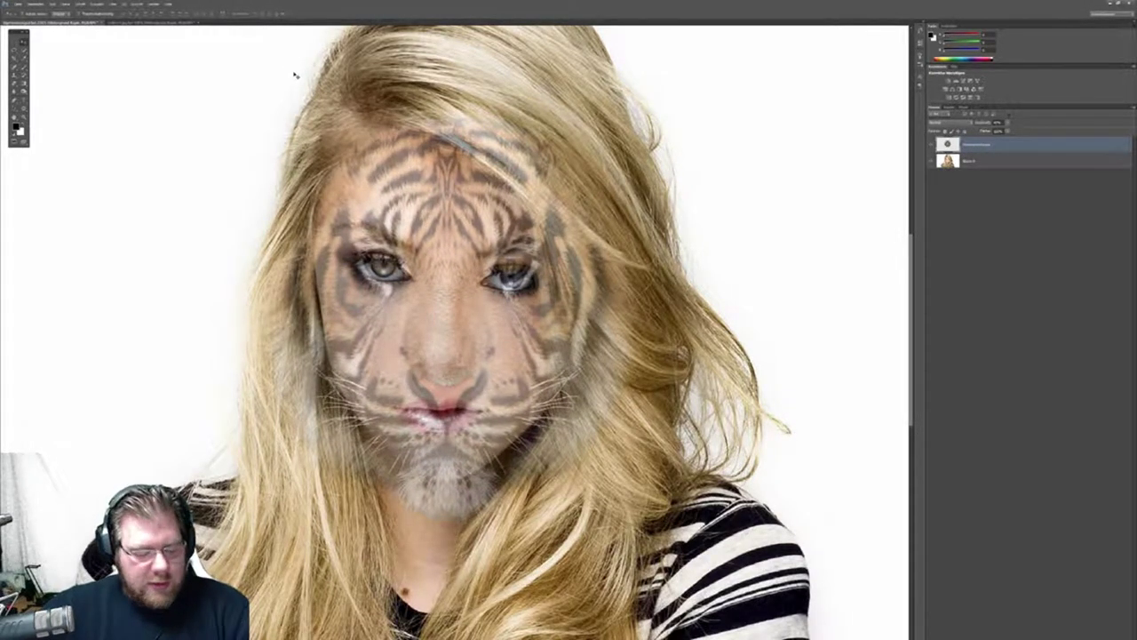
pyautogui.hotkey('ctrl', 't')
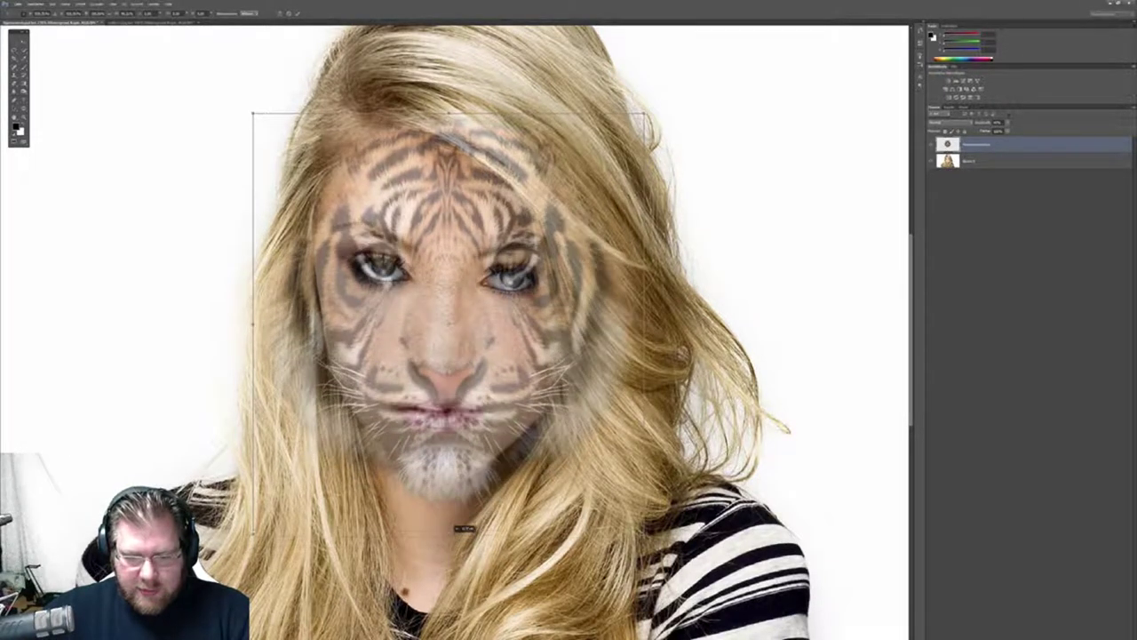
pyautogui.moveTo(449, 553); pyautogui.dragTo(454, 514)
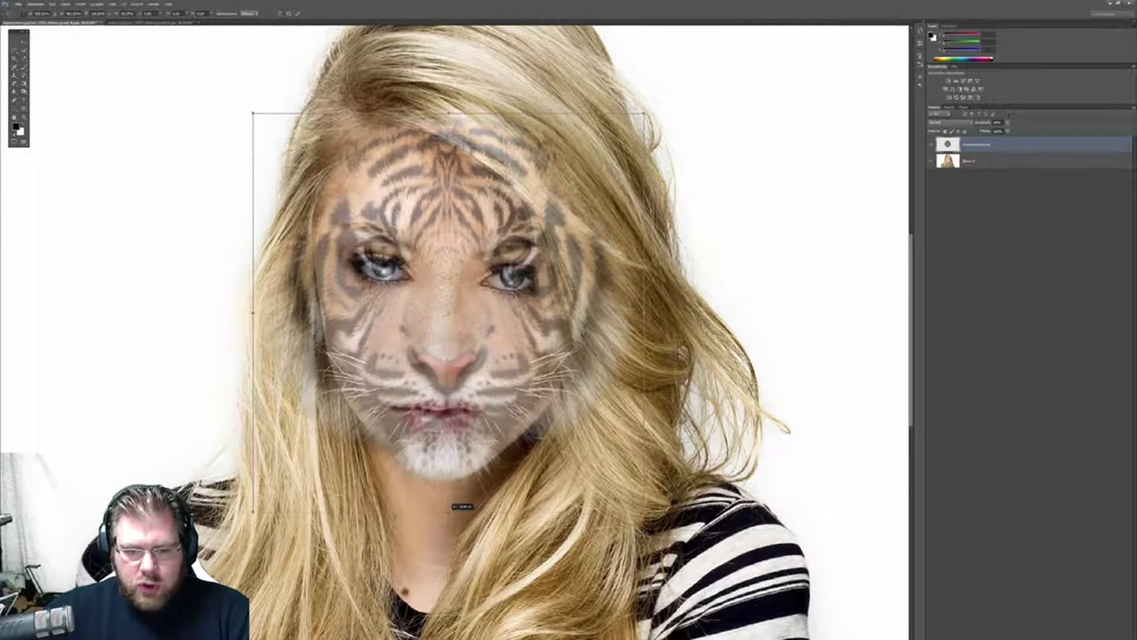
pyautogui.moveTo(444, 377); pyautogui.dragTo(458, 392)
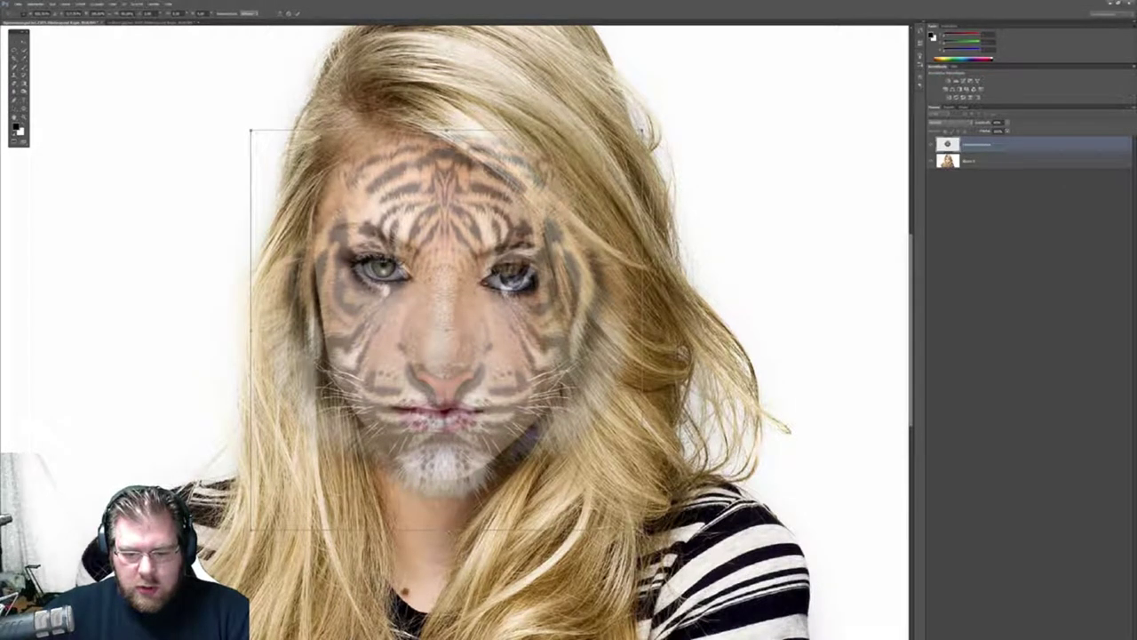
pyautogui.moveTo(446, 530)
pyautogui.mouseDown()
pyautogui.moveTo(455, 502)
pyautogui.moveTo(447, 546)
pyautogui.moveTo(447, 532)
pyautogui.mouseUp()
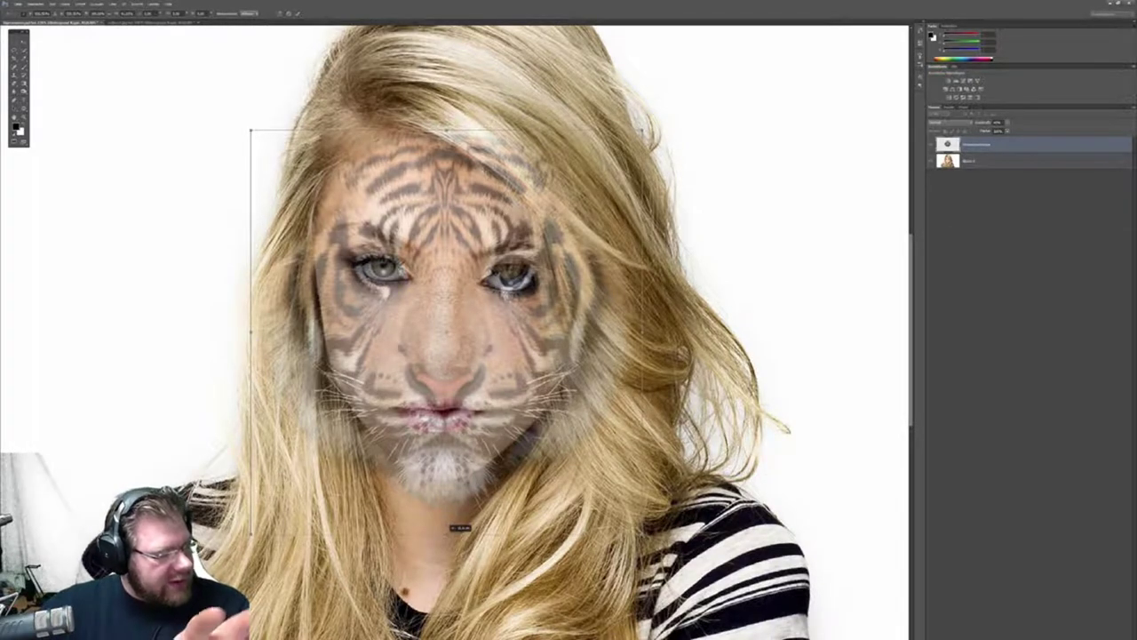
pyautogui.moveTo(447, 531)
pyautogui.mouseDown()
pyautogui.moveTo(447, 493)
pyautogui.moveTo(444, 549)
pyautogui.moveTo(437, 468)
pyautogui.moveTo(444, 538)
pyautogui.moveTo(436, 488)
pyautogui.moveTo(431, 541)
pyautogui.moveTo(424, 498)
pyautogui.moveTo(414, 504)
pyautogui.moveTo(427, 509)
pyautogui.moveTo(427, 533)
pyautogui.mouseUp()
# Fine-tune the tiger face's height, width and position to align with her eyes, then apply.
pyautogui.moveTo(431, 486); pyautogui.dragTo(427, 466)
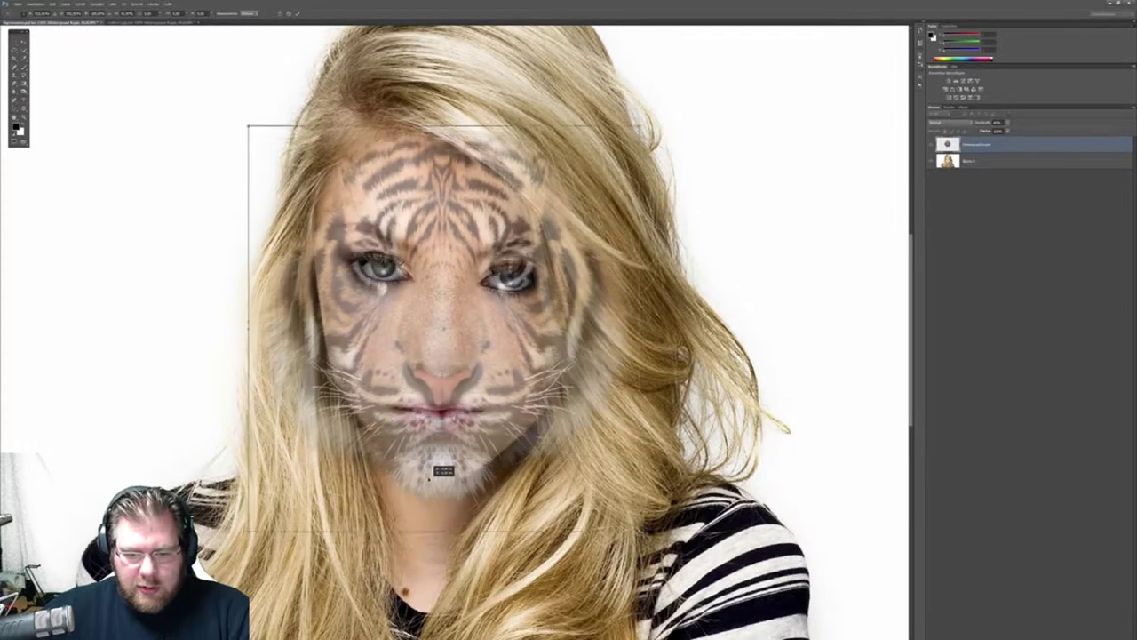
pyautogui.moveTo(442, 110); pyautogui.dragTo(441, 129)
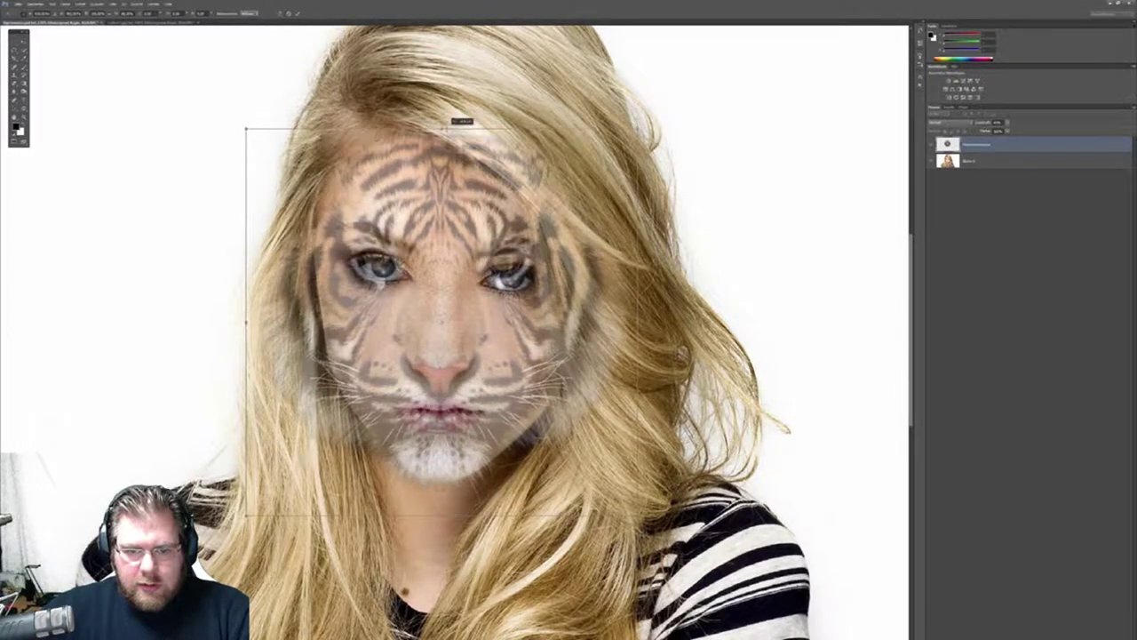
pyautogui.moveTo(457, 304); pyautogui.dragTo(463, 309)
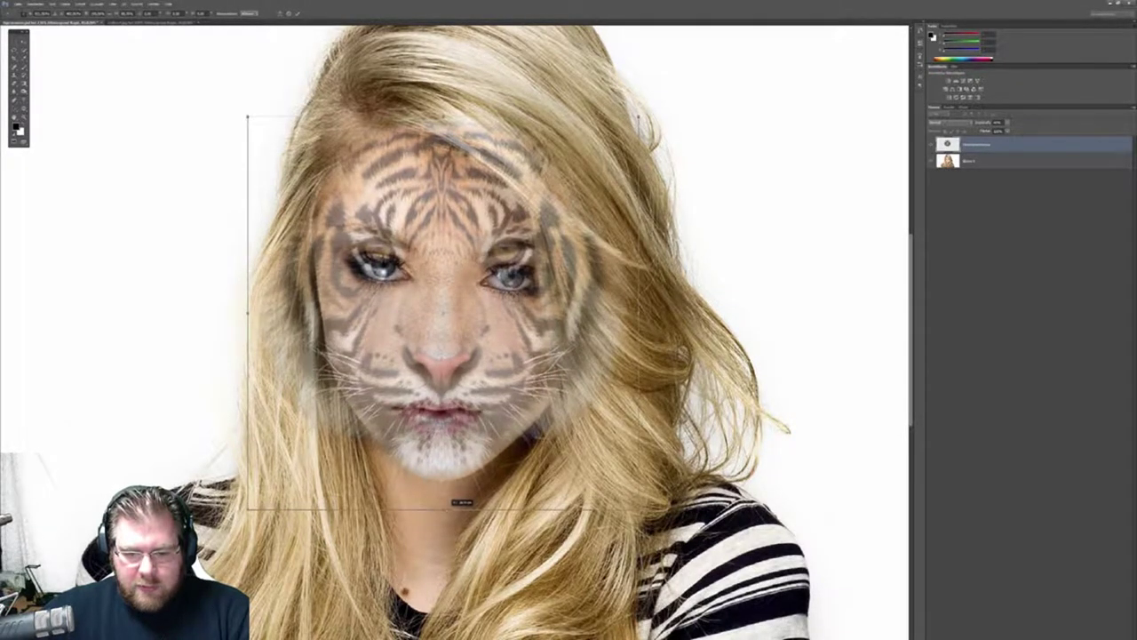
pyautogui.moveTo(442, 503); pyautogui.dragTo(452, 538)
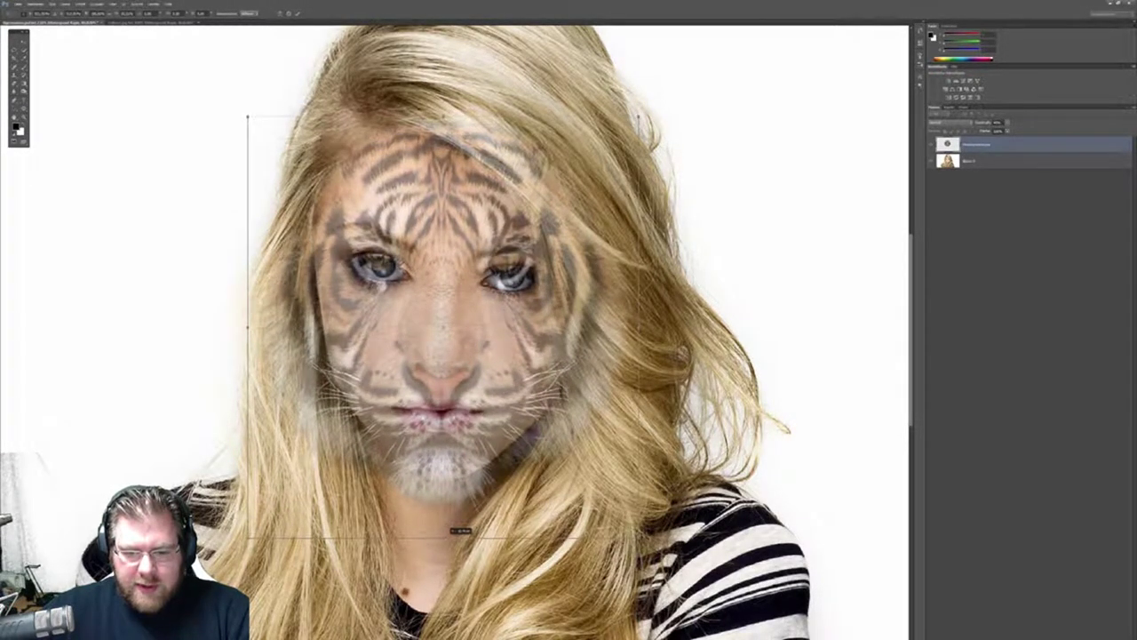
pyautogui.moveTo(453, 371); pyautogui.dragTo(453, 376)
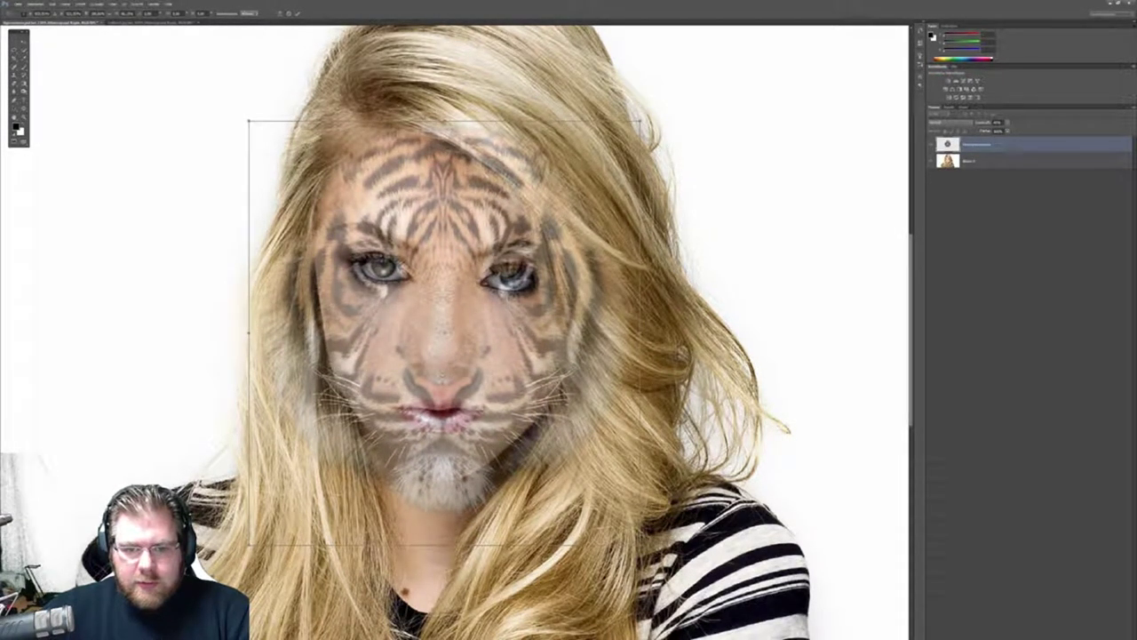
pyautogui.moveTo(457, 121); pyautogui.dragTo(458, 113)
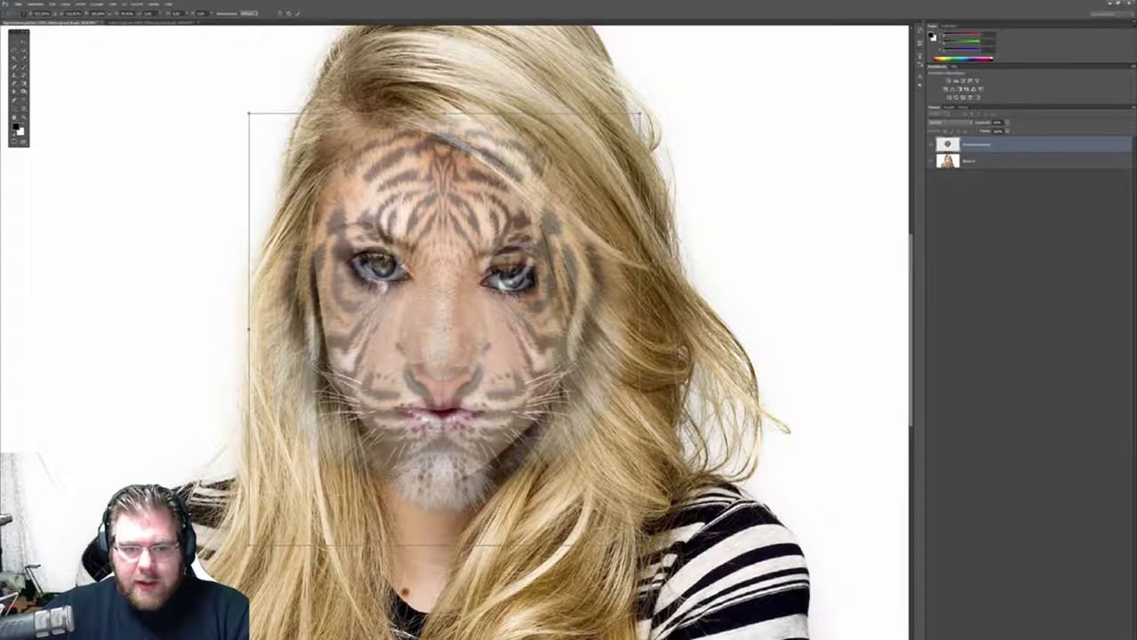
pyautogui.moveTo(248, 329); pyautogui.dragTo(261, 327)
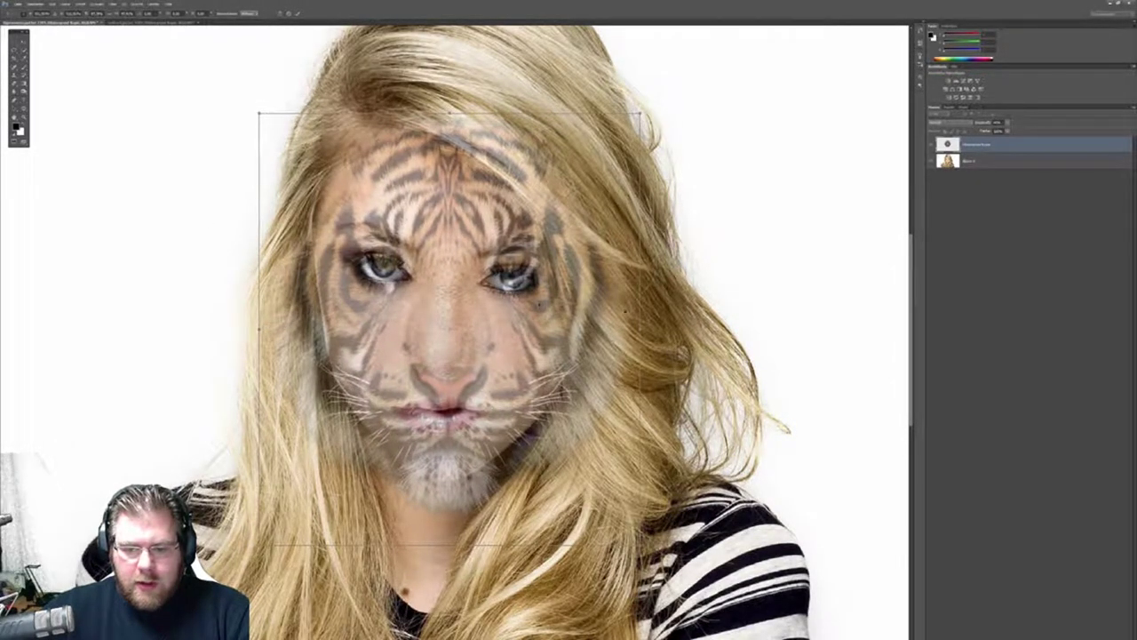
pyautogui.moveTo(641, 329); pyautogui.dragTo(637, 322)
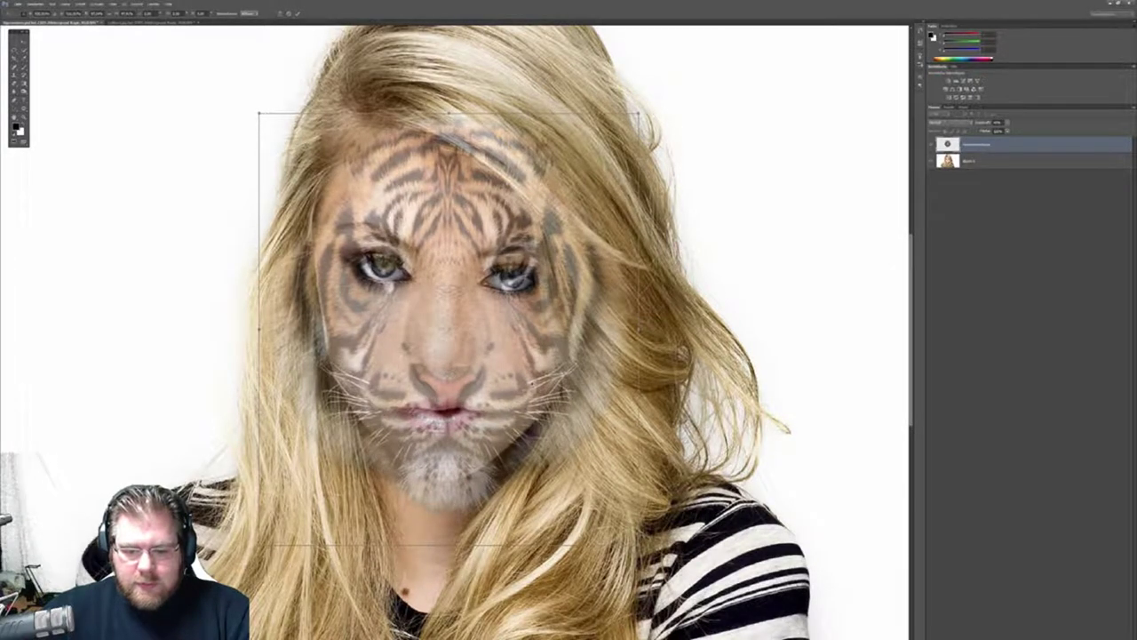
pyautogui.moveTo(459, 396)
pyautogui.mouseDown()
pyautogui.moveTo(453, 360)
pyautogui.moveTo(452, 417)
pyautogui.moveTo(456, 388)
pyautogui.moveTo(461, 404)
pyautogui.mouseUp()
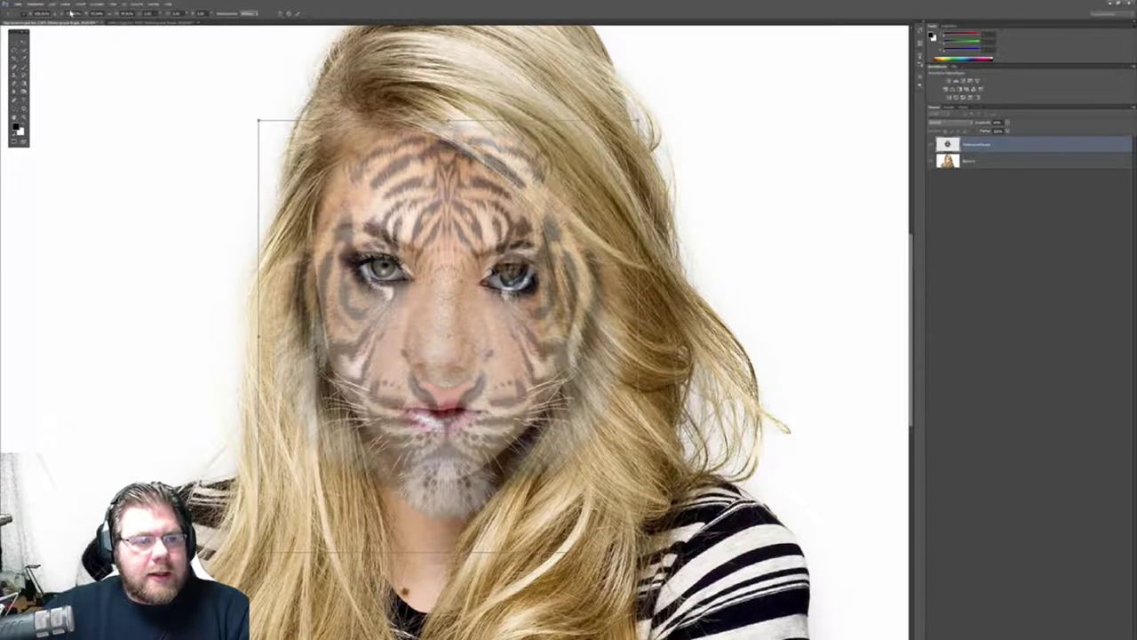
pyautogui.click(299, 15)
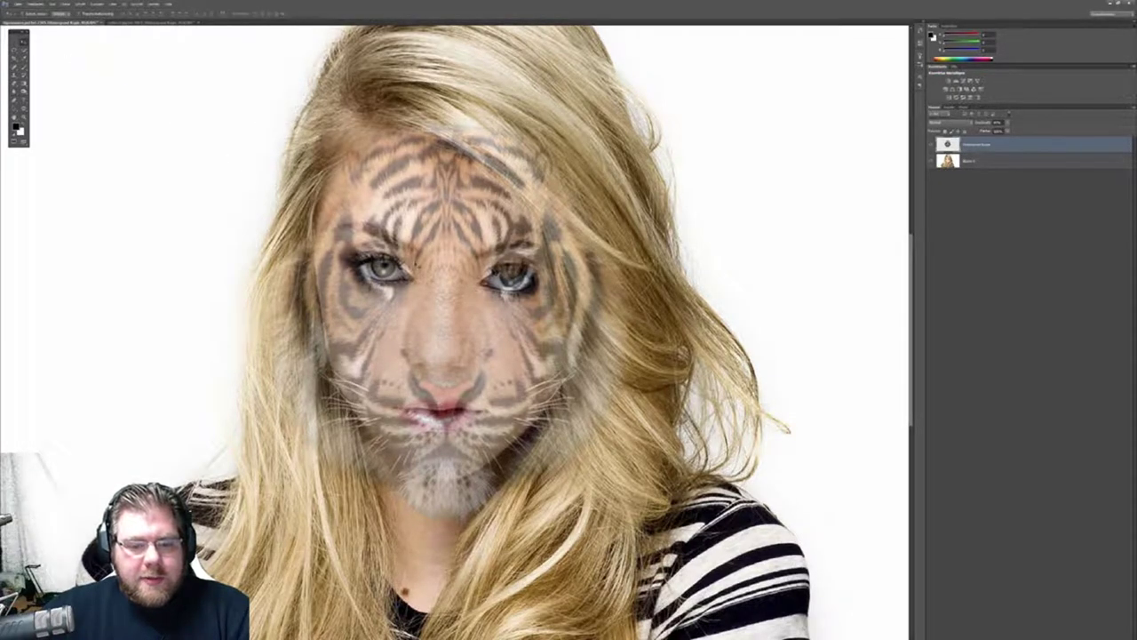
# Start a Warp on the tiger layer and shift its eyes, stripes and nose area.
pyautogui.click(50, 5)
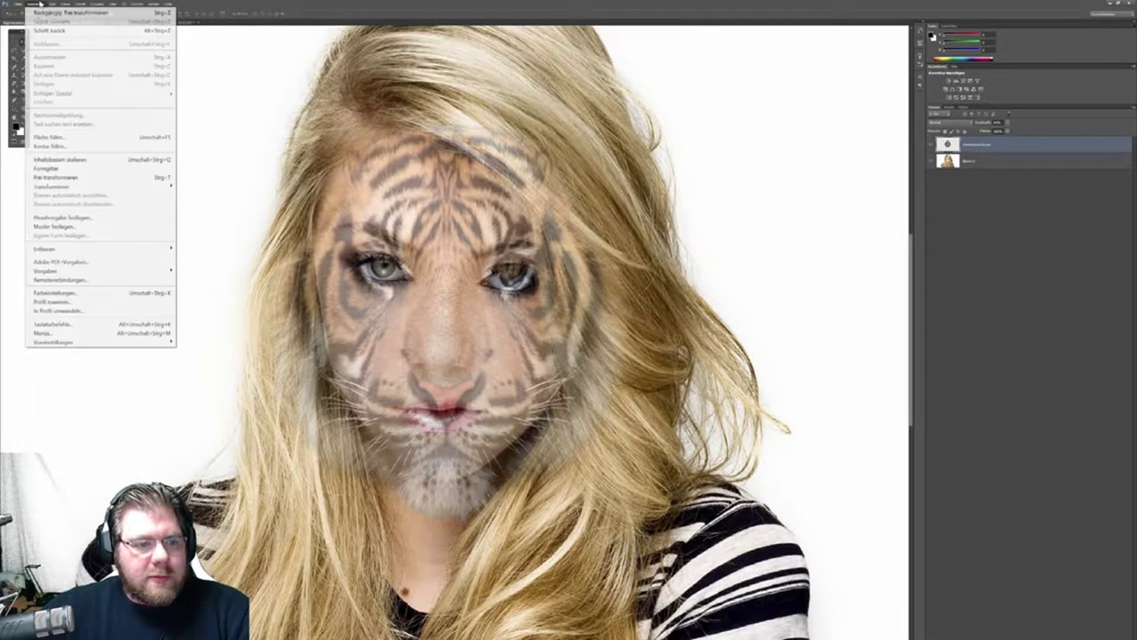
pyautogui.moveTo(53, 186)
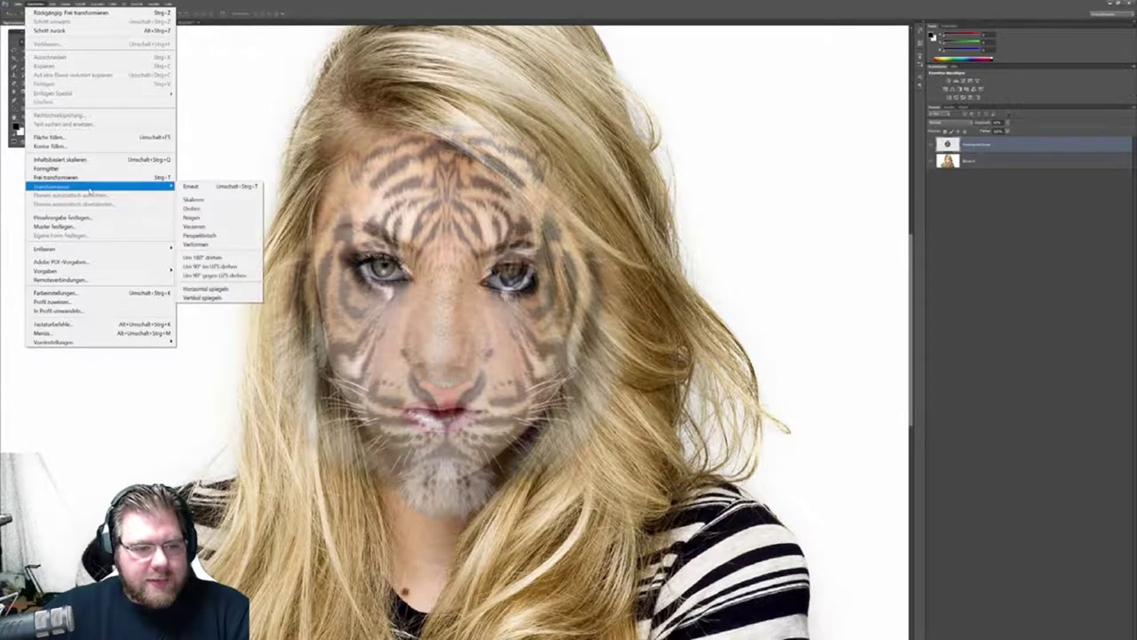
pyautogui.click(212, 244)
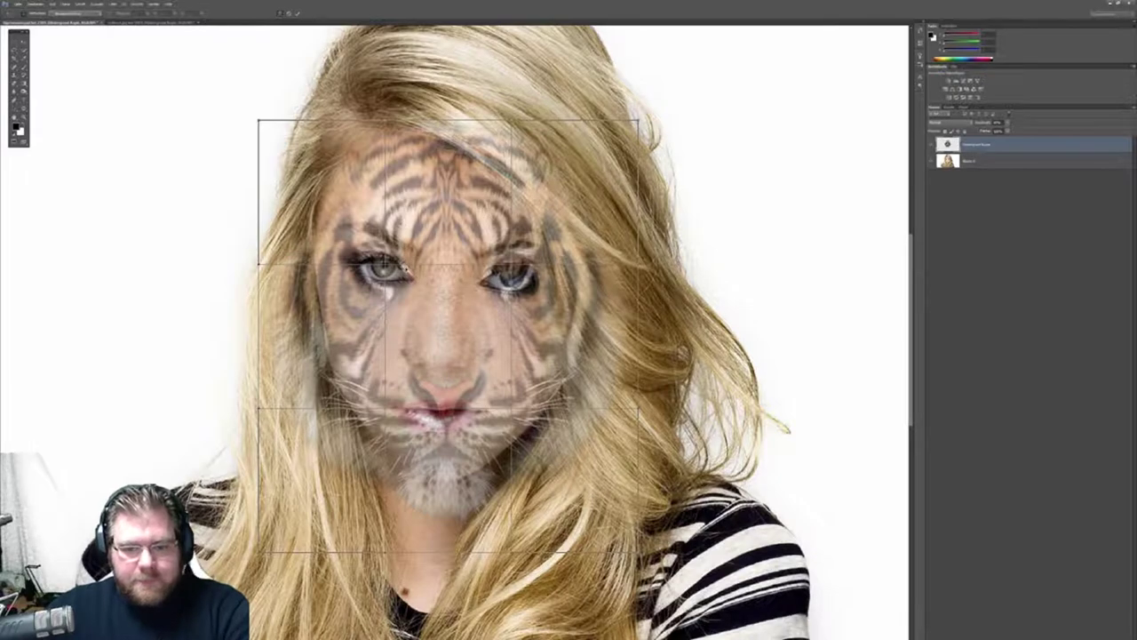
pyautogui.moveTo(444, 267); pyautogui.dragTo(448, 266)
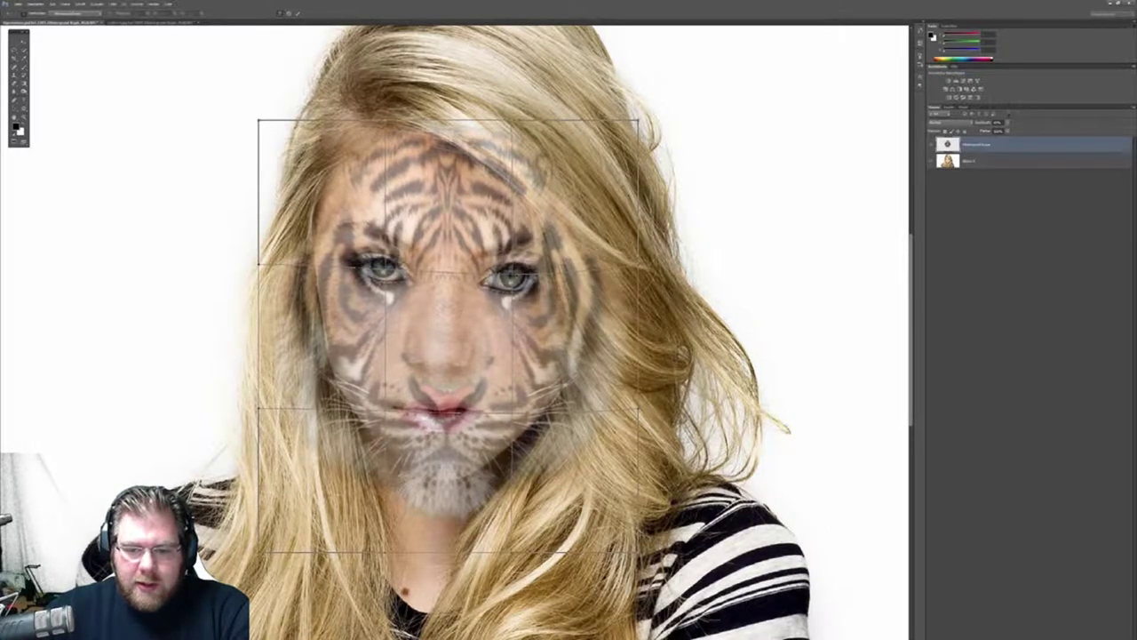
pyautogui.moveTo(448, 266); pyautogui.dragTo(449, 266)
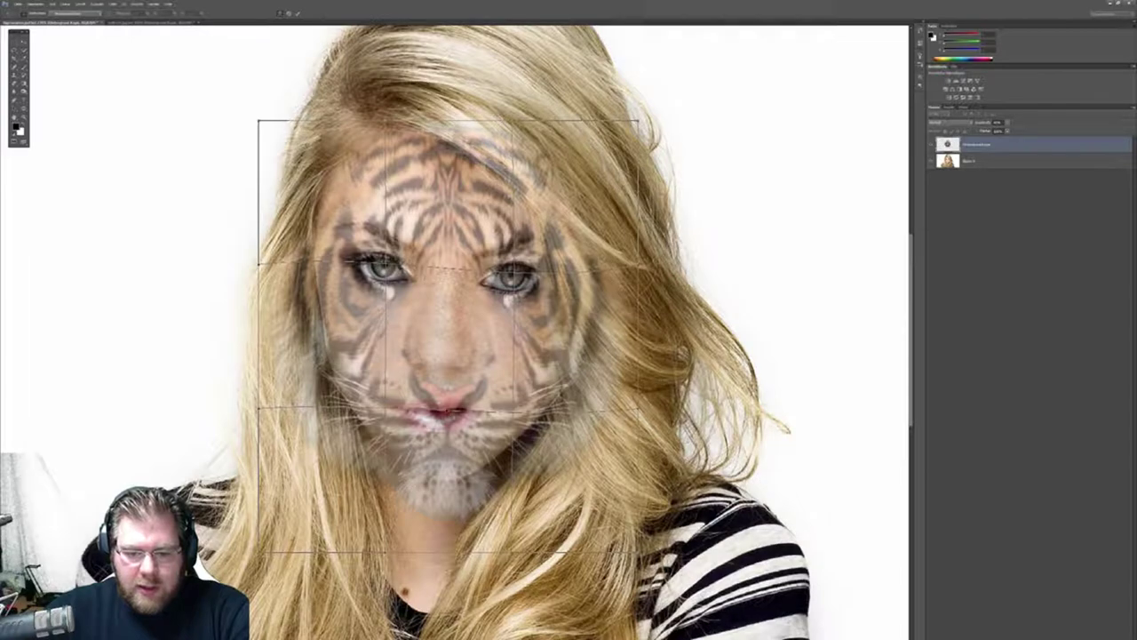
pyautogui.moveTo(444, 403); pyautogui.dragTo(444, 373)
pyautogui.moveTo(384, 263); pyautogui.dragTo(391, 257)
# Warp the tiger forehead, nose and mouth, stretching the chin and white beard downward.
pyautogui.moveTo(444, 204); pyautogui.dragTo(446, 213)
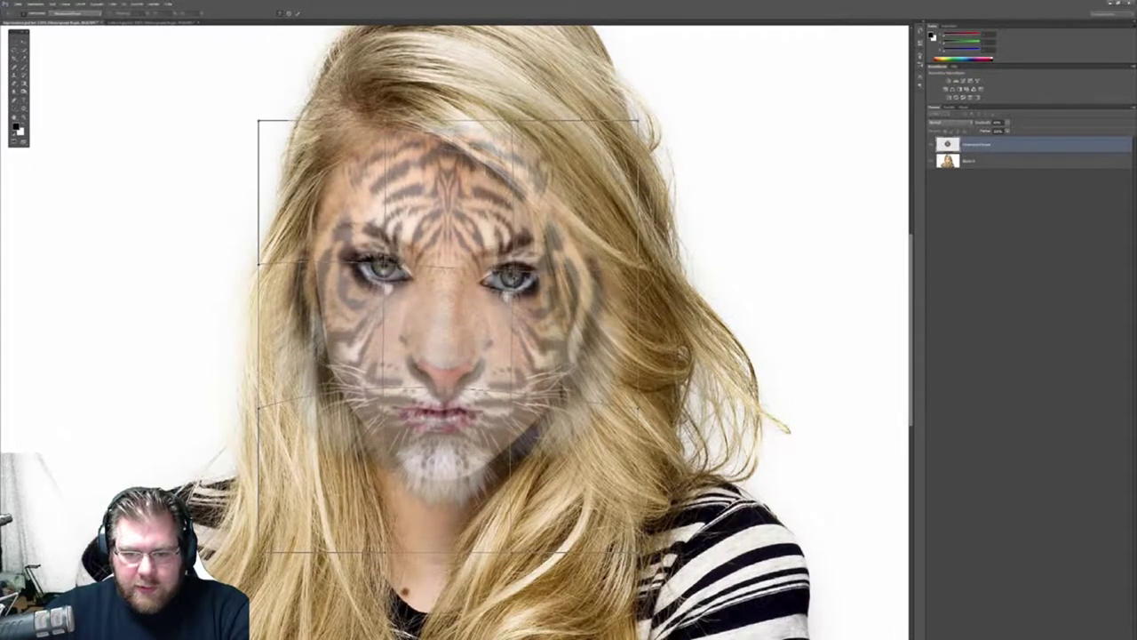
pyautogui.moveTo(440, 374); pyautogui.dragTo(441, 363)
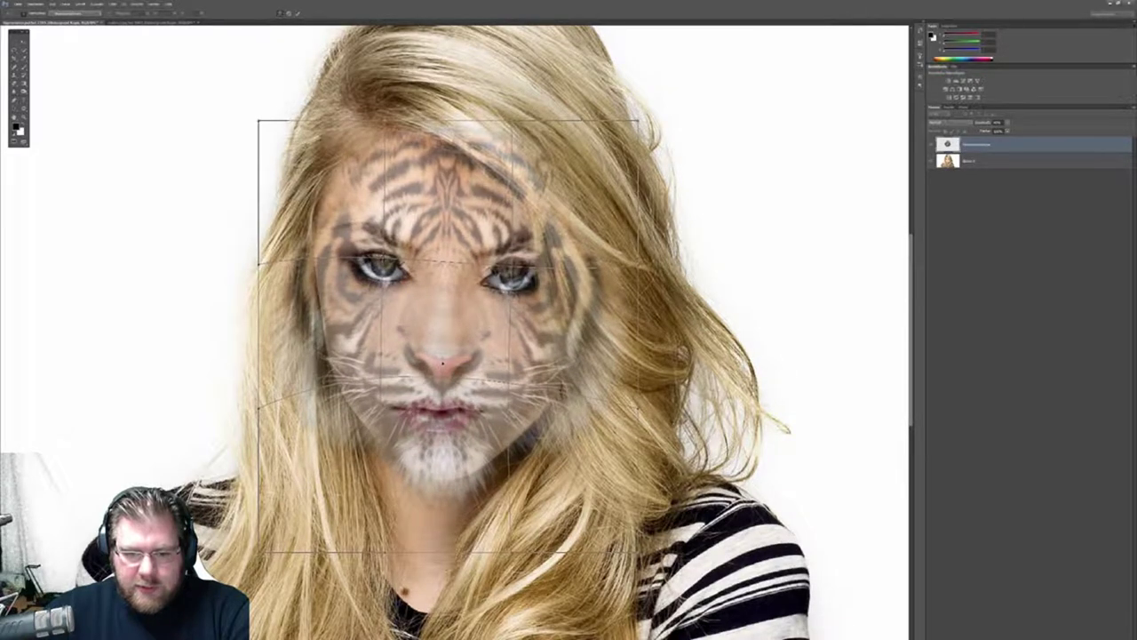
pyautogui.moveTo(471, 266); pyautogui.dragTo(476, 282)
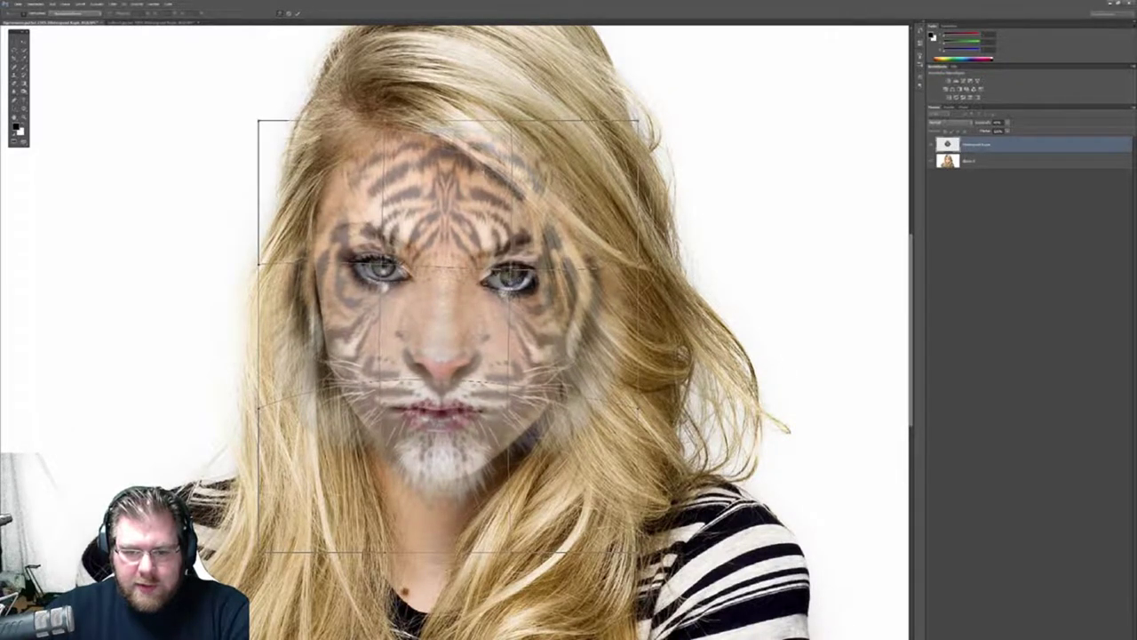
pyautogui.moveTo(365, 181); pyautogui.dragTo(368, 165)
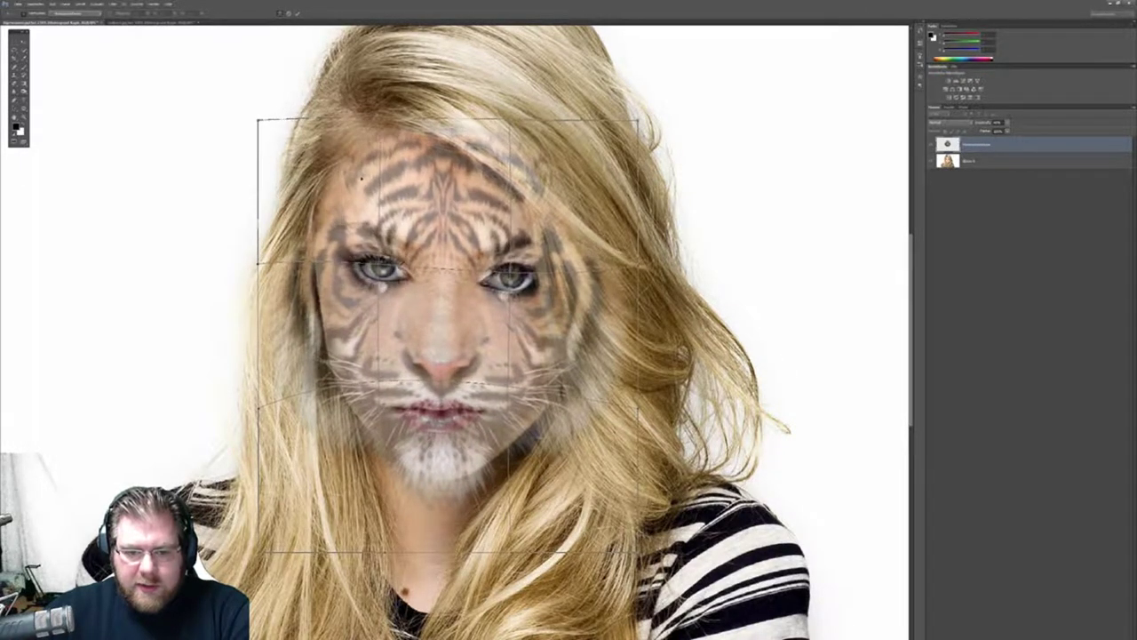
pyautogui.moveTo(465, 437); pyautogui.dragTo(441, 423)
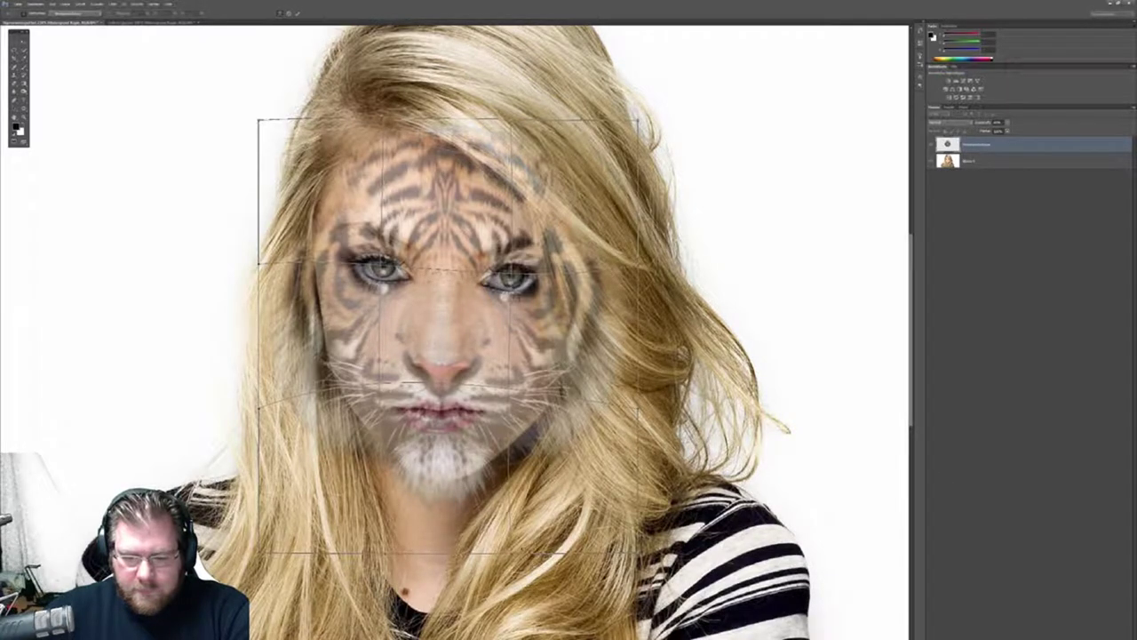
pyautogui.moveTo(444, 467); pyautogui.dragTo(453, 498)
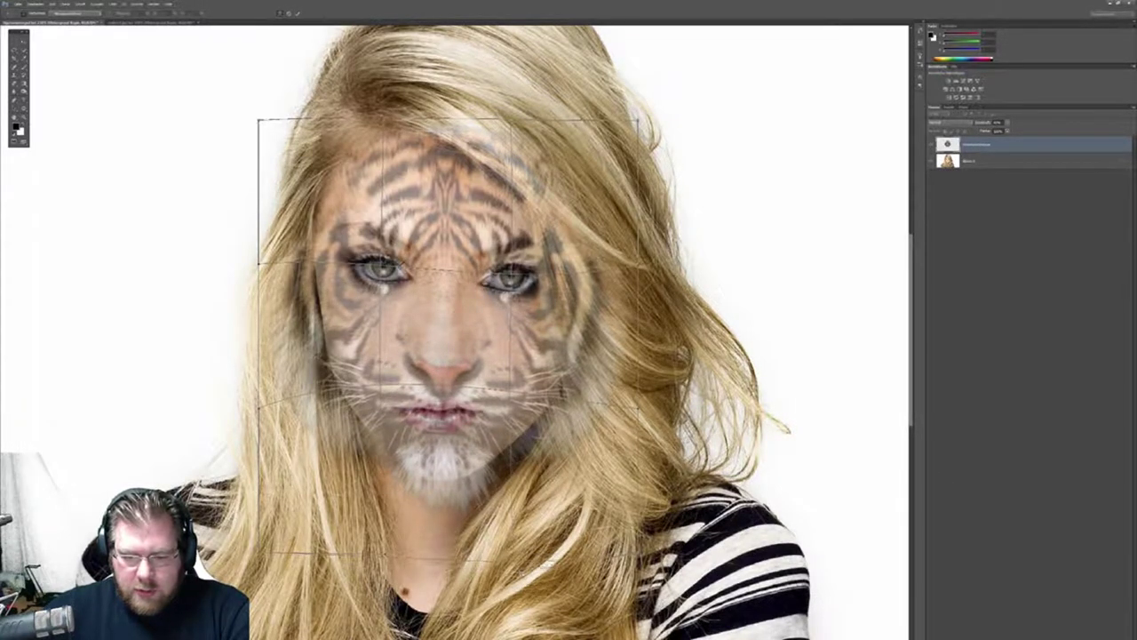
pyautogui.moveTo(433, 458); pyautogui.dragTo(439, 466)
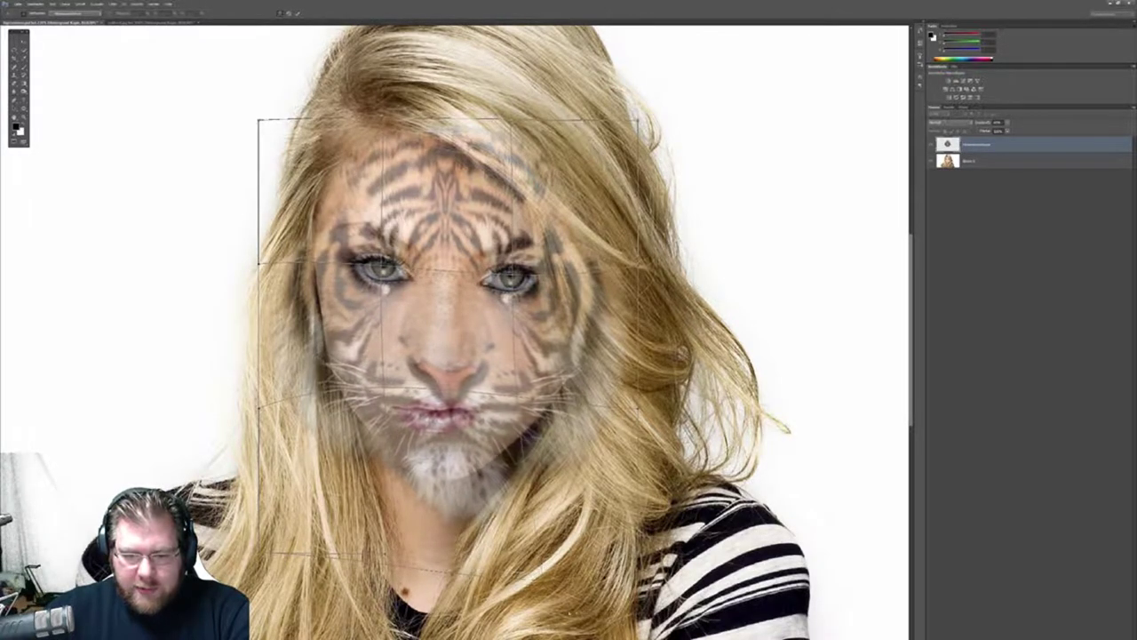
pyautogui.scroll(-2, 439, 471)
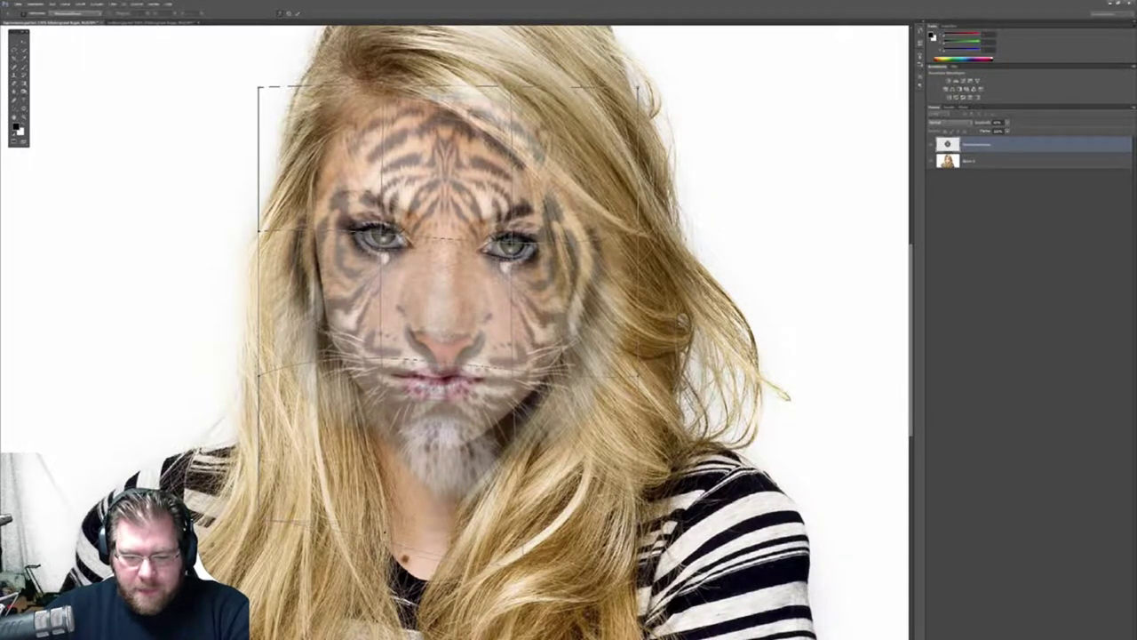
# Warp the tiger lips, cheeks, jaw and nose to line up with her mouth and nose.
pyautogui.moveTo(404, 462); pyautogui.dragTo(405, 448)
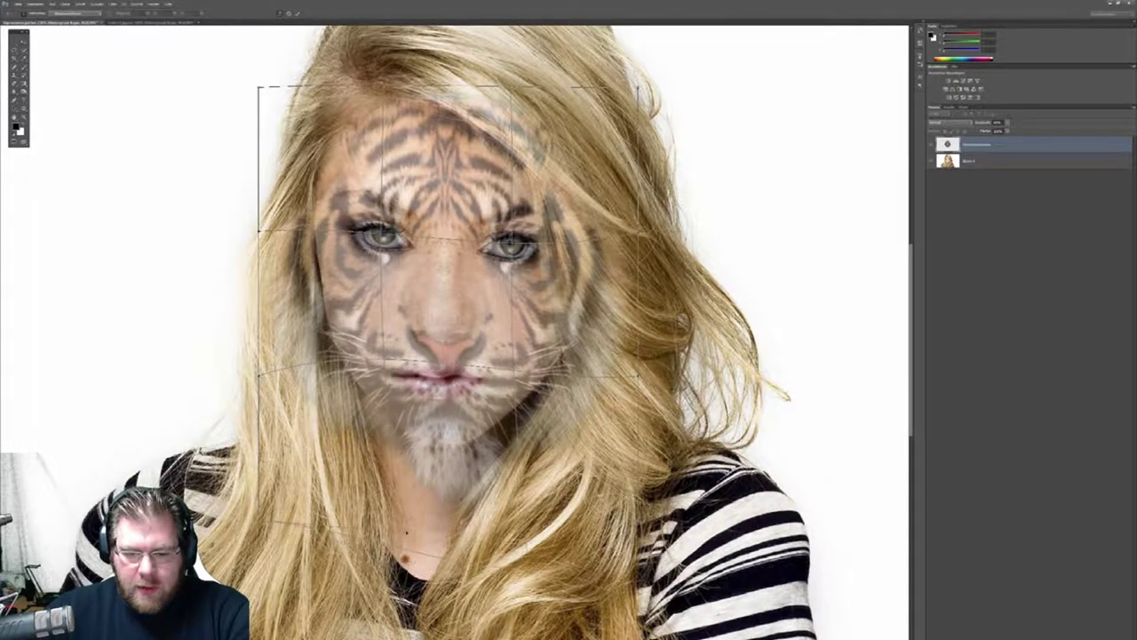
pyautogui.moveTo(407, 531); pyautogui.dragTo(412, 513)
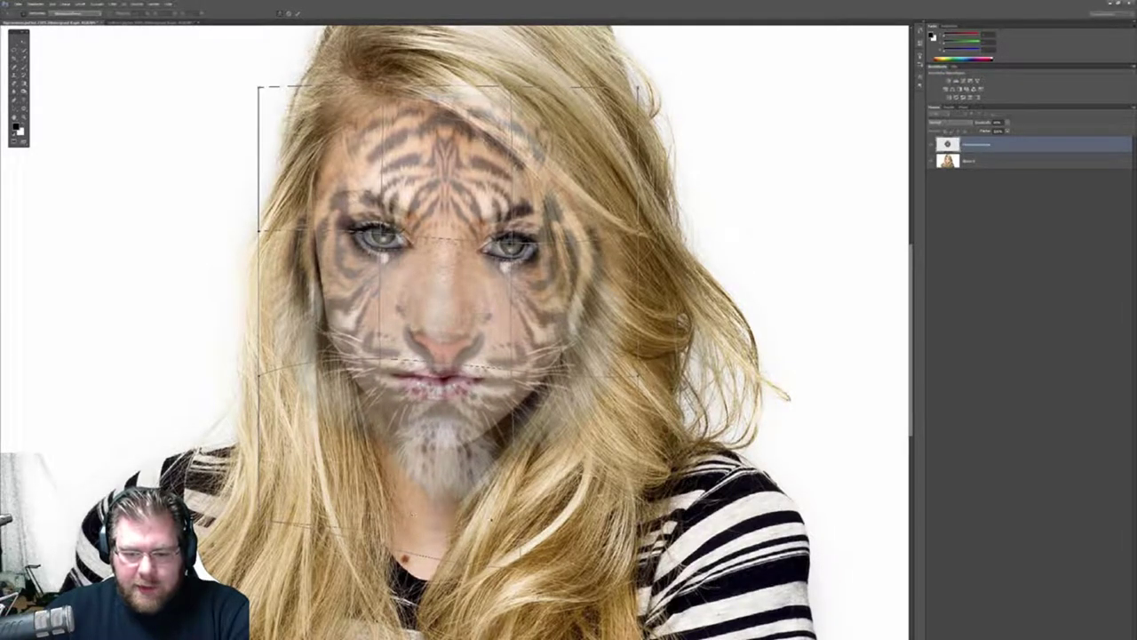
pyautogui.moveTo(527, 545); pyautogui.dragTo(457, 434)
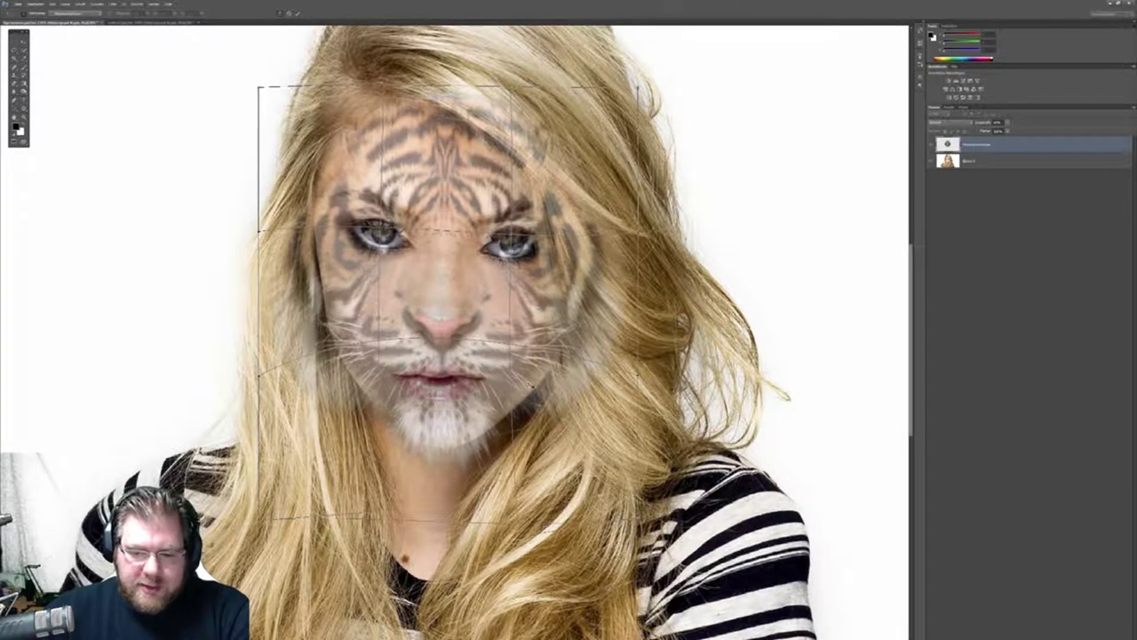
pyautogui.moveTo(531, 522); pyautogui.dragTo(533, 537)
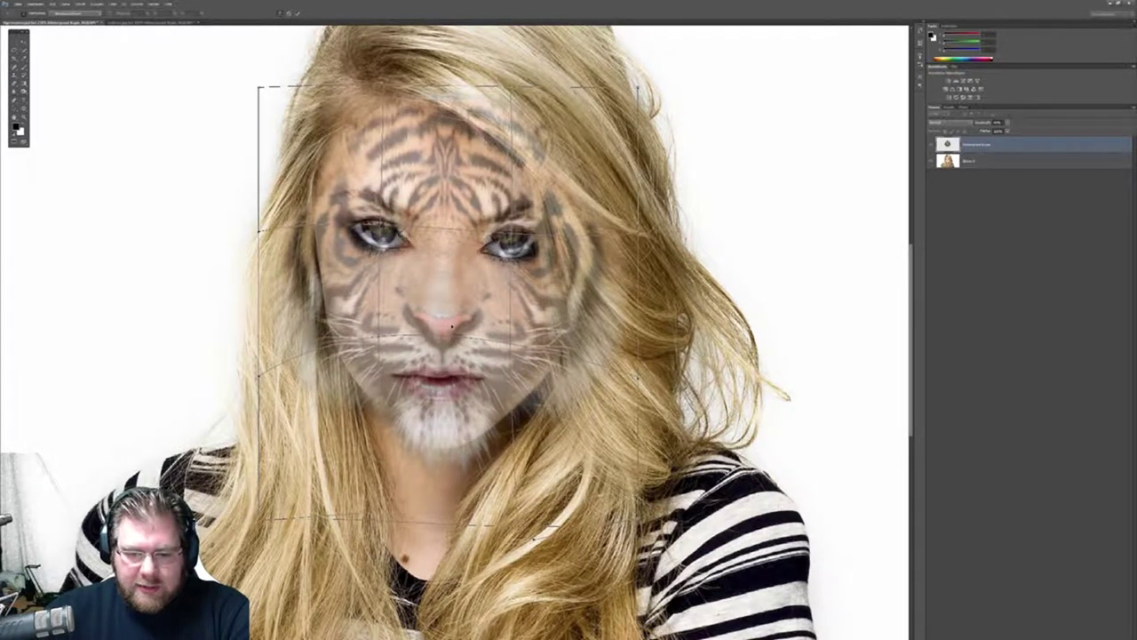
pyautogui.moveTo(453, 343); pyautogui.dragTo(452, 333)
pyautogui.moveTo(444, 419); pyautogui.dragTo(437, 427)
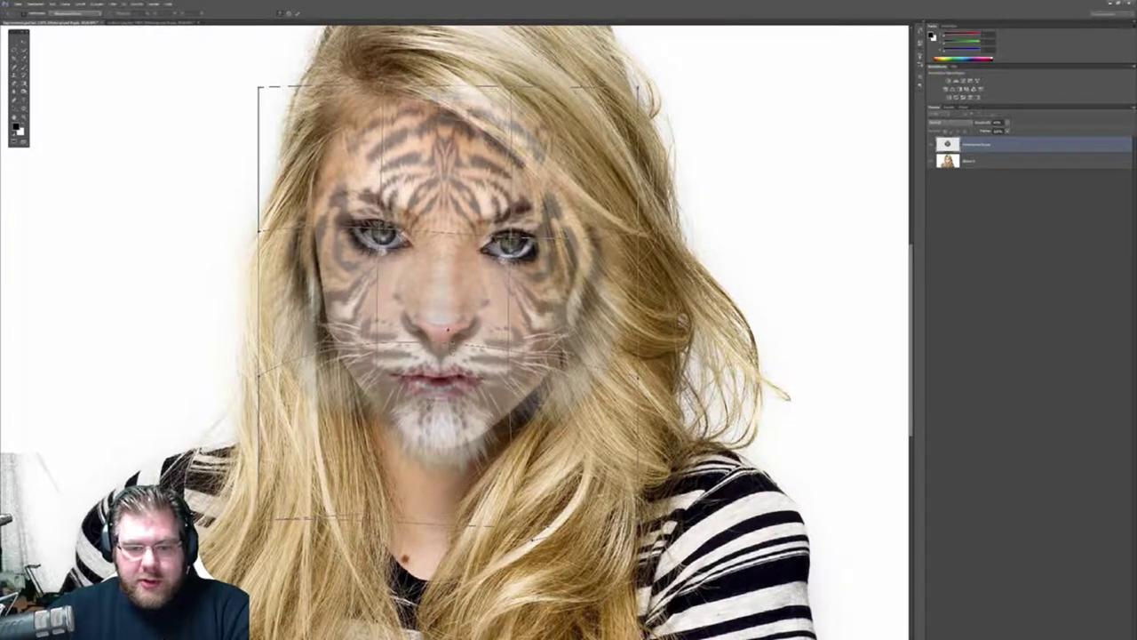
pyautogui.moveTo(391, 214); pyautogui.dragTo(418, 191)
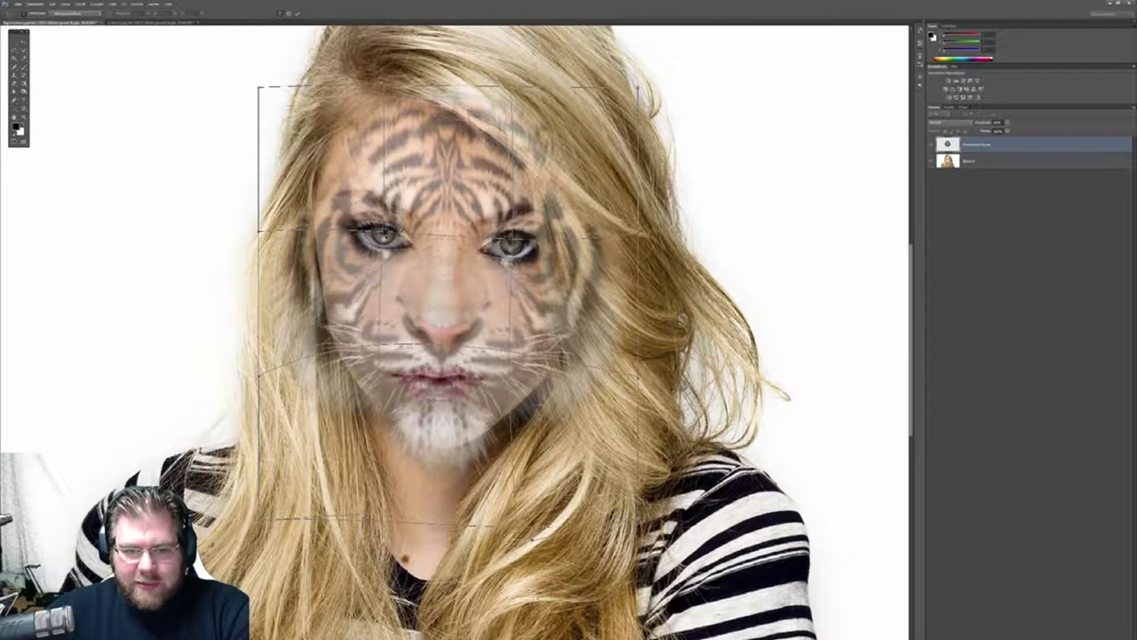
pyautogui.moveTo(444, 302)
pyautogui.mouseDown()
pyautogui.moveTo(444, 354)
pyautogui.moveTo(444, 337)
pyautogui.mouseUp()
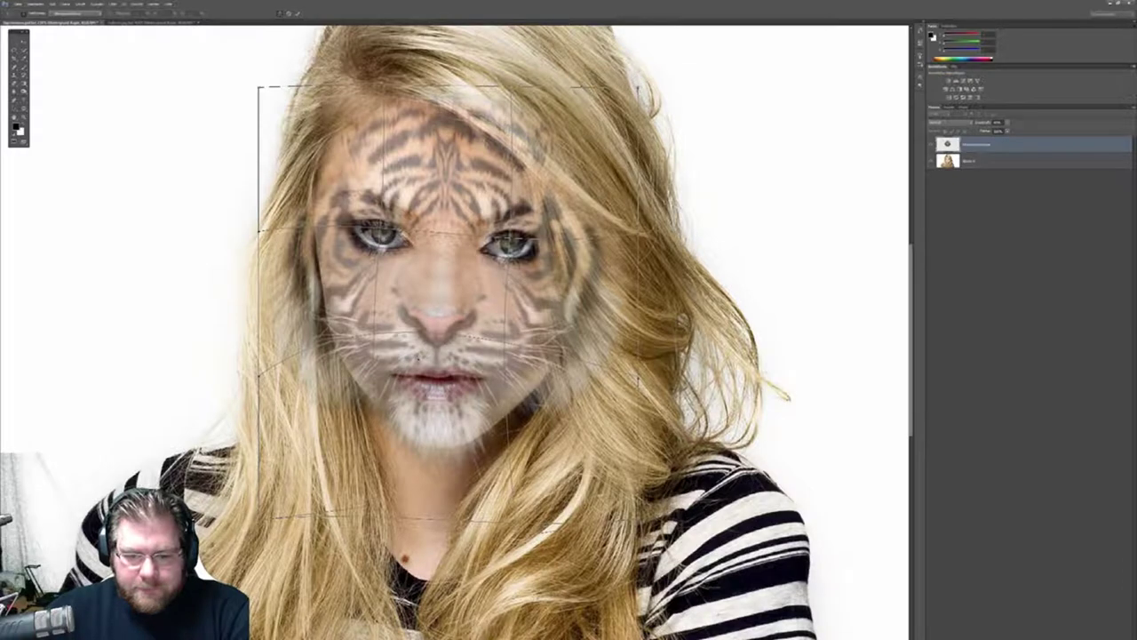
pyautogui.moveTo(444, 338); pyautogui.dragTo(444, 351)
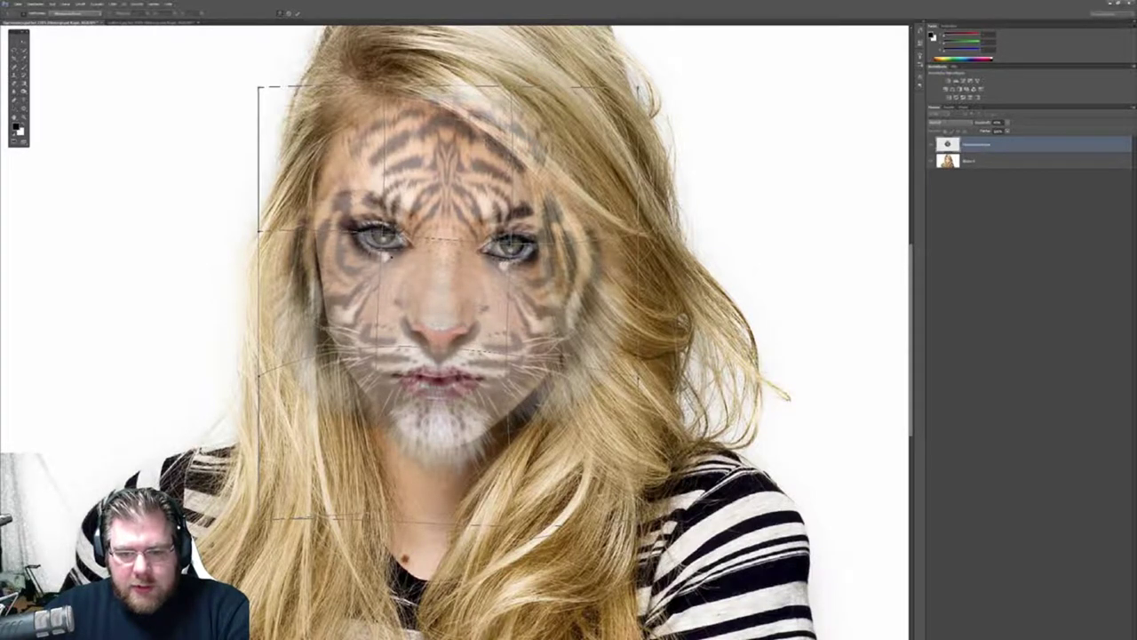
# Apply the warp and view the tiger layer at 100% opacity.
pyautogui.click(299, 15)
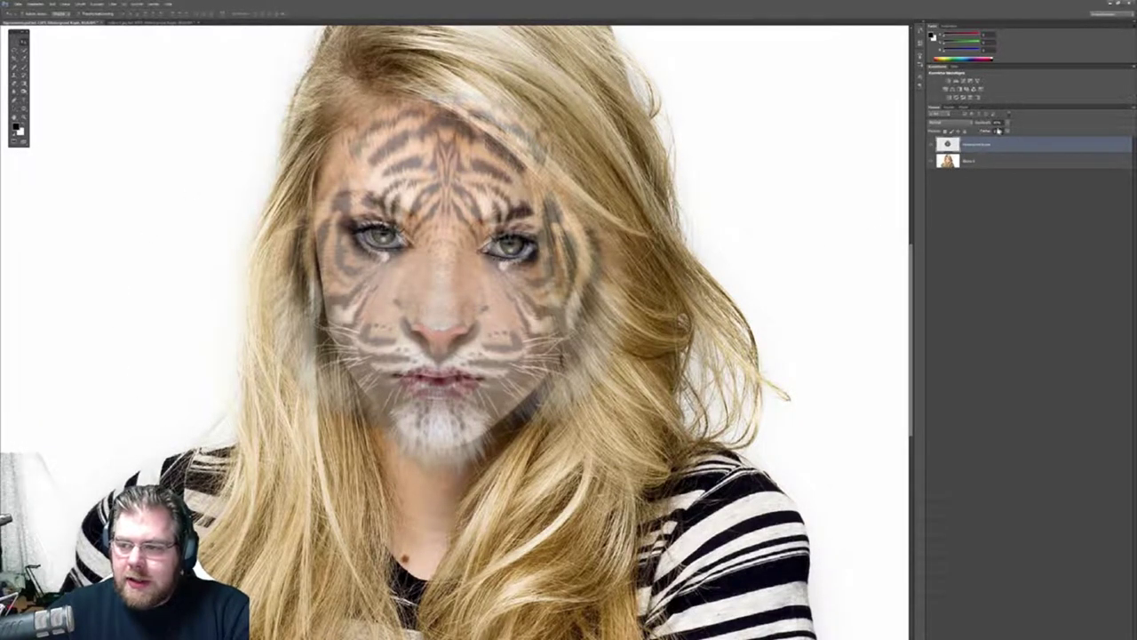
pyautogui.press('0')
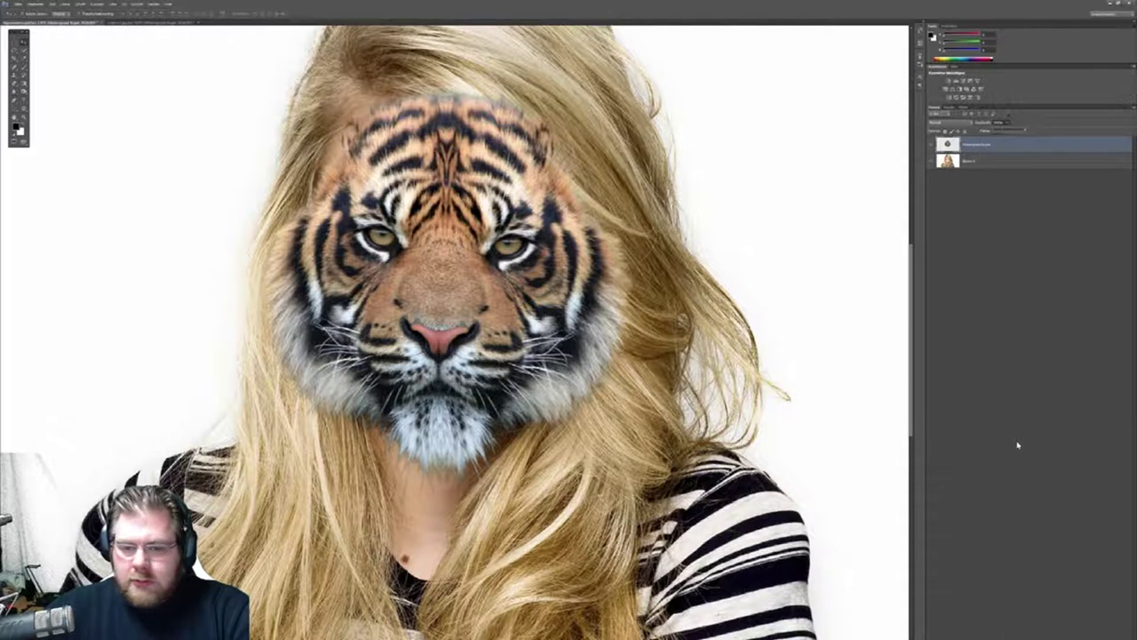
pyautogui.click(1038, 179)
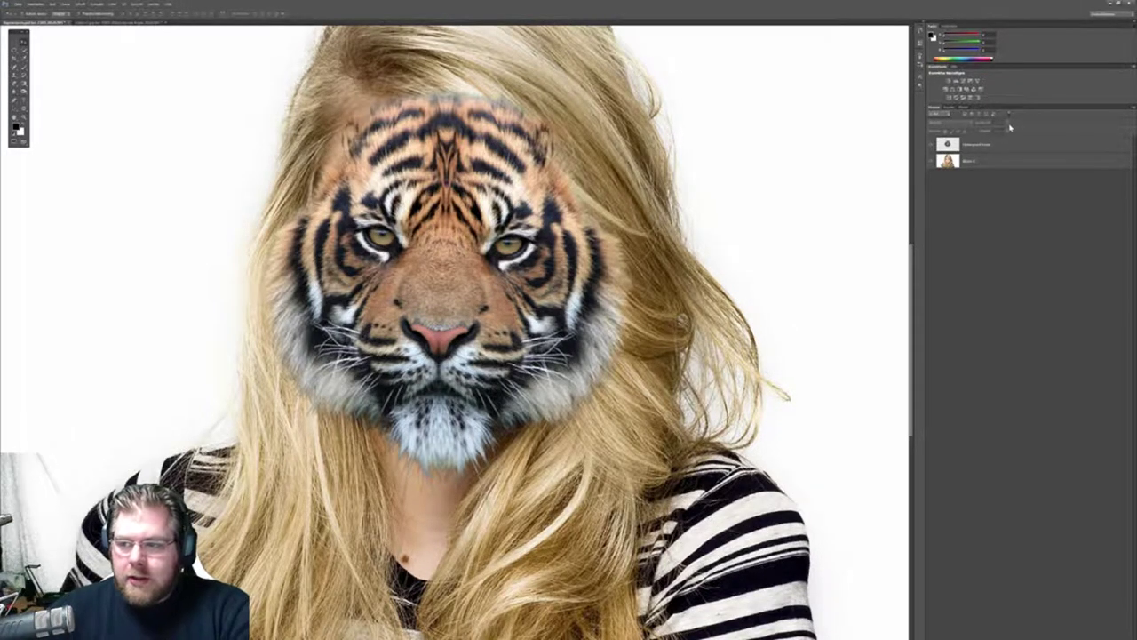
# Reselect the tiger layer and set its opacity back to 50%.
pyautogui.click(1001, 144)
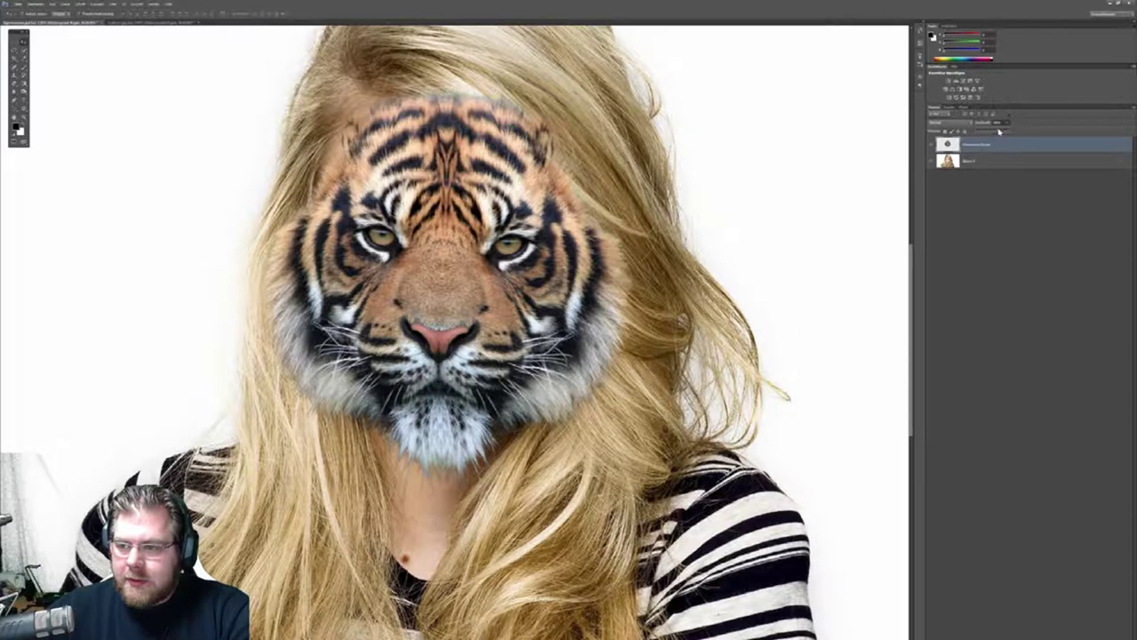
pyautogui.press('5')
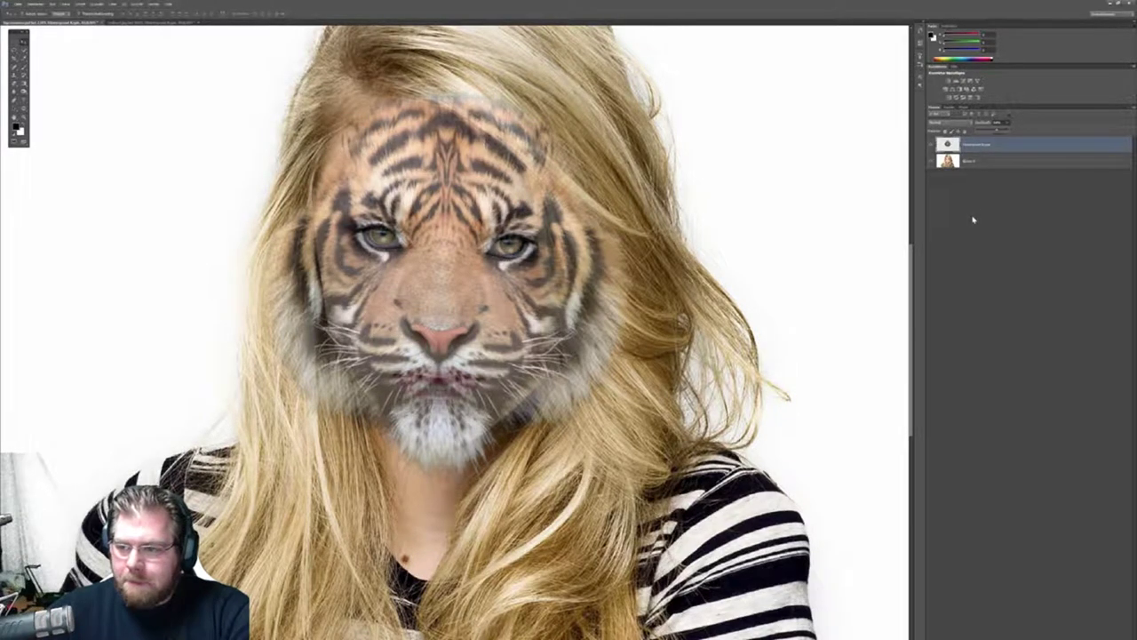
pyautogui.click(997, 186)
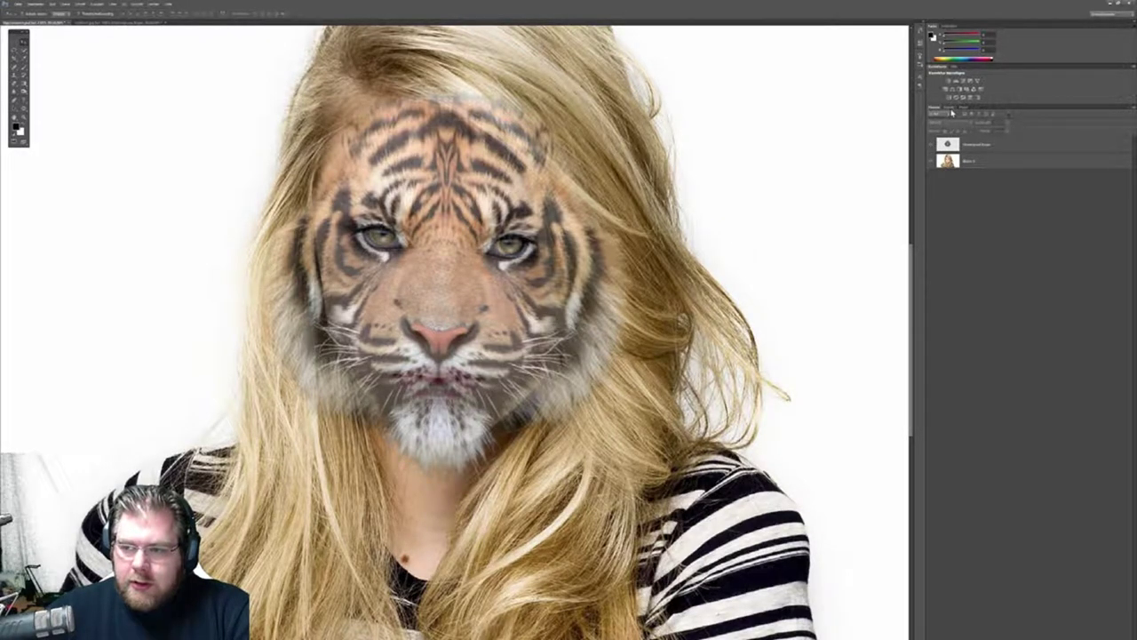
pyautogui.click(1004, 146)
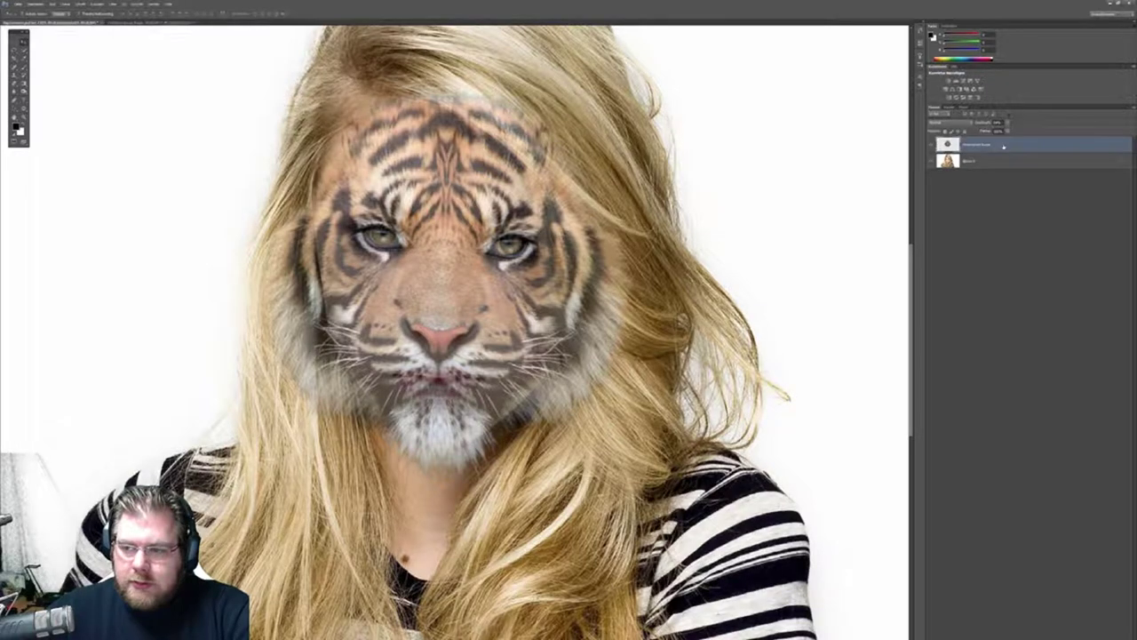
pyautogui.click(997, 251)
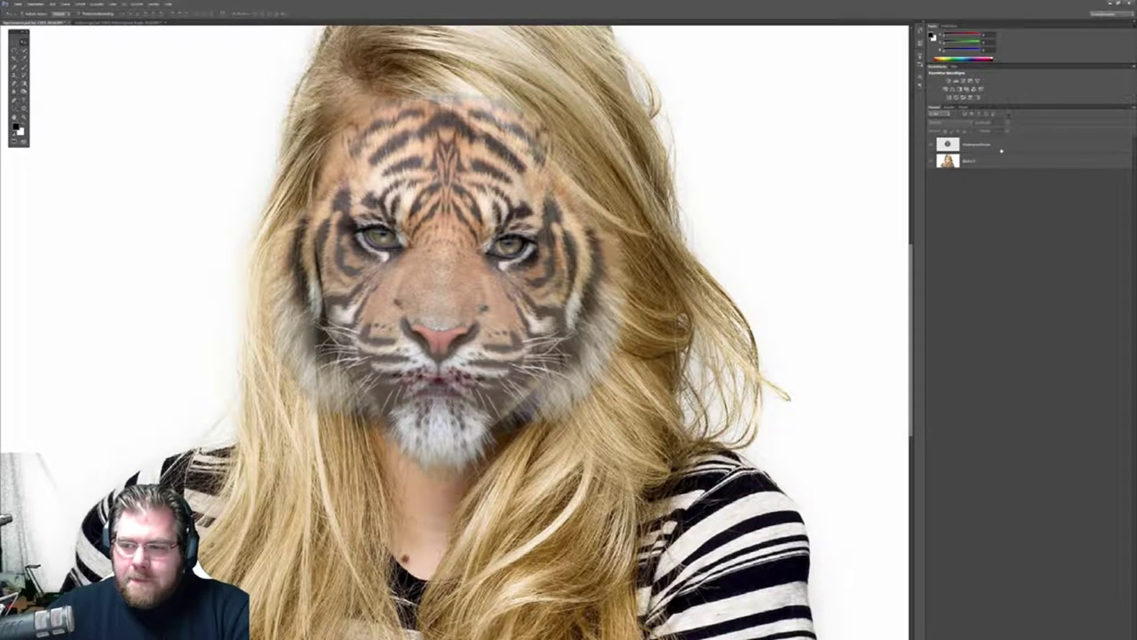
pyautogui.click(1001, 149)
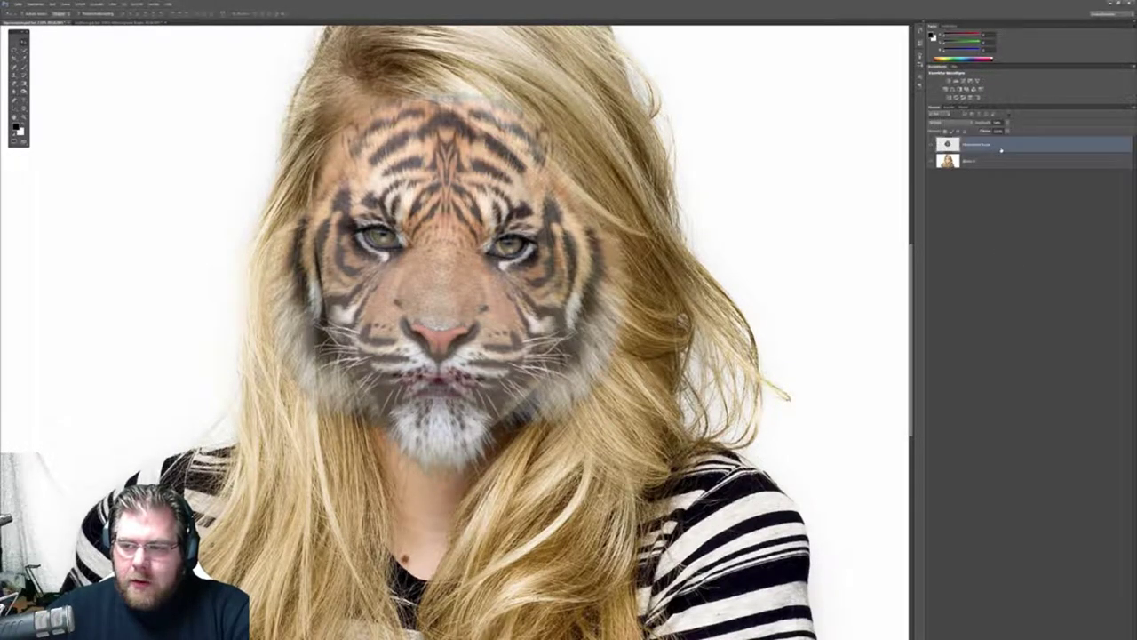
pyautogui.click(113, 4)
pyautogui.moveTo(177, 142)
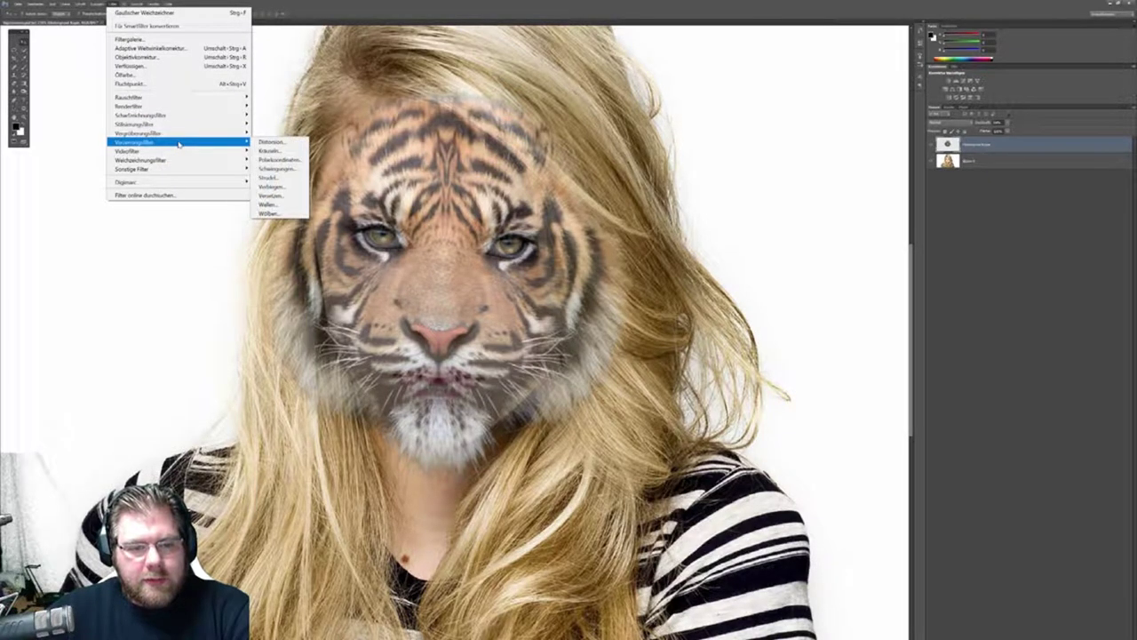
# Apply the Displace (Versetzen) filter to the tiger layer using displacemand.psd as the map.
pyautogui.click(287, 196)
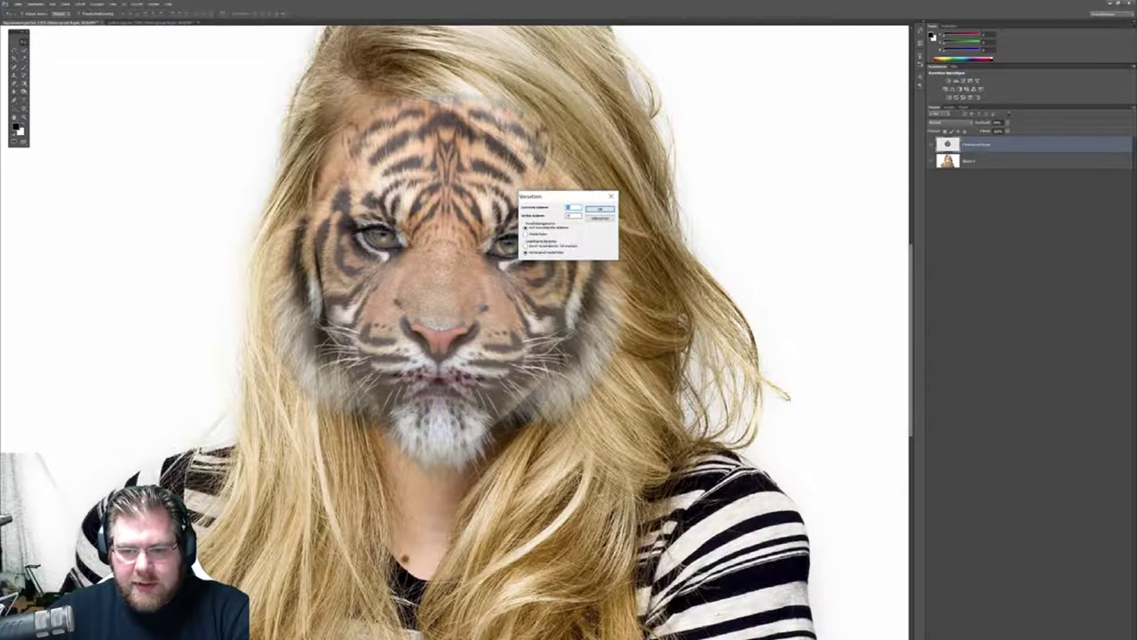
pyautogui.click(567, 216)
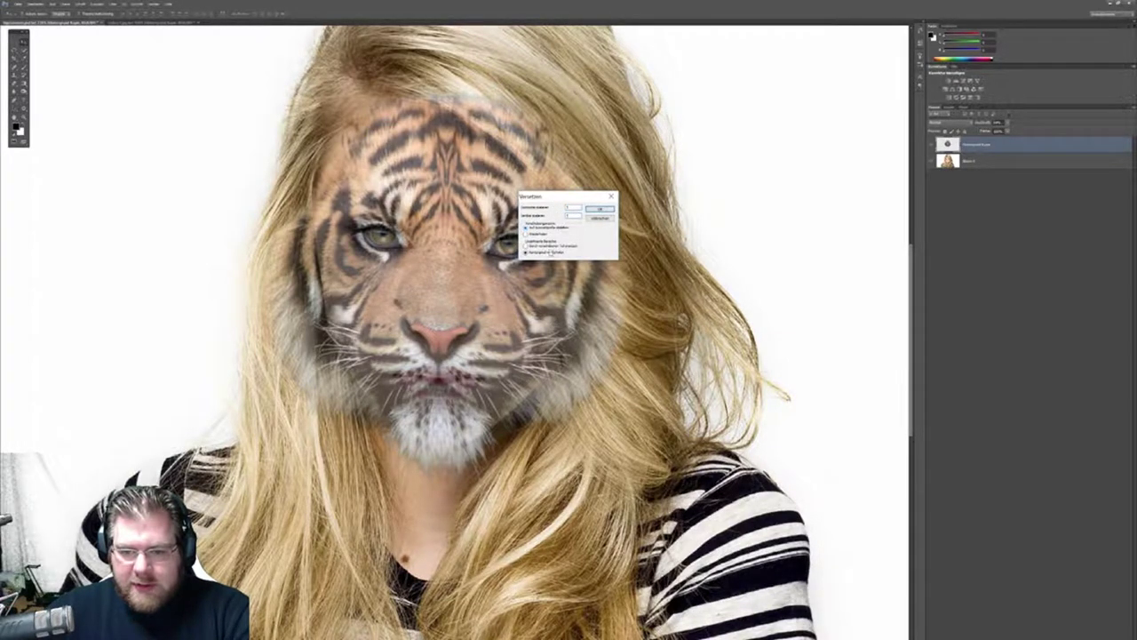
pyautogui.click(600, 209)
pyautogui.click(212, 76)
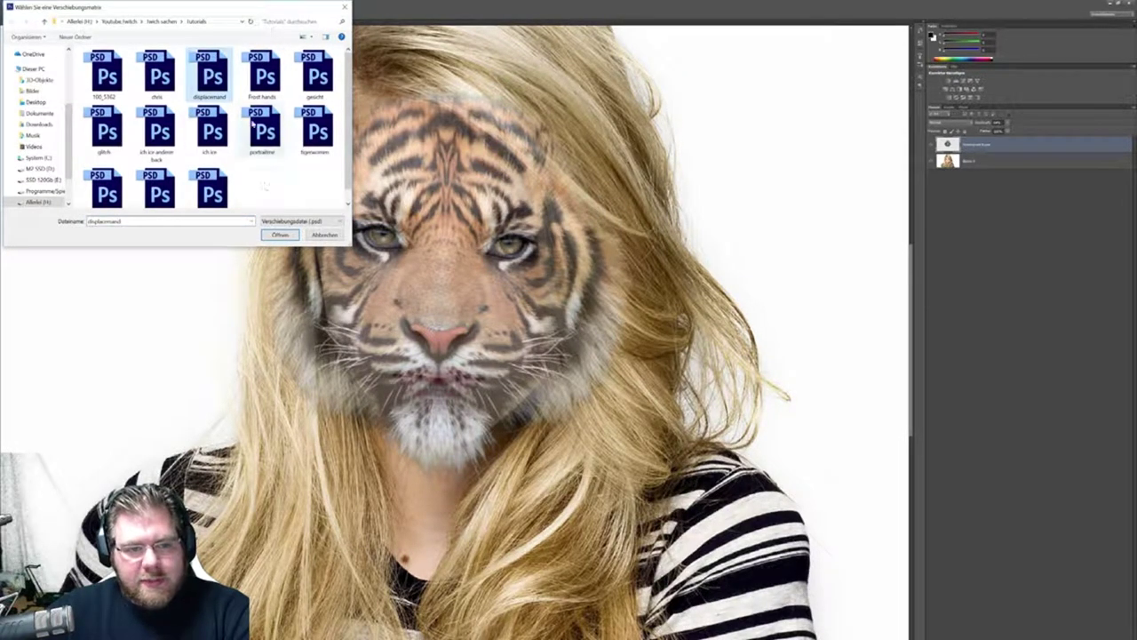
pyautogui.click(279, 235)
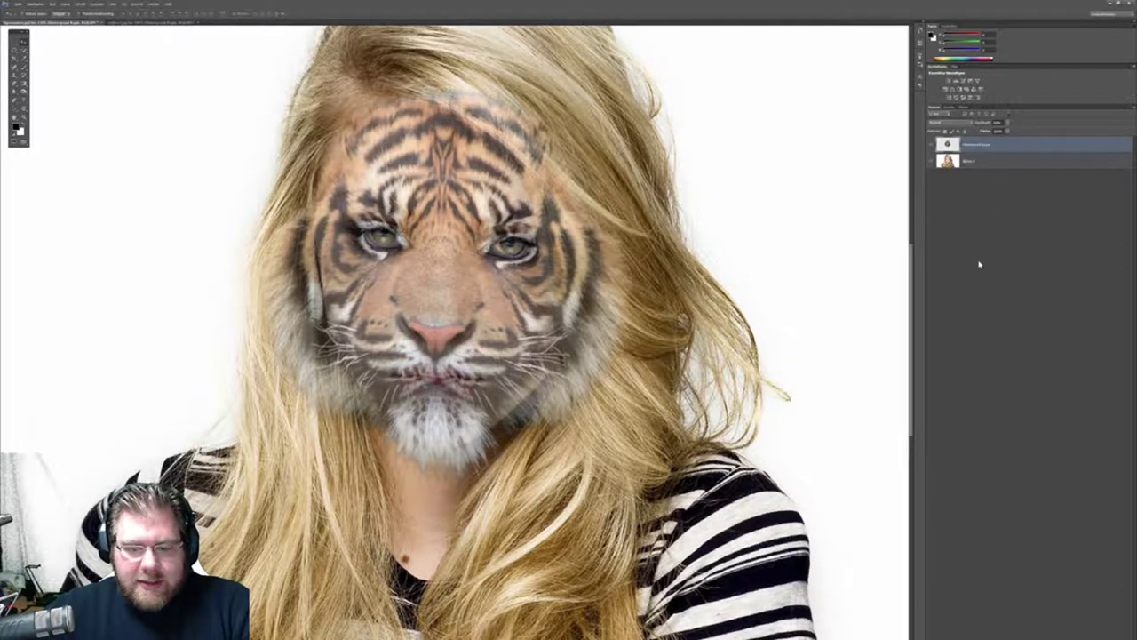
# Load the alpha channel's face selection and add it as a layer mask on the tiger layer.
pyautogui.click(948, 108)
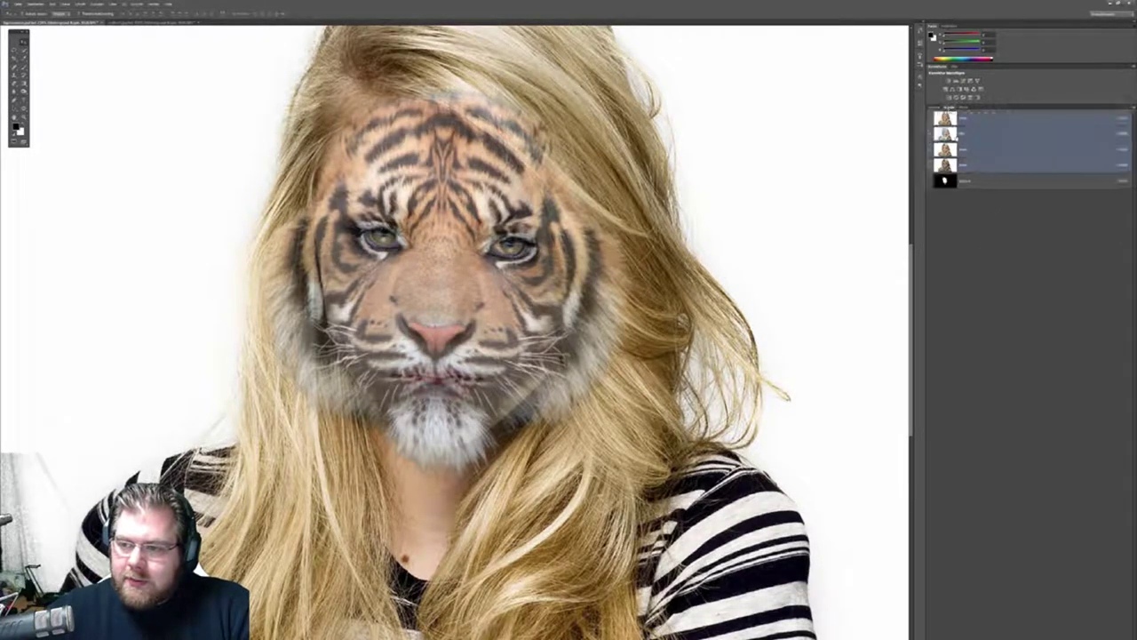
pyautogui.keyDown('ctrl'); pyautogui.click(944, 181); pyautogui.keyUp('ctrl')
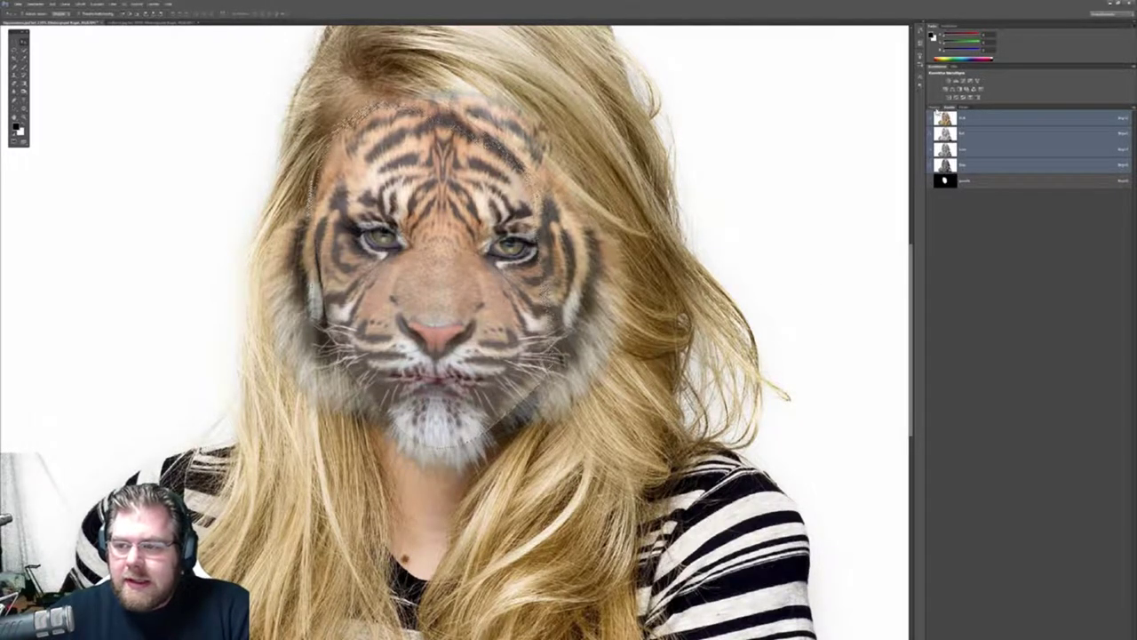
pyautogui.click(935, 107)
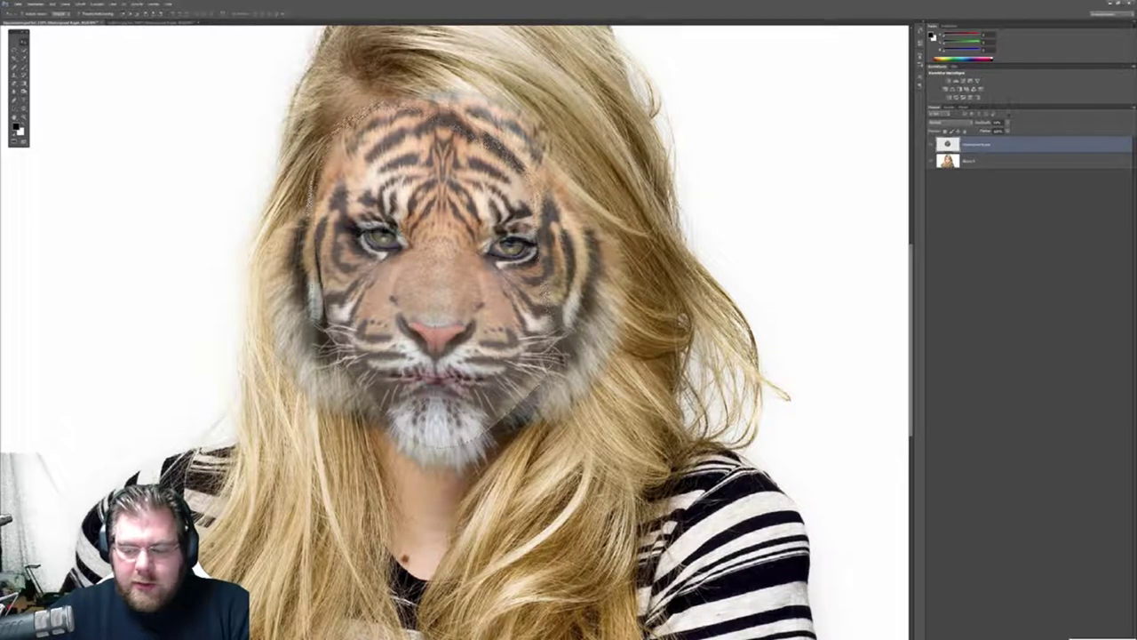
pyautogui.click(995, 632)
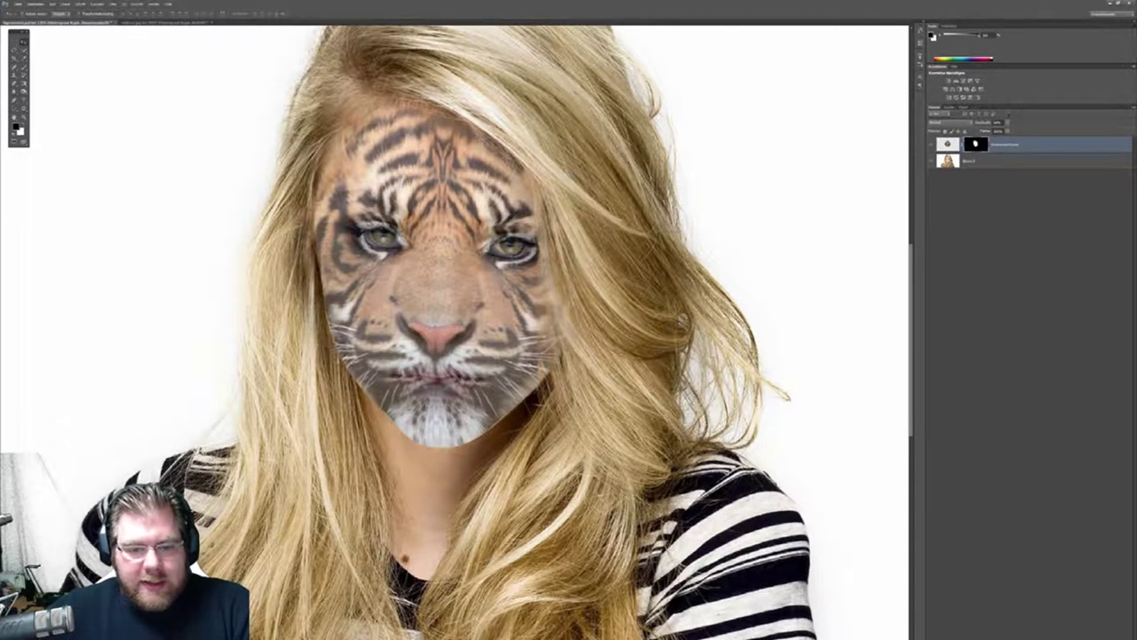
# Choose a soft brush tip and zoom in on the tiger's eyes and nose.
pyautogui.click(23, 68)
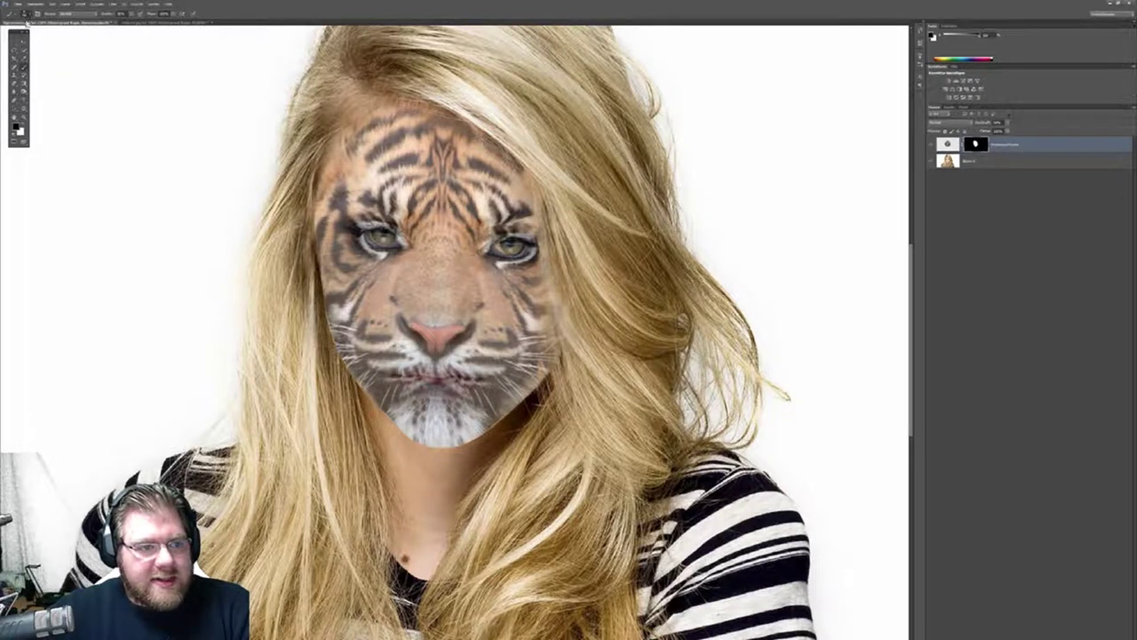
pyautogui.click(26, 16)
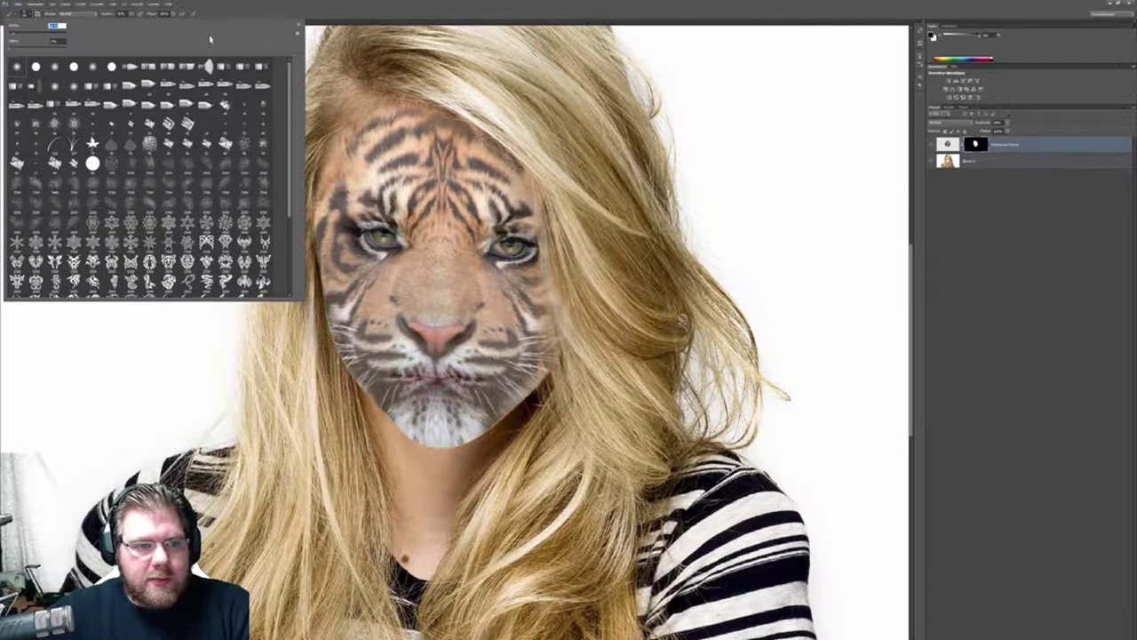
pyautogui.click(304, 4)
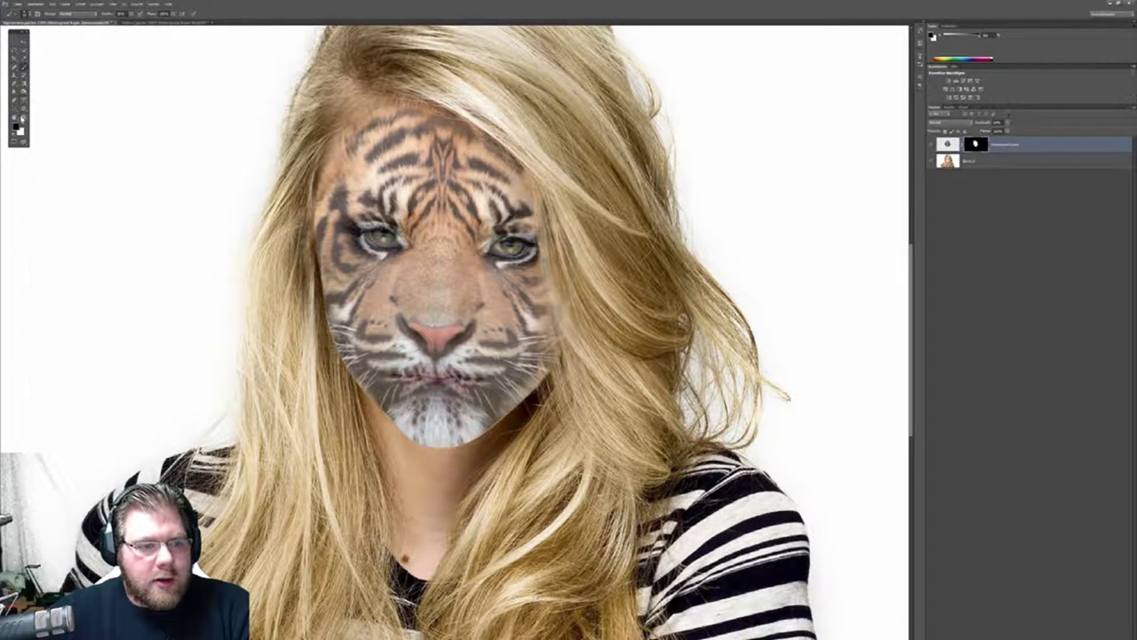
pyautogui.click(23, 116)
pyautogui.moveTo(368, 237)
pyautogui.mouseDown()
pyautogui.moveTo(427, 238)
pyautogui.moveTo(413, 237)
pyautogui.mouseUp()
pyautogui.click(24, 67)
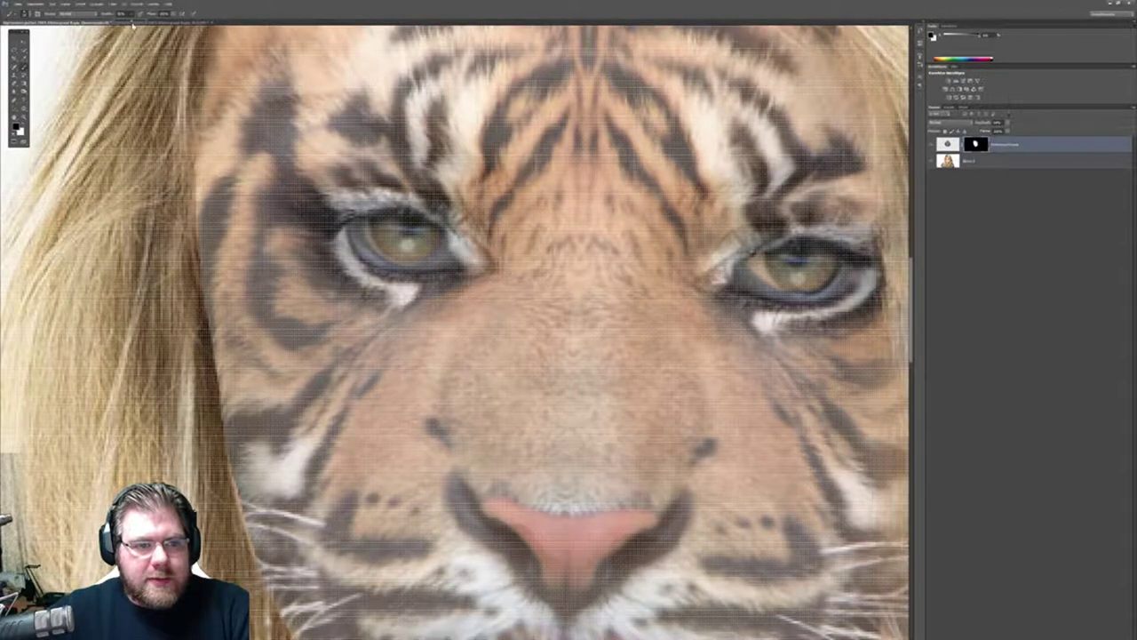
pyautogui.click(32, 14)
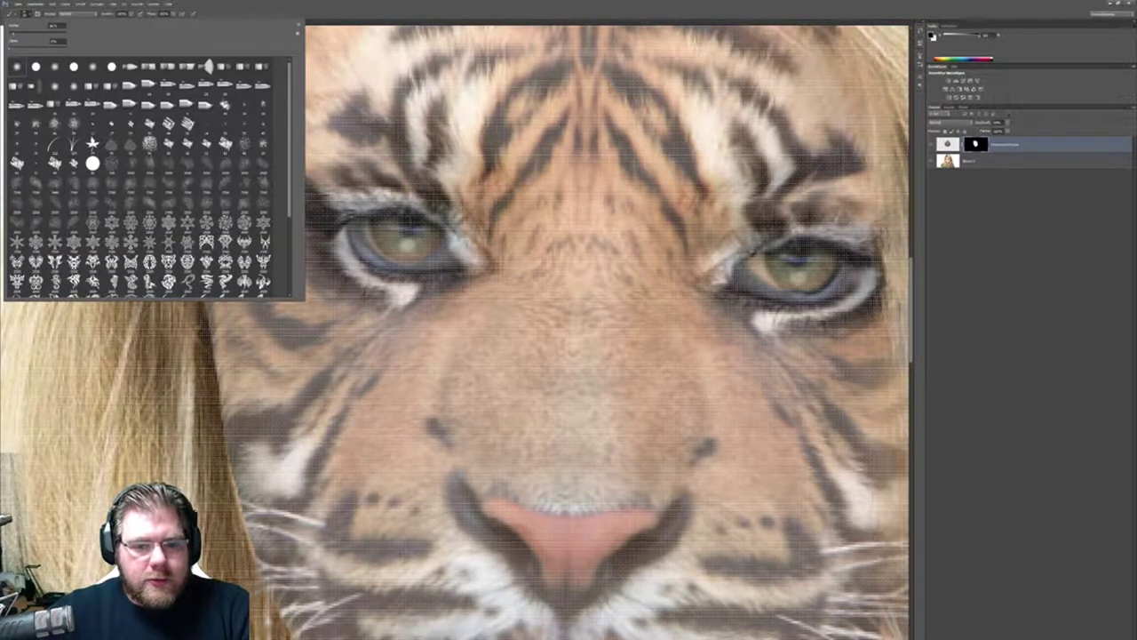
pyautogui.click(407, 245)
# Paint black on the mask to reveal both of the woman's eyes and their lids.
pyautogui.moveTo(391, 232)
pyautogui.mouseDown()
pyautogui.moveTo(418, 255)
pyautogui.moveTo(462, 238)
pyautogui.moveTo(427, 262)
pyautogui.moveTo(360, 236)
pyautogui.moveTo(435, 275)
pyautogui.moveTo(449, 254)
pyautogui.moveTo(431, 216)
pyautogui.moveTo(364, 215)
pyautogui.moveTo(342, 244)
pyautogui.mouseUp()
pyautogui.click(454, 251)
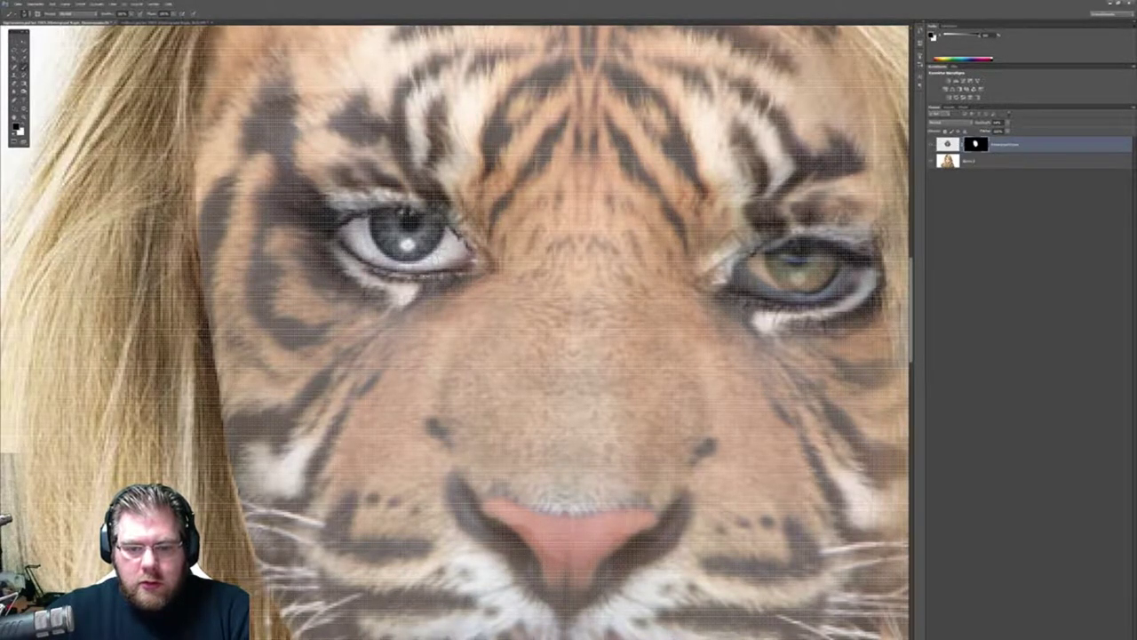
pyautogui.moveTo(440, 255)
pyautogui.mouseDown()
pyautogui.moveTo(475, 258)
pyautogui.moveTo(382, 209)
pyautogui.mouseUp()
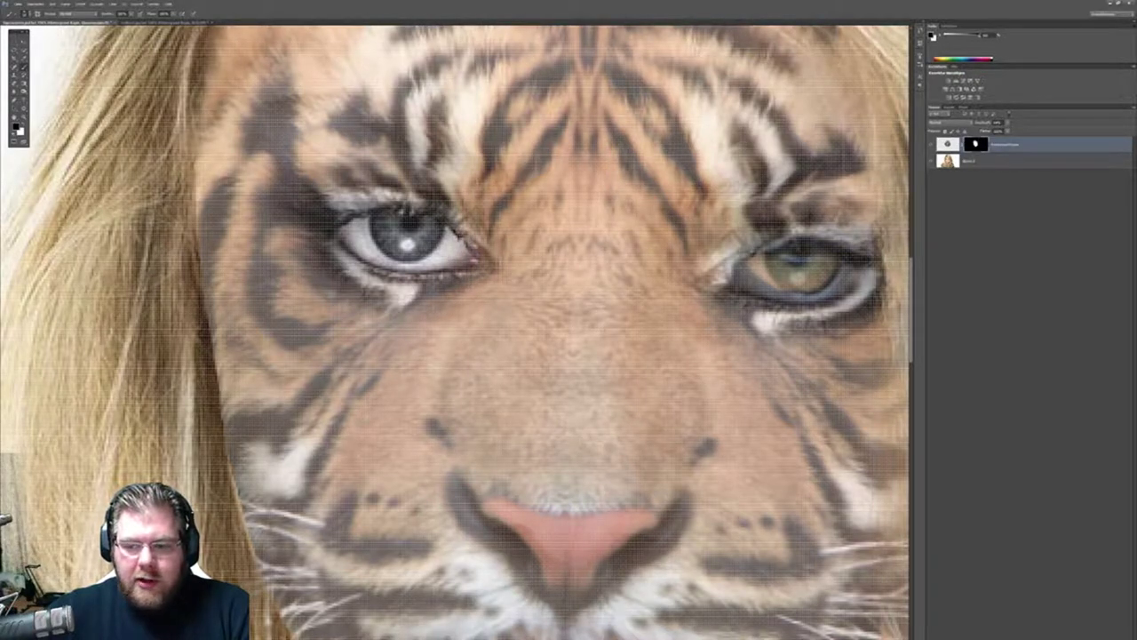
pyautogui.moveTo(728, 271)
pyautogui.mouseDown()
pyautogui.moveTo(853, 280)
pyautogui.moveTo(782, 295)
pyautogui.moveTo(853, 277)
pyautogui.moveTo(782, 245)
pyautogui.moveTo(830, 241)
pyautogui.moveTo(869, 280)
pyautogui.moveTo(790, 299)
pyautogui.moveTo(727, 277)
pyautogui.moveTo(743, 271)
pyautogui.mouseUp()
pyautogui.moveTo(853, 243)
pyautogui.mouseDown()
pyautogui.moveTo(789, 238)
pyautogui.moveTo(726, 253)
pyautogui.mouseUp()
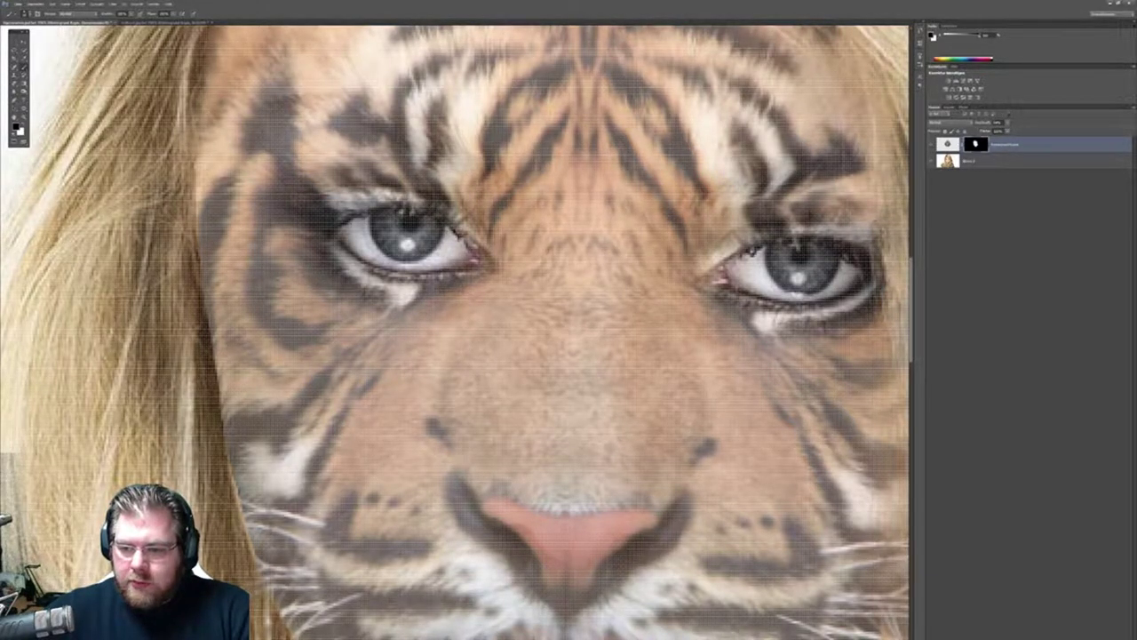
# Paint the mask over the tiger muzzle to reveal the woman's full lips, corner to corner.
pyautogui.scroll(-1, 737, 293)
pyautogui.scroll(-3, 582, 367)
pyautogui.scroll(-4, 582, 367)
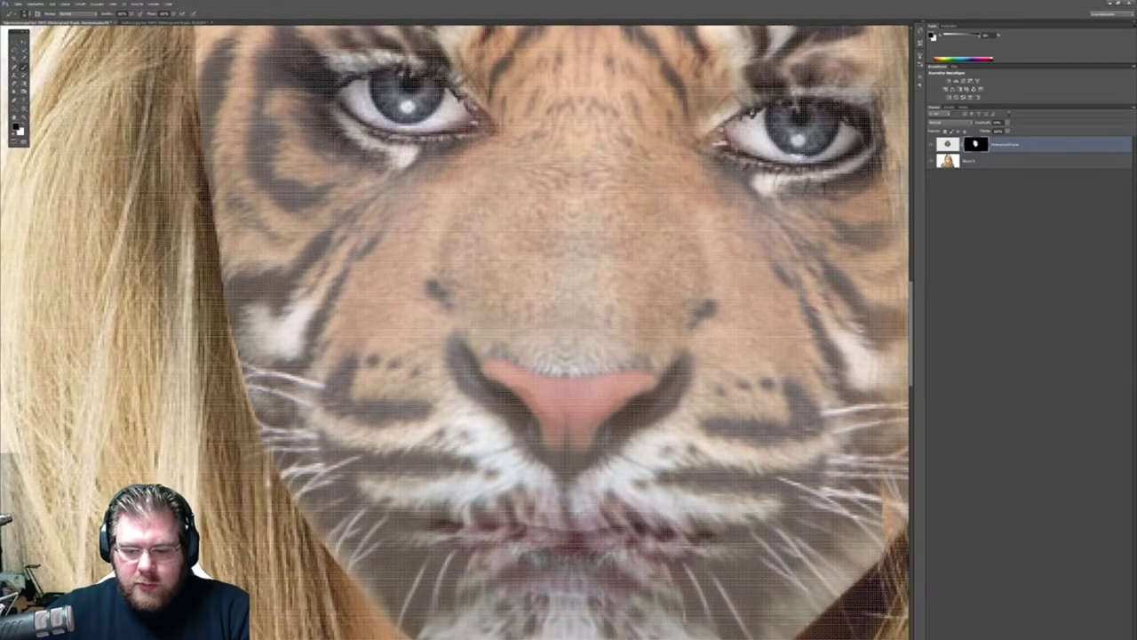
pyautogui.scroll(-3, 582, 367)
pyautogui.scroll(-2, 582, 367)
pyautogui.scroll(-3, 582, 367)
pyautogui.scroll(-6, 581, 367)
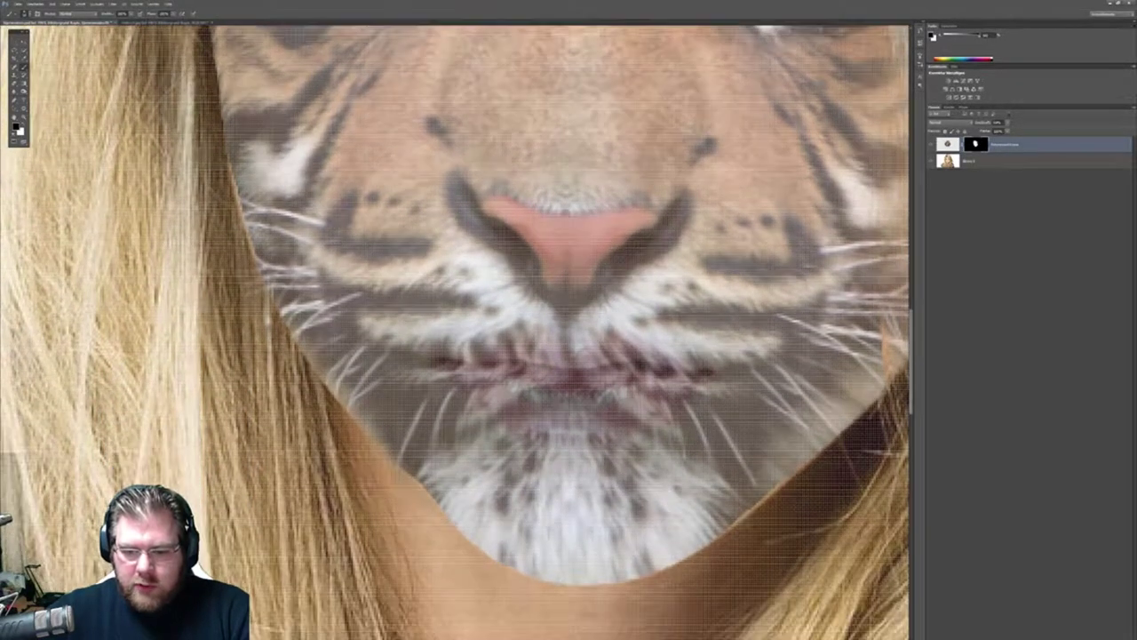
pyautogui.scroll(-3, 582, 367)
pyautogui.moveTo(458, 336)
pyautogui.mouseDown()
pyautogui.moveTo(520, 375)
pyautogui.moveTo(568, 386)
pyautogui.moveTo(686, 354)
pyautogui.moveTo(622, 322)
pyautogui.moveTo(573, 330)
pyautogui.moveTo(530, 311)
pyautogui.moveTo(491, 336)
pyautogui.moveTo(626, 360)
pyautogui.mouseUp()
pyautogui.moveTo(516, 366)
pyautogui.mouseDown()
pyautogui.moveTo(618, 373)
pyautogui.moveTo(648, 355)
pyautogui.moveTo(635, 313)
pyautogui.moveTo(612, 304)
pyautogui.mouseUp()
pyautogui.moveTo(689, 325); pyautogui.dragTo(713, 359)
pyautogui.moveTo(555, 332); pyautogui.dragTo(528, 334)
pyautogui.moveTo(459, 324)
pyautogui.mouseDown()
pyautogui.moveTo(451, 350)
pyautogui.moveTo(507, 306)
pyautogui.moveTo(579, 312)
pyautogui.mouseUp()
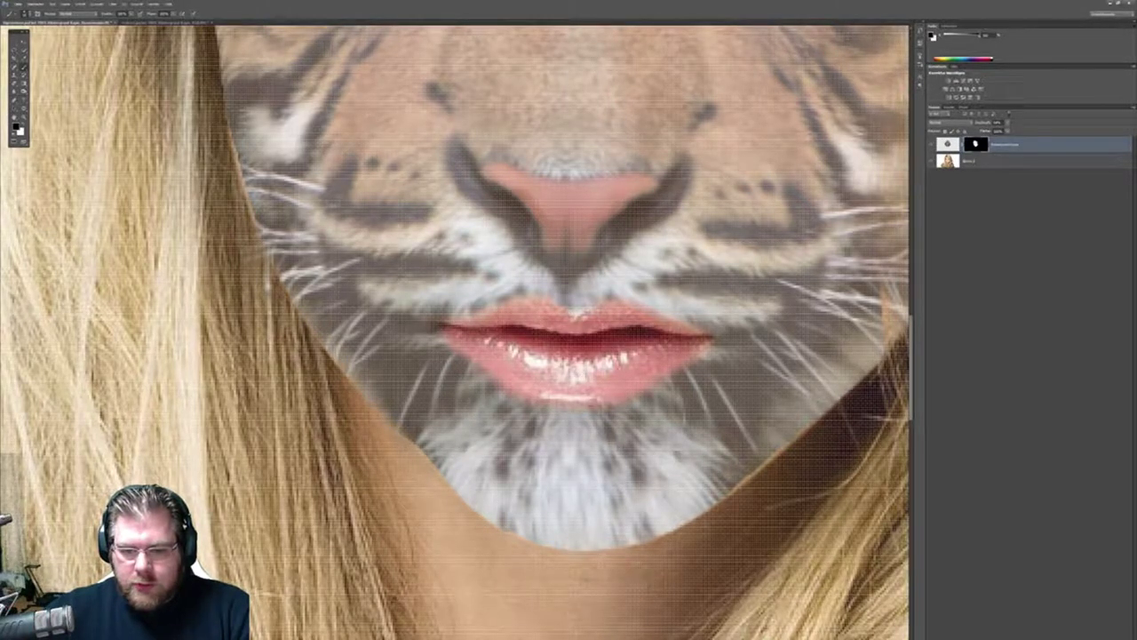
pyautogui.moveTo(444, 325); pyautogui.dragTo(453, 347)
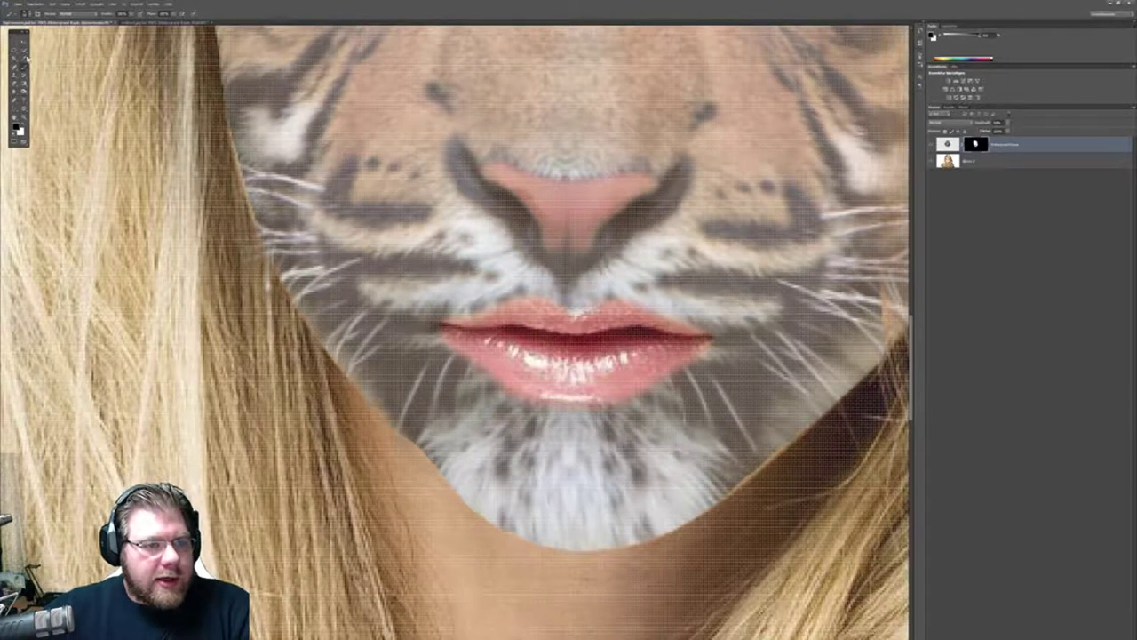
# Open and close the brush preset picker to check the brush size.
pyautogui.click(32, 15)
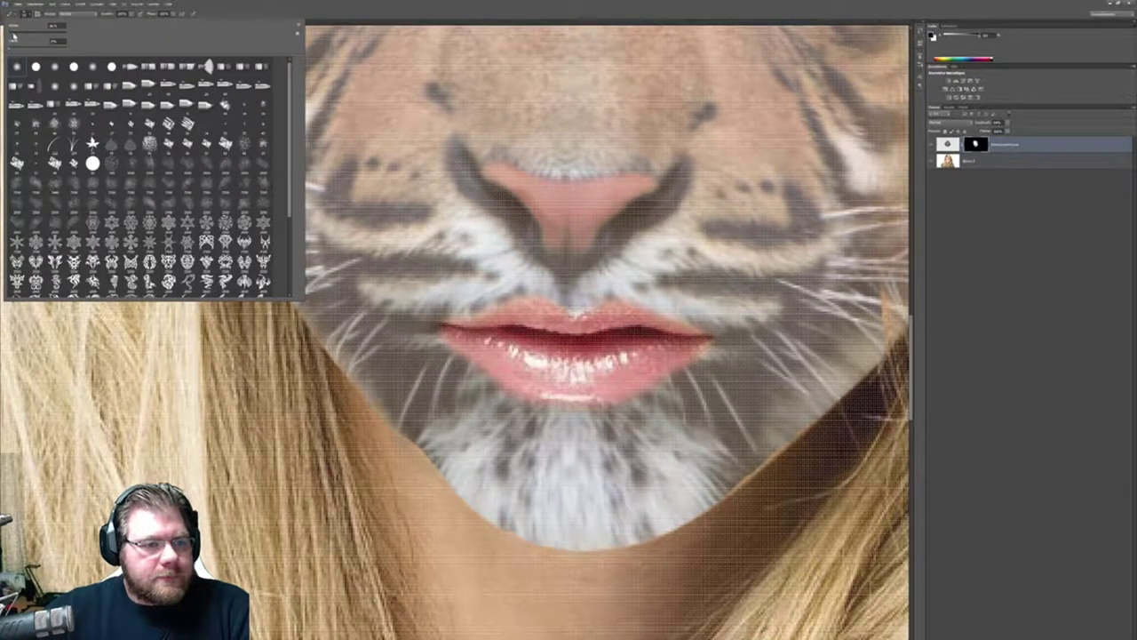
pyautogui.press('Return')
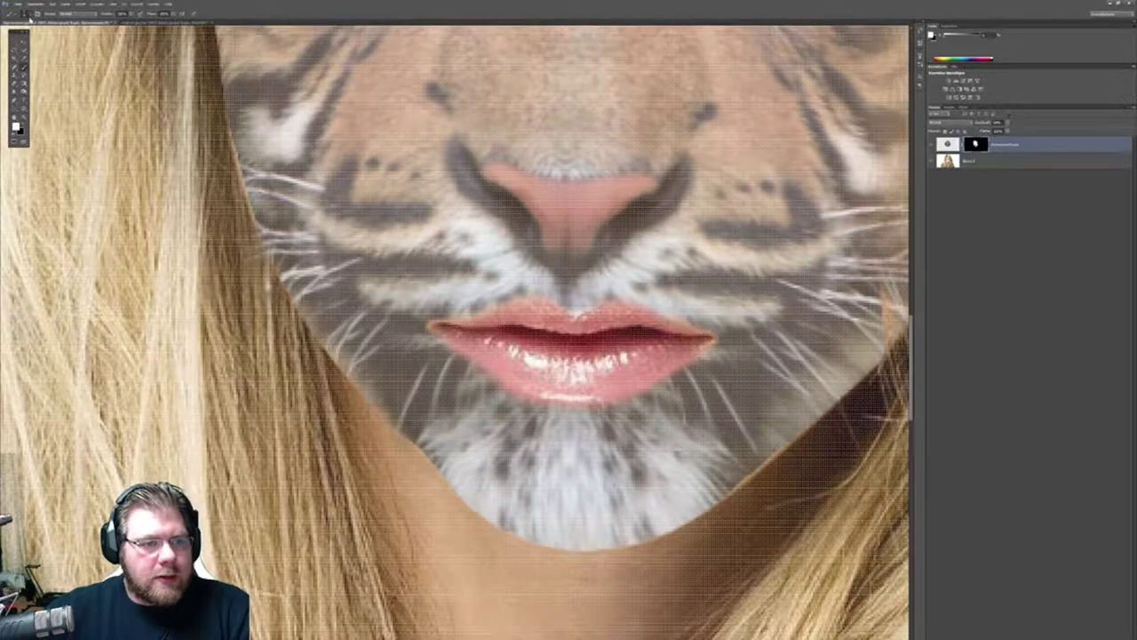
pyautogui.rightClick(30, 26)
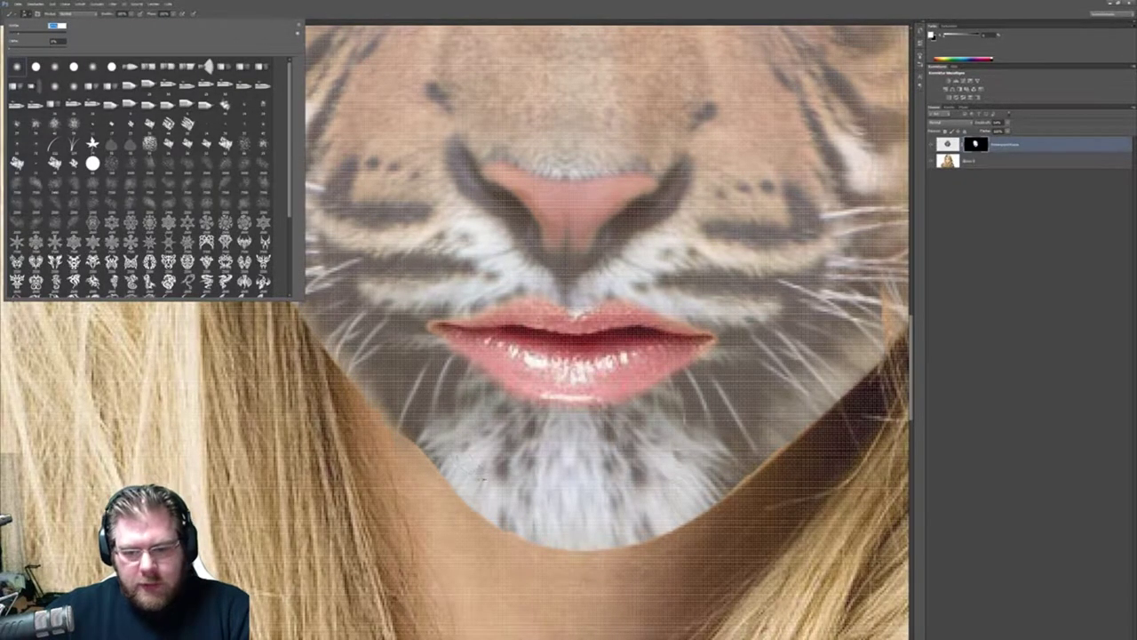
pyautogui.press('Escape')
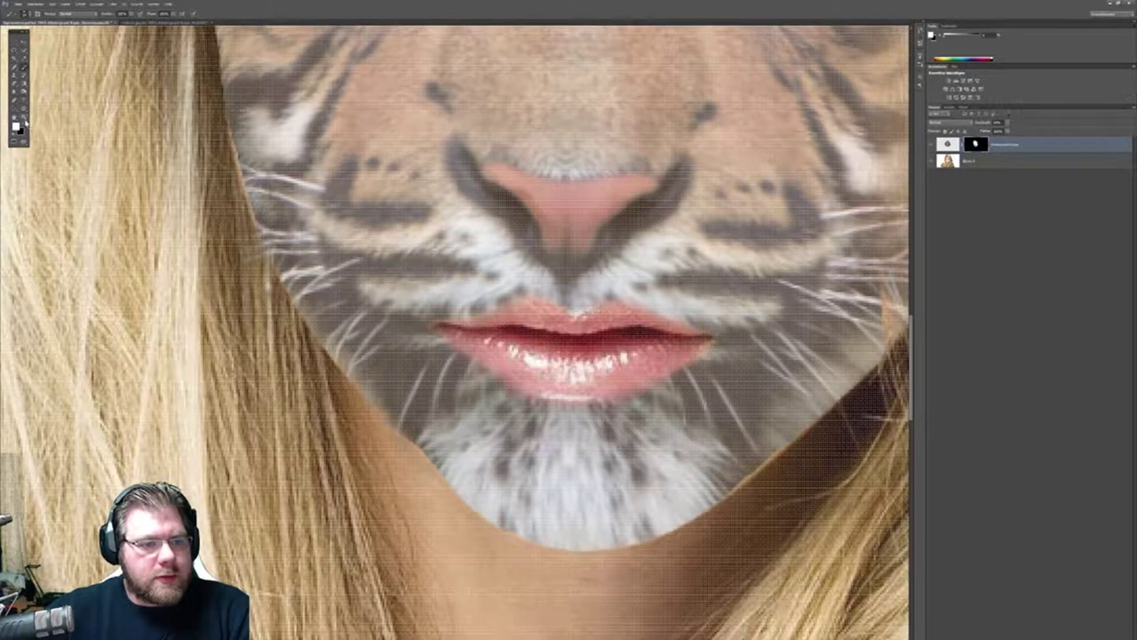
# Fit the portrait to the view, inspect the lips up close, then make black the foreground colour.
pyautogui.press('w')
pyautogui.hotkey('ctrl', '0')
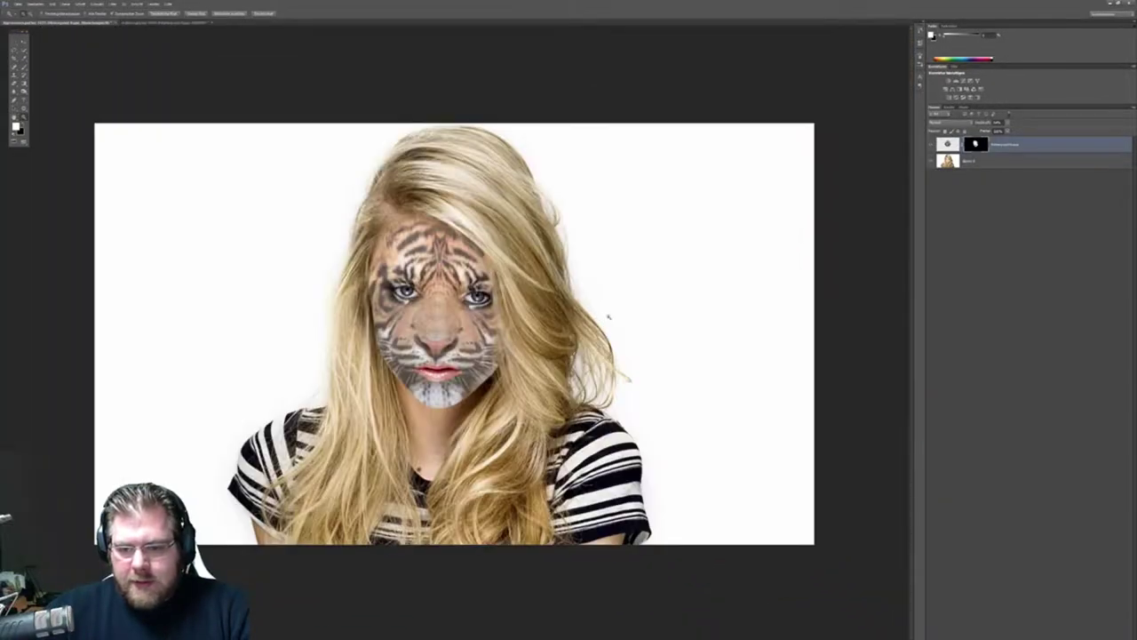
pyautogui.hotkey('ctrl', '+')
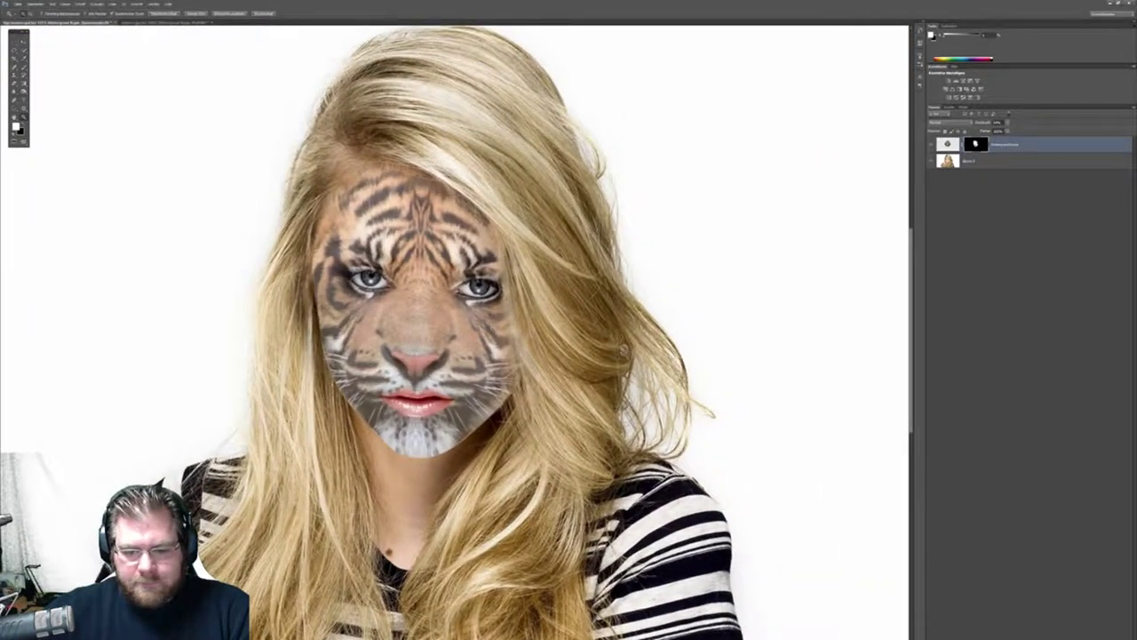
pyautogui.scroll(3, 487, 425)
pyautogui.scroll(3, 487, 425)
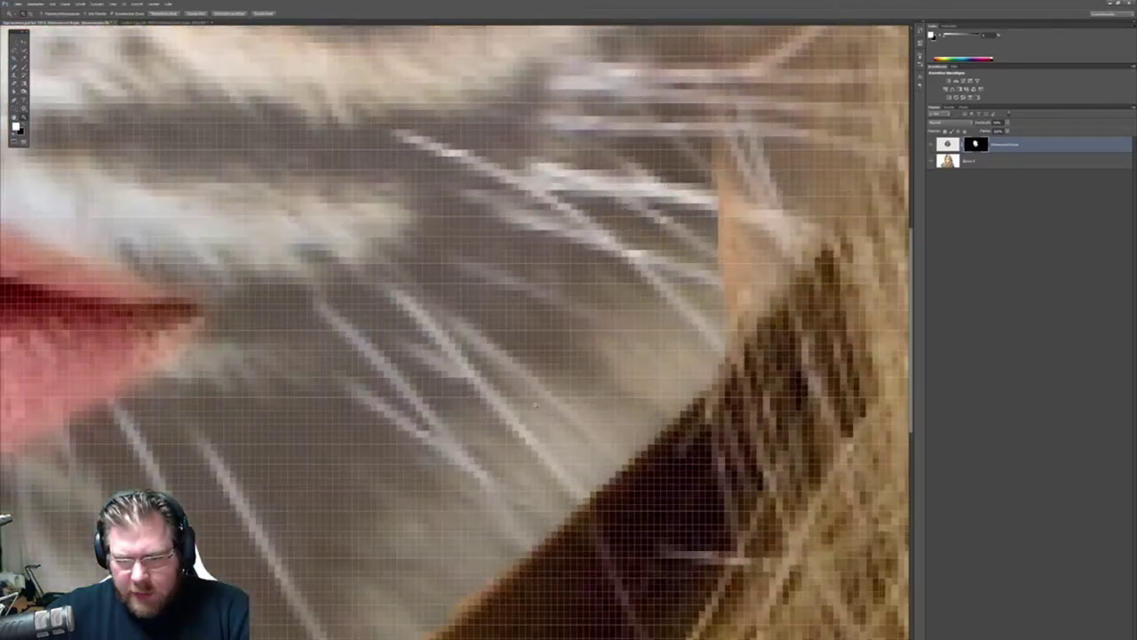
pyautogui.scroll(1, 524, 408)
pyautogui.scroll(-2, 526, 405)
pyautogui.scroll(-2, 526, 405)
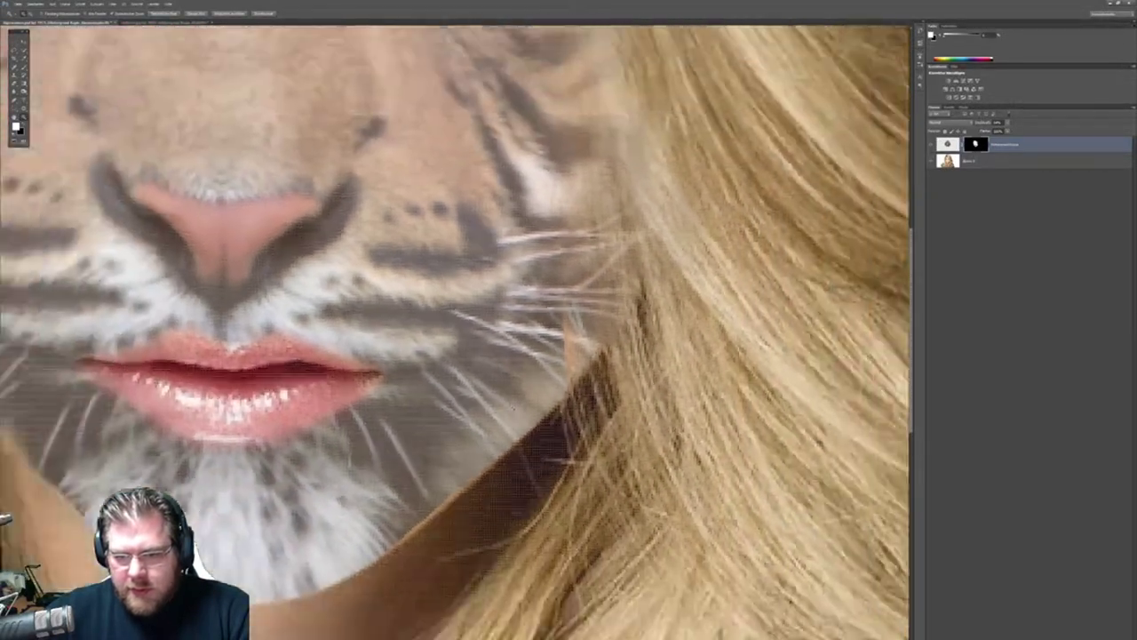
pyautogui.scroll(-2, 526, 405)
pyautogui.scroll(-3, 464, 346)
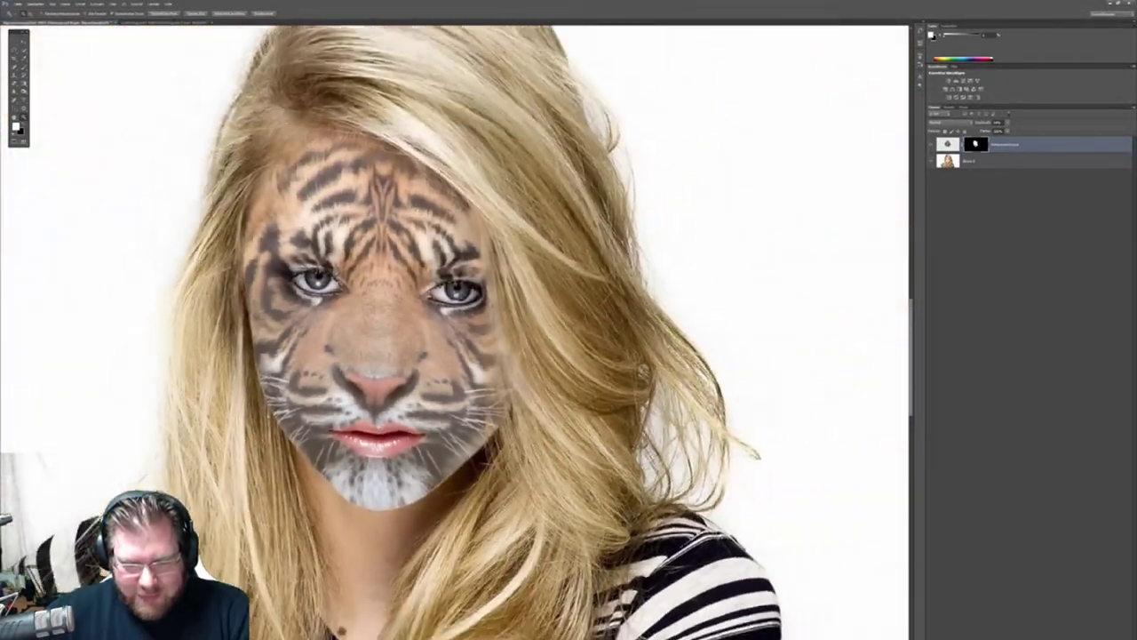
pyautogui.scroll(-1, 464, 345)
pyautogui.scroll(1, 462, 347)
pyautogui.scroll(-1, 462, 346)
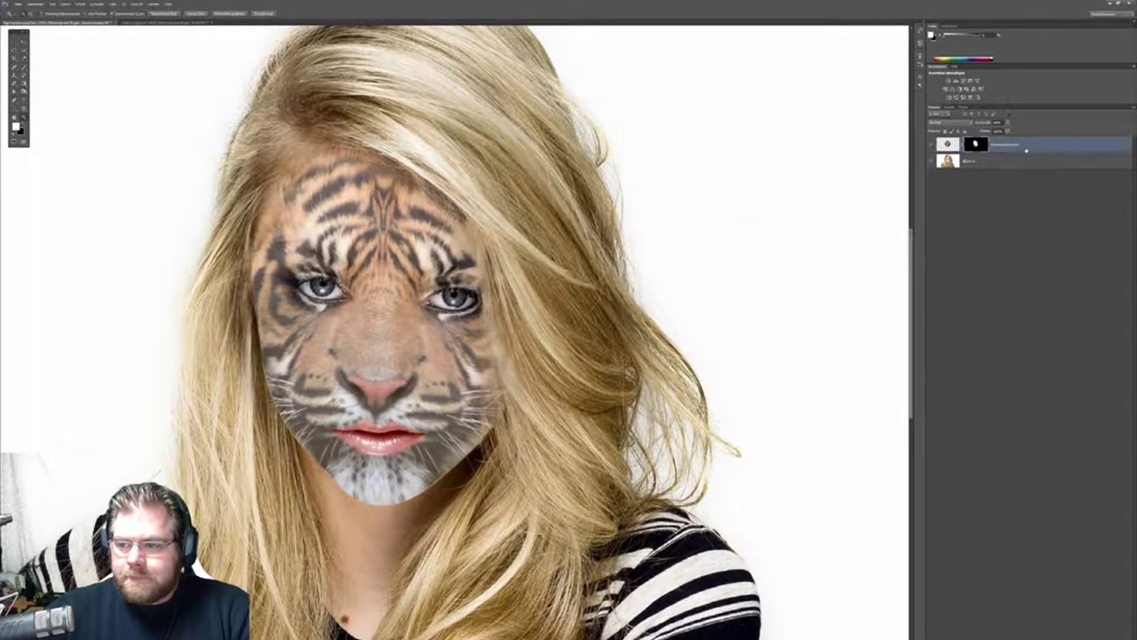
pyautogui.press('x')
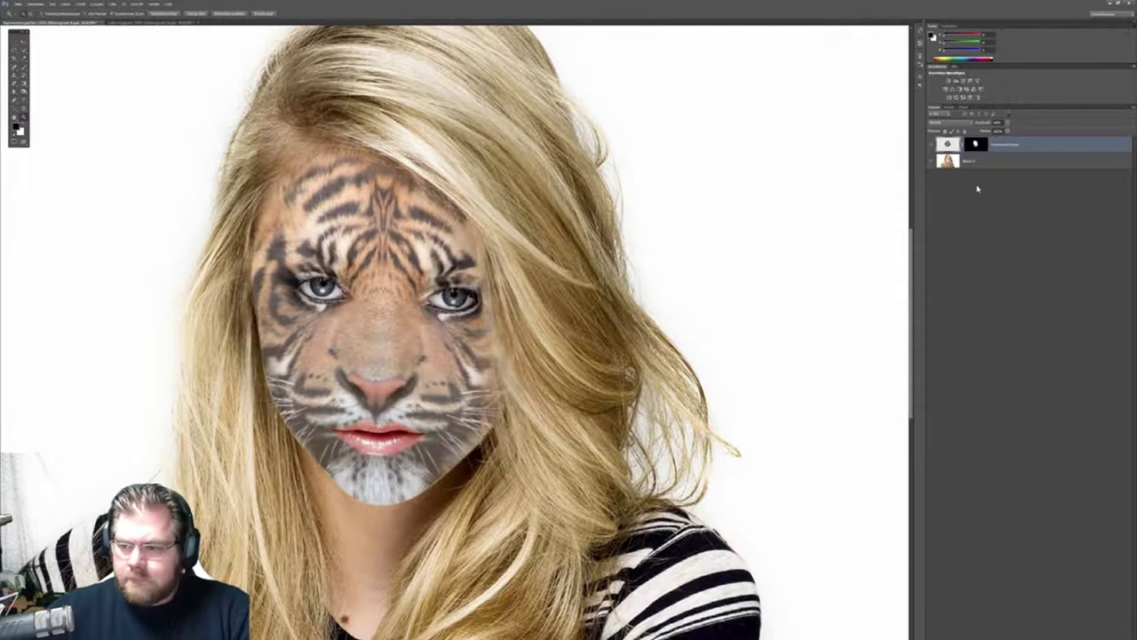
# Duplicate the masked tiger layer with Ctrl+J and select the lower copy.
pyautogui.click(1046, 182)
pyautogui.click(1032, 148)
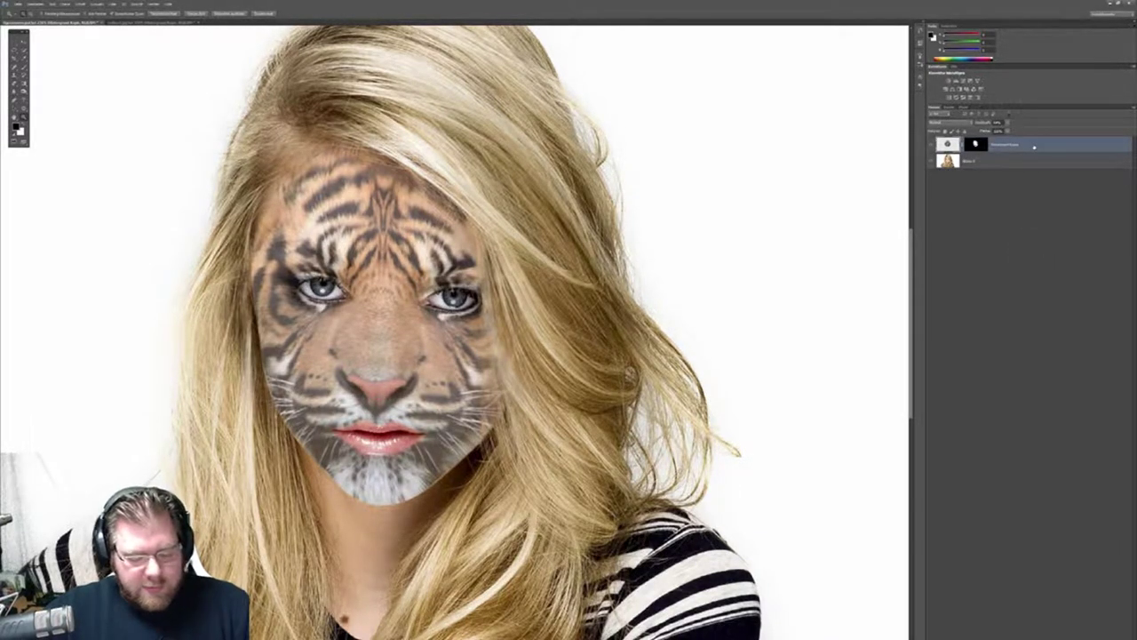
pyautogui.hotkey('ctrl', 'j')
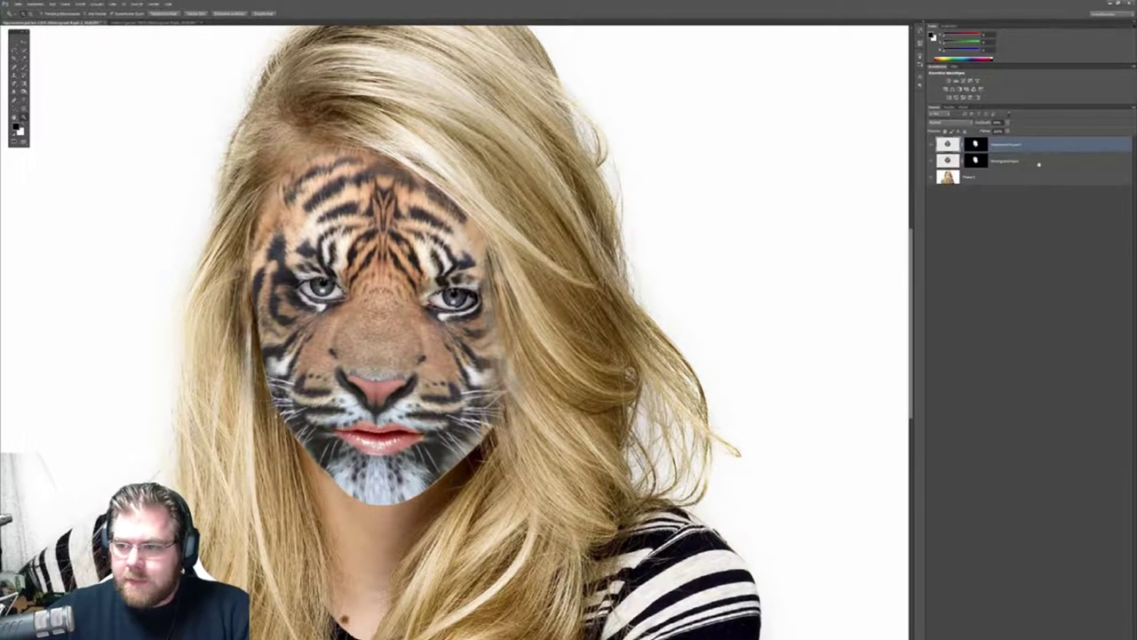
pyautogui.click(1035, 161)
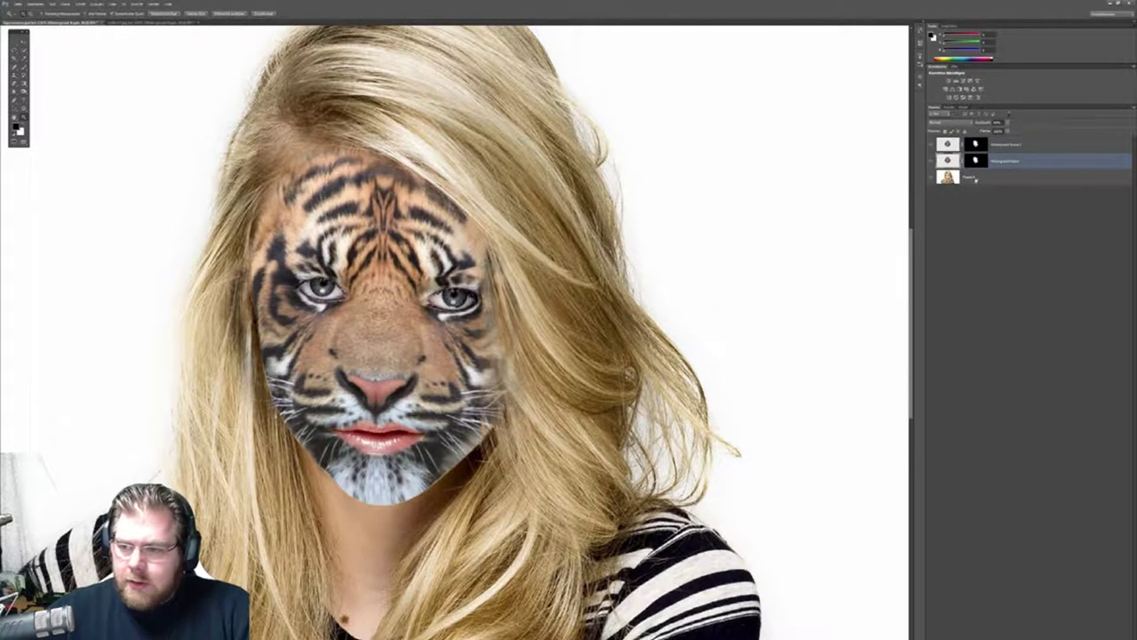
# Give the lower copy a darker blend mode and higher opacity, then invert the top copy's mask.
pyautogui.click(1005, 175)
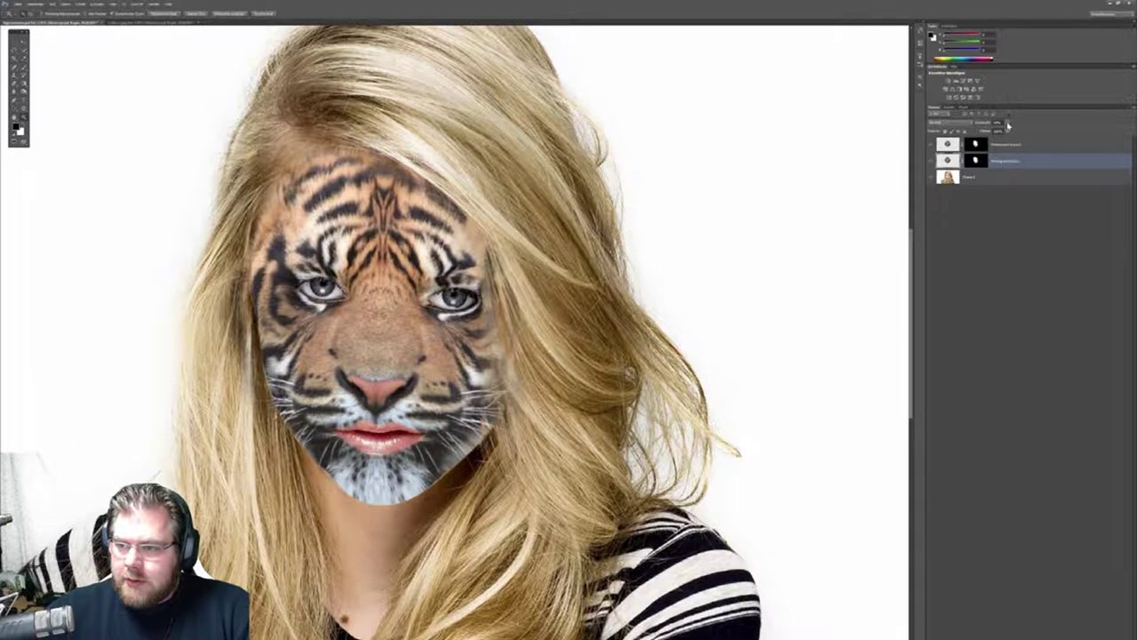
pyautogui.click(966, 123)
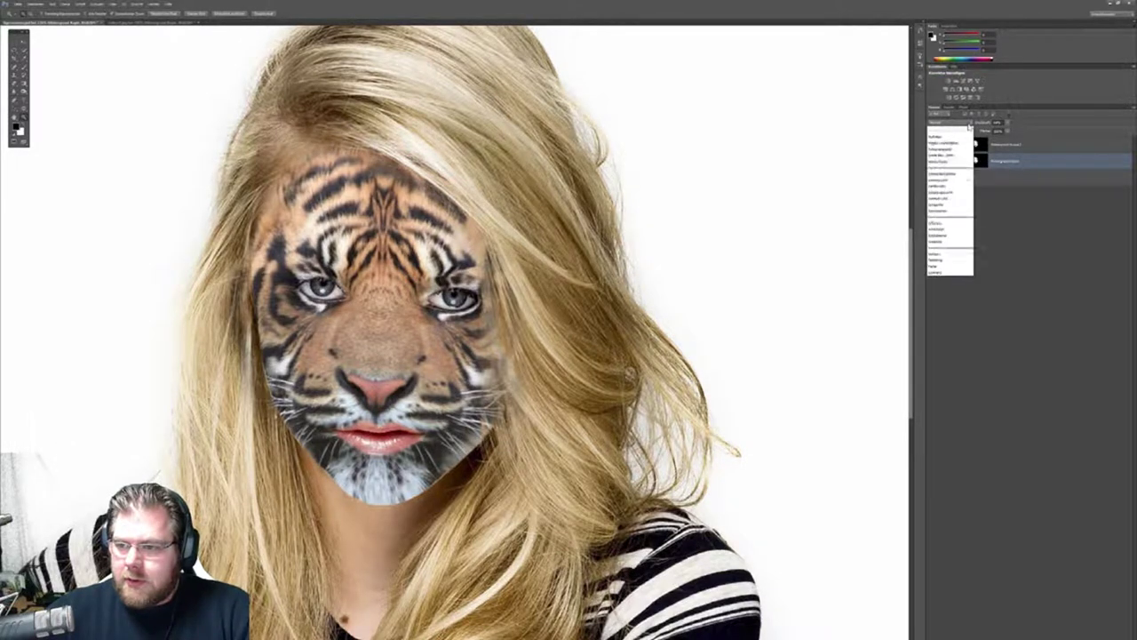
pyautogui.click(945, 153)
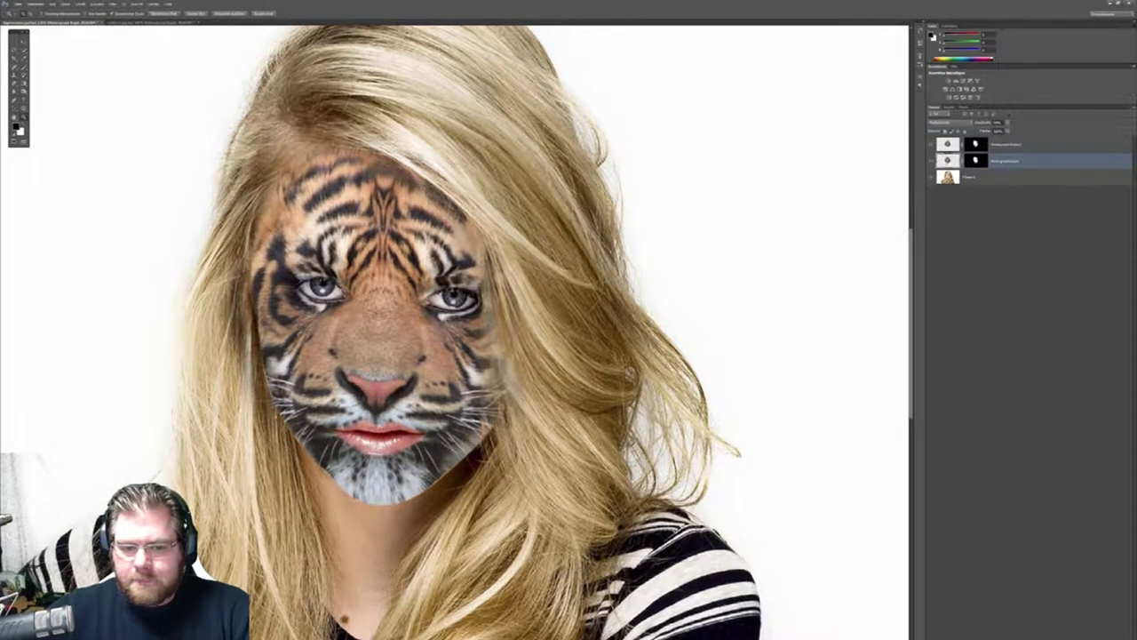
pyautogui.click(1007, 127)
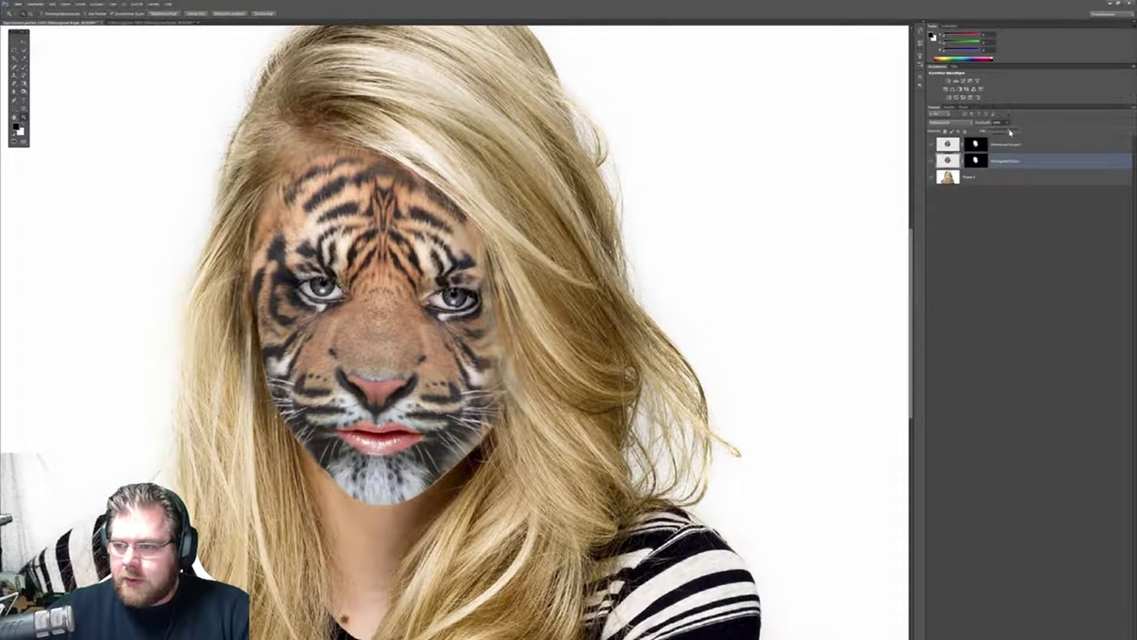
pyautogui.moveTo(1009, 131); pyautogui.dragTo(1077, 154)
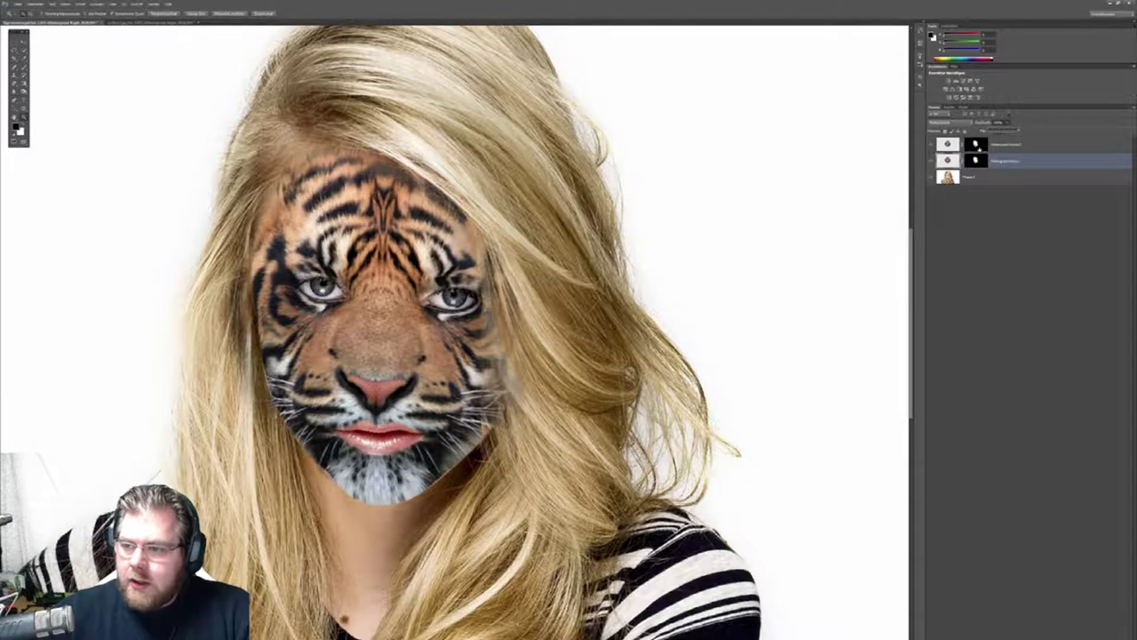
pyautogui.click(978, 146)
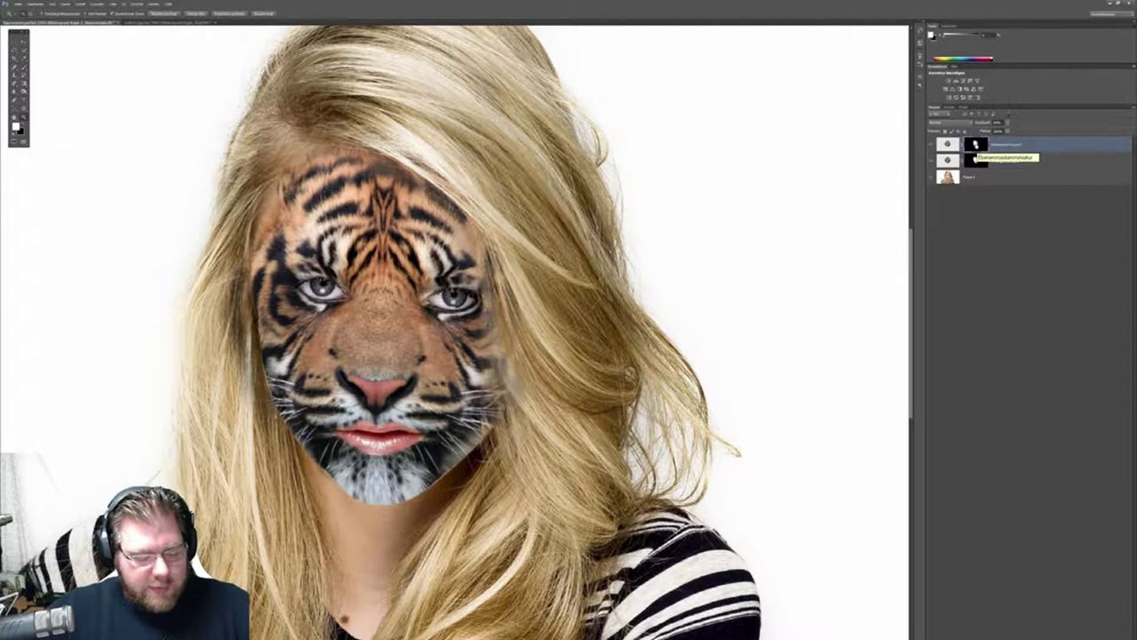
pyautogui.hotkey('ctrl', 'i')
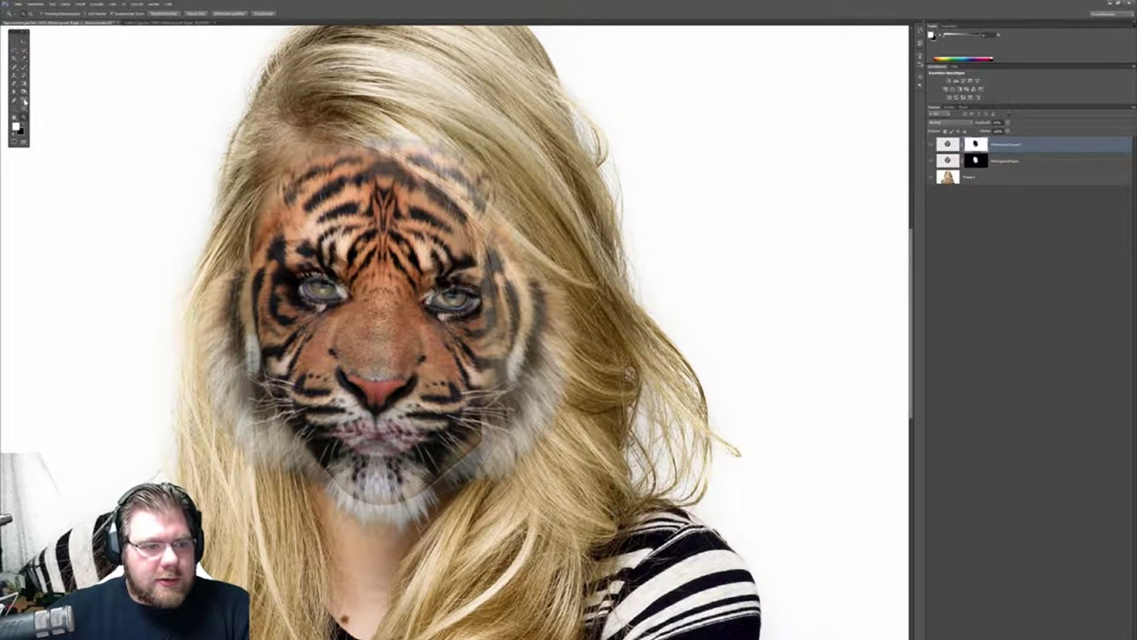
# Apply the top tiger copy's mask and replace it with a new black-filled mask.
pyautogui.rightClick(975, 144)
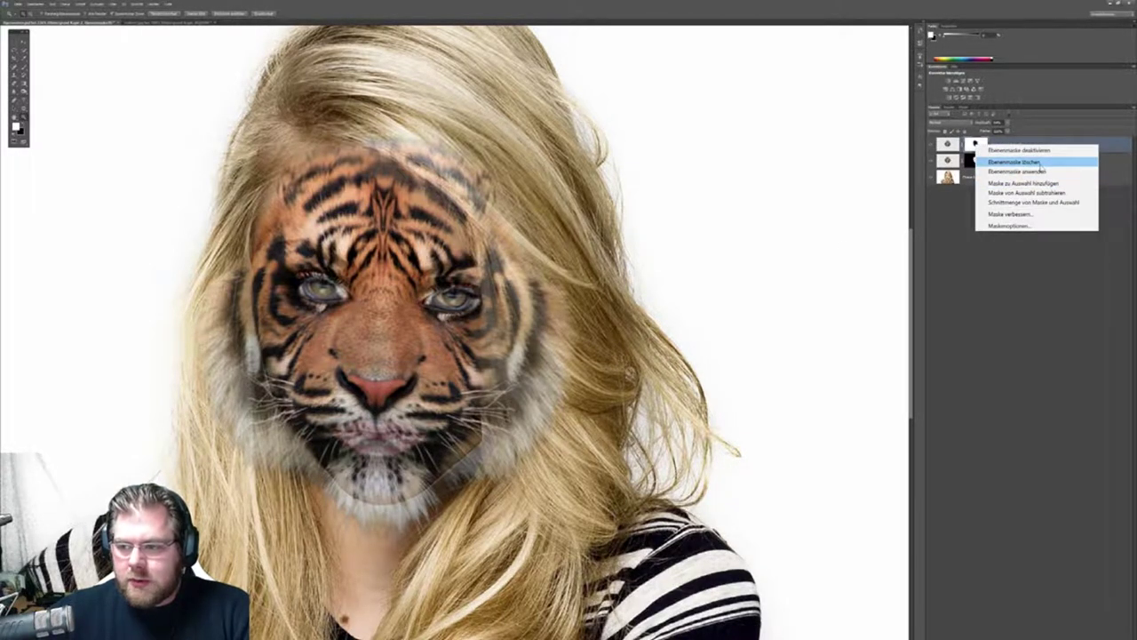
pyautogui.click(1066, 171)
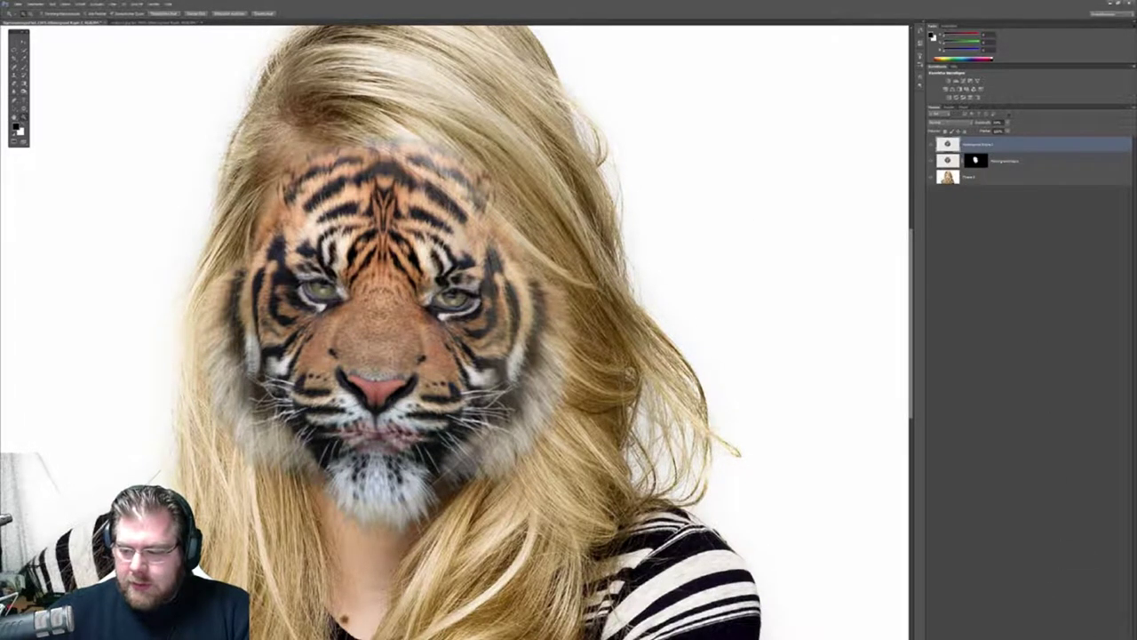
pyautogui.click(973, 119)
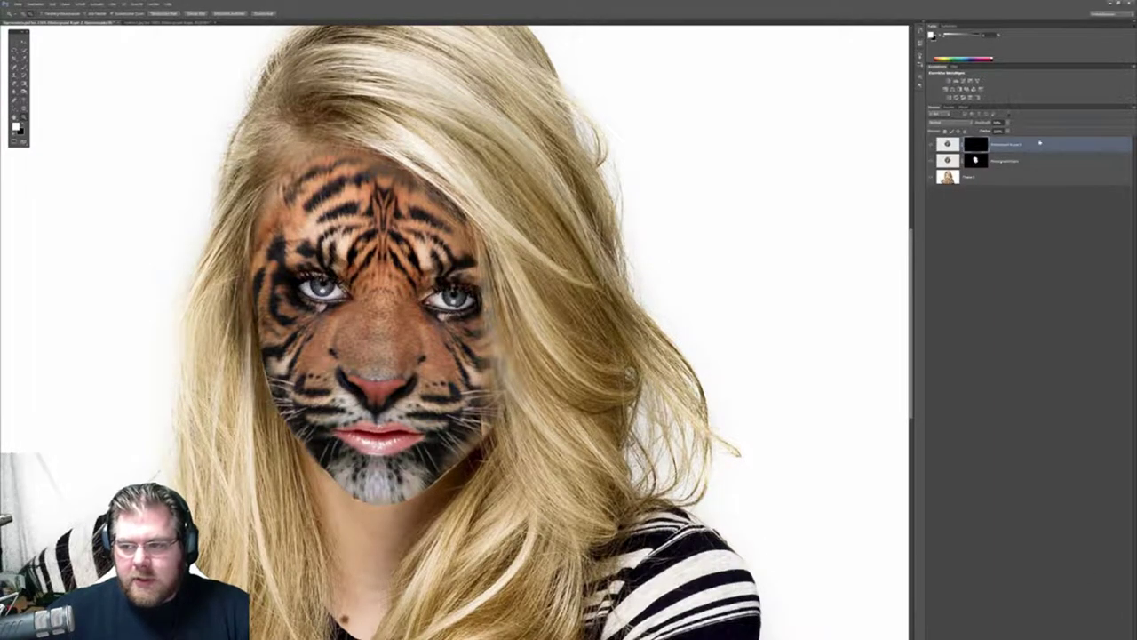
pyautogui.hotkey('ctrl', 'i')
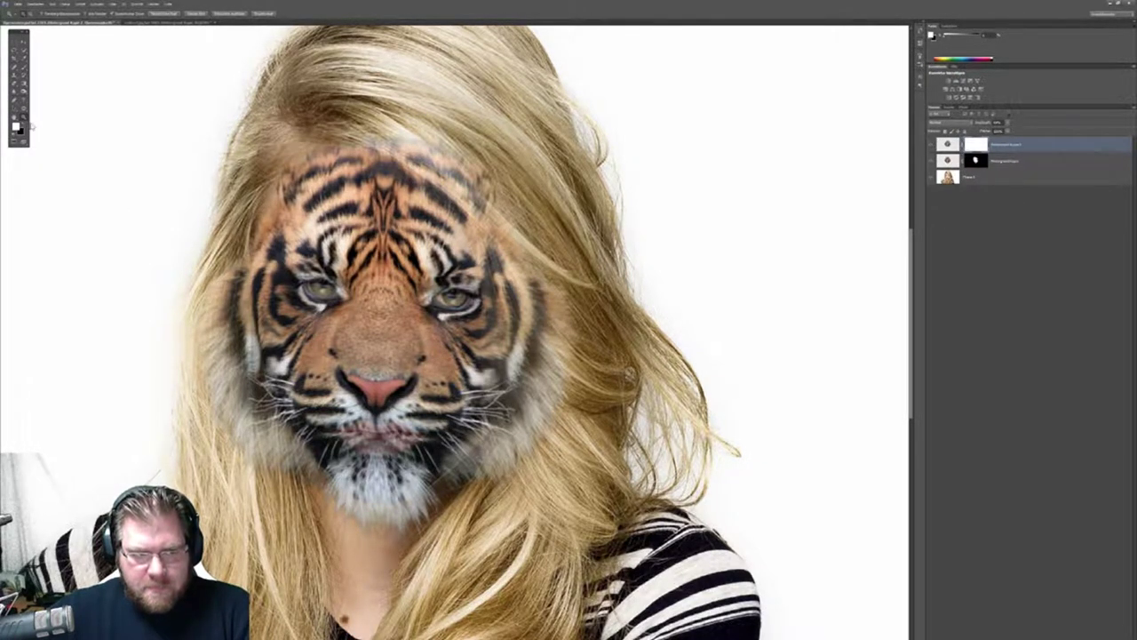
pyautogui.press('x')
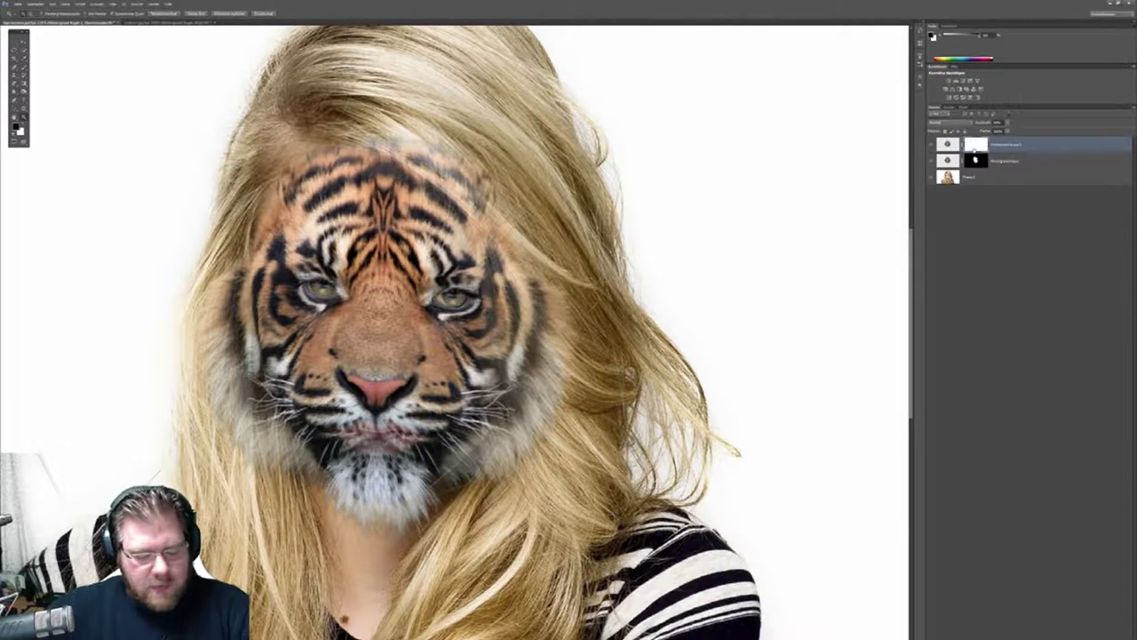
pyautogui.hotkey('alt', 'BackSpace')
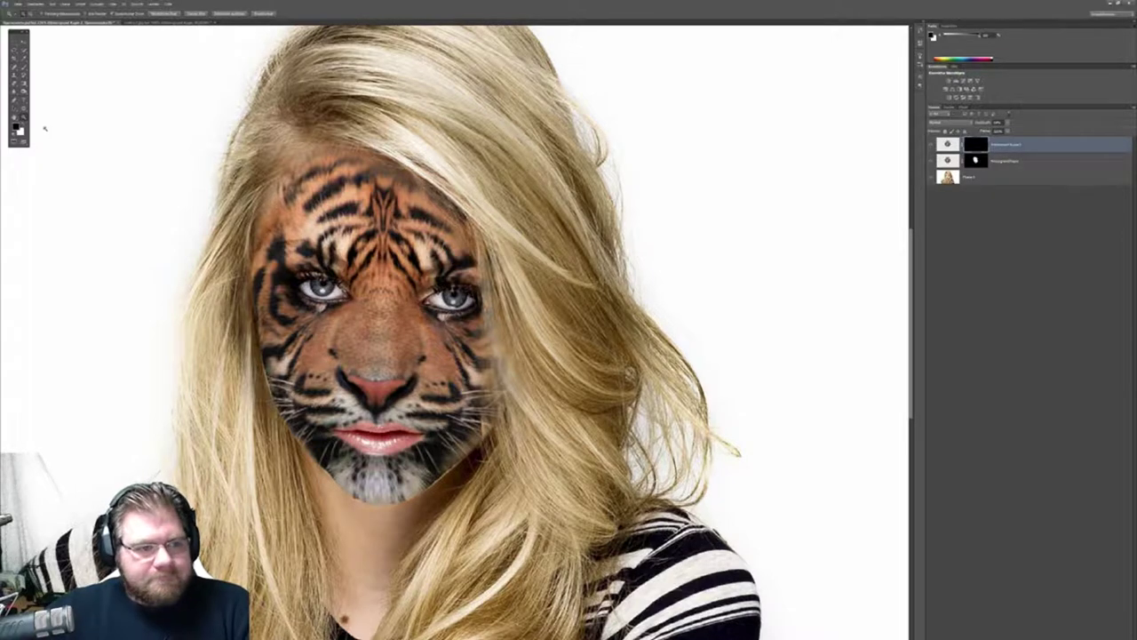
# Set up a soft Brush with white as the painting colour.
pyautogui.press('b')
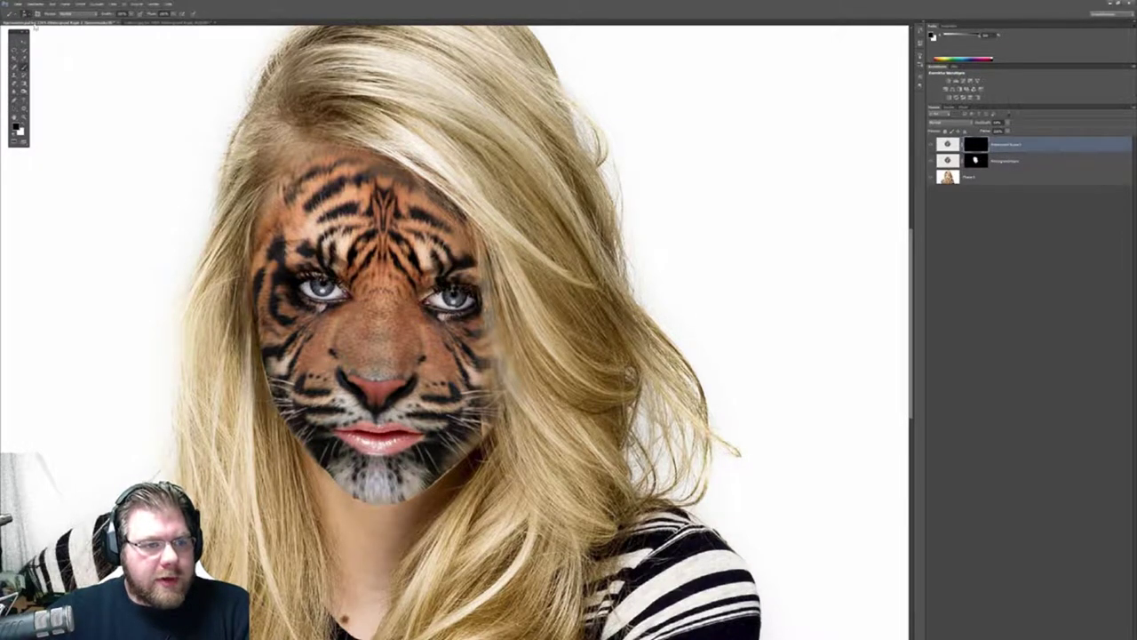
pyautogui.click(27, 13)
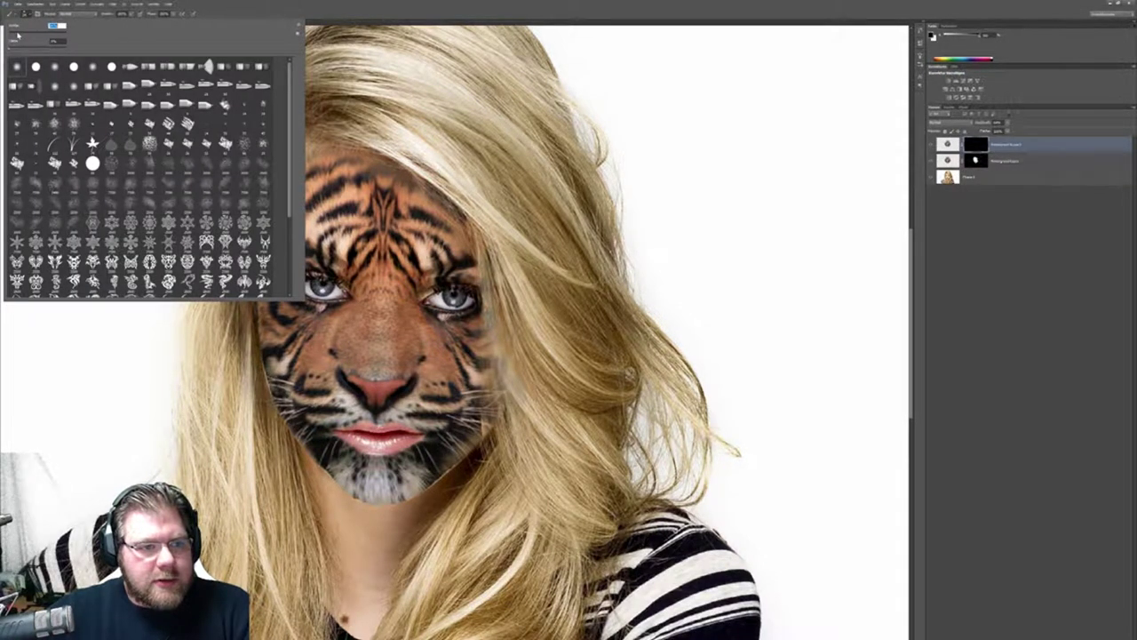
pyautogui.click(137, 18)
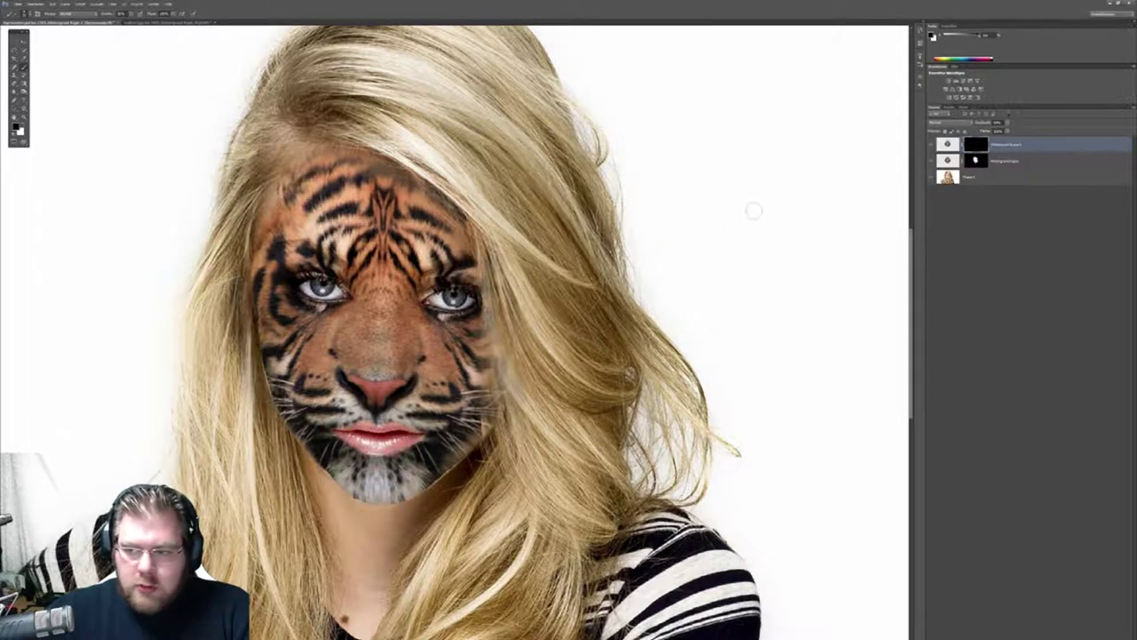
pyautogui.press('x')
# Paint tiger fur back in along the lower chin, both jaw edges and left cheek.
pyautogui.moveTo(360, 499)
pyautogui.mouseDown()
pyautogui.moveTo(409, 511)
pyautogui.moveTo(421, 488)
pyautogui.mouseUp()
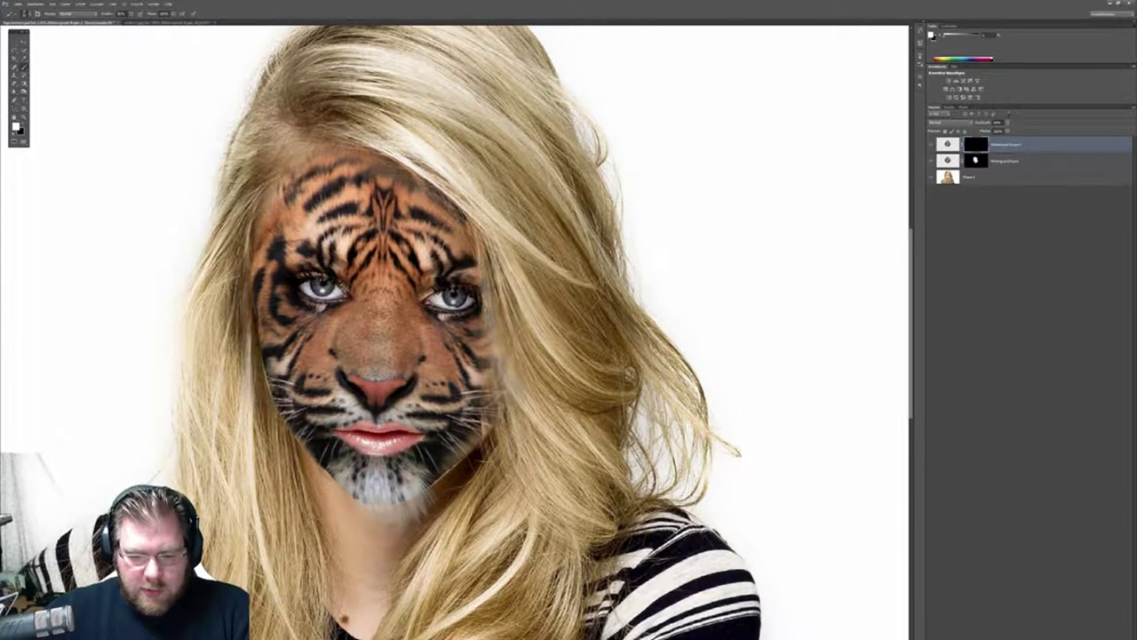
pyautogui.moveTo(341, 490); pyautogui.dragTo(314, 447)
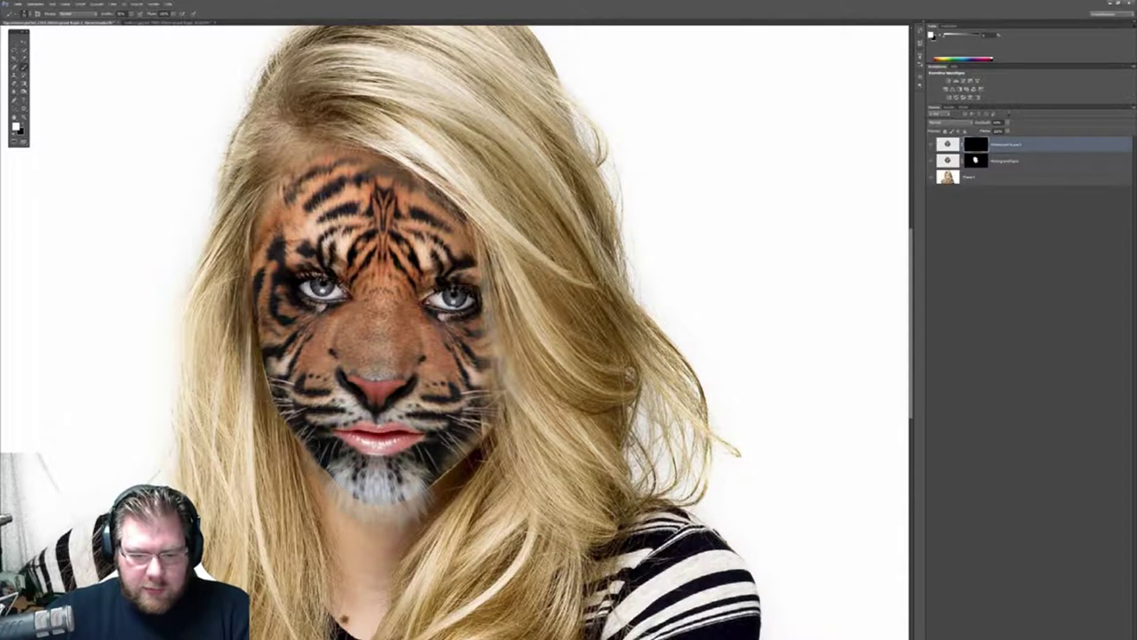
pyautogui.moveTo(373, 471)
pyautogui.mouseDown()
pyautogui.moveTo(449, 474)
pyautogui.moveTo(483, 419)
pyautogui.mouseUp()
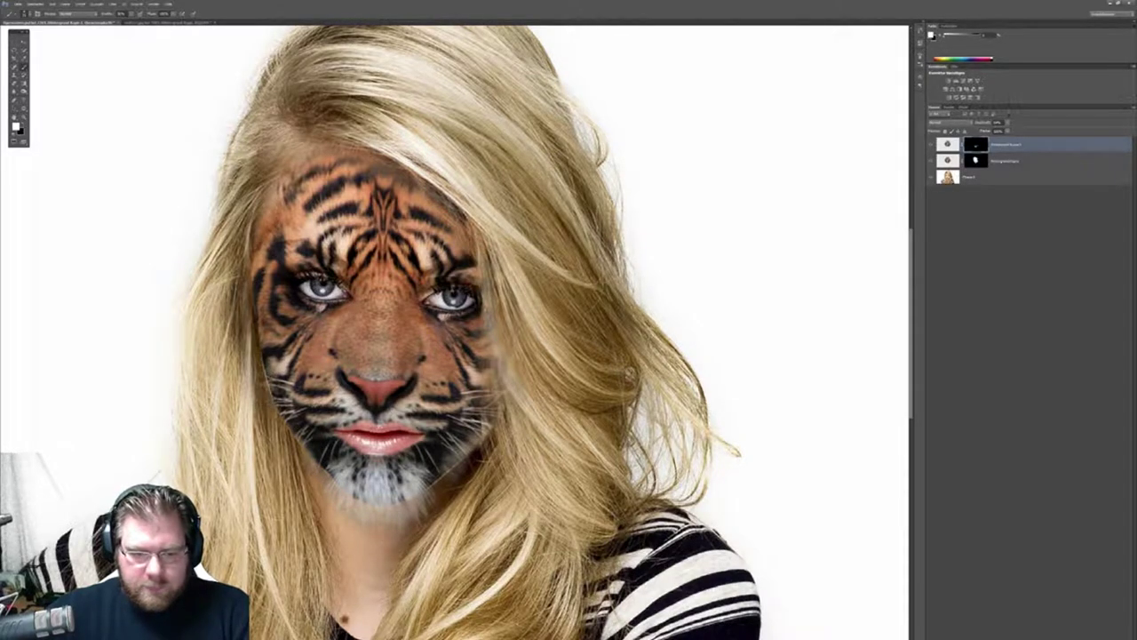
pyautogui.moveTo(277, 401)
pyautogui.mouseDown()
pyautogui.moveTo(254, 293)
pyautogui.moveTo(263, 253)
pyautogui.mouseUp()
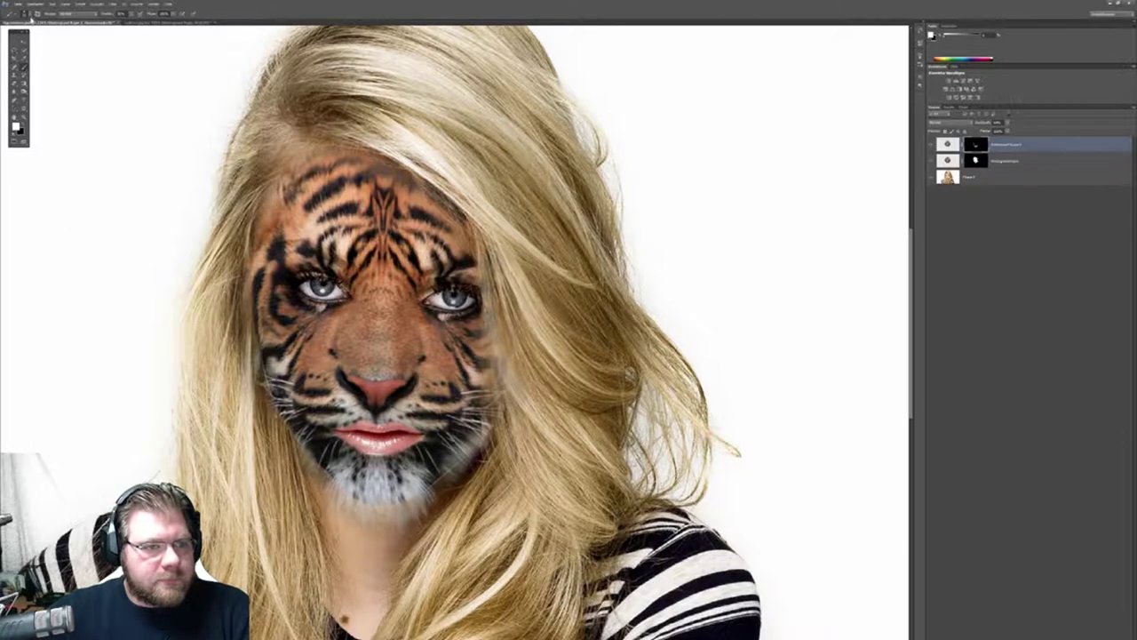
pyautogui.click(31, 14)
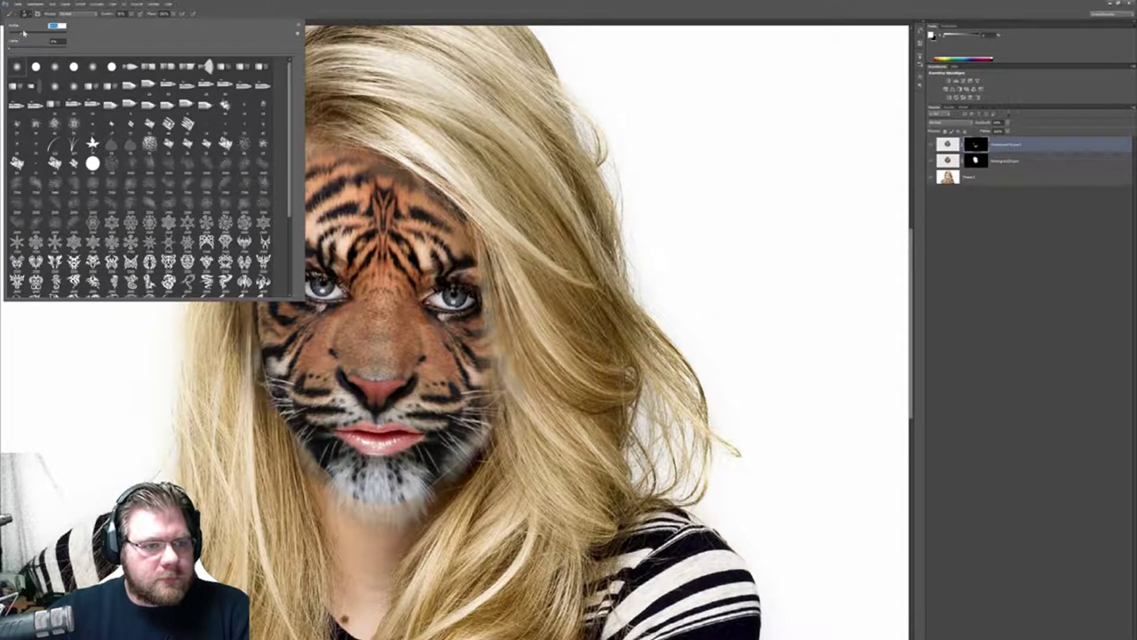
# Touch up the mask: hide fur at the left jaw, extend it on the chin and left face edge.
pyautogui.press('Return')
pyautogui.click(24, 124)
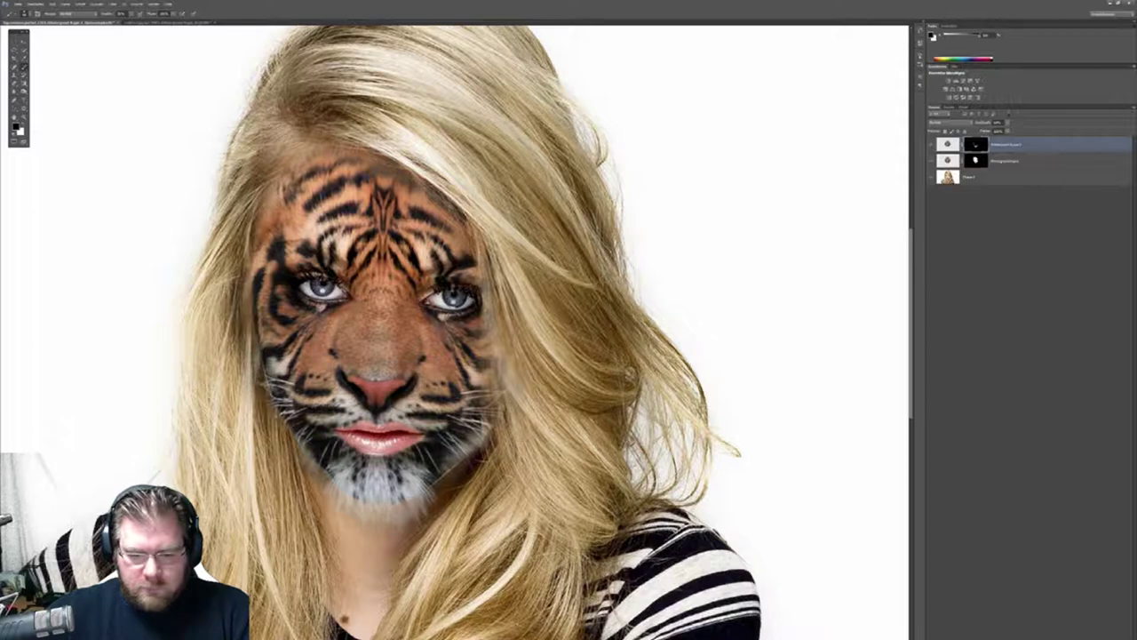
pyautogui.moveTo(322, 465); pyautogui.dragTo(320, 489)
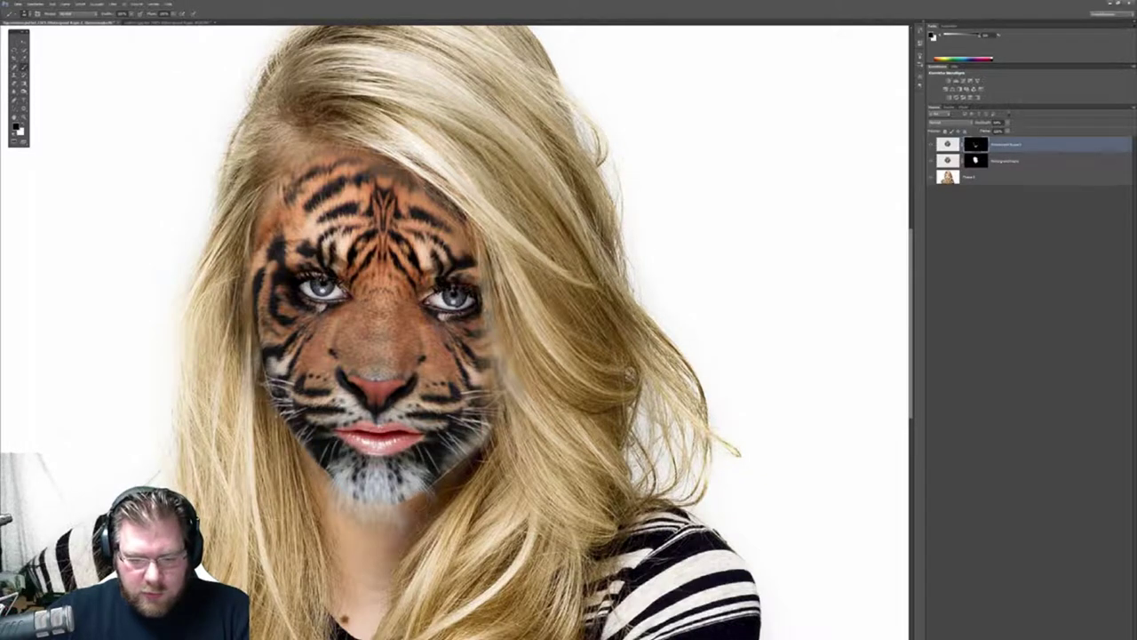
pyautogui.click(24, 125)
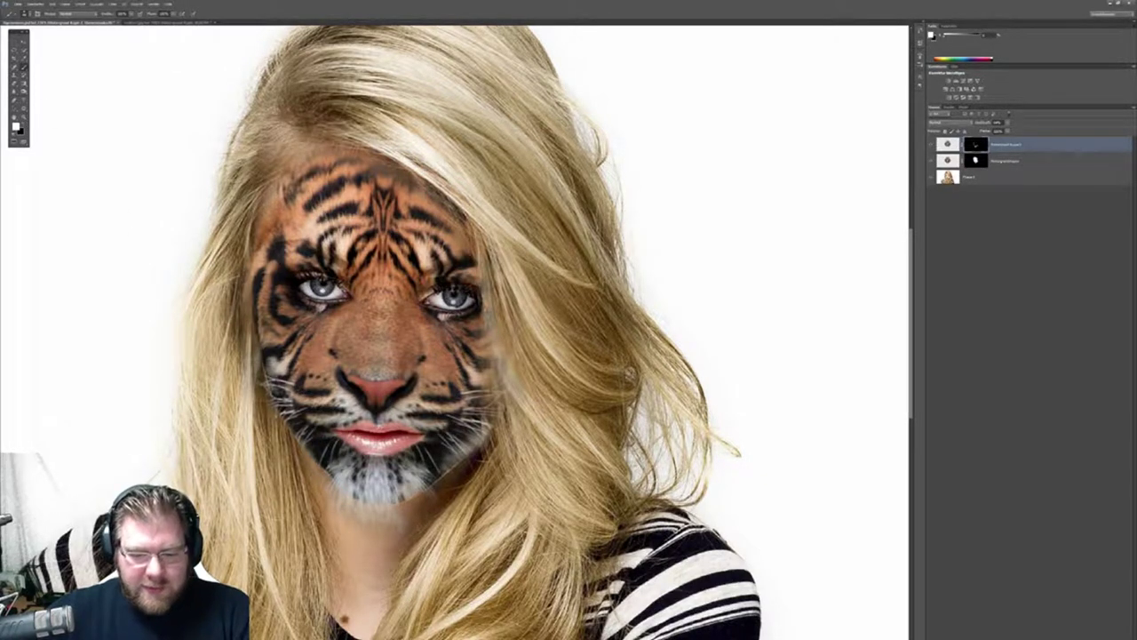
pyautogui.moveTo(401, 497); pyautogui.dragTo(399, 521)
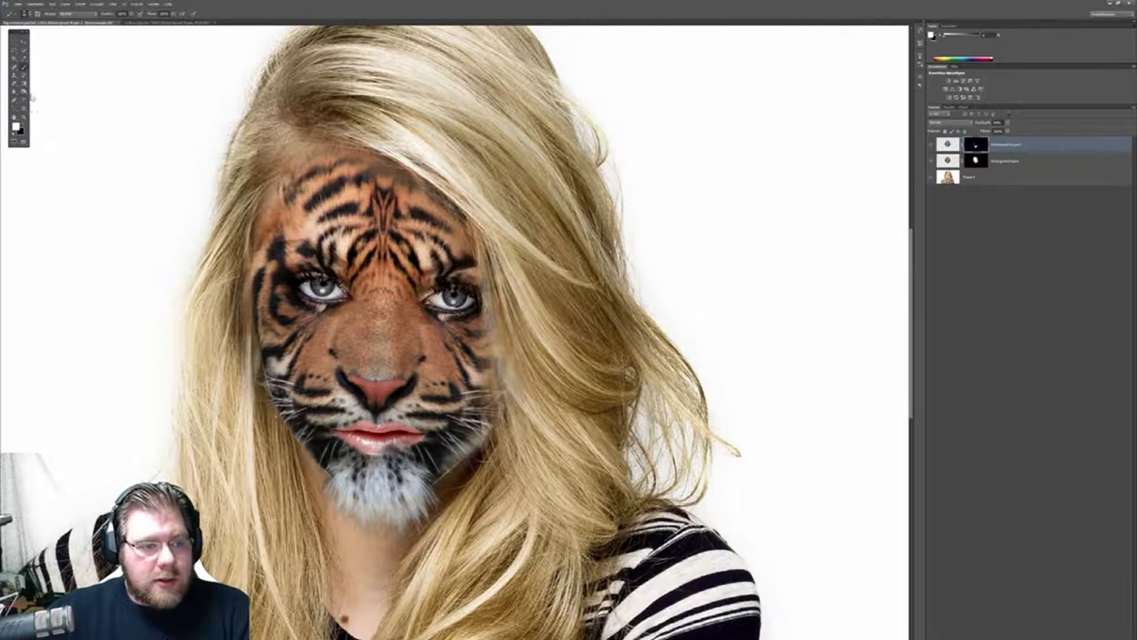
pyautogui.click(24, 124)
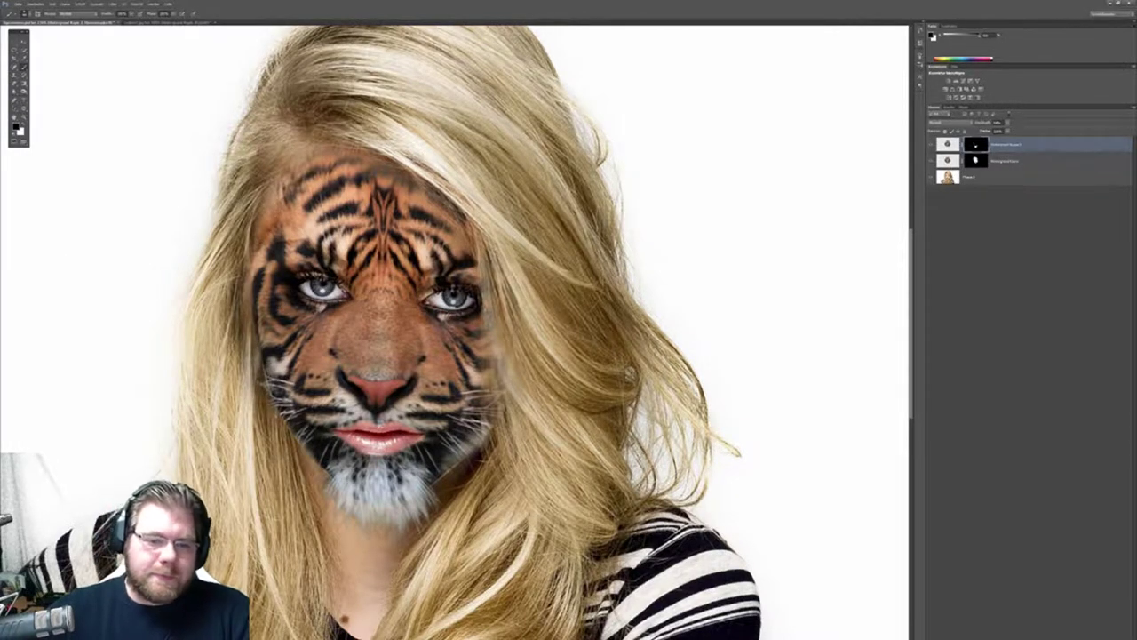
pyautogui.click(24, 124)
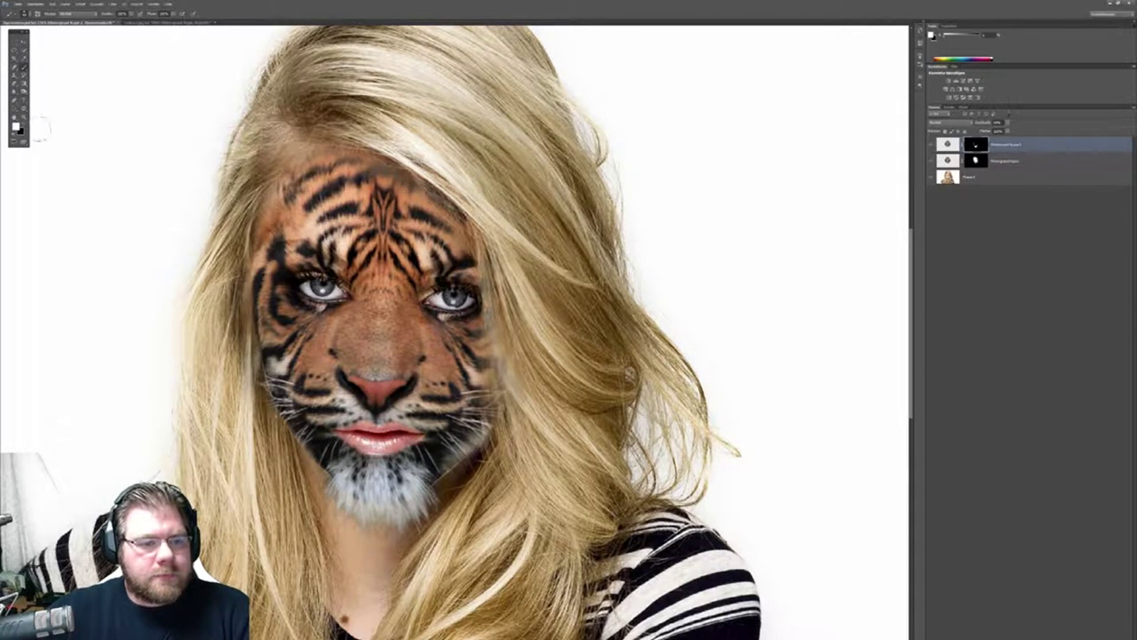
pyautogui.moveTo(263, 206); pyautogui.dragTo(266, 233)
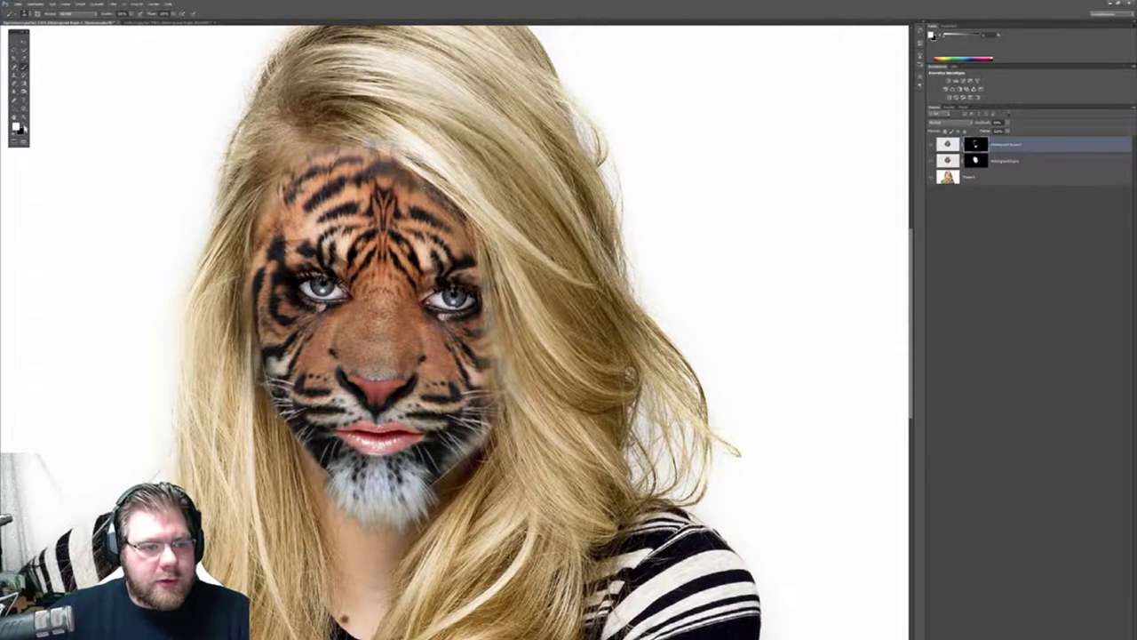
pyautogui.click(23, 123)
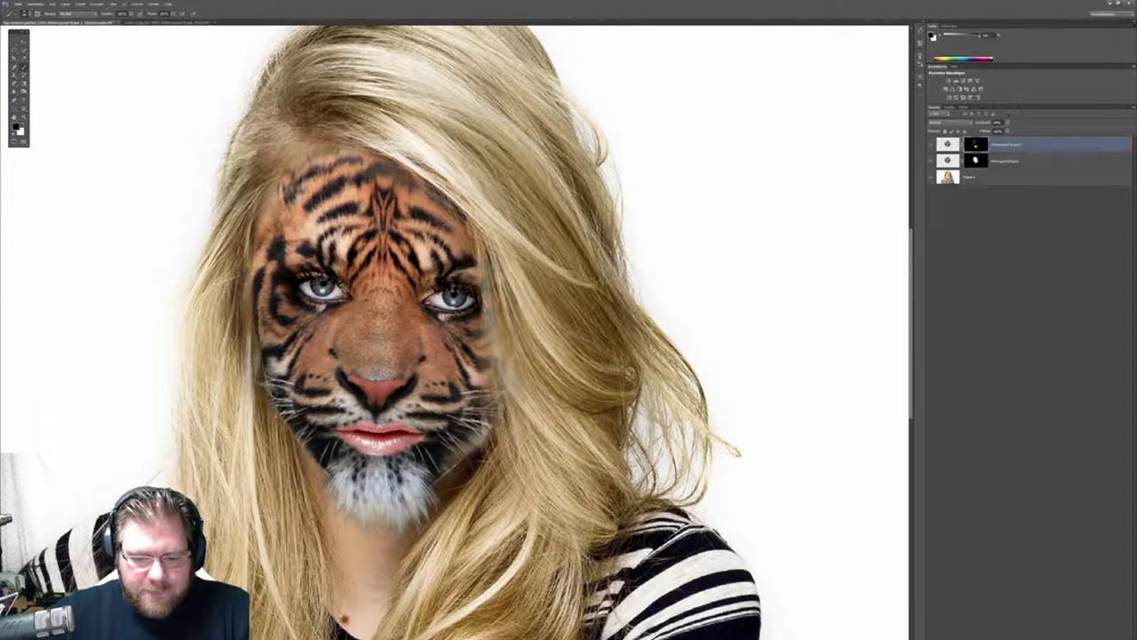
pyautogui.click(23, 123)
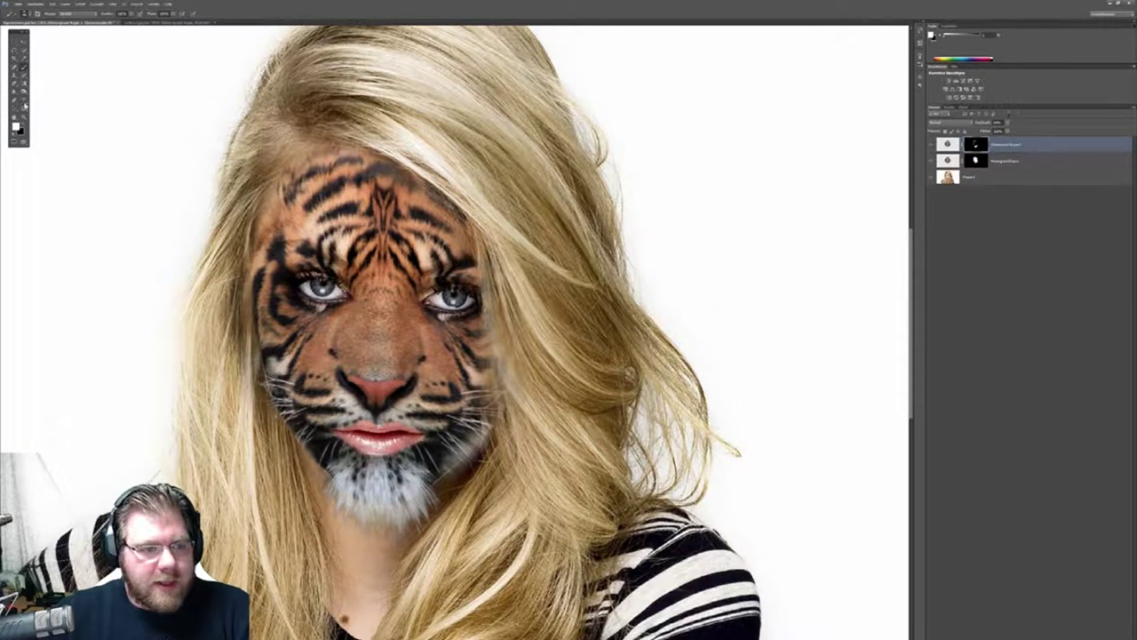
pyautogui.click(23, 123)
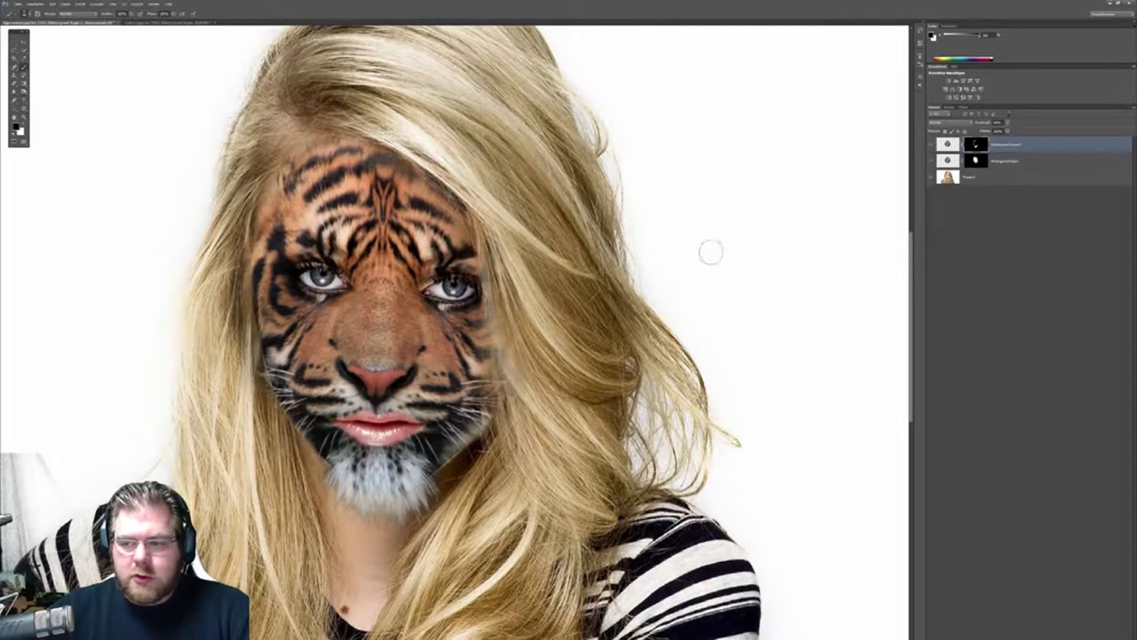
# Switch the top tiger layer to a darker blend mode.
pyautogui.click(1037, 162)
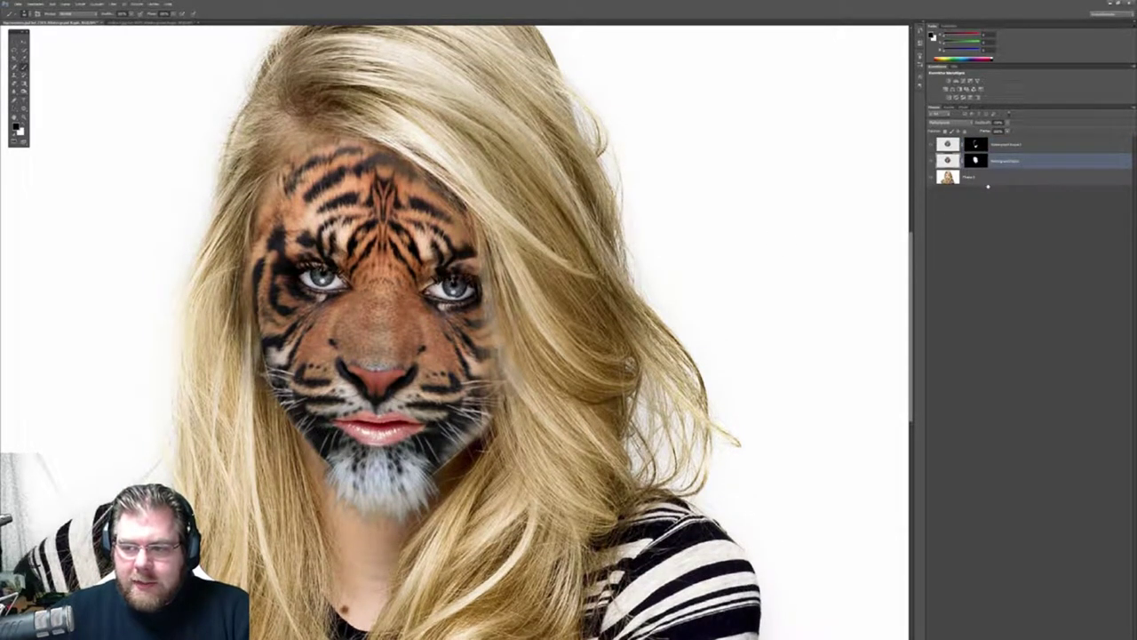
pyautogui.click(989, 180)
pyautogui.click(995, 143)
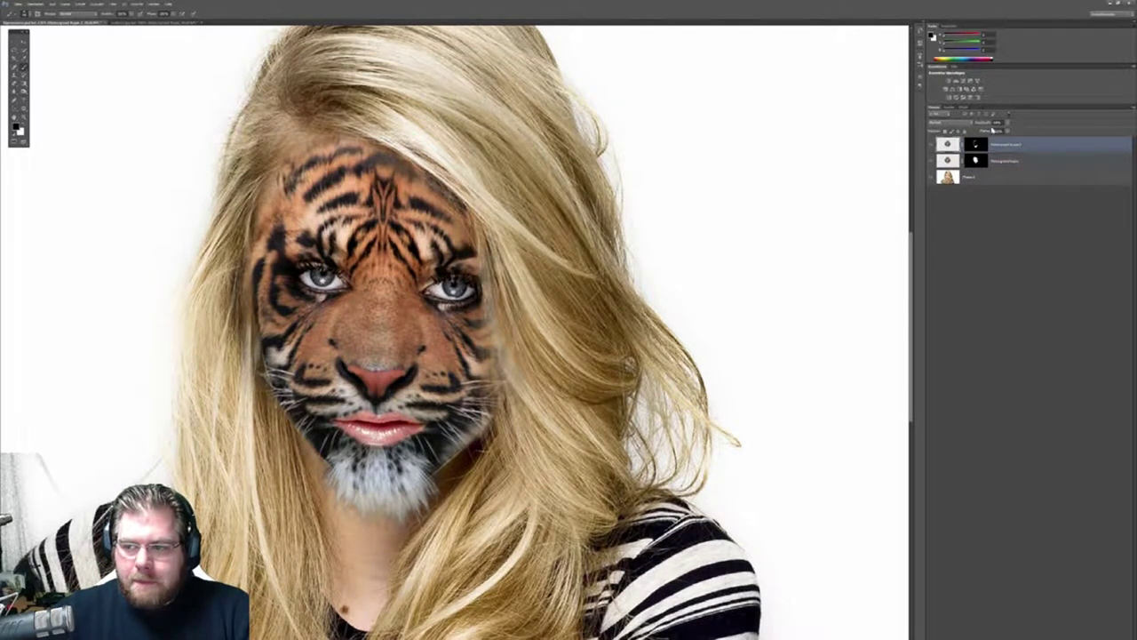
pyautogui.click(949, 122)
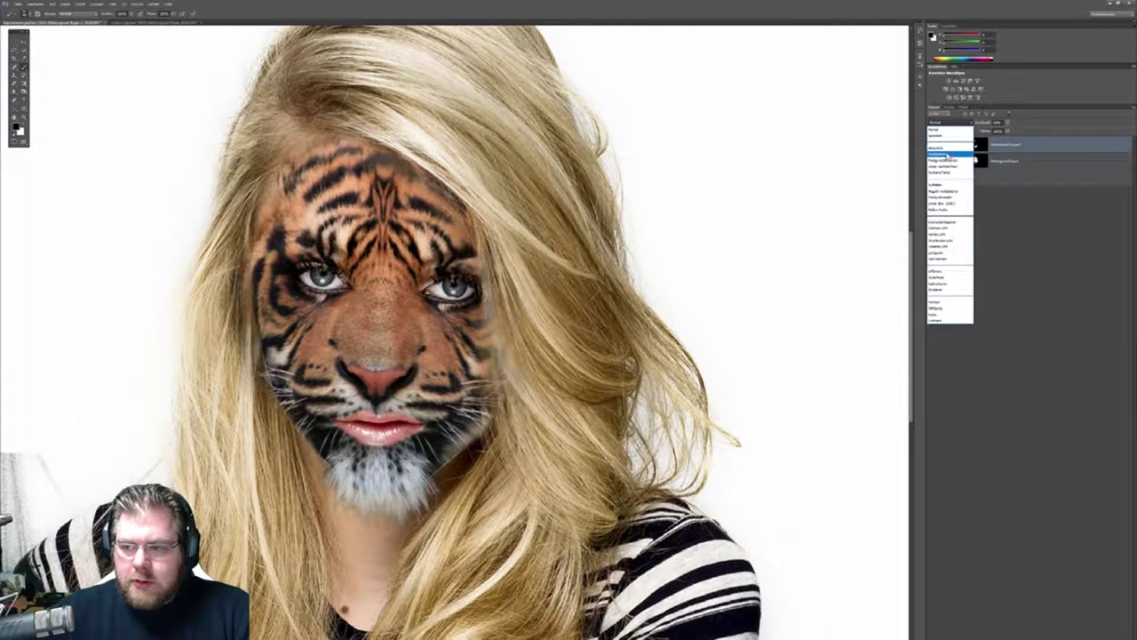
pyautogui.click(950, 156)
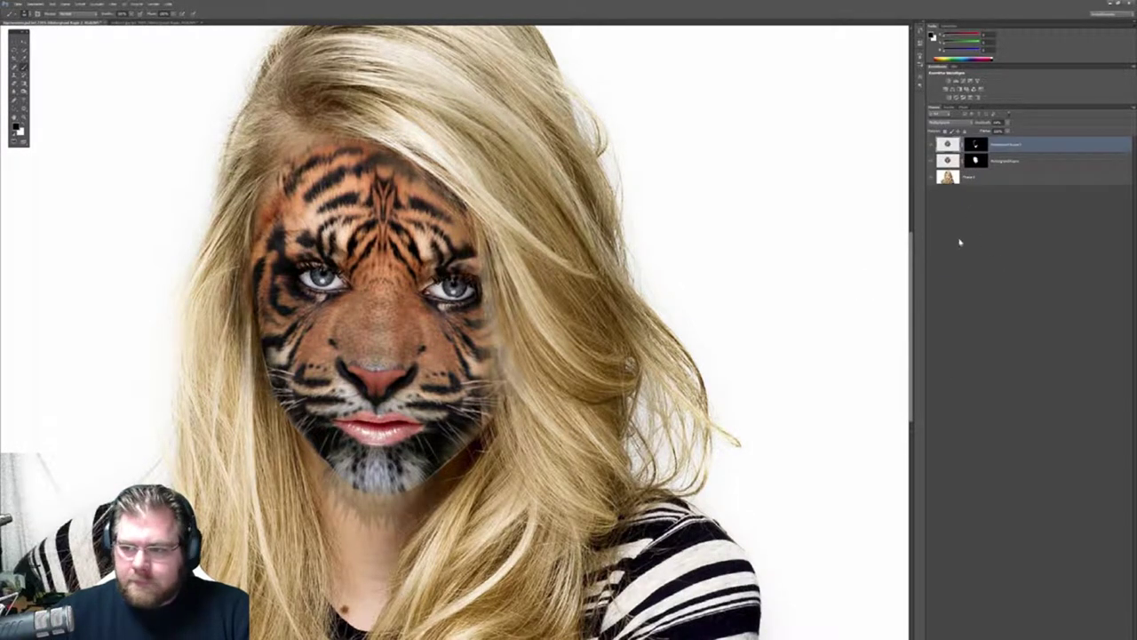
# Fix the dark spot below the lips by painting white over it on the mask.
pyautogui.click(388, 508)
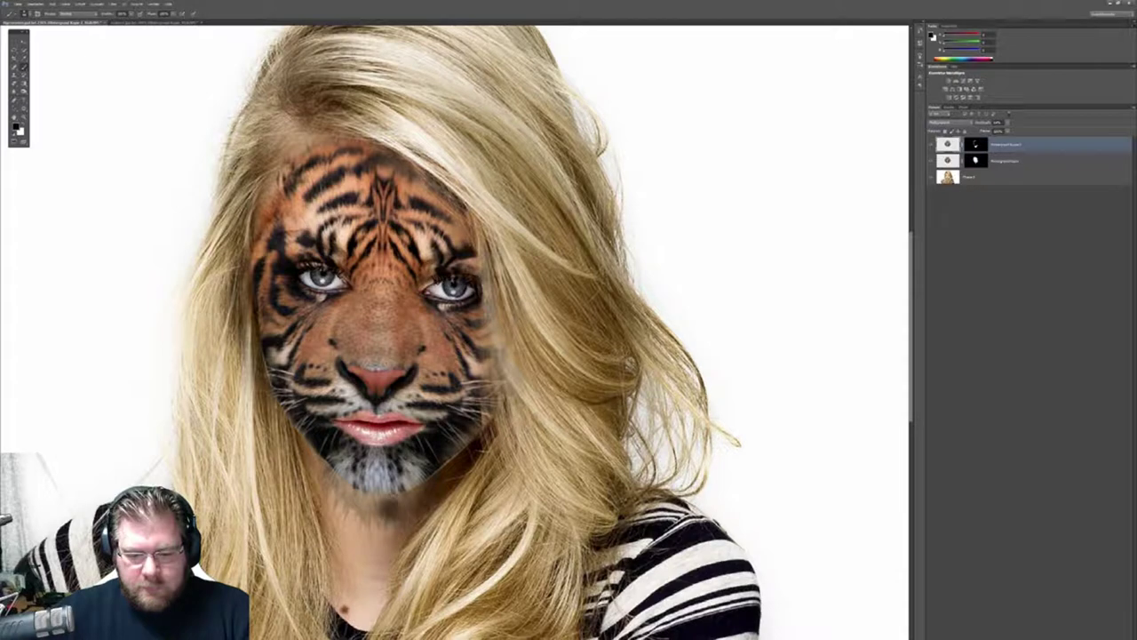
pyautogui.click(25, 126)
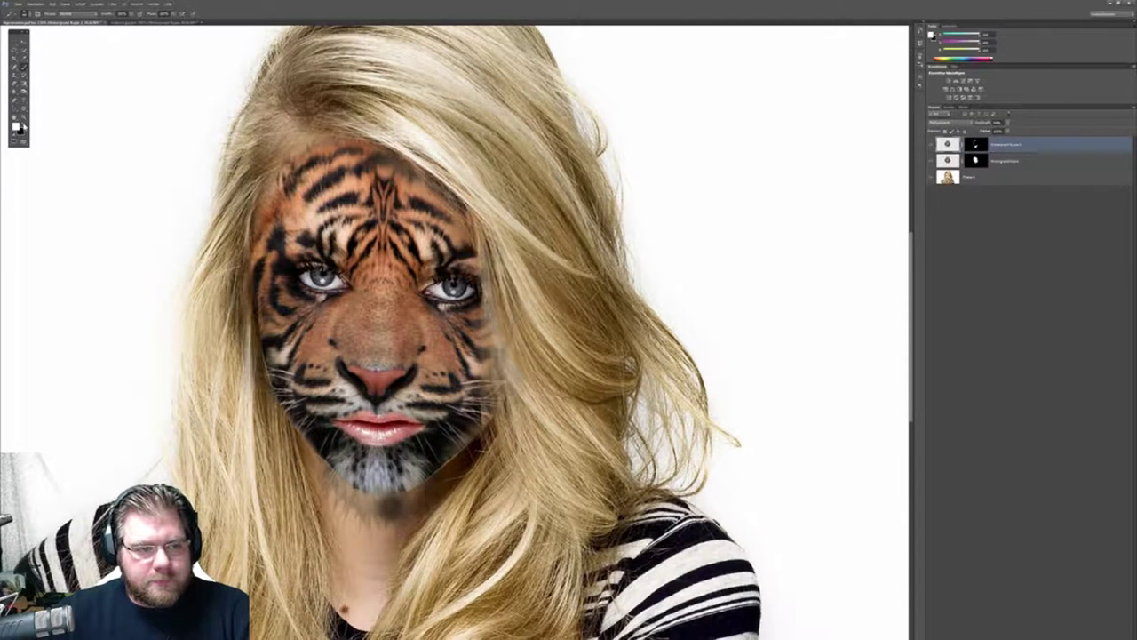
pyautogui.moveTo(396, 500); pyautogui.dragTo(389, 511)
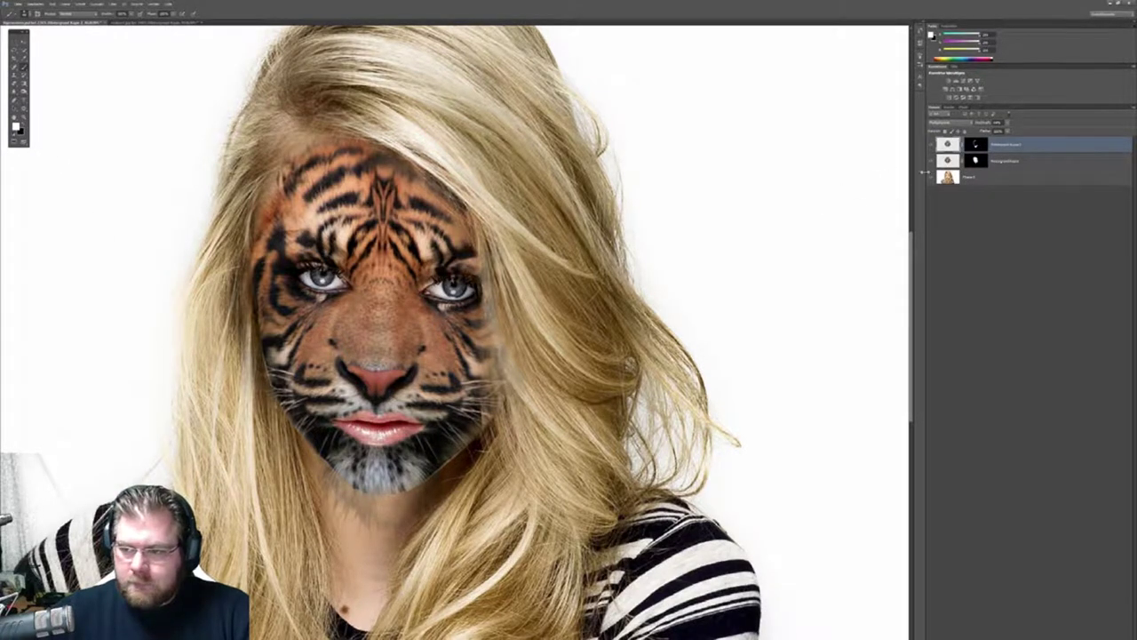
pyautogui.press('x')
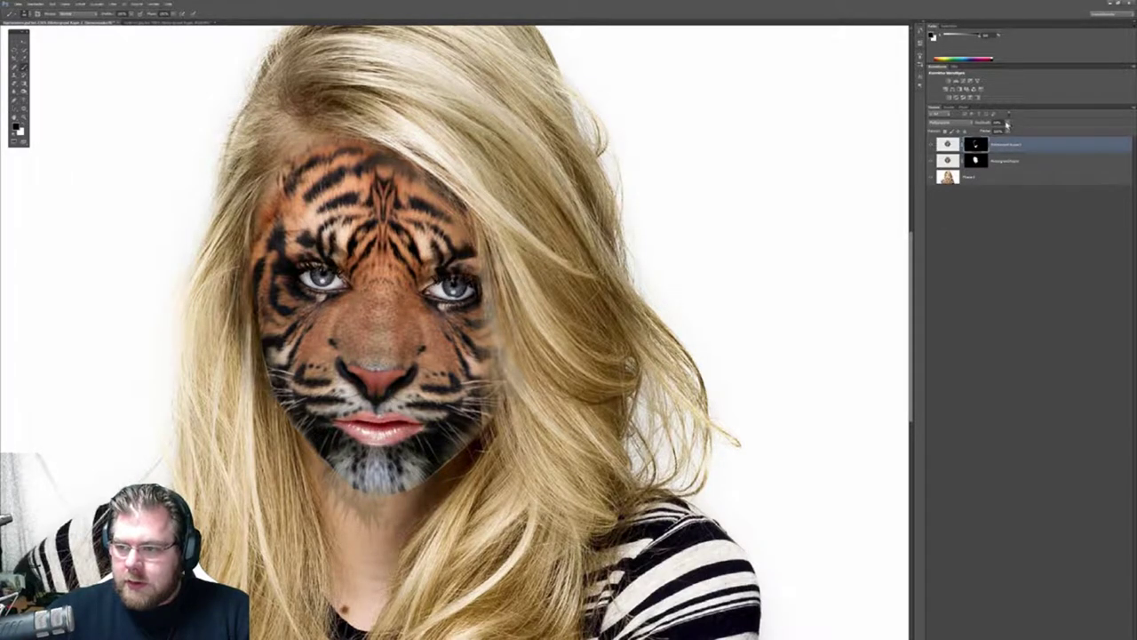
# Raise the tiger layer's opacity and try other blend modes before restoring the original one.
pyautogui.moveTo(1006, 125); pyautogui.dragTo(1046, 139)
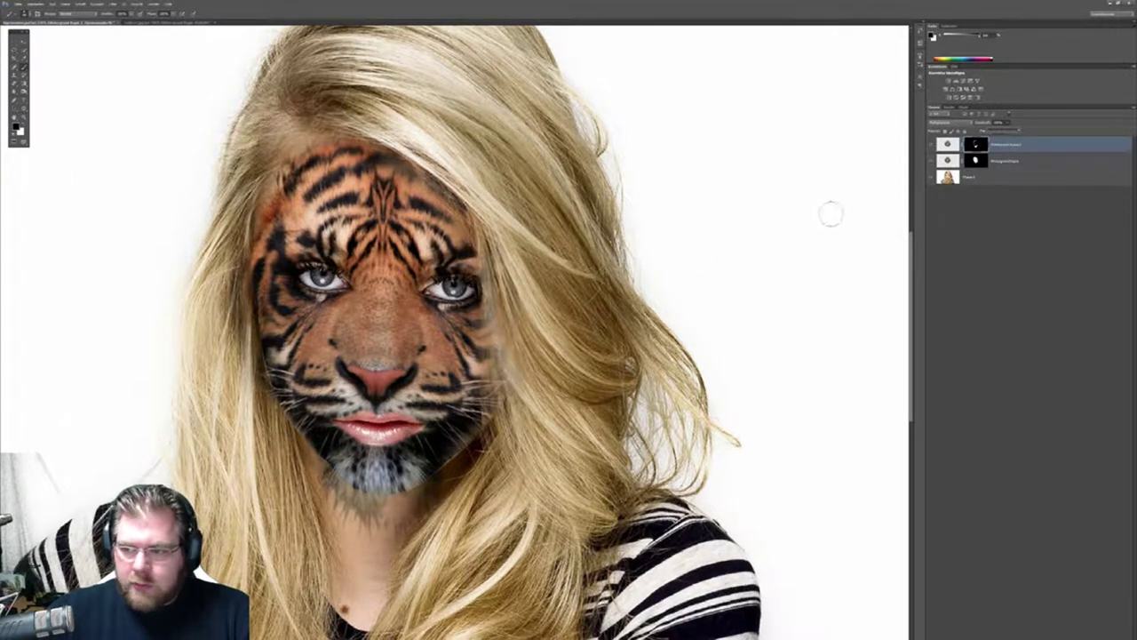
pyautogui.click(1042, 162)
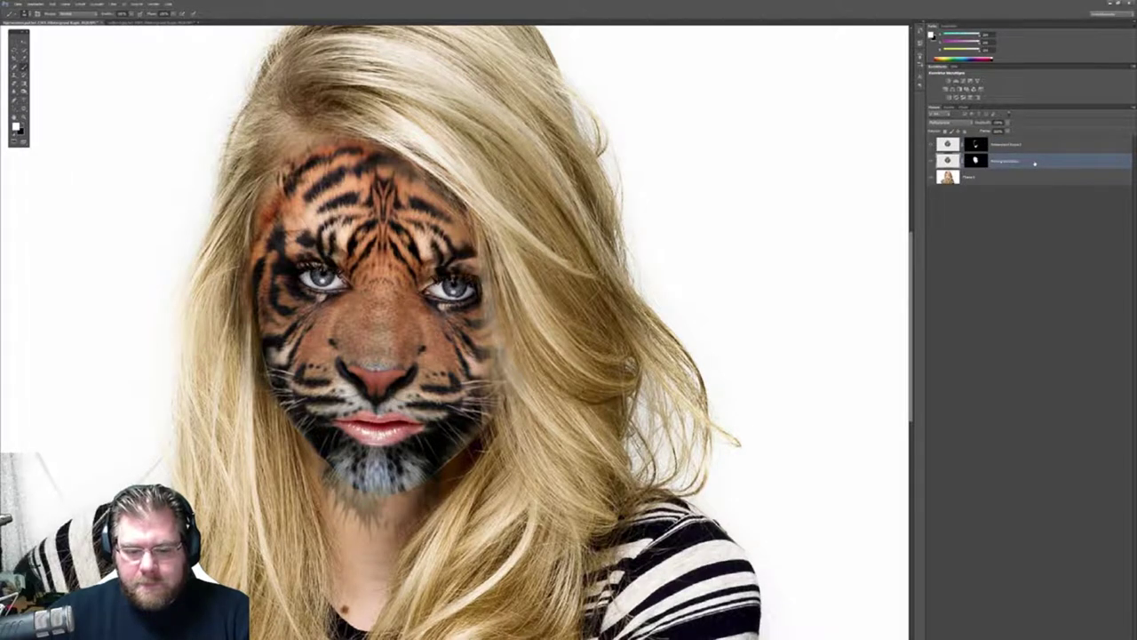
pyautogui.click(1041, 145)
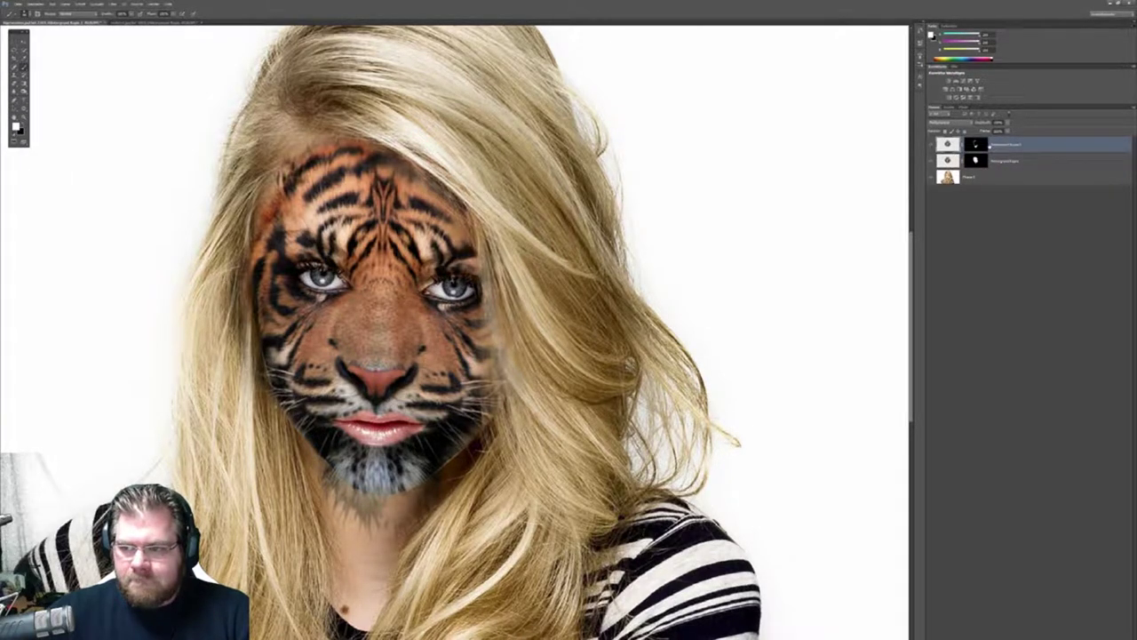
pyautogui.click(973, 125)
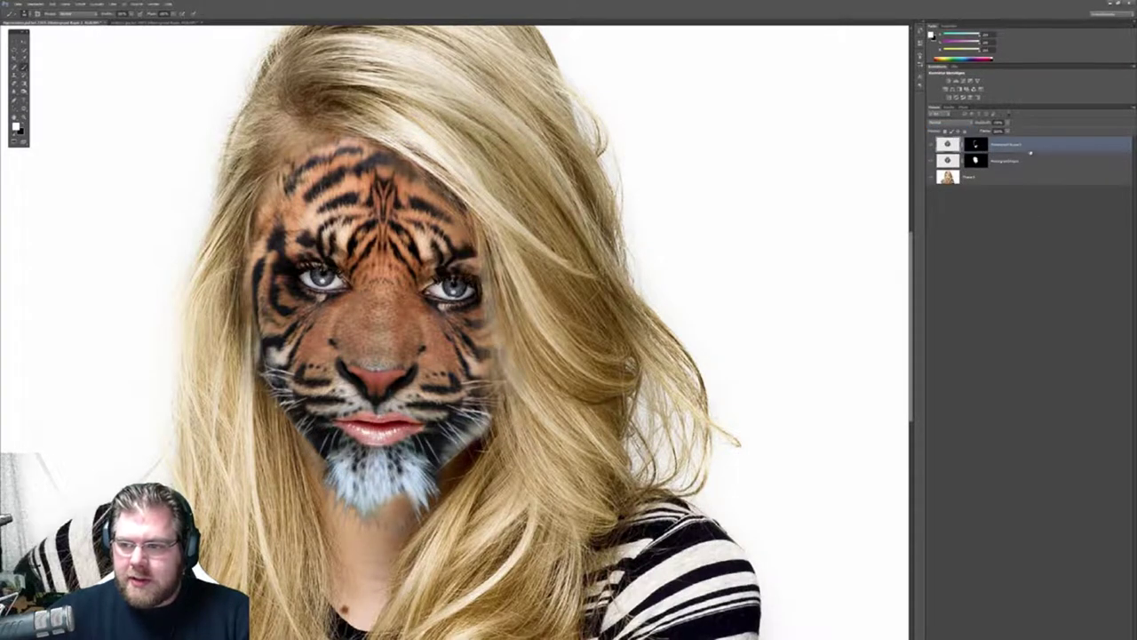
pyautogui.press('x')
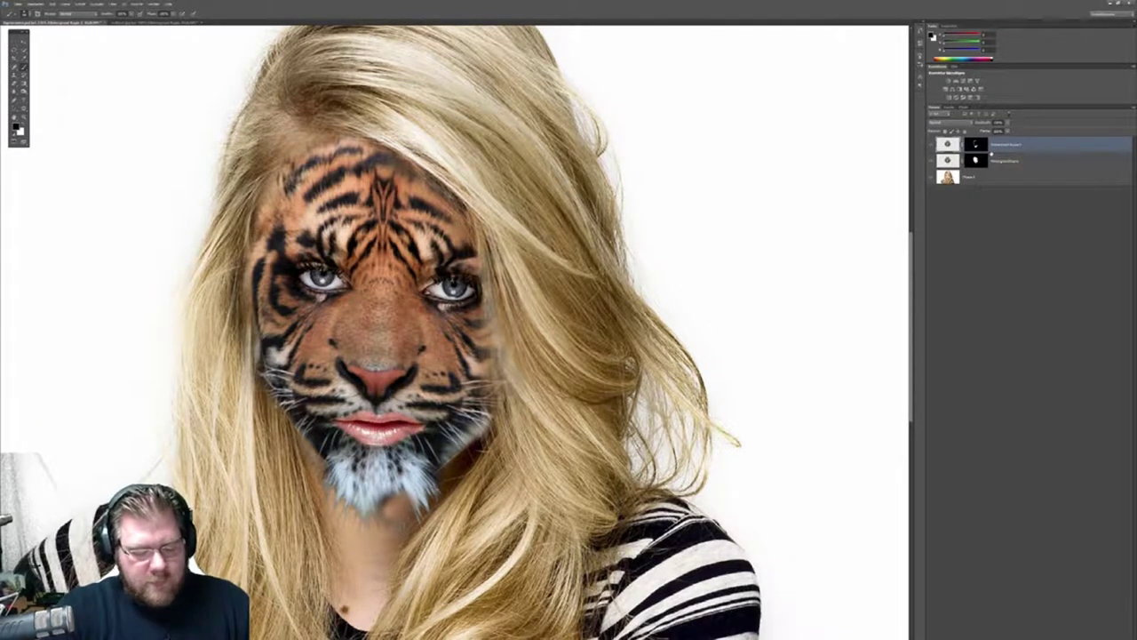
pyautogui.hotkey('shift', '+')
pyautogui.hotkey('shift', '+')
pyautogui.hotkey('shift', '+')
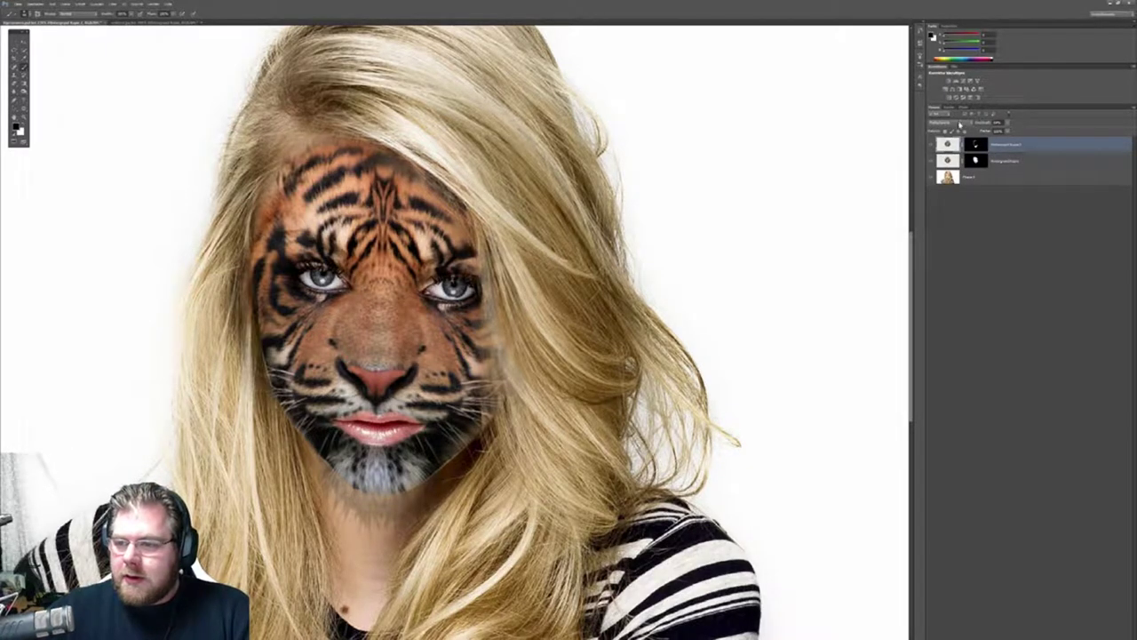
pyautogui.click(960, 123)
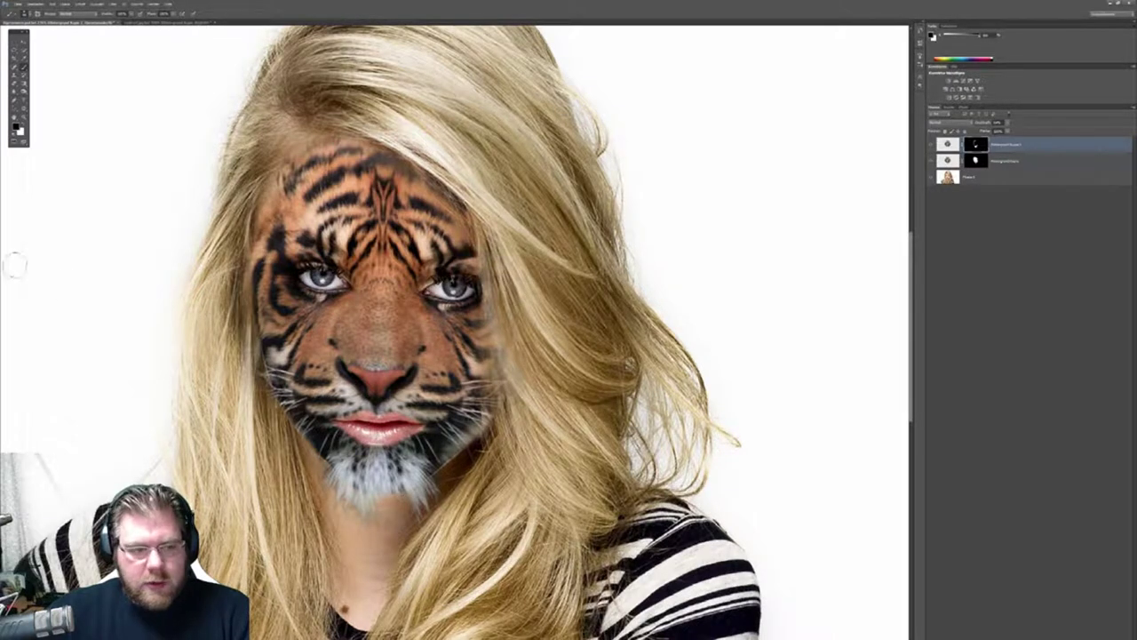
# Paint the white chin fur back in on the tiger layer's mask.
pyautogui.press('x')
pyautogui.moveTo(404, 511); pyautogui.dragTo(384, 494)
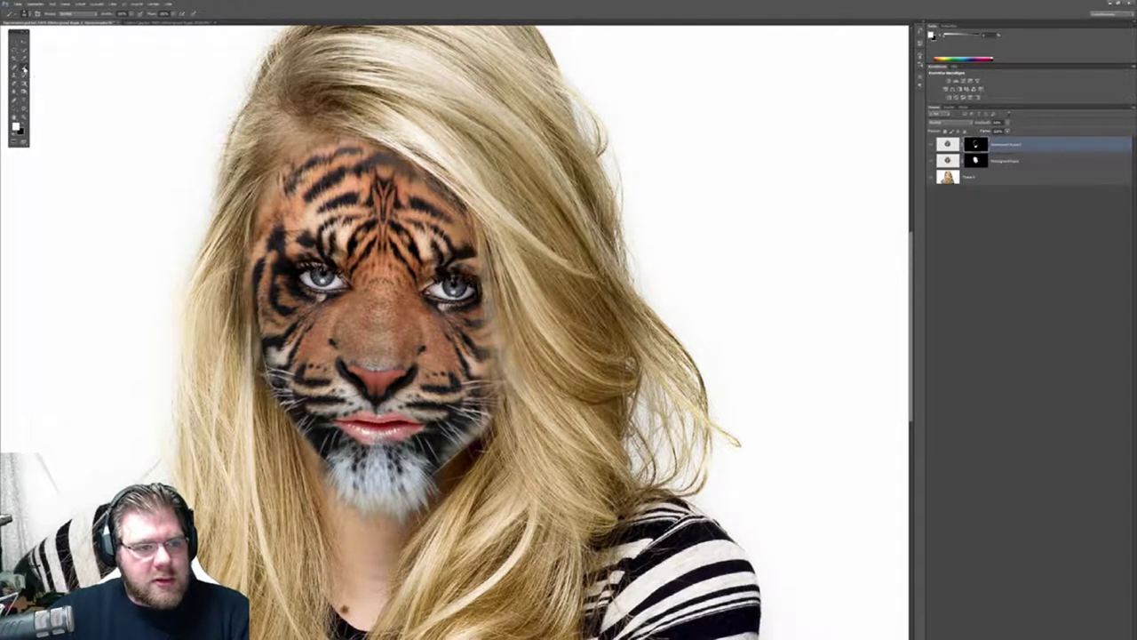
pyautogui.click(24, 124)
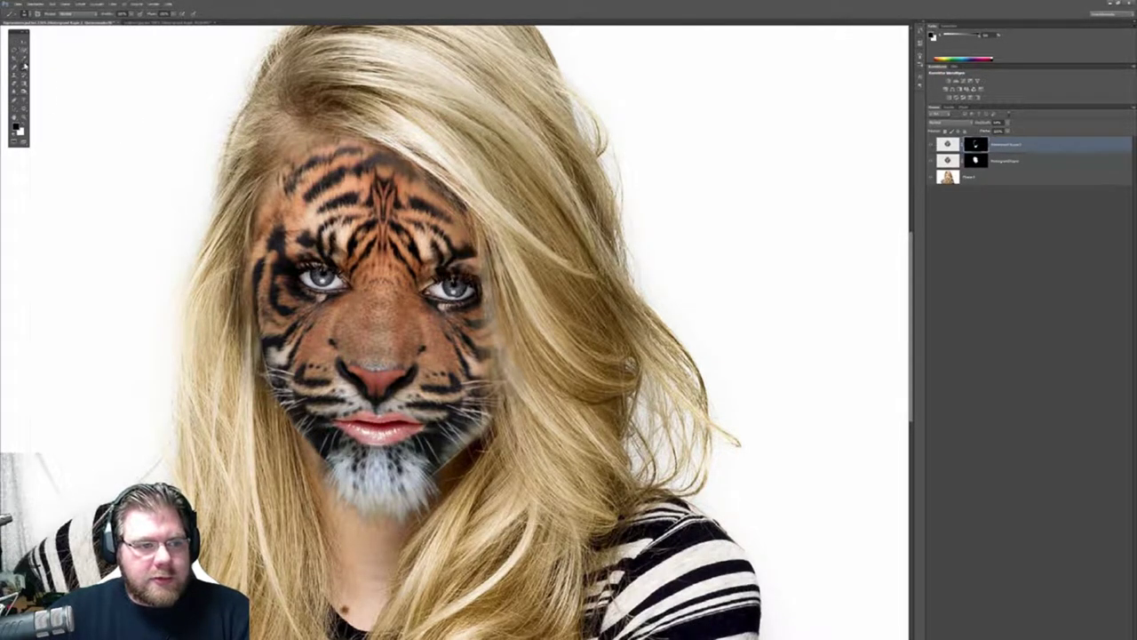
pyautogui.click(24, 124)
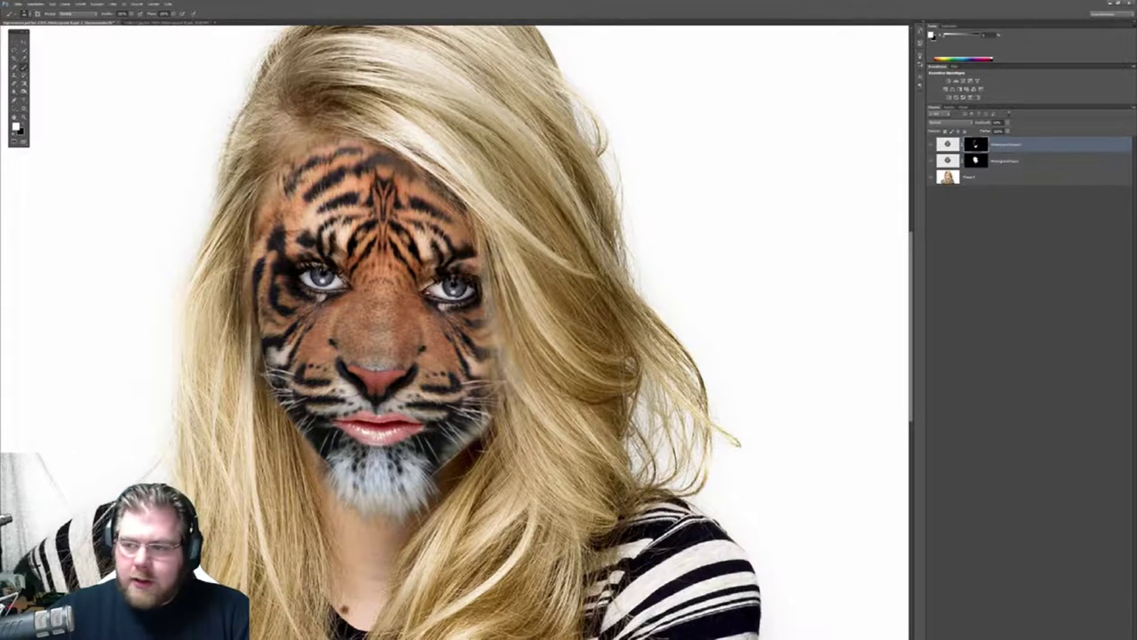
# Duplicate the portrait layer Ebene 1 and move the copy to the top of the stack.
pyautogui.click(1032, 161)
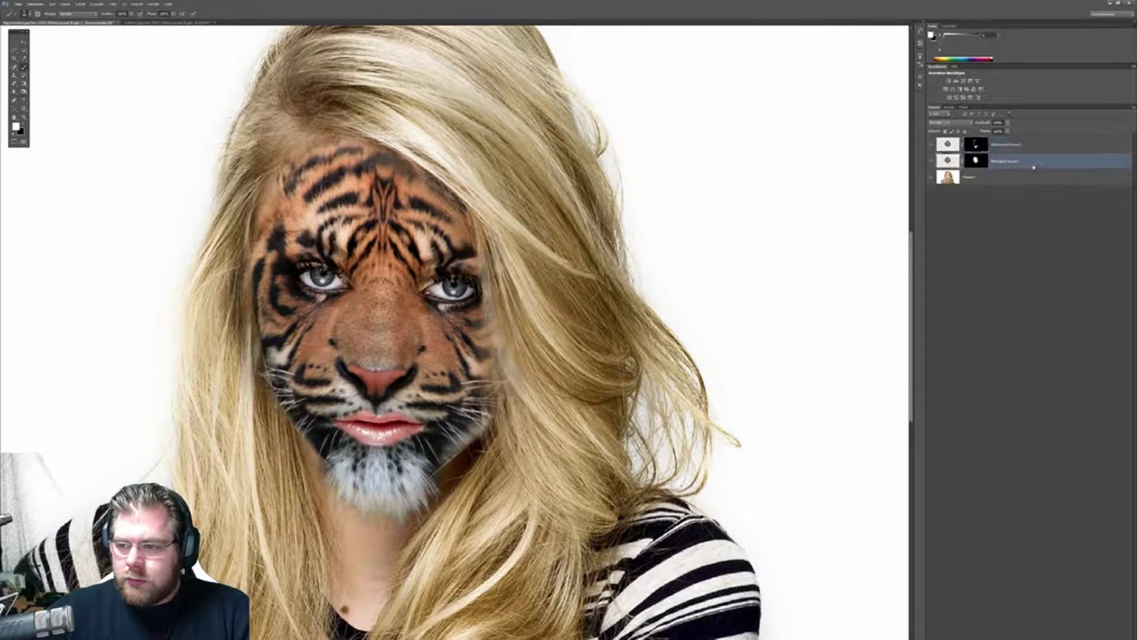
pyautogui.click(995, 180)
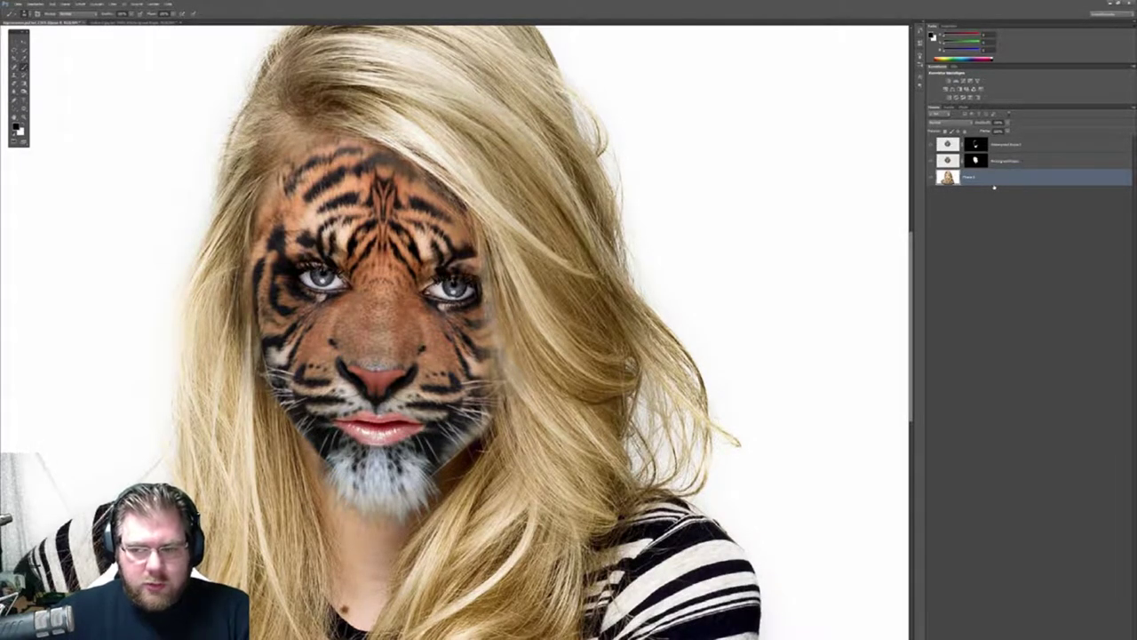
pyautogui.hotkey('ctrl', 'j')
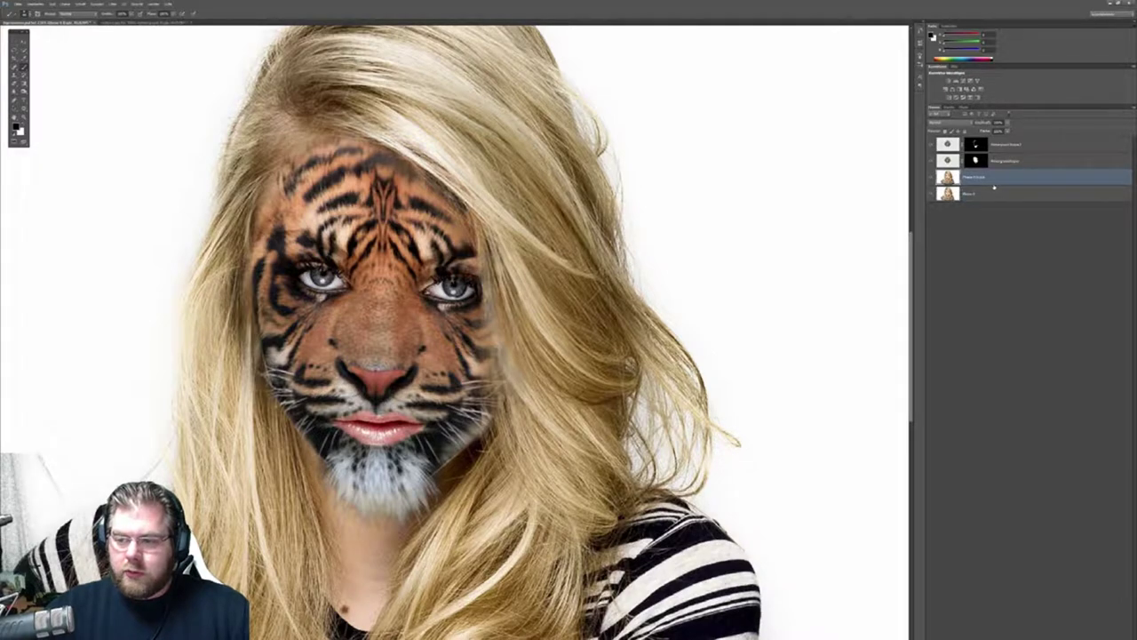
pyautogui.moveTo(994, 176)
pyautogui.mouseDown()
pyautogui.moveTo(977, 160)
pyautogui.moveTo(984, 145)
pyautogui.mouseUp()
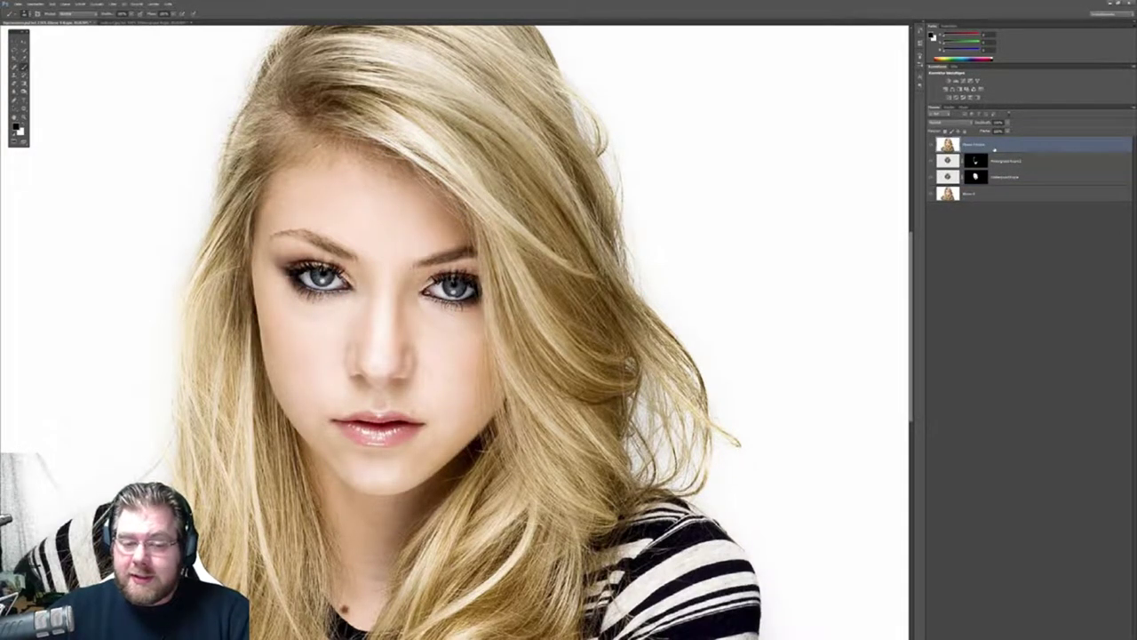
# Blend the portrait copy so the tiger shows through, then add a Hue/Saturation adjustment layer.
pyautogui.click(973, 124)
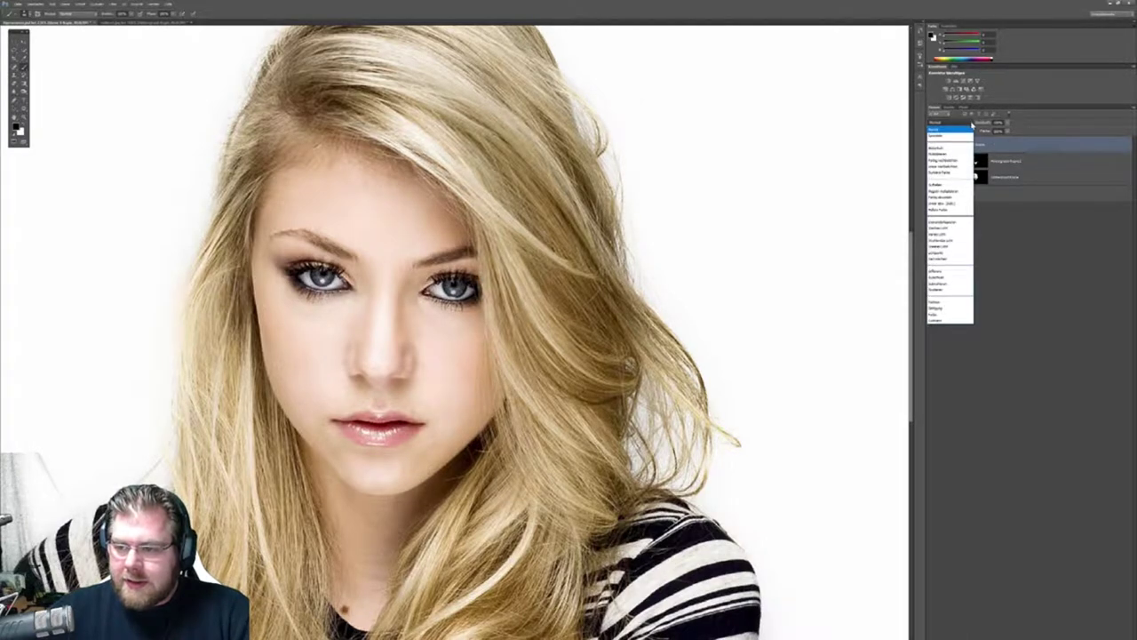
pyautogui.click(986, 140)
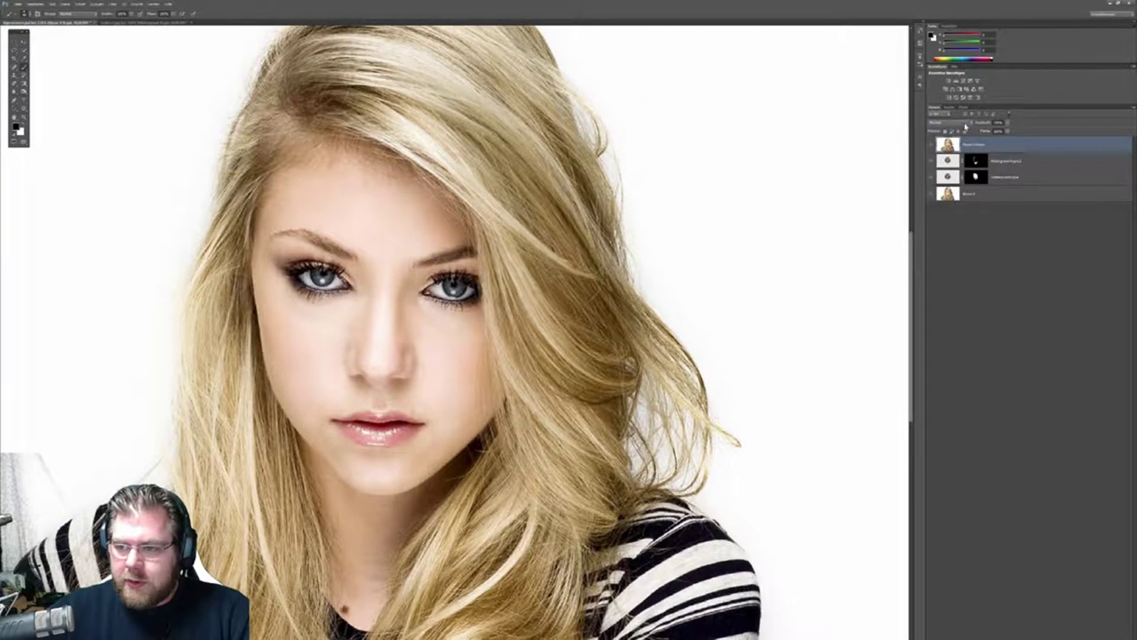
pyautogui.click(966, 123)
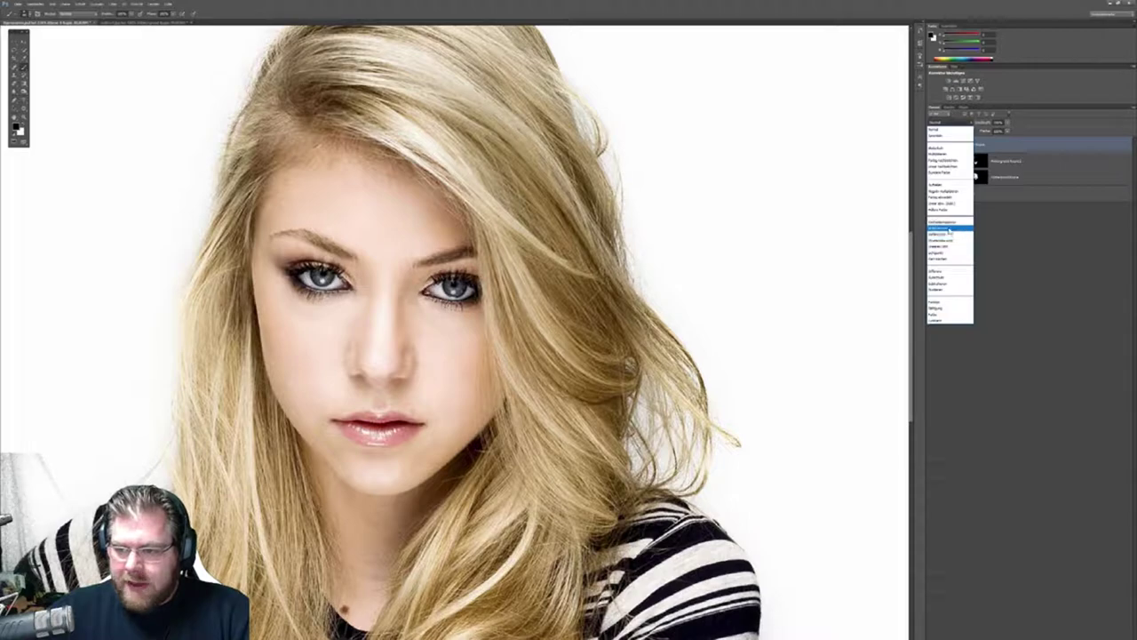
pyautogui.click(948, 229)
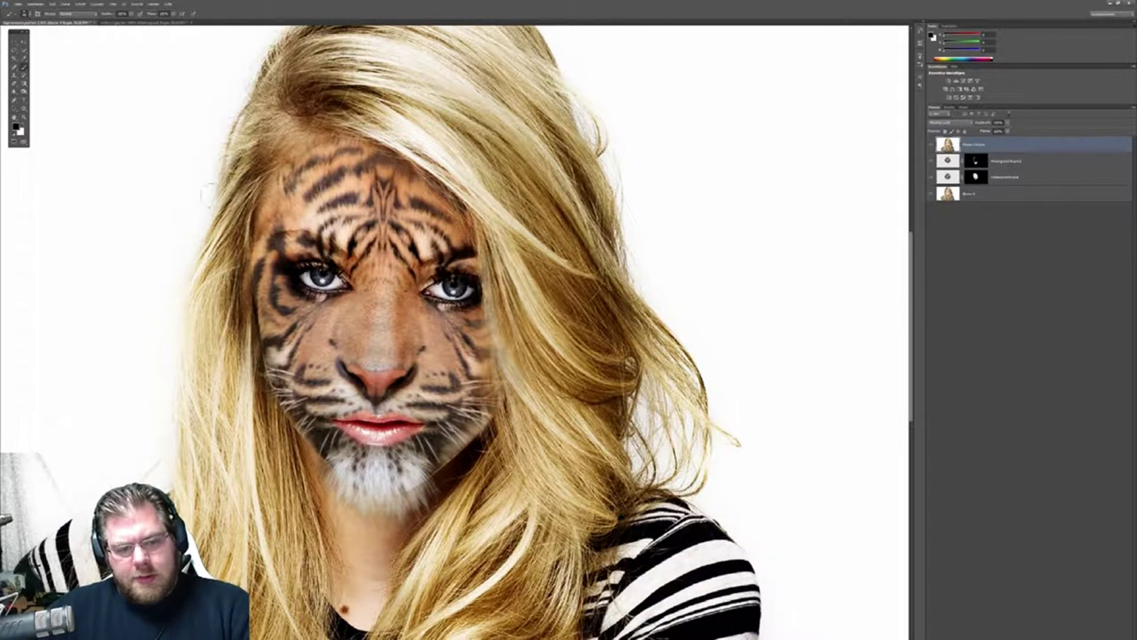
pyautogui.press('z')
pyautogui.hotkey('ctrl', '-')
pyautogui.hotkey('ctrl', '-')
pyautogui.hotkey('ctrl', '-')
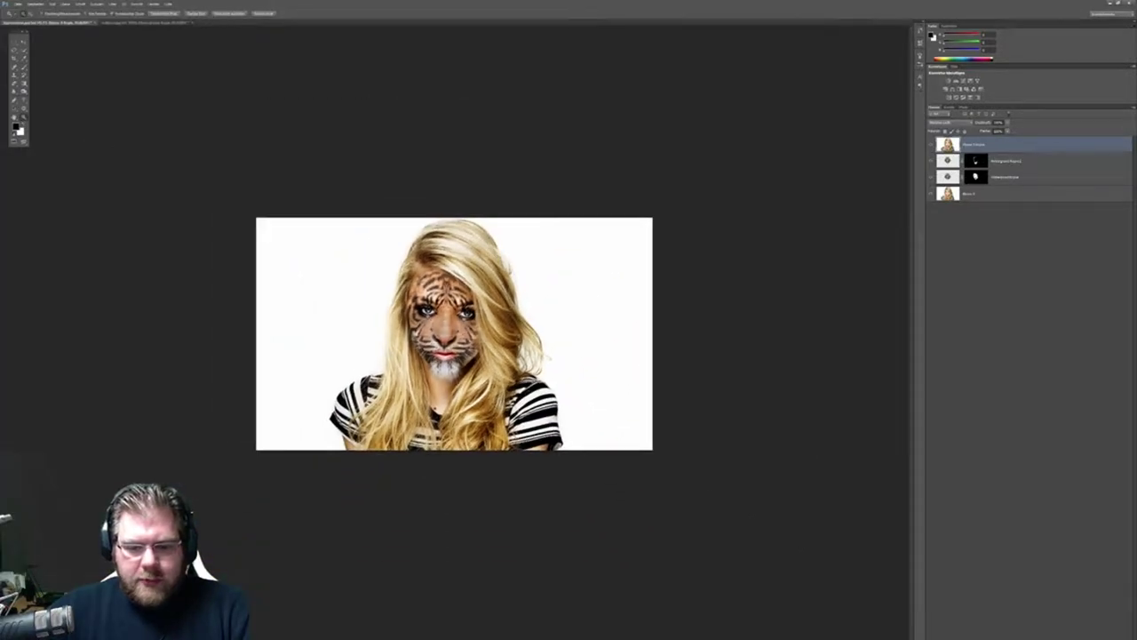
pyautogui.hotkey('ctrl', '+')
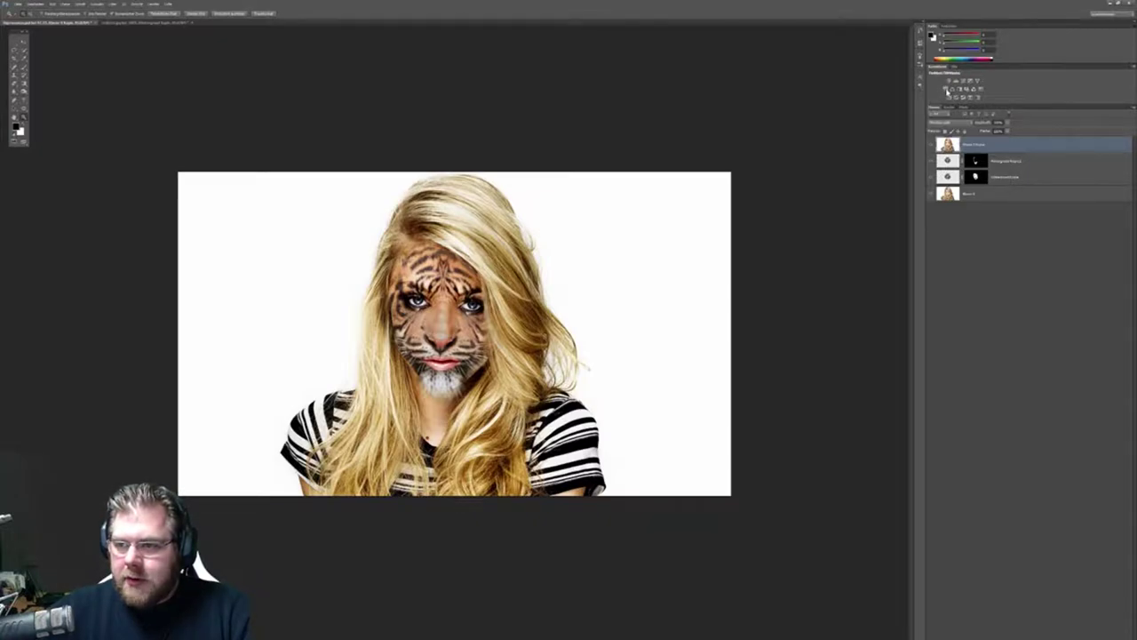
pyautogui.click(946, 90)
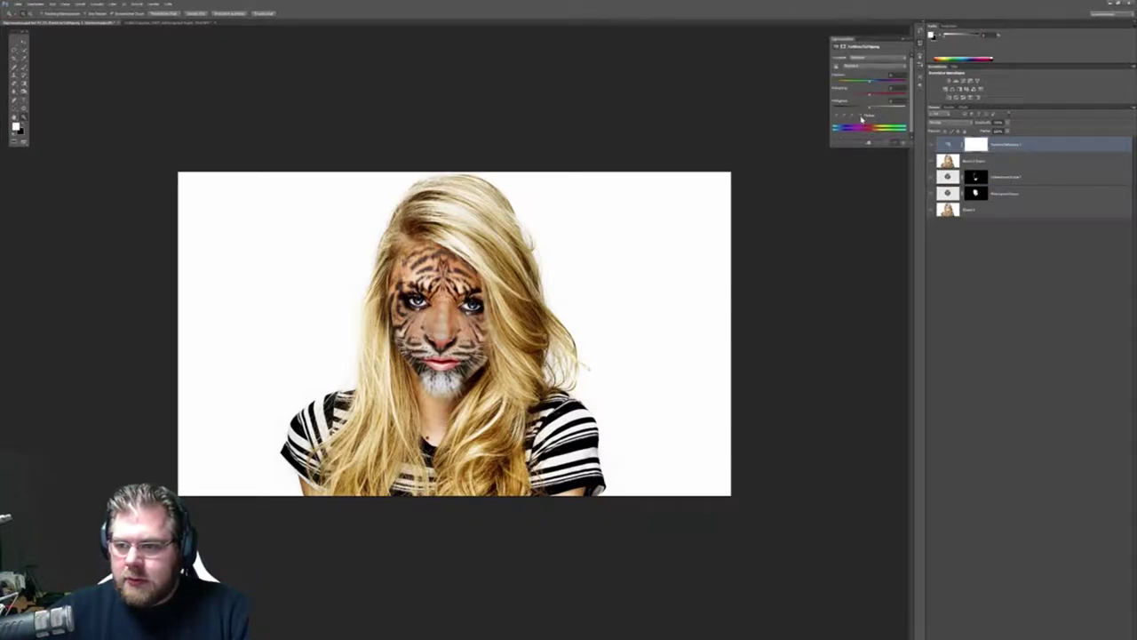
# Clip the Hue/Saturation layer to the portrait copy and shift hue and saturation toward copper orange.
pyautogui.click(869, 144)
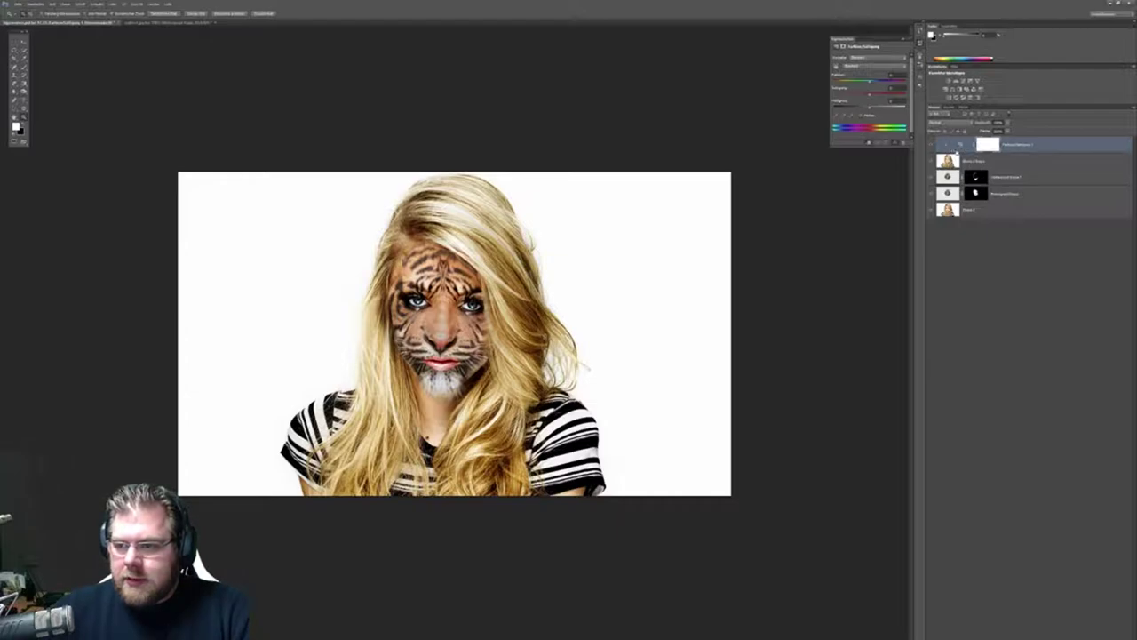
pyautogui.moveTo(871, 84); pyautogui.dragTo(867, 88)
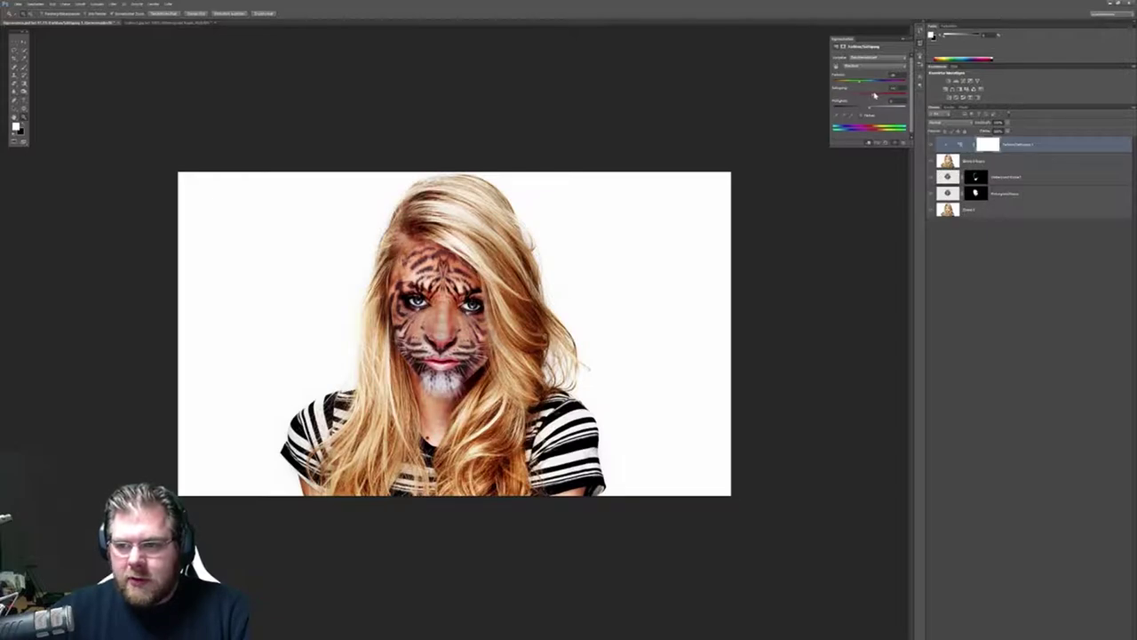
pyautogui.moveTo(875, 94)
pyautogui.mouseDown()
pyautogui.moveTo(885, 92)
pyautogui.moveTo(867, 106)
pyautogui.mouseUp()
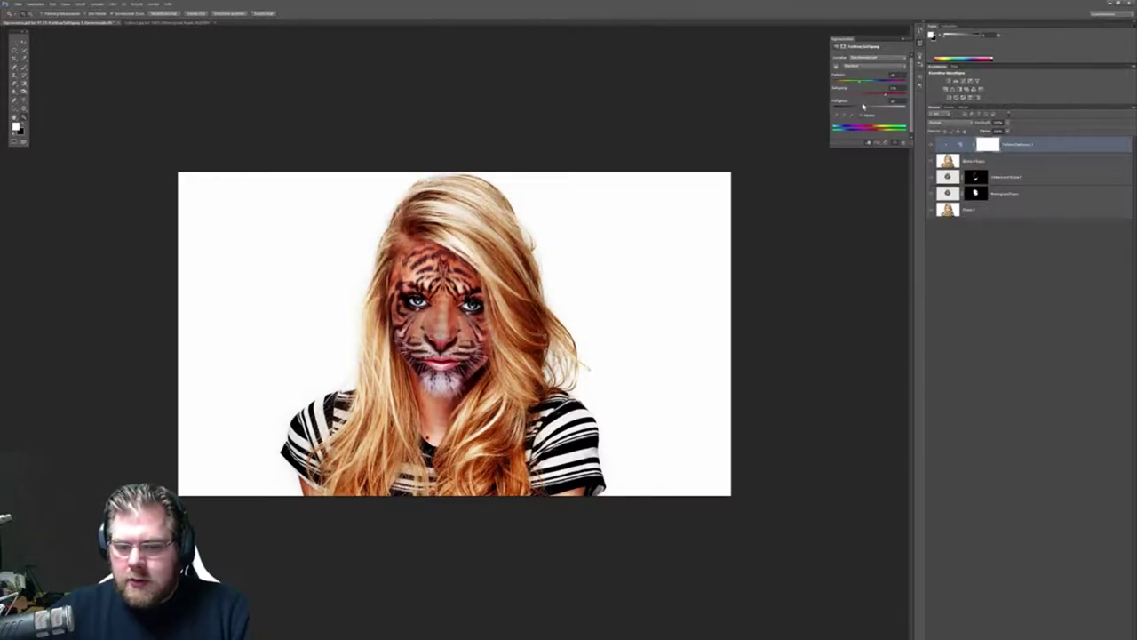
pyautogui.click(905, 40)
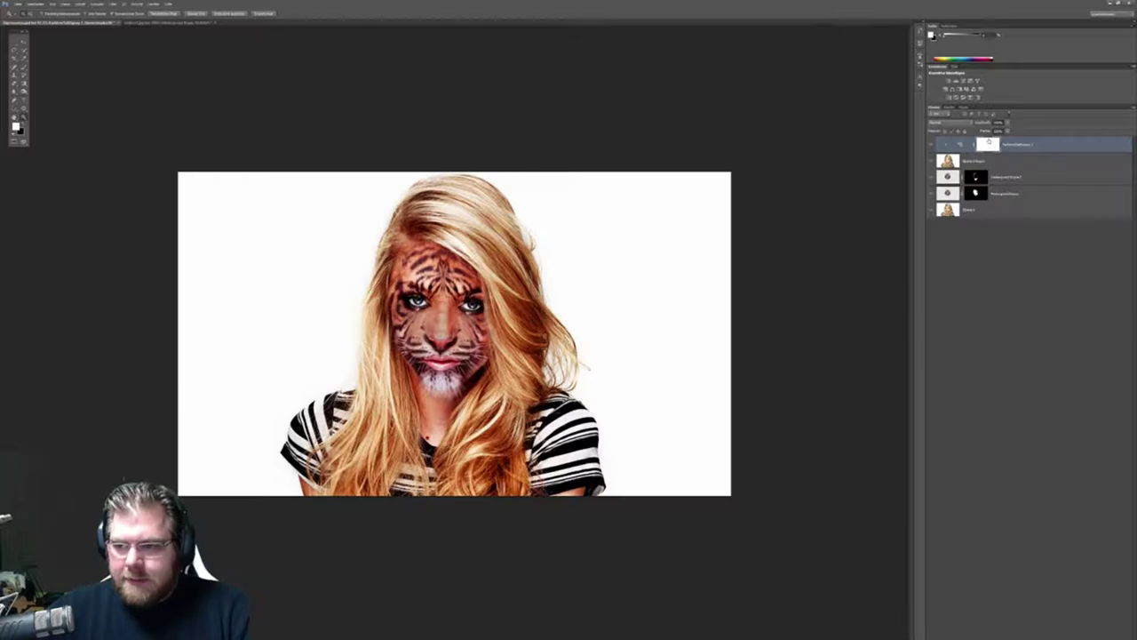
pyautogui.click(948, 108)
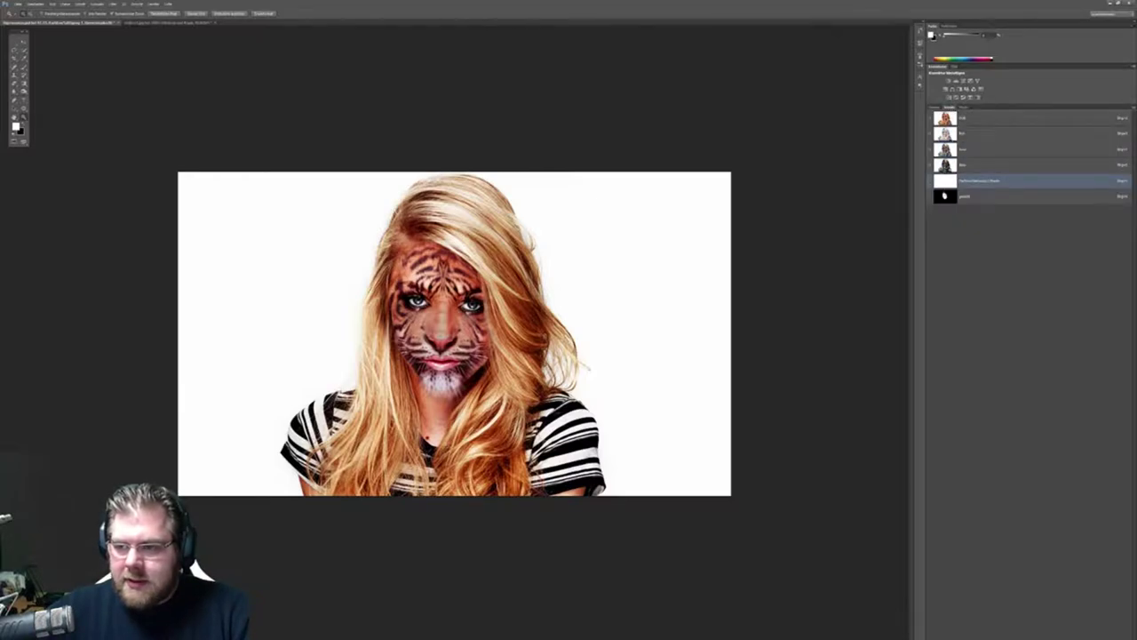
# Inspect the face mask channel over the photo, then return to the layers.
pyautogui.click(945, 196)
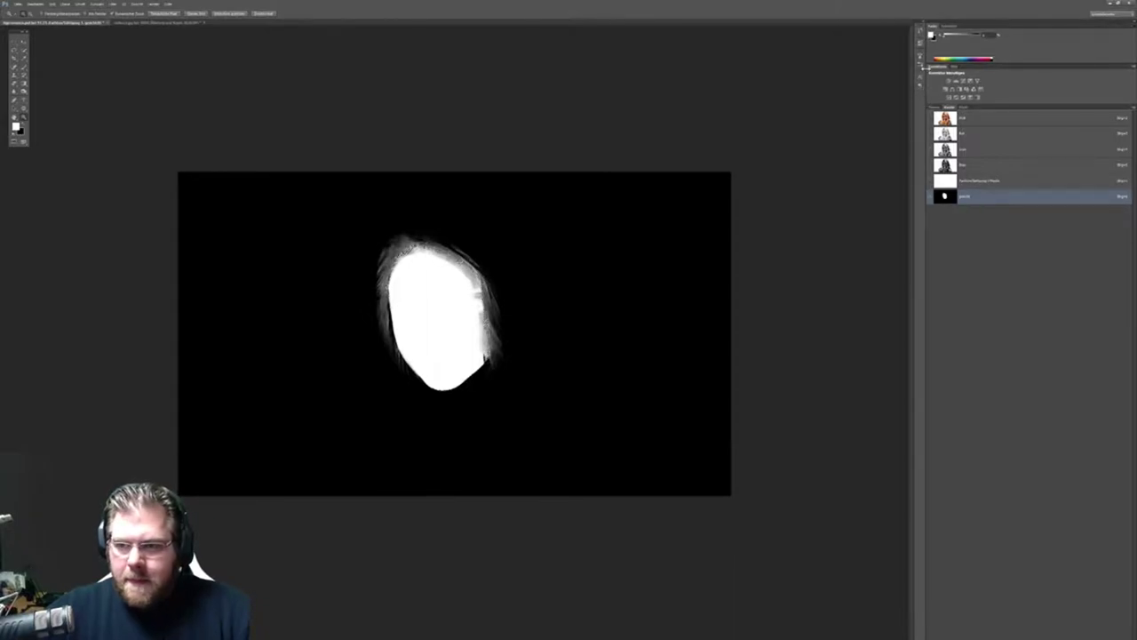
pyautogui.click(935, 107)
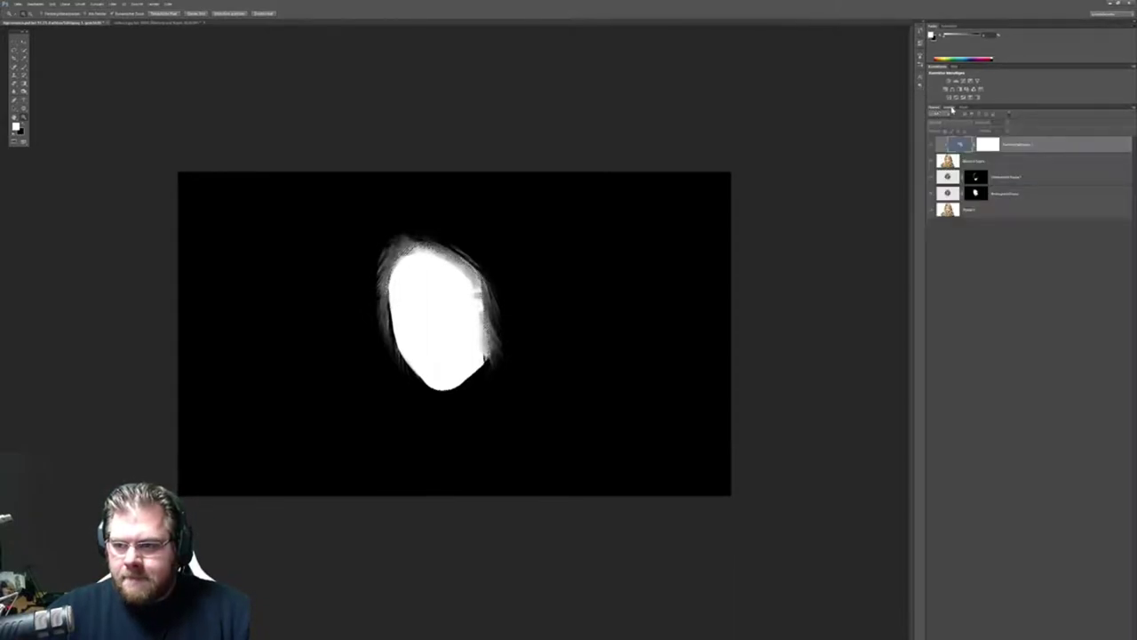
pyautogui.click(949, 108)
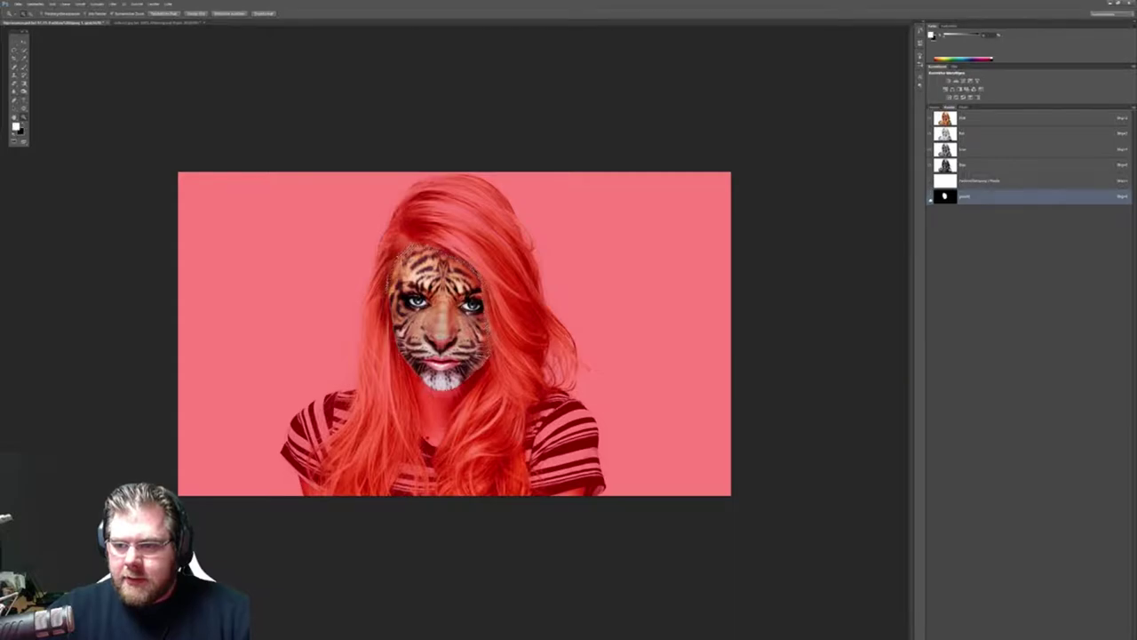
pyautogui.click(942, 117)
pyautogui.click(935, 108)
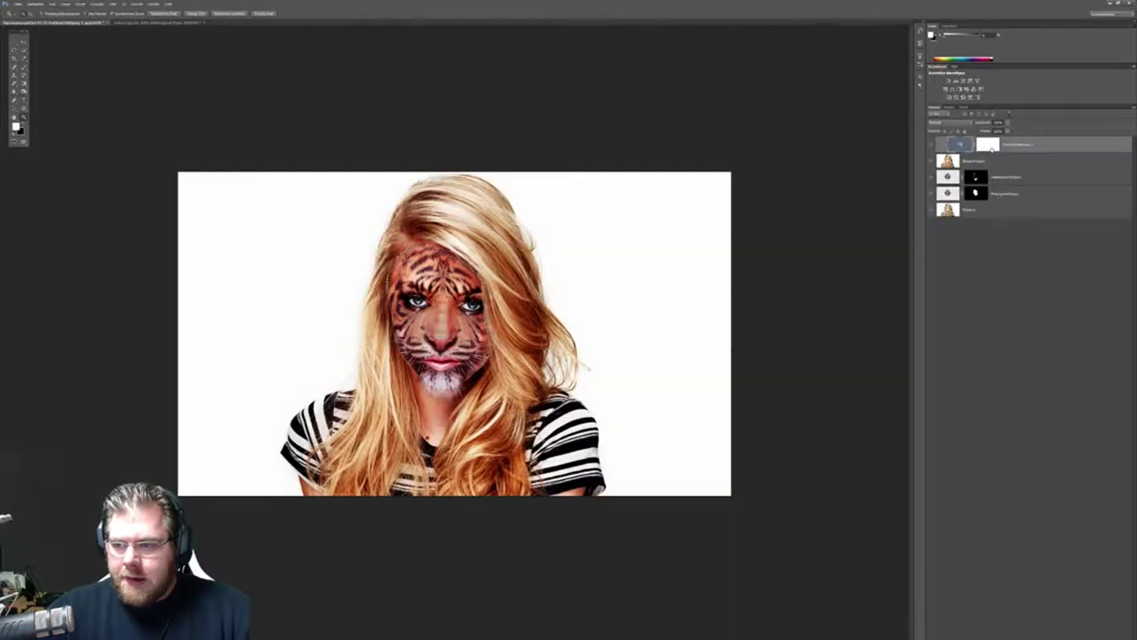
# Replace the adjustment's mask with an inverted face mask so only the hair is recoloured.
pyautogui.click(992, 147)
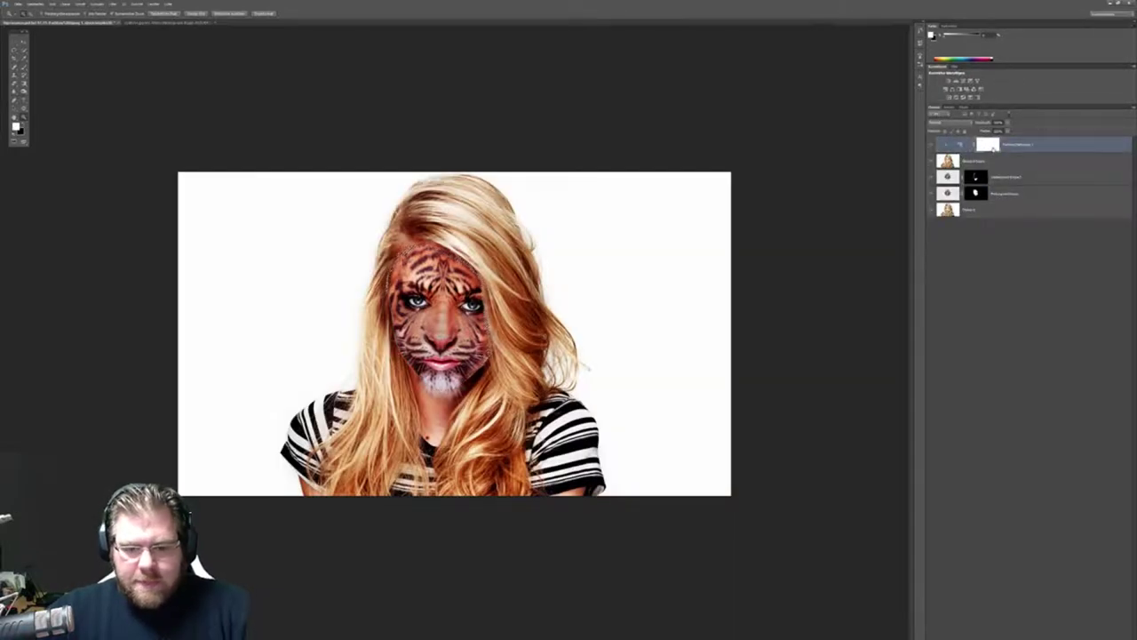
pyautogui.rightClick(993, 147)
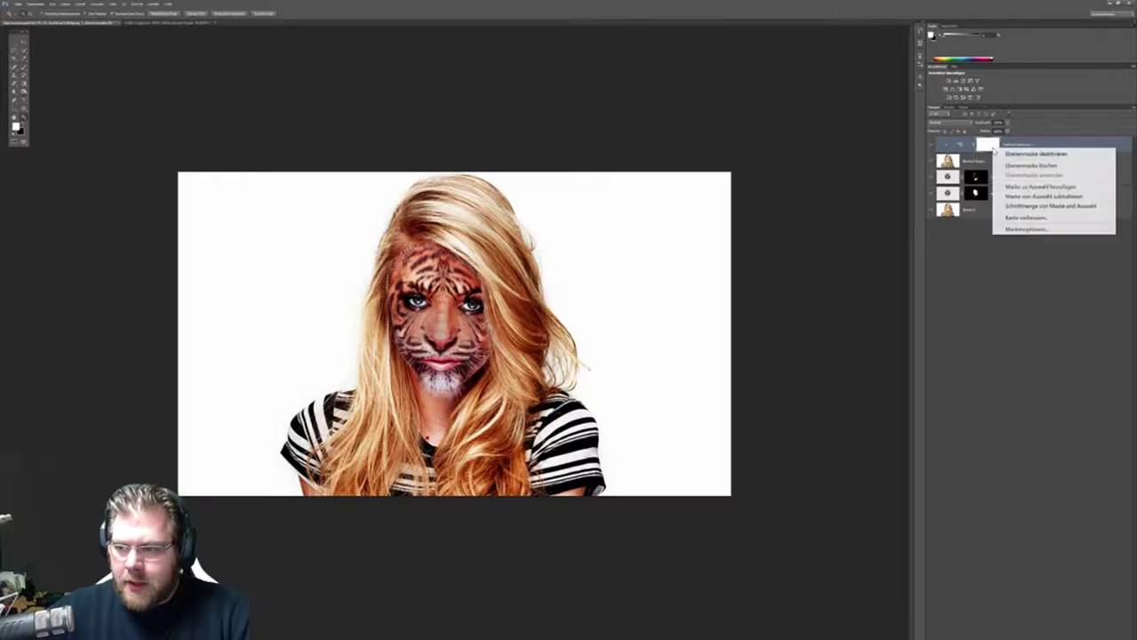
pyautogui.click(1017, 156)
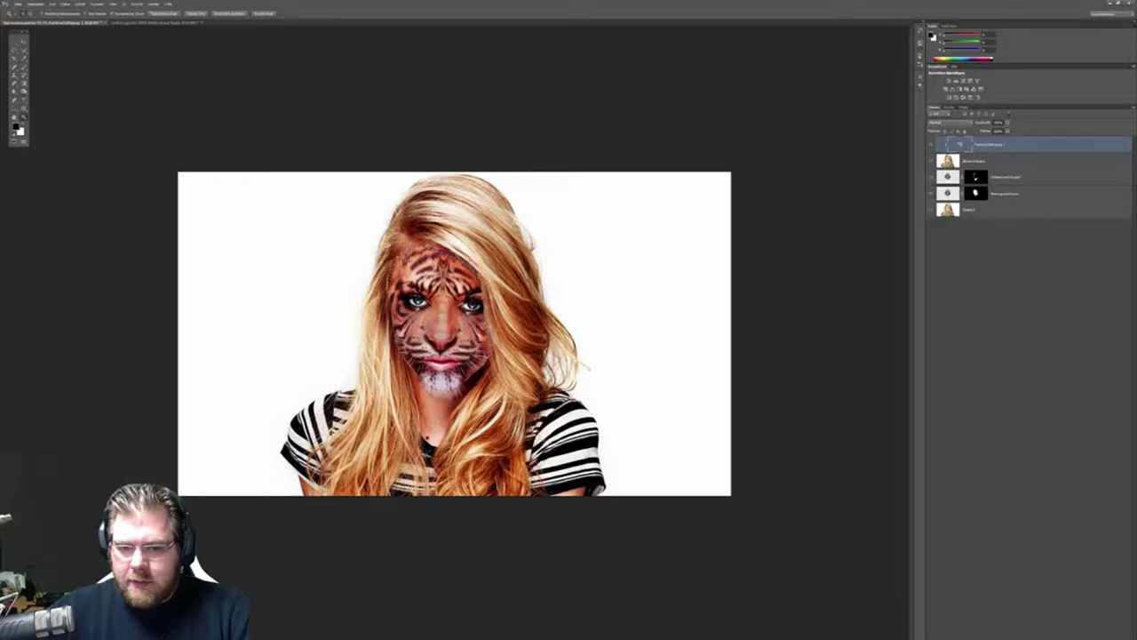
pyautogui.hotkey('ctrl', 'z')
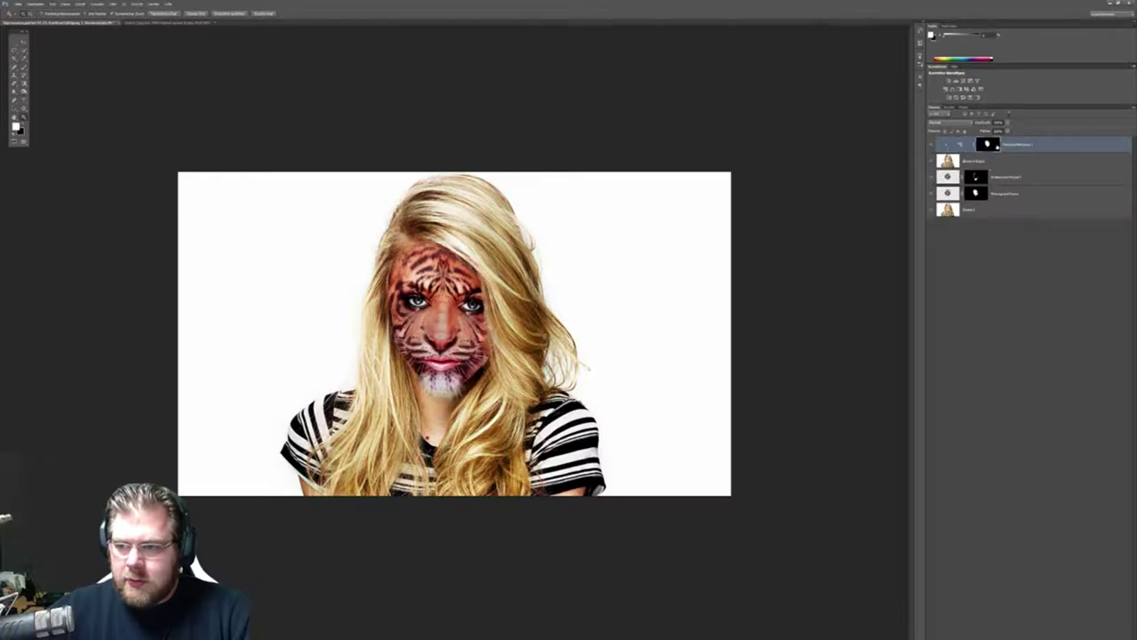
pyautogui.hotkey('ctrl', 'z')
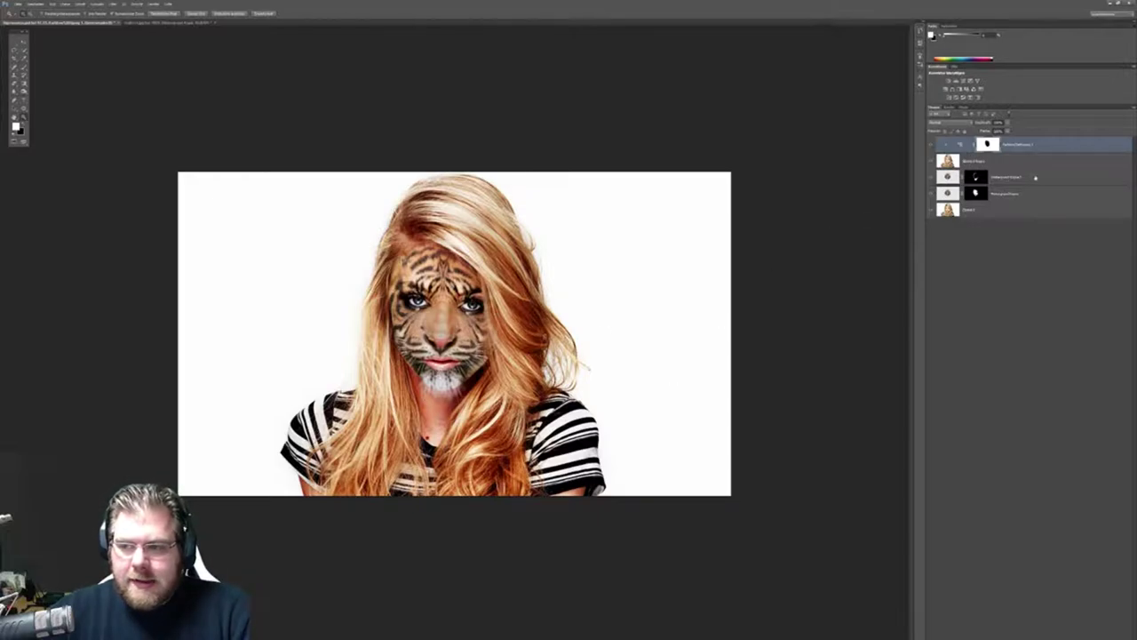
pyautogui.click(1036, 178)
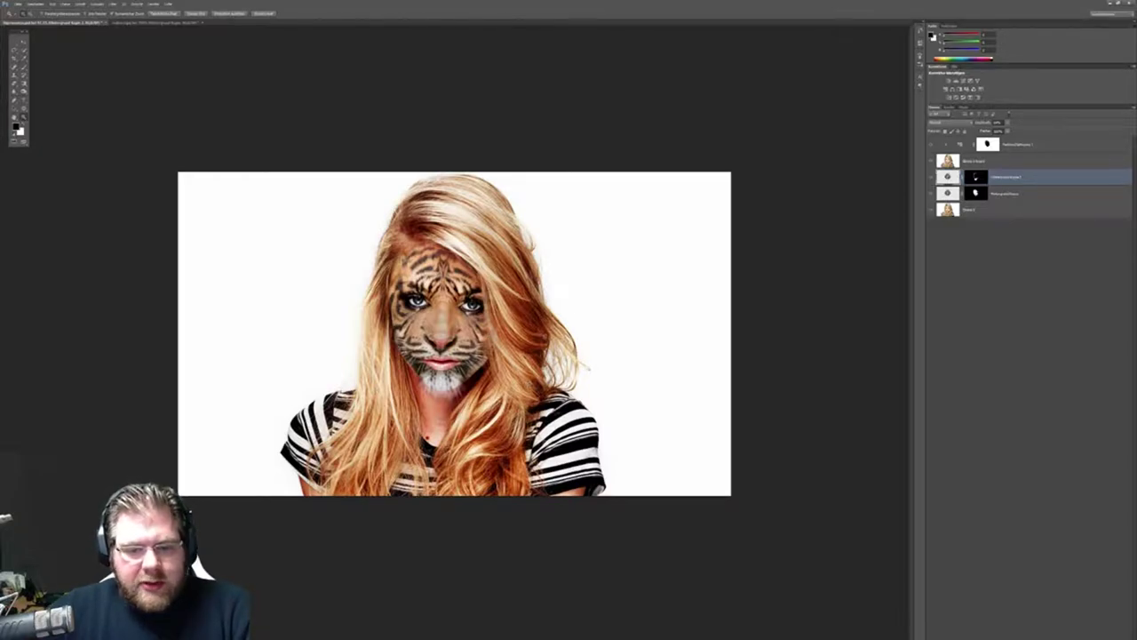
pyautogui.hotkey('ctrl', '+')
pyautogui.hotkey('ctrl', '+')
pyautogui.hotkey('ctrl', '+')
pyautogui.hotkey('ctrl', '+')
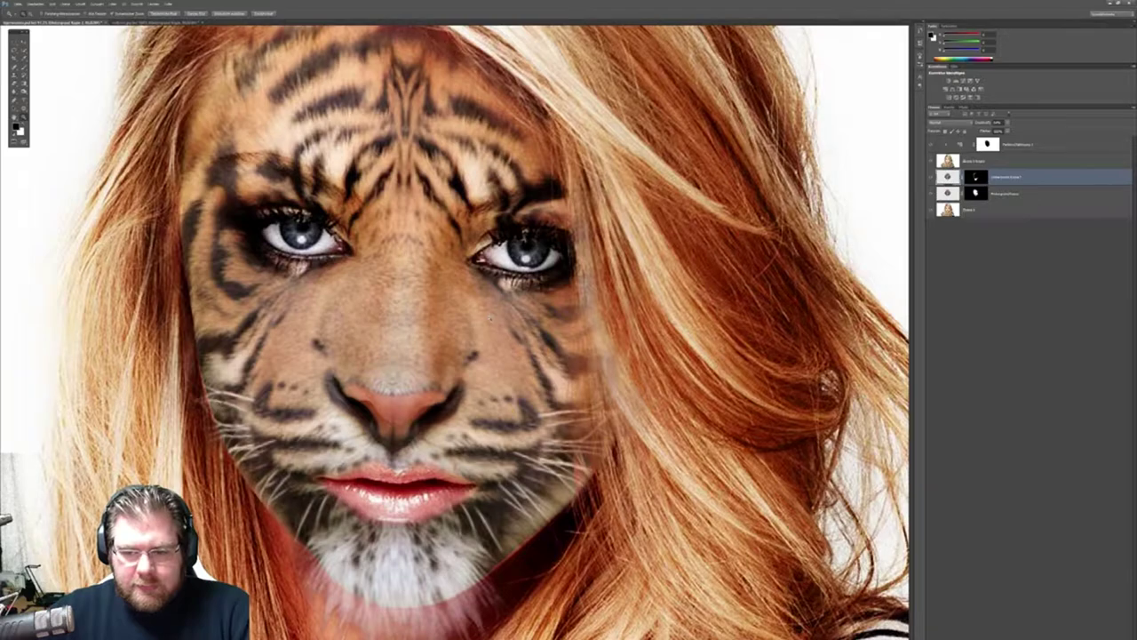
pyautogui.hotkey('ctrl', '-')
pyautogui.hotkey('ctrl', '+')
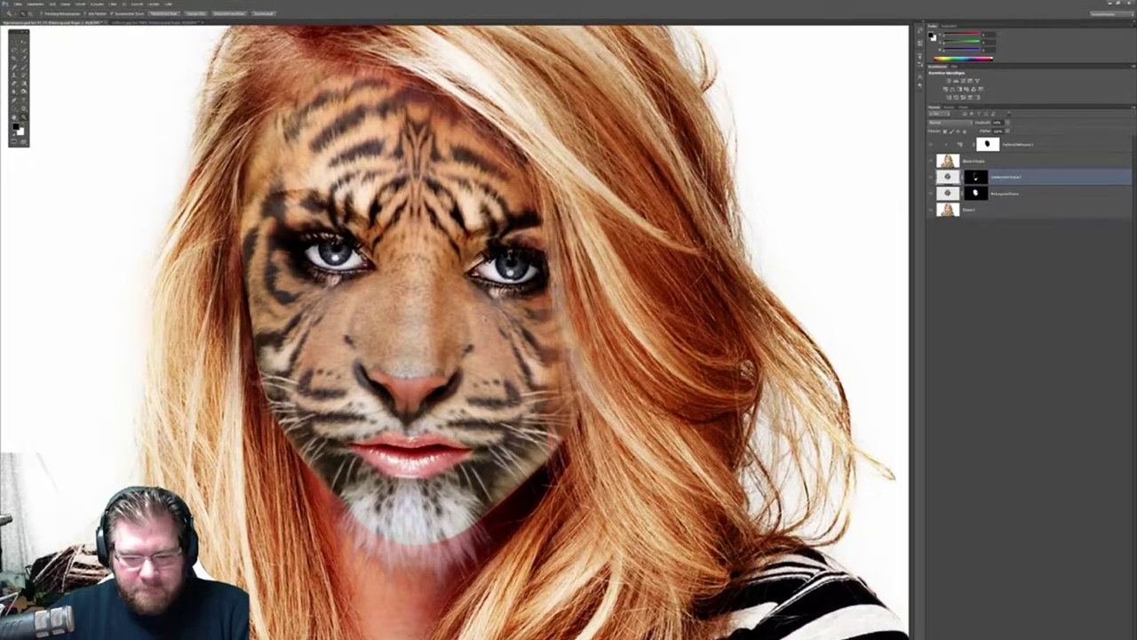
pyautogui.hotkey('ctrl', '-')
pyautogui.hotkey('ctrl', '-')
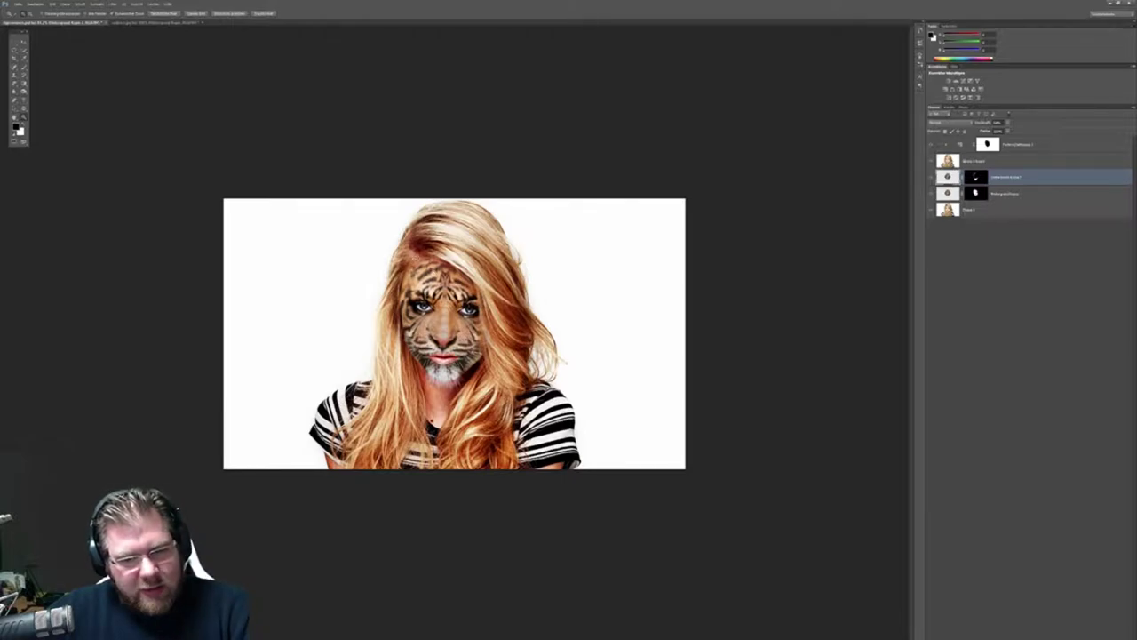
pyautogui.scroll(3, 454, 334)
pyautogui.scroll(3, 448, 266)
pyautogui.scroll(2, 449, 258)
pyautogui.scroll(2, 448, 249)
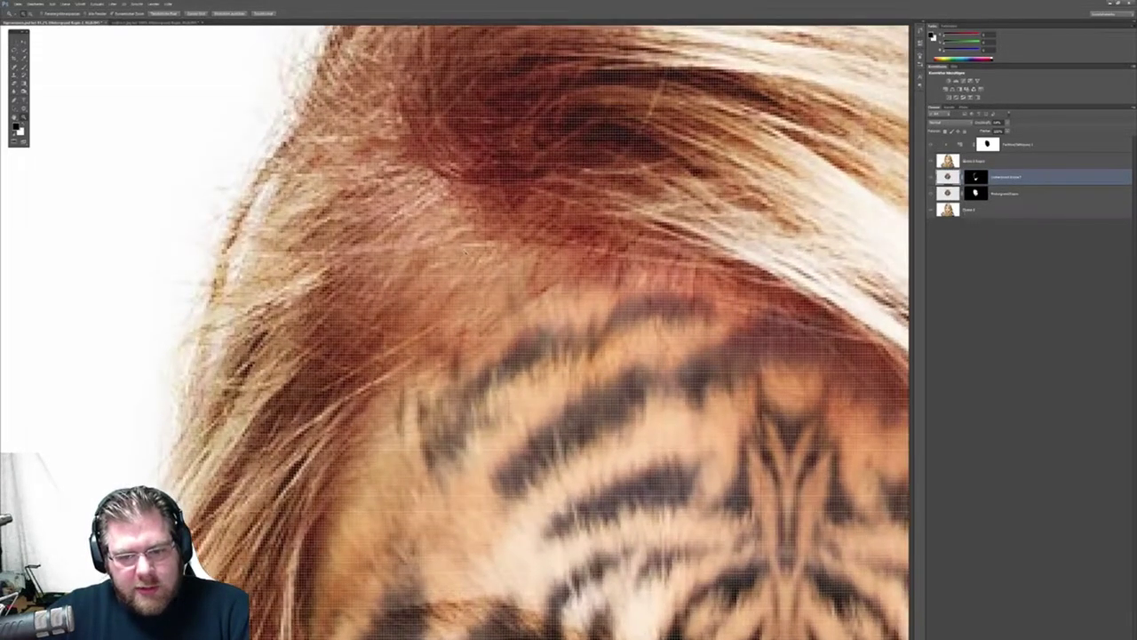
pyautogui.hotkey('ctrl', '1')
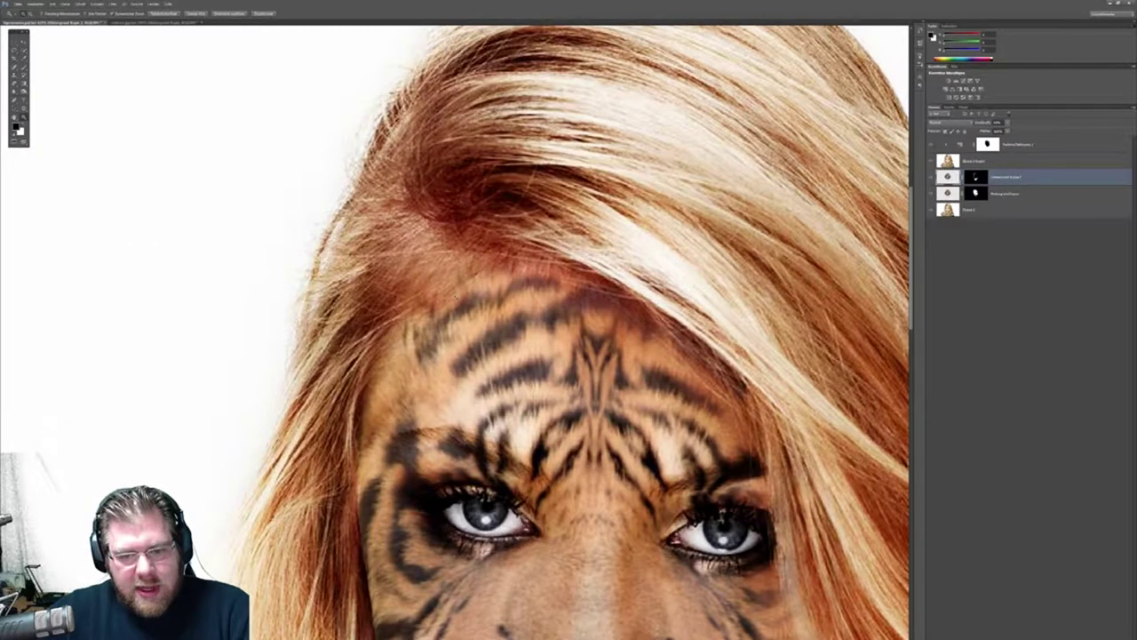
pyautogui.scroll(-5, 529, 344)
pyautogui.hotkey('ctrl', '0')
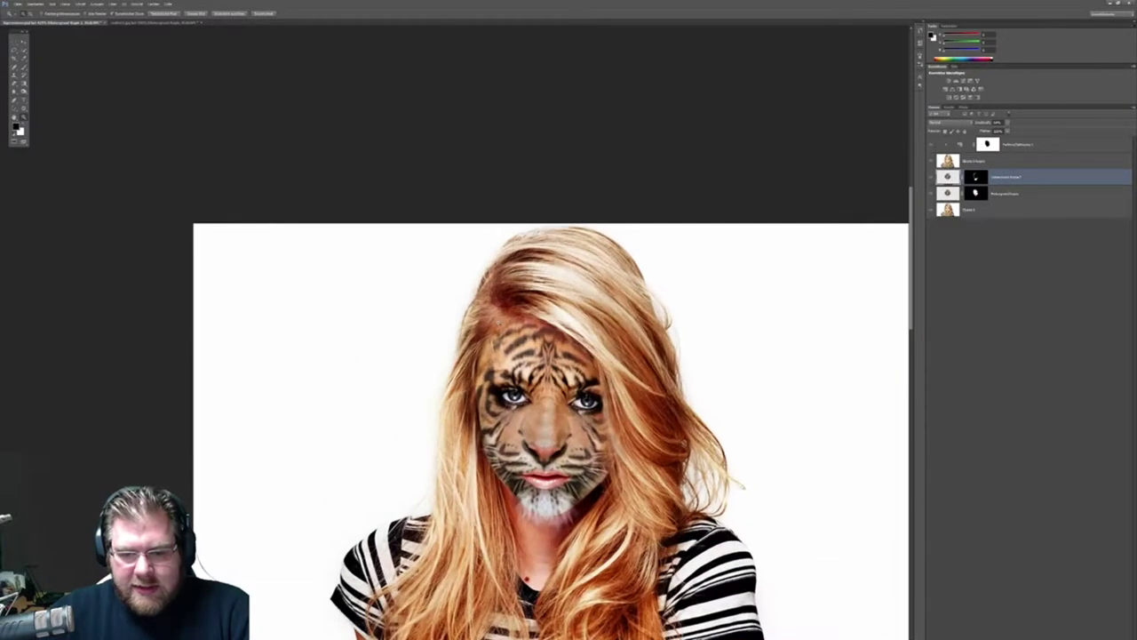
pyautogui.scroll(3, 465, 399)
pyautogui.scroll(2, 466, 400)
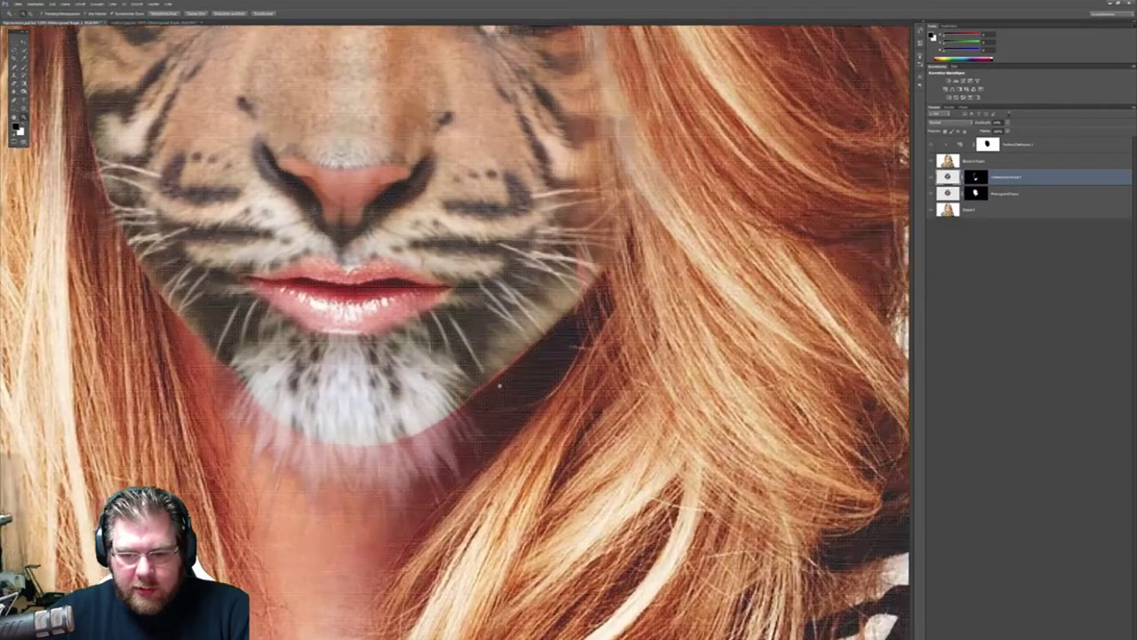
pyautogui.scroll(-2, 465, 400)
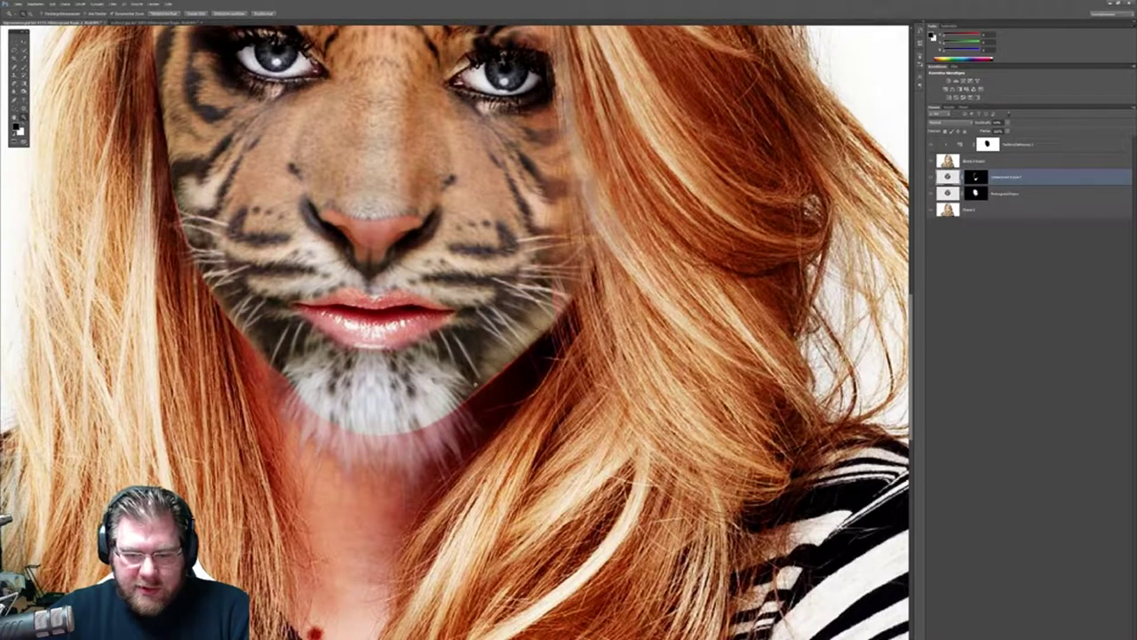
# Warp the tiger face layer so it follows the woman's chin and jawline.
pyautogui.click(1006, 162)
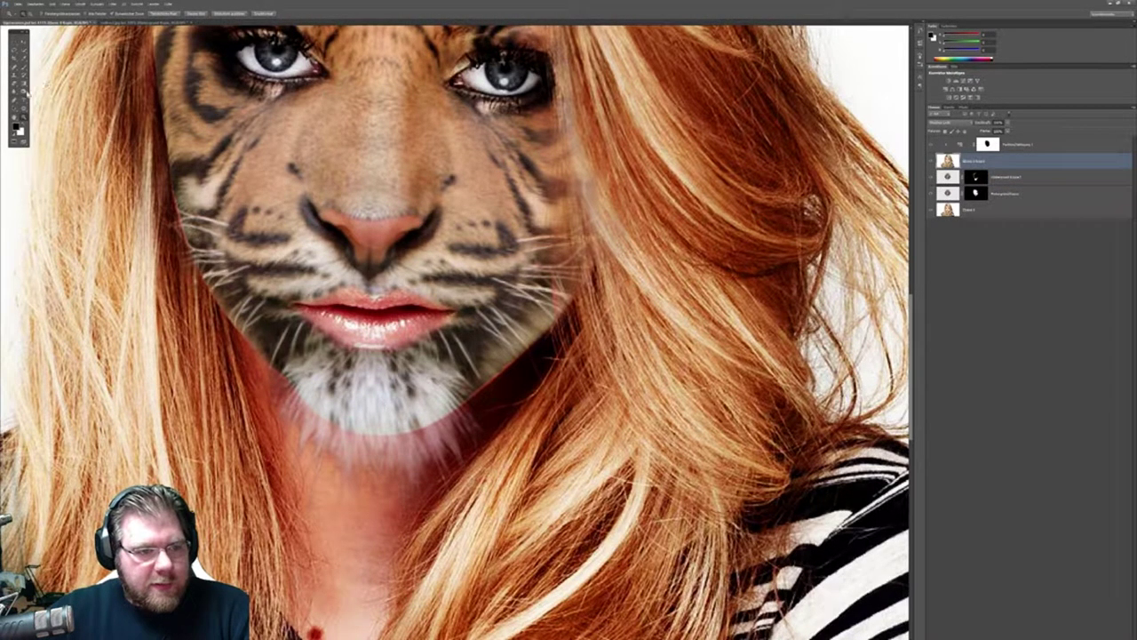
pyautogui.click(16, 86)
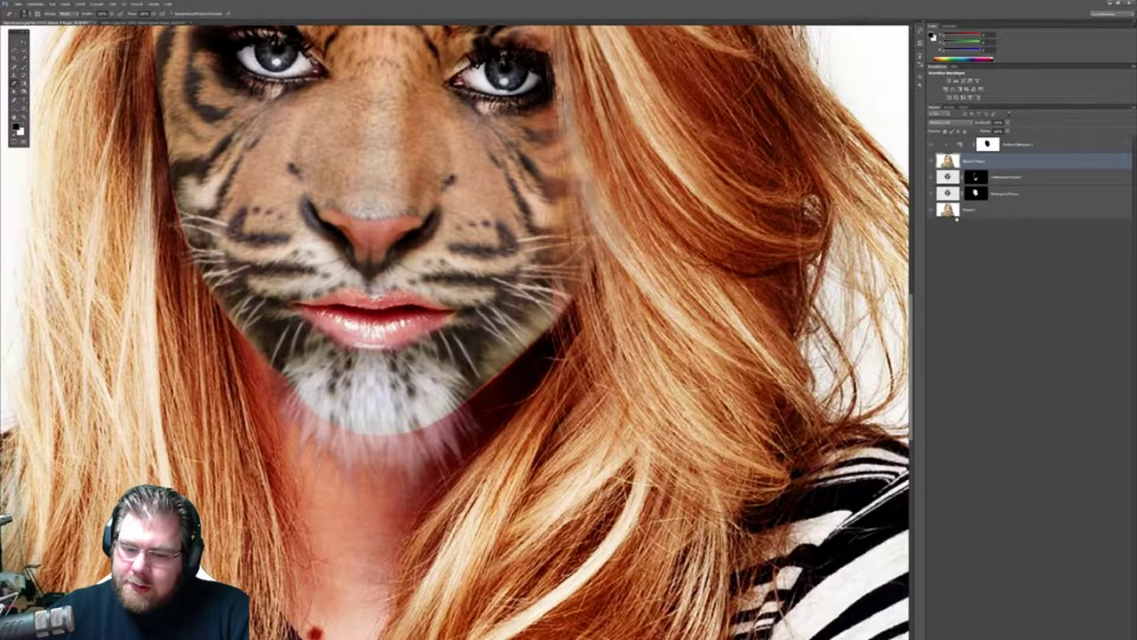
pyautogui.hotkey('alt', '[')
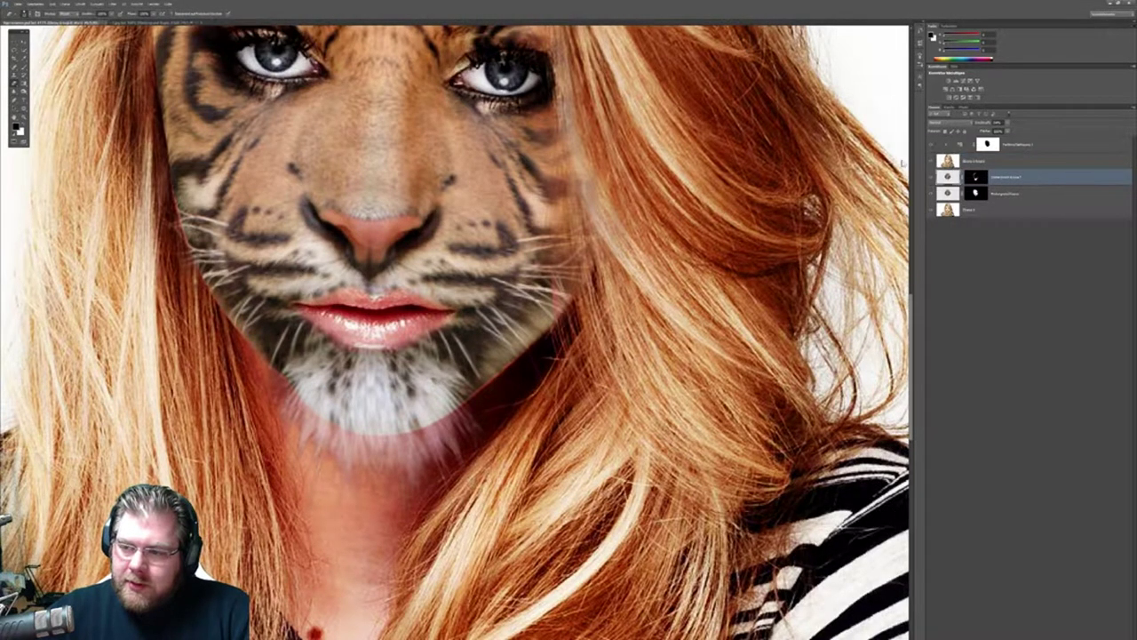
pyautogui.click(51, 7)
pyautogui.moveTo(98, 194)
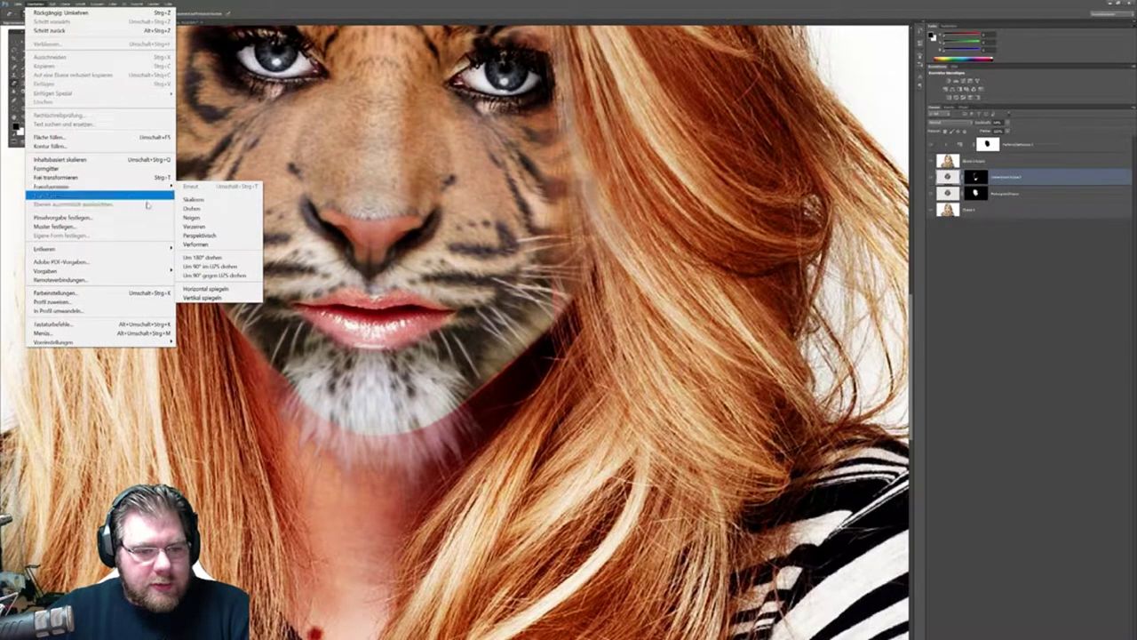
pyautogui.click(209, 245)
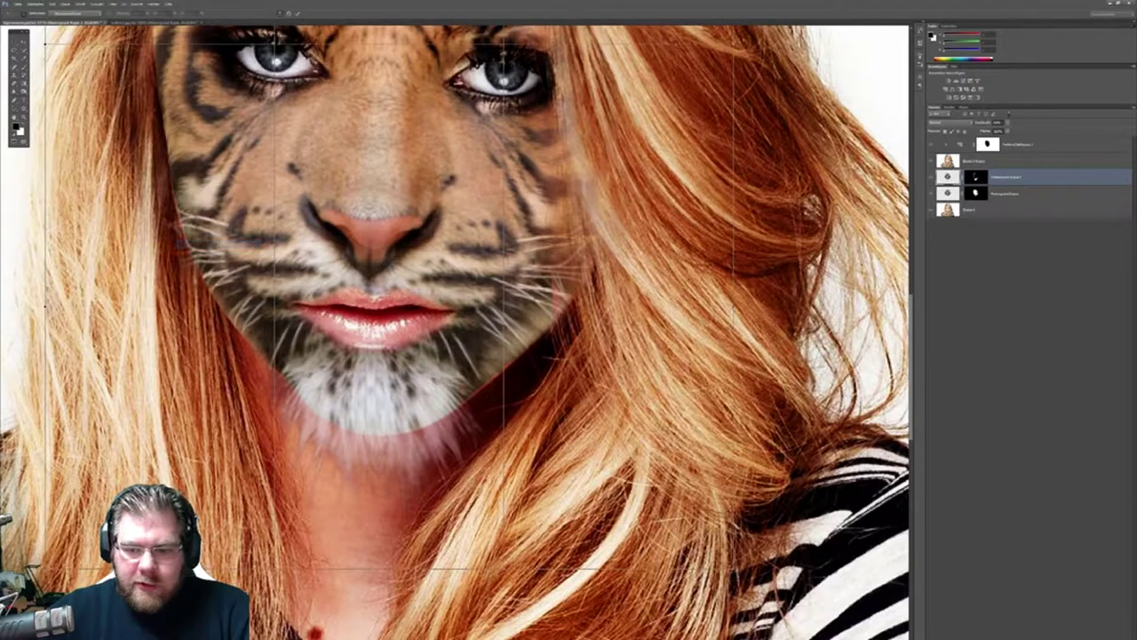
pyautogui.moveTo(484, 360); pyautogui.dragTo(485, 369)
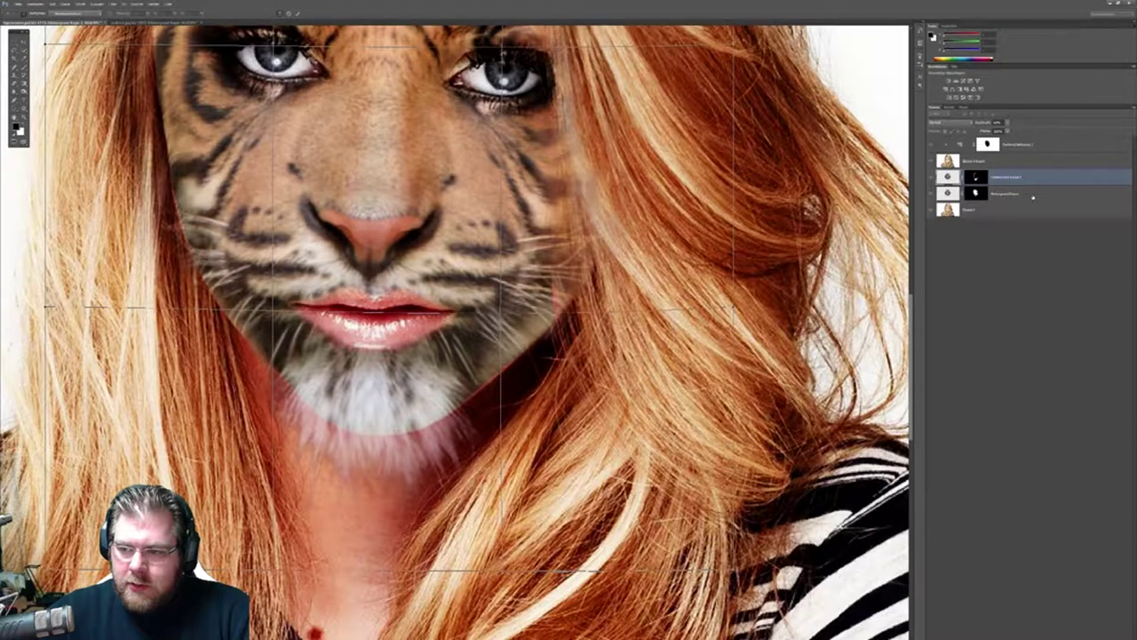
pyautogui.click(296, 13)
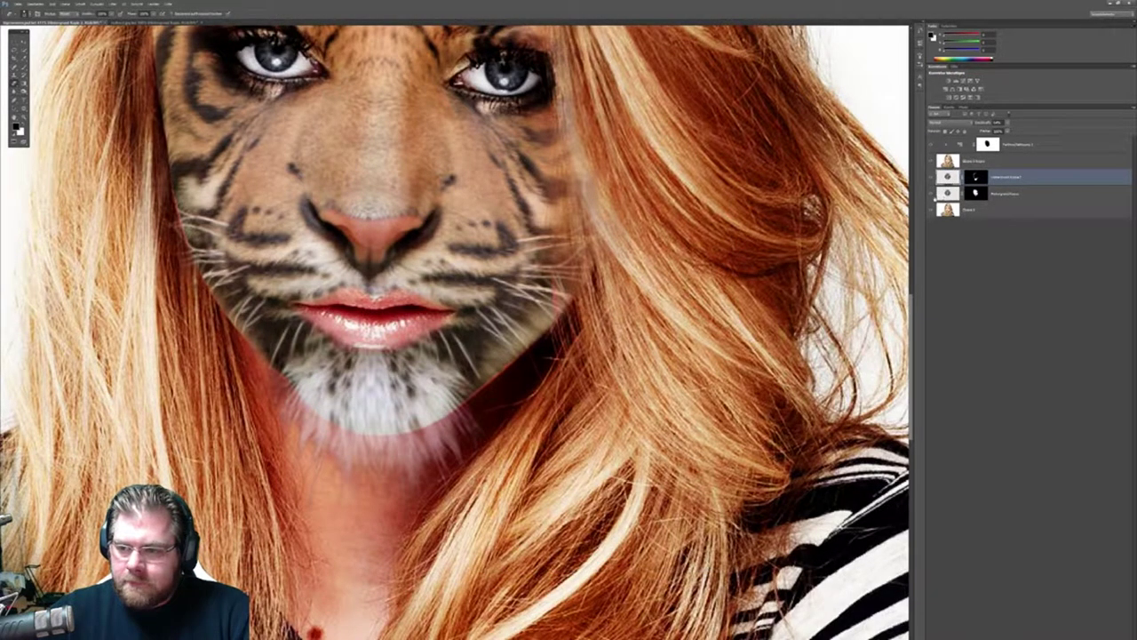
# Toggle the tiger face and chin fur layers off and on to compare, then select the bottom portrait layer.
pyautogui.click(931, 176)
pyautogui.click(931, 181)
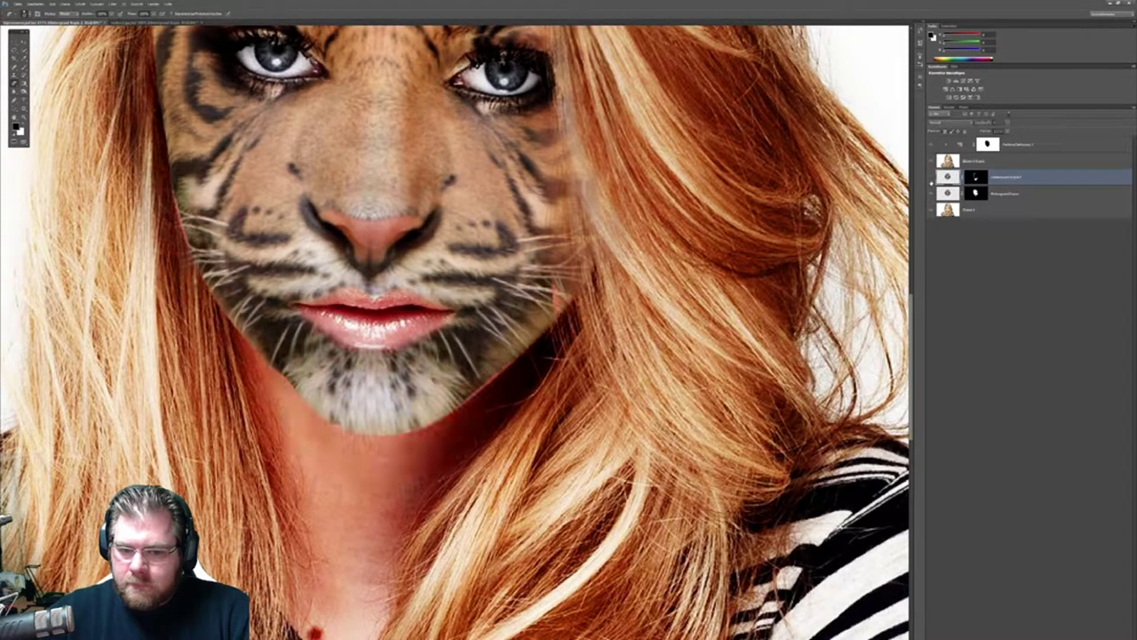
pyautogui.click(931, 177)
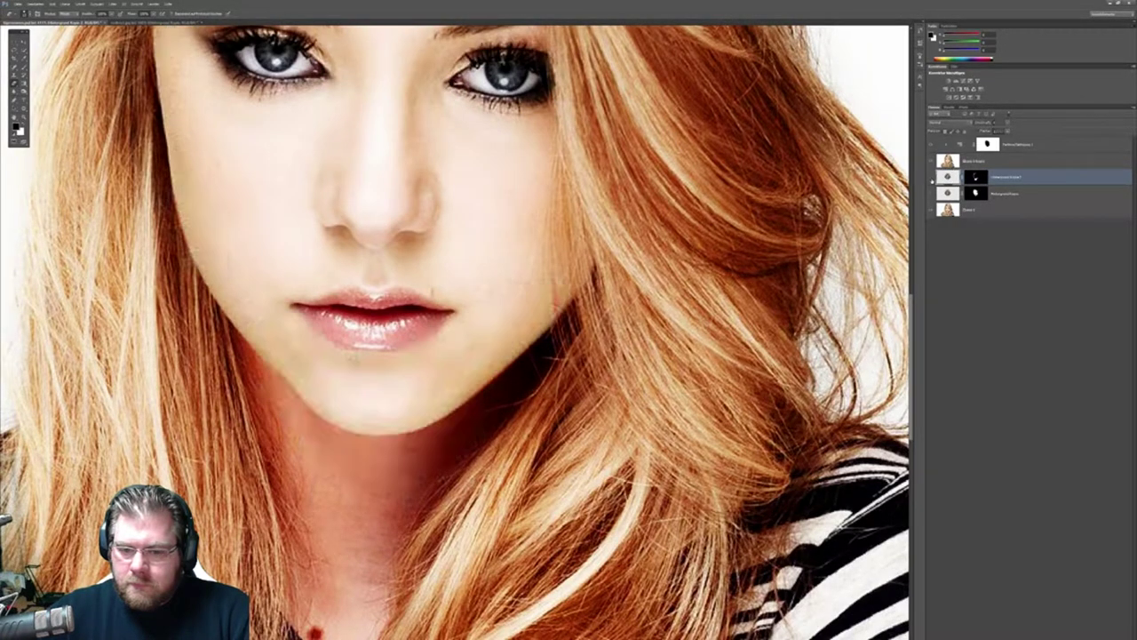
pyautogui.click(930, 192)
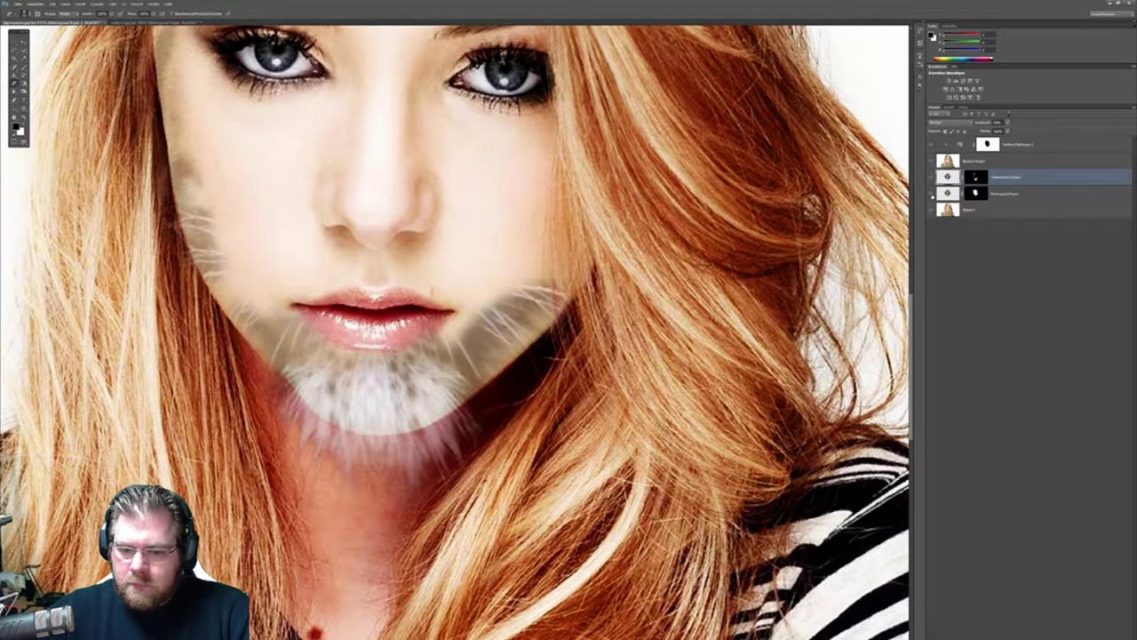
pyautogui.click(930, 177)
pyautogui.click(973, 209)
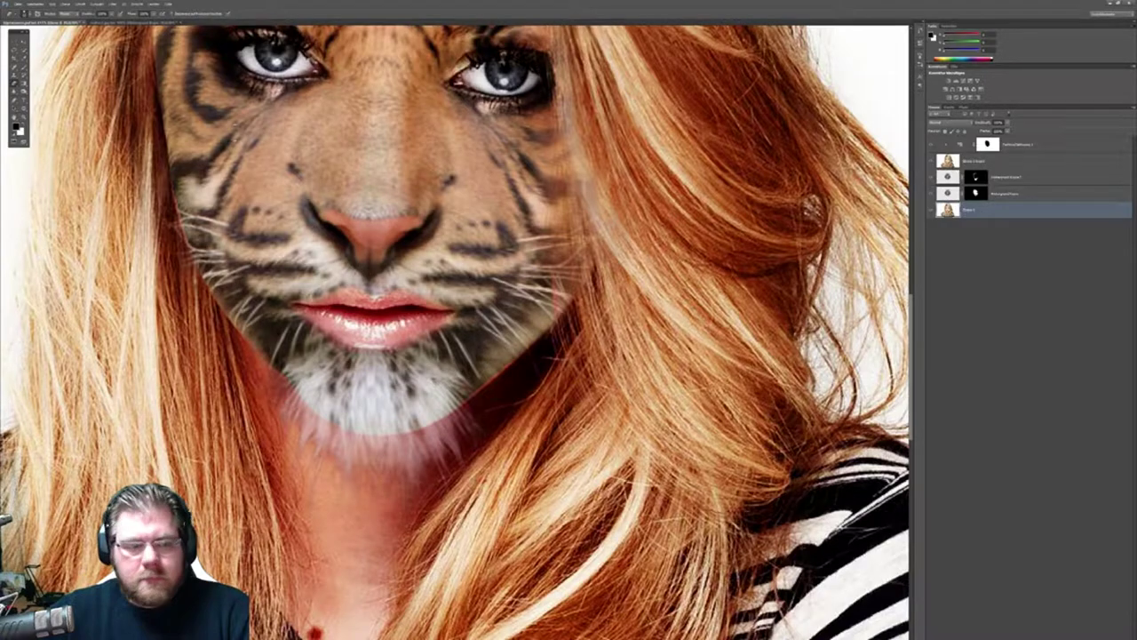
pyautogui.click(37, 5)
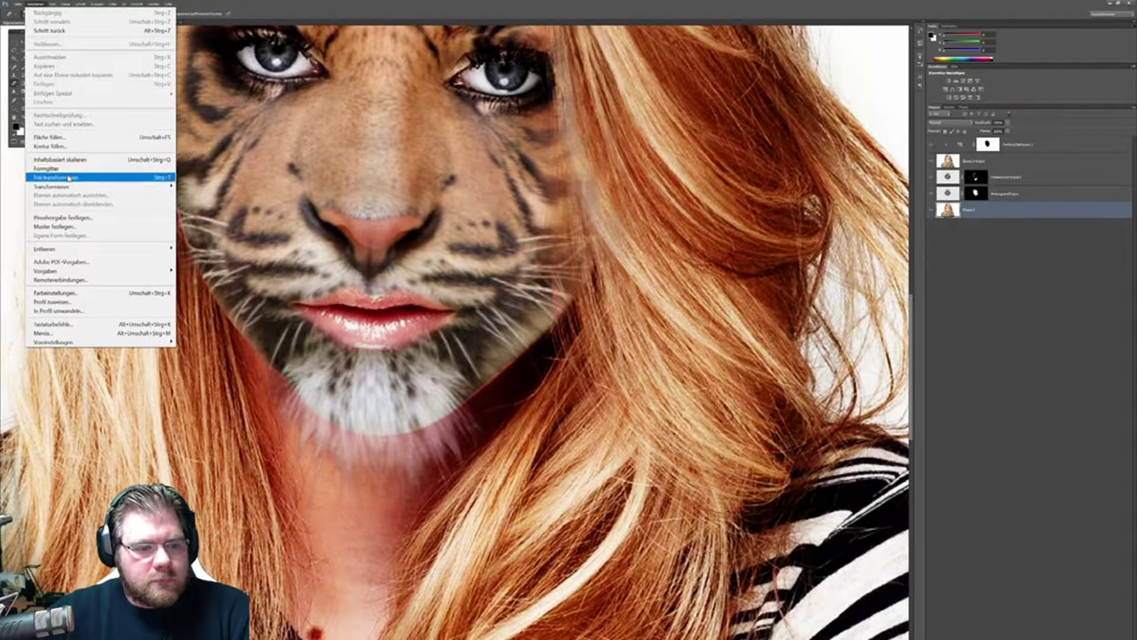
pyautogui.moveTo(62, 186)
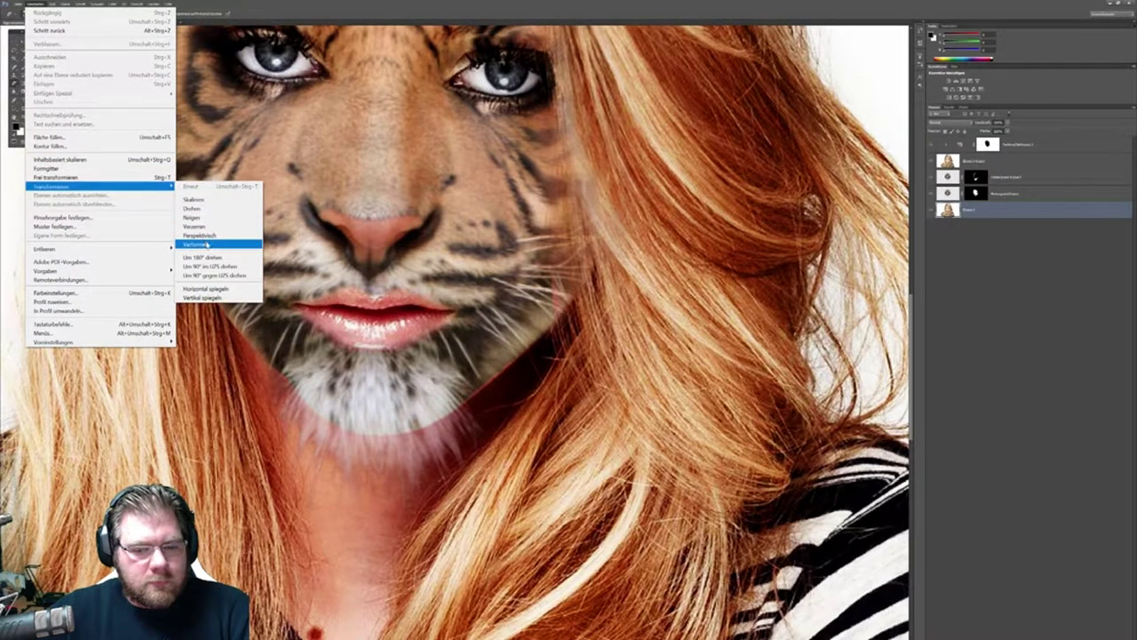
# Warp the bottom portrait layer slightly to shift the woman's face and hair under the tiger.
pyautogui.click(213, 246)
pyautogui.moveTo(497, 400); pyautogui.dragTo(503, 406)
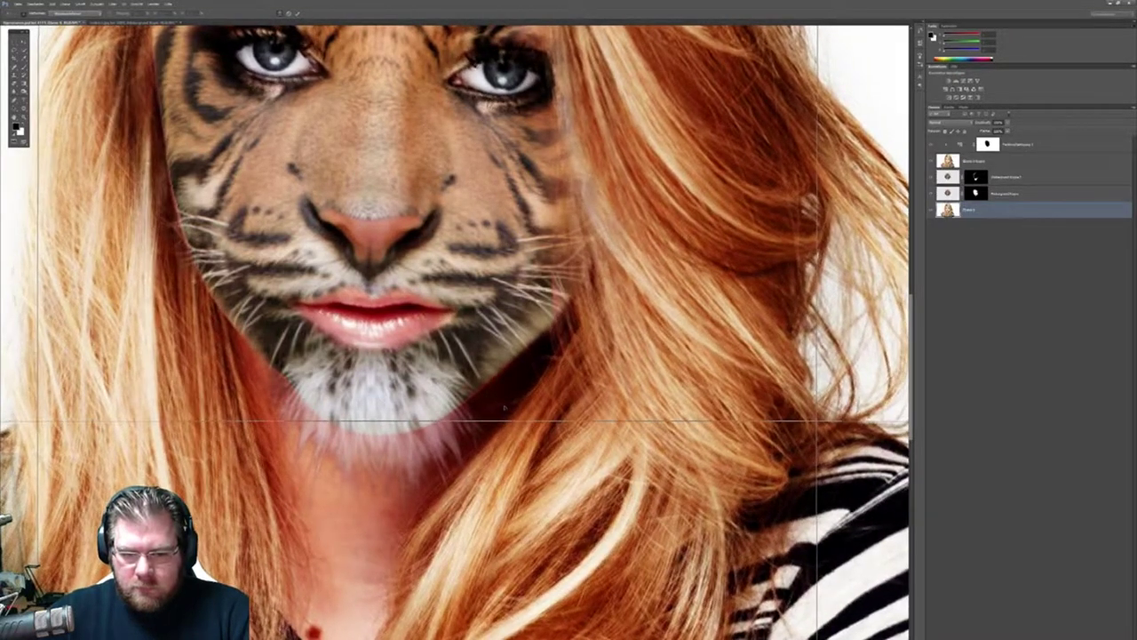
pyautogui.moveTo(502, 406); pyautogui.dragTo(505, 406)
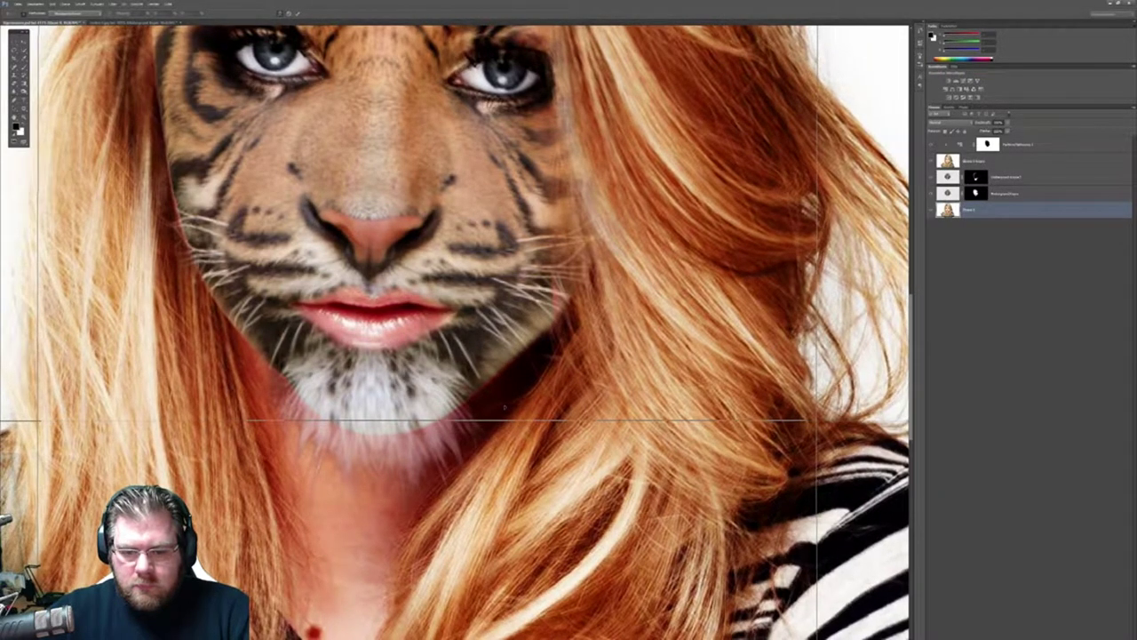
pyautogui.click(298, 15)
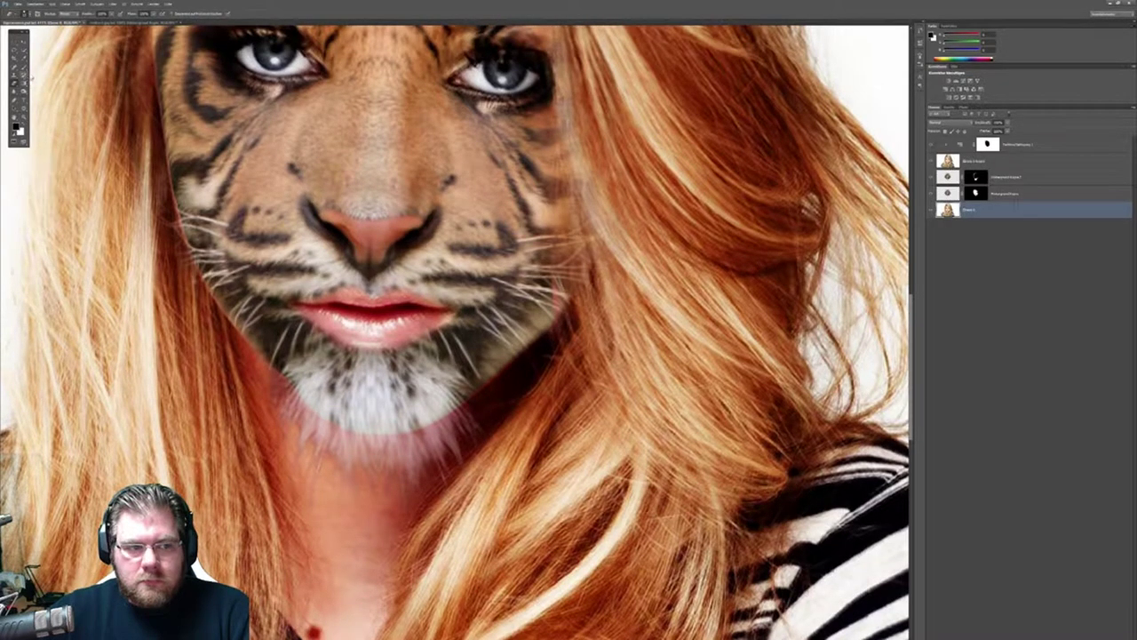
# Zoom out to view the whole composite, then switch back to the Brush tool.
pyautogui.press('z')
pyautogui.scroll(-5, 455, 329)
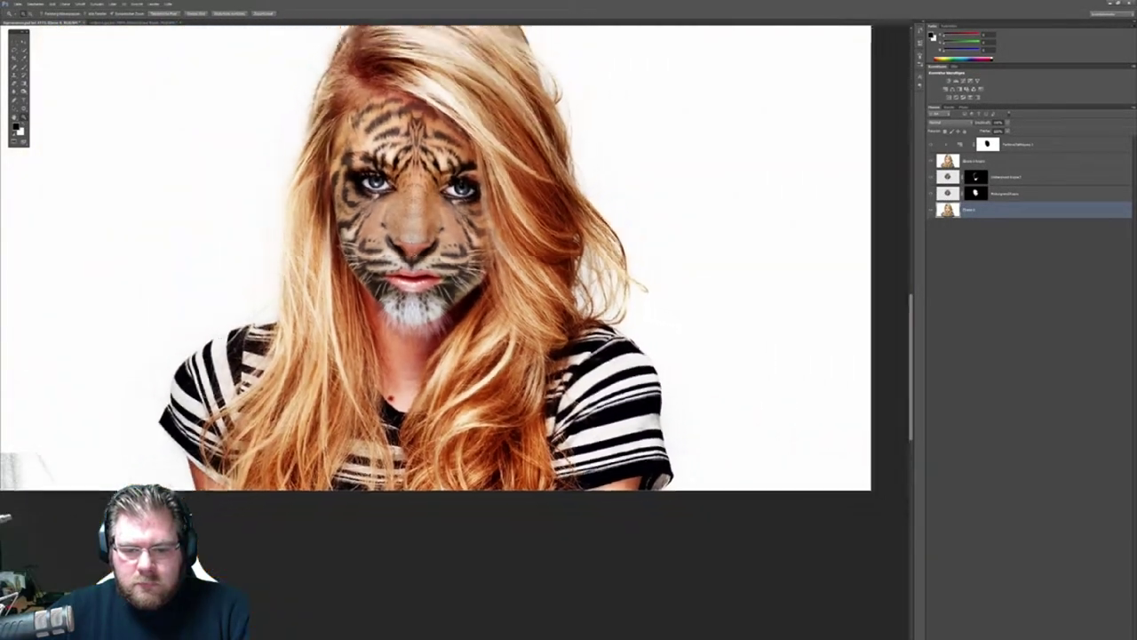
pyautogui.scroll(1, 455, 329)
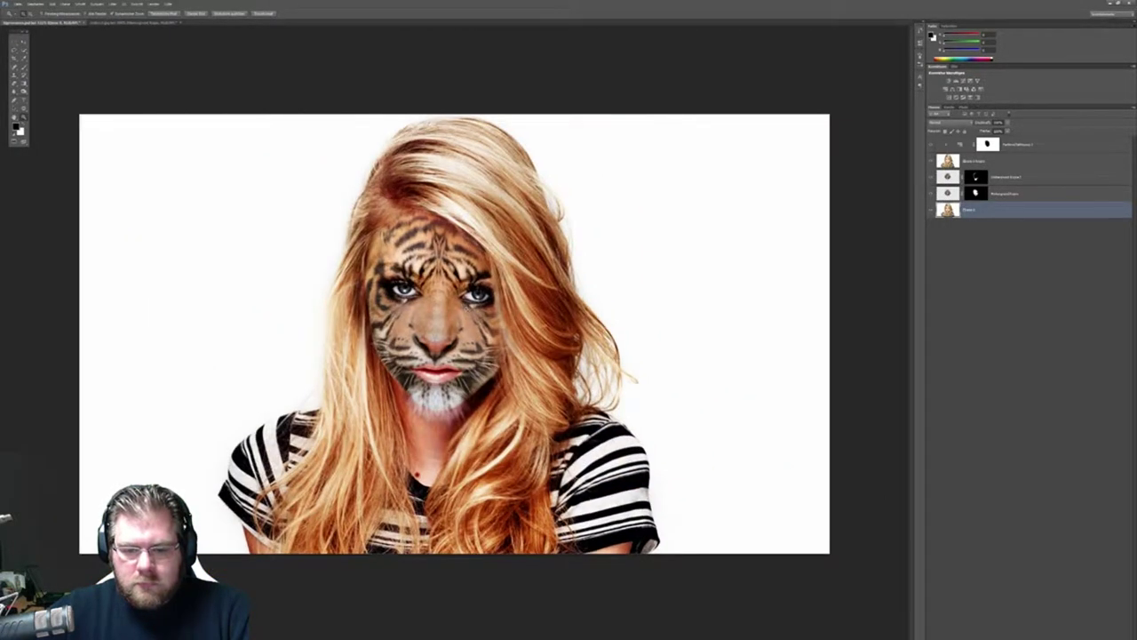
pyautogui.scroll(-2, 454, 333)
pyautogui.scroll(1, 455, 333)
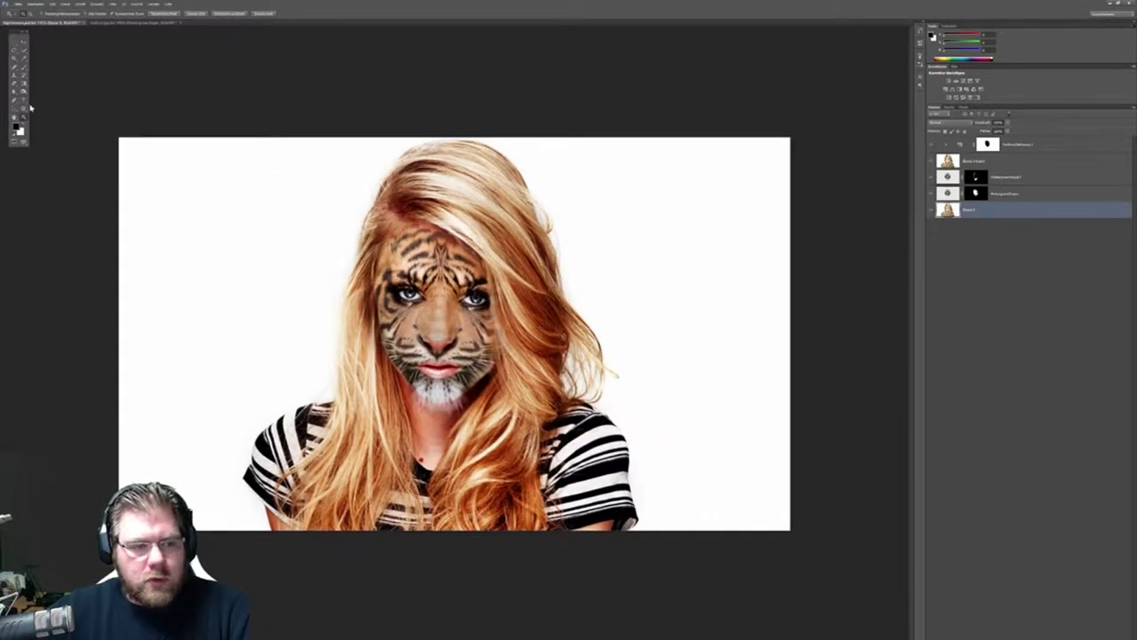
pyautogui.press('b')
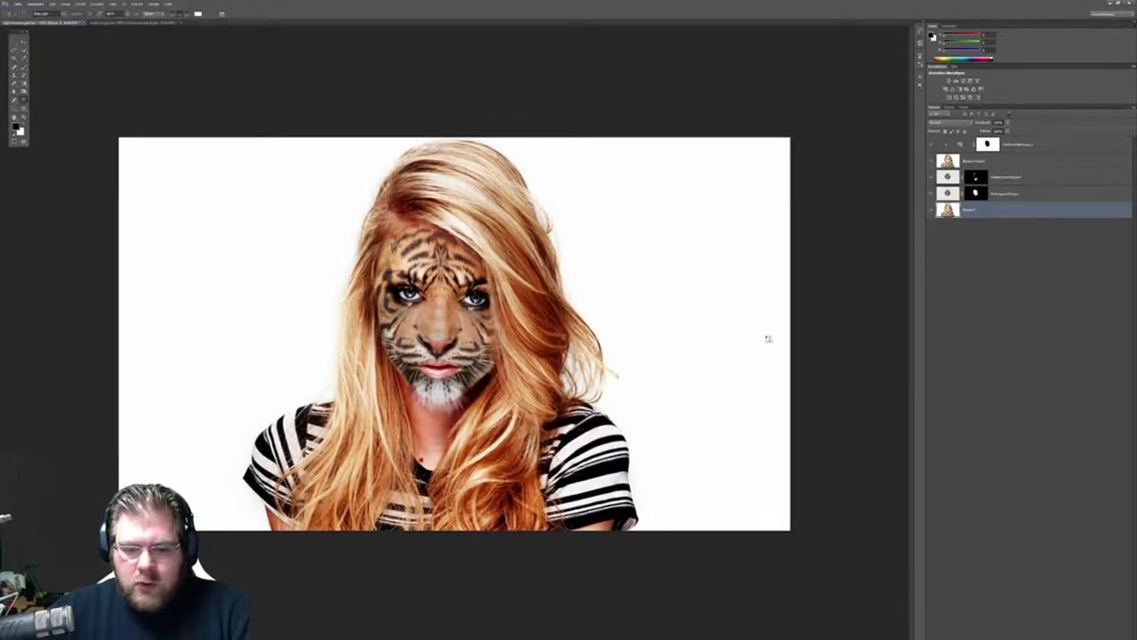
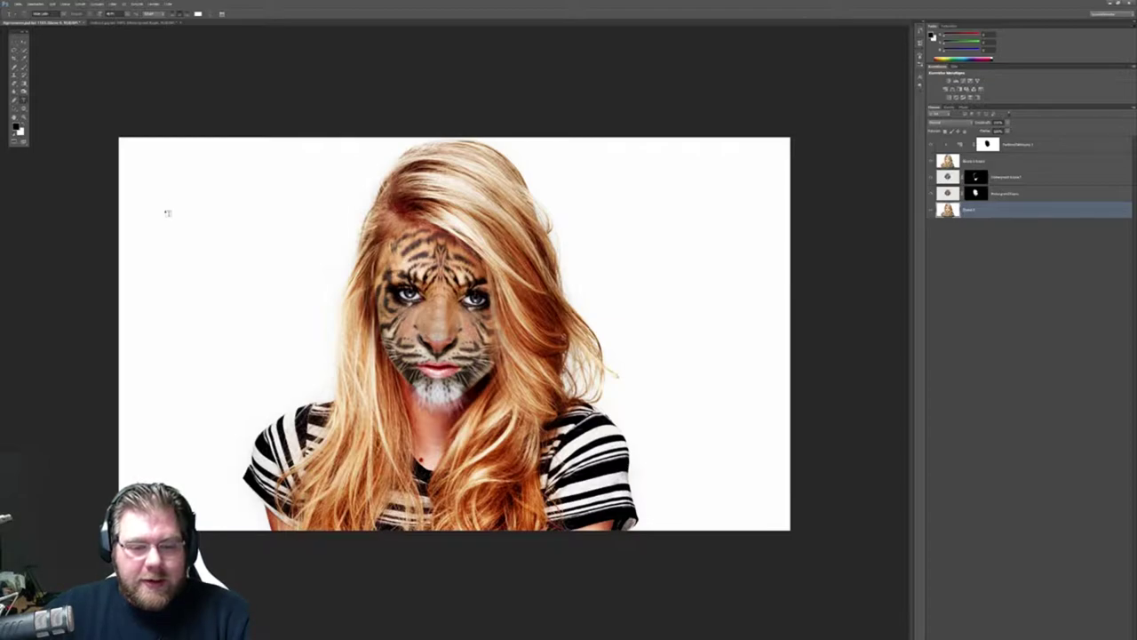
# Draw a paragraph text box over the portrait's upper left and browse the font list without changing it.
pyautogui.moveTo(165, 203)
pyautogui.mouseDown()
pyautogui.moveTo(461, 368)
pyautogui.moveTo(538, 385)
pyautogui.mouseUp()
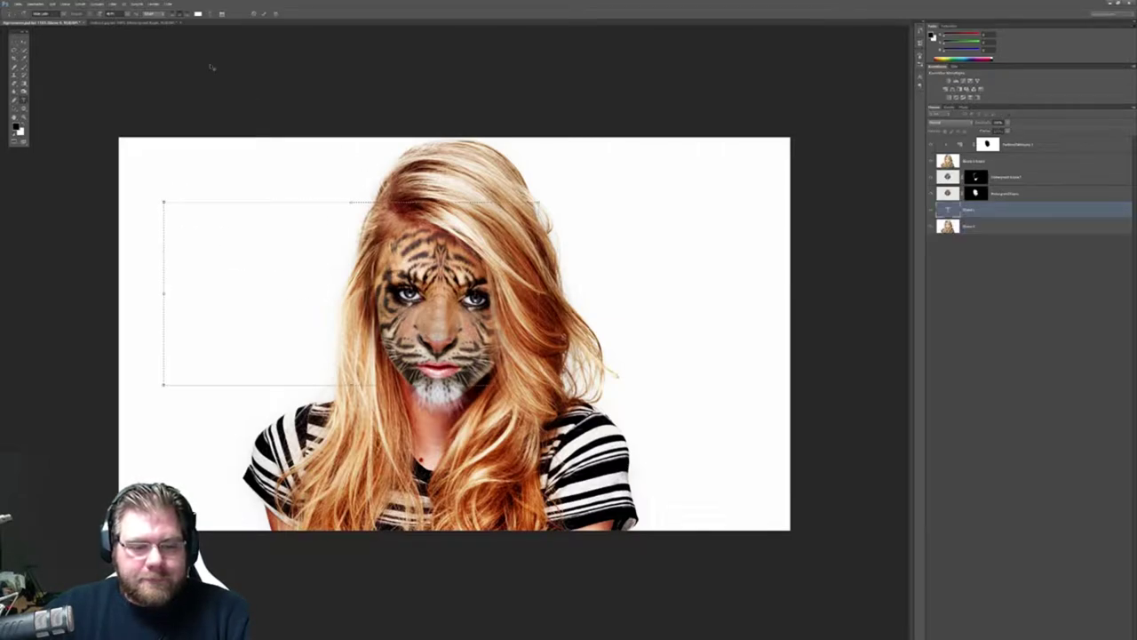
pyautogui.click(62, 17)
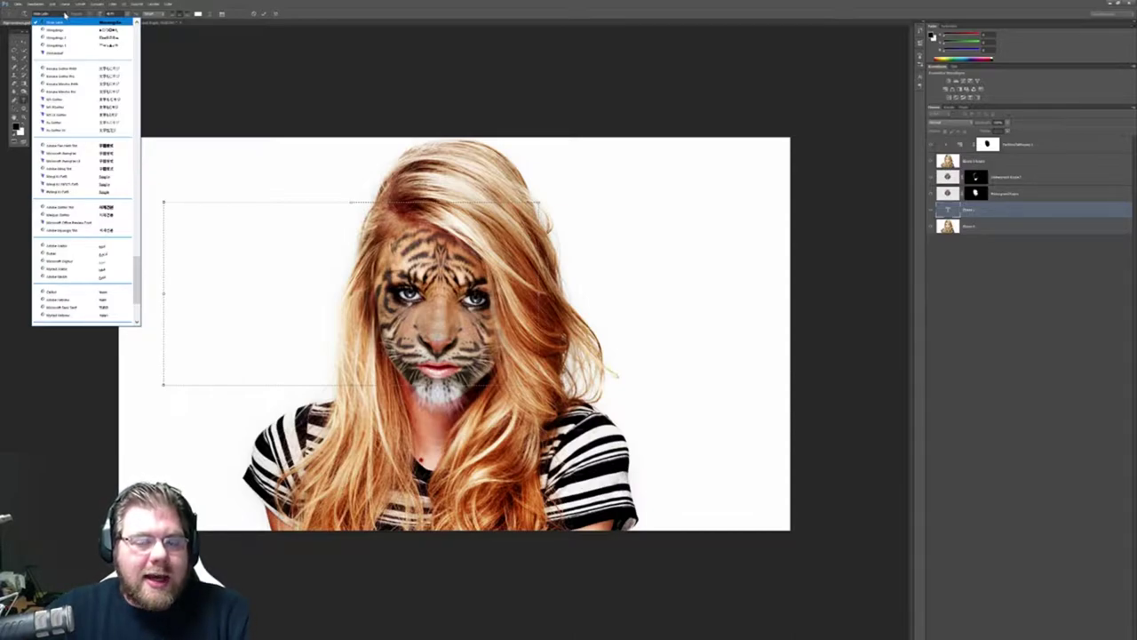
pyautogui.scroll(10, 83, 164)
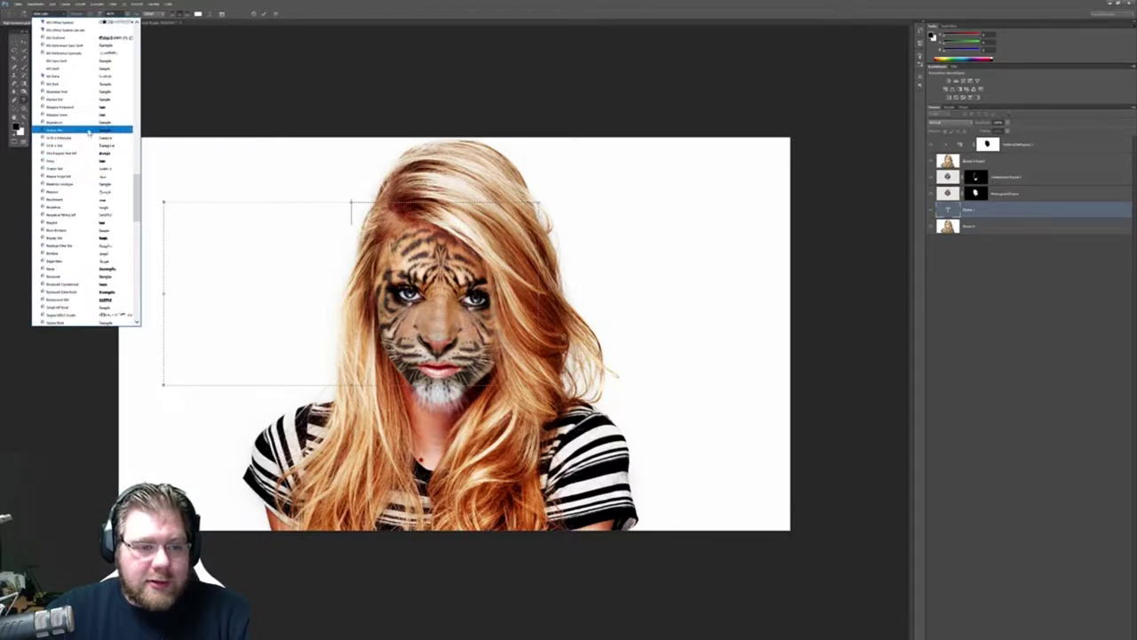
pyautogui.scroll(5, 87, 140)
pyautogui.scroll(2, 87, 141)
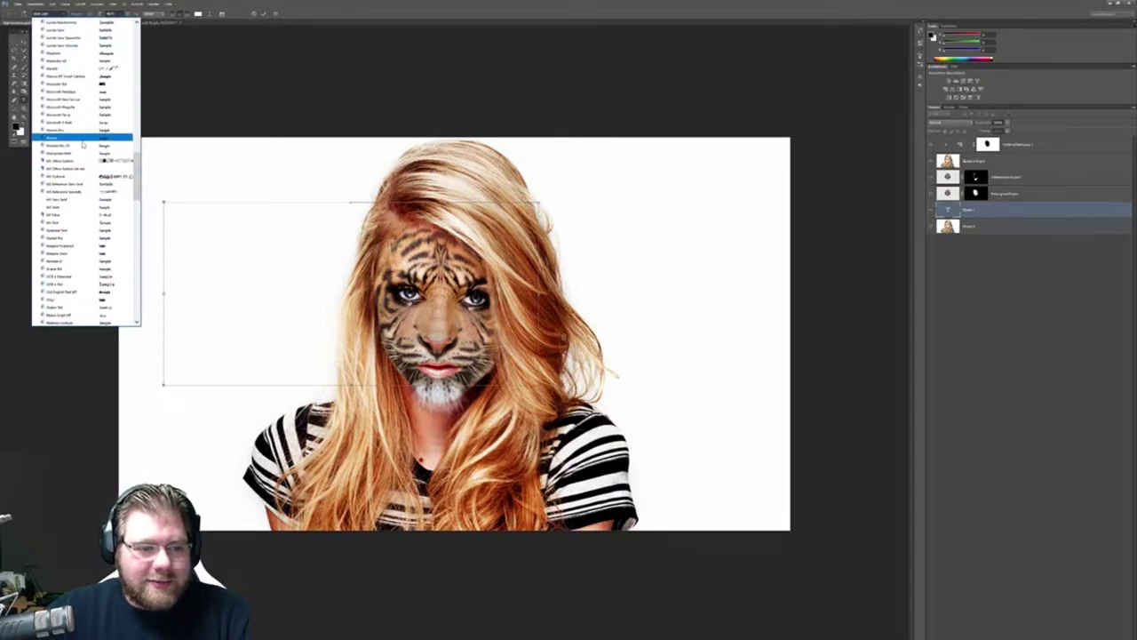
pyautogui.click(340, 252)
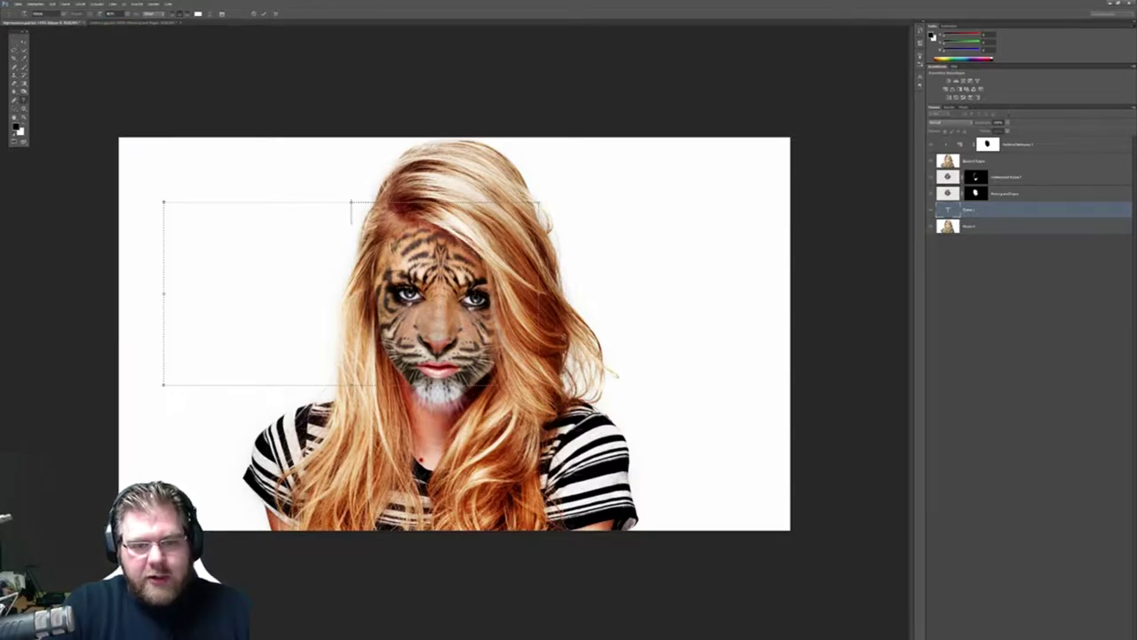
# Set the text colour to a golden yellow shade.
pyautogui.click(197, 14)
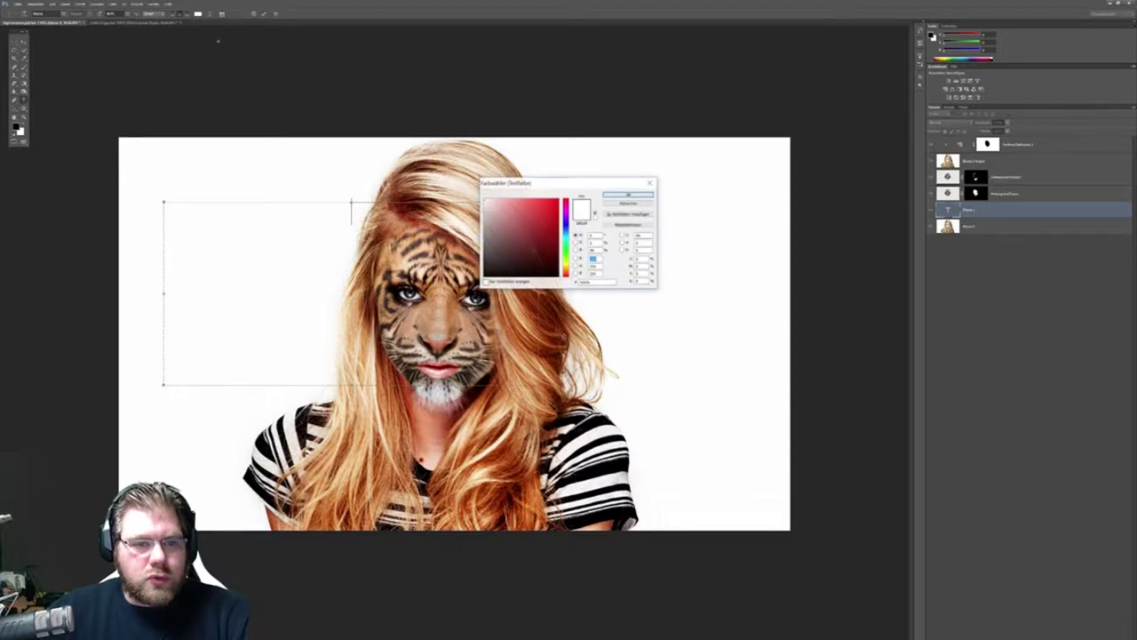
pyautogui.click(566, 264)
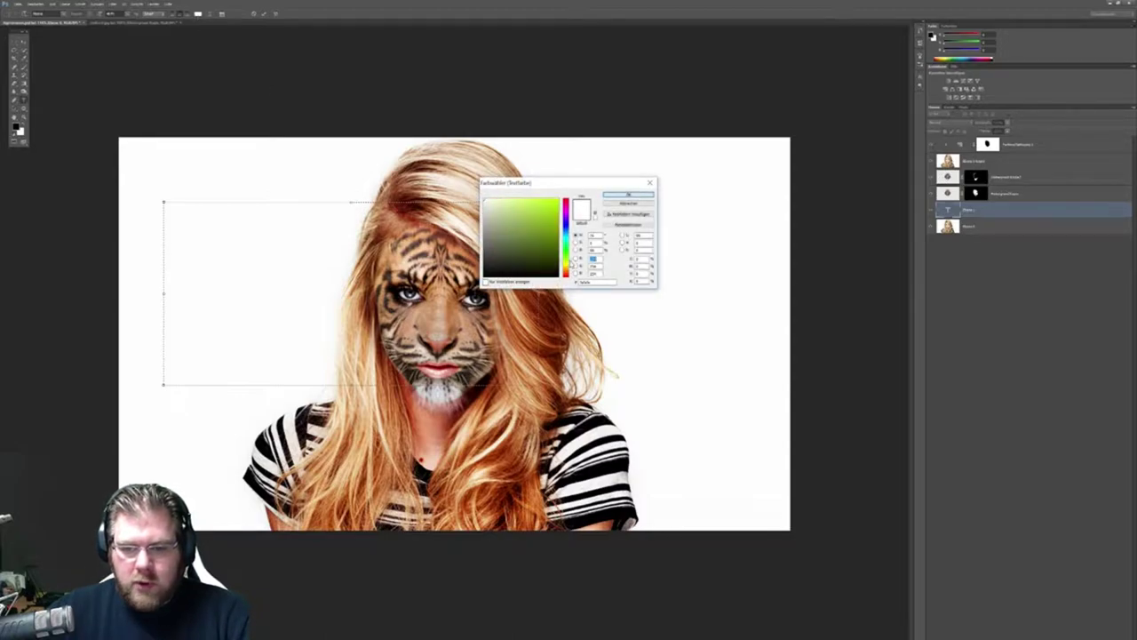
pyautogui.moveTo(567, 264); pyautogui.dragTo(567, 268)
pyautogui.click(559, 217)
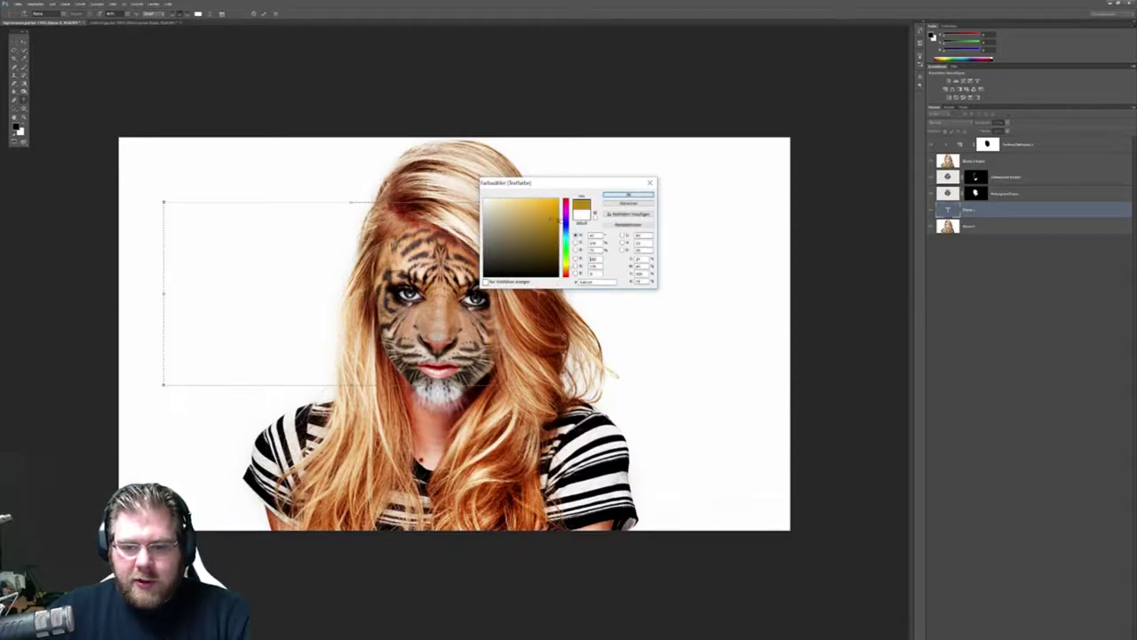
pyautogui.click(616, 195)
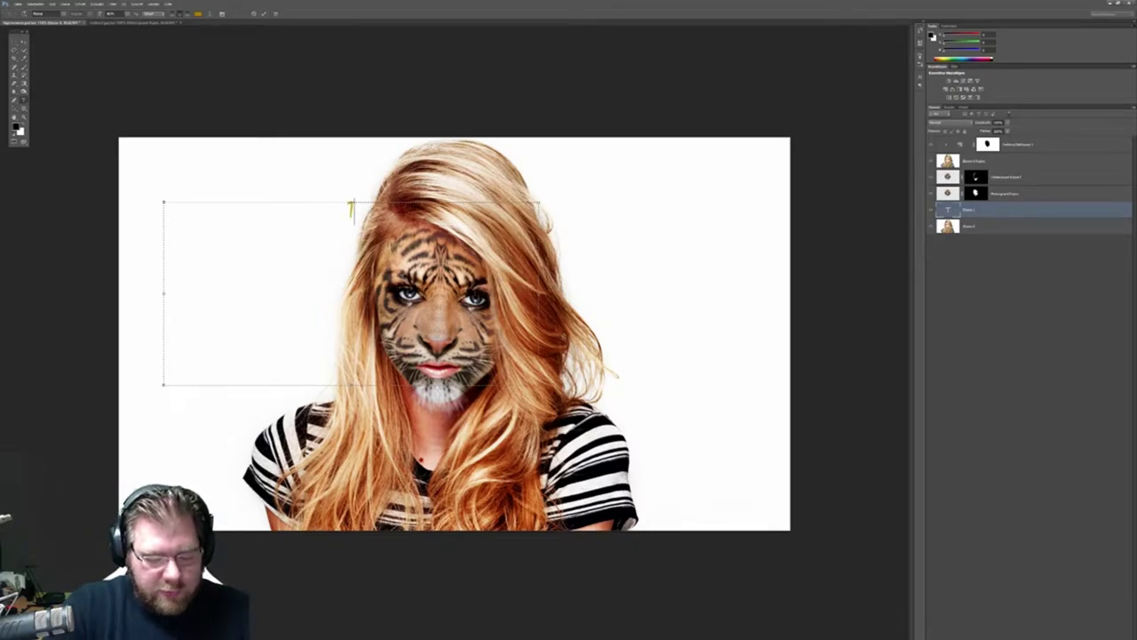
# Type the title 'Tiger Woman' and give it a bold stencil-style capital font.
pyautogui.write('Tiger')
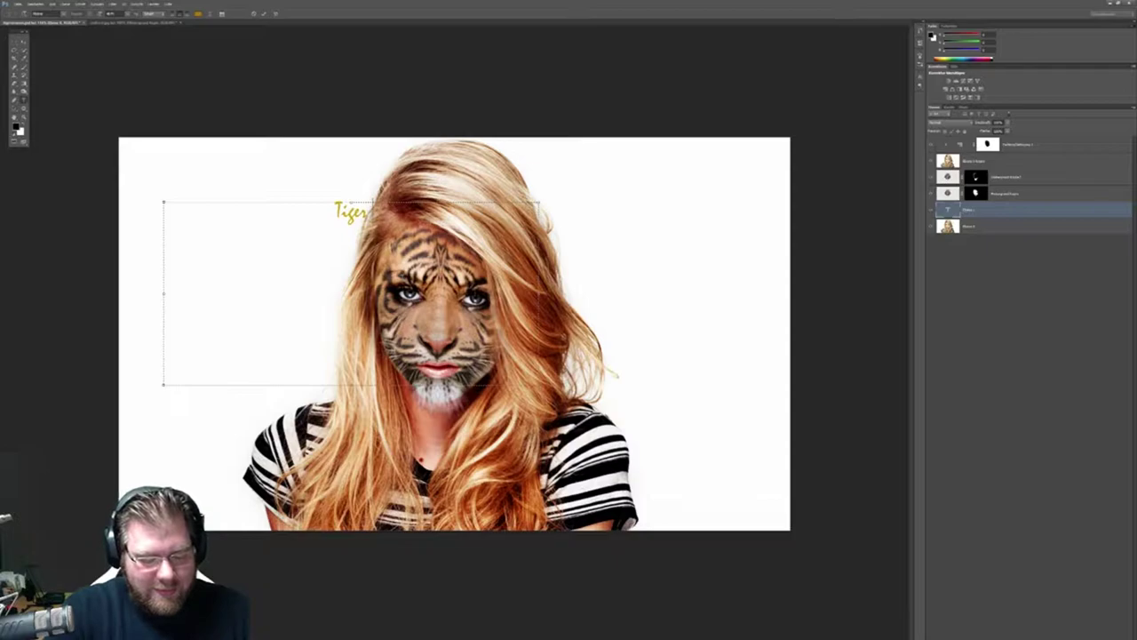
pyautogui.write(' Woman')
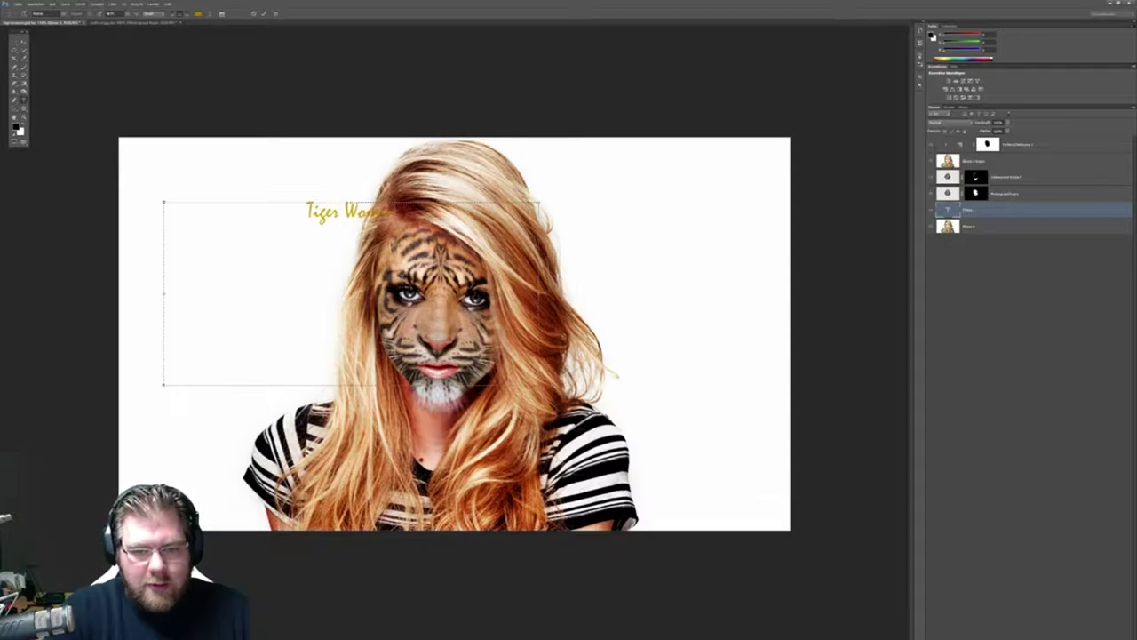
pyautogui.hotkey('ctrl', 'shift', 'Left')
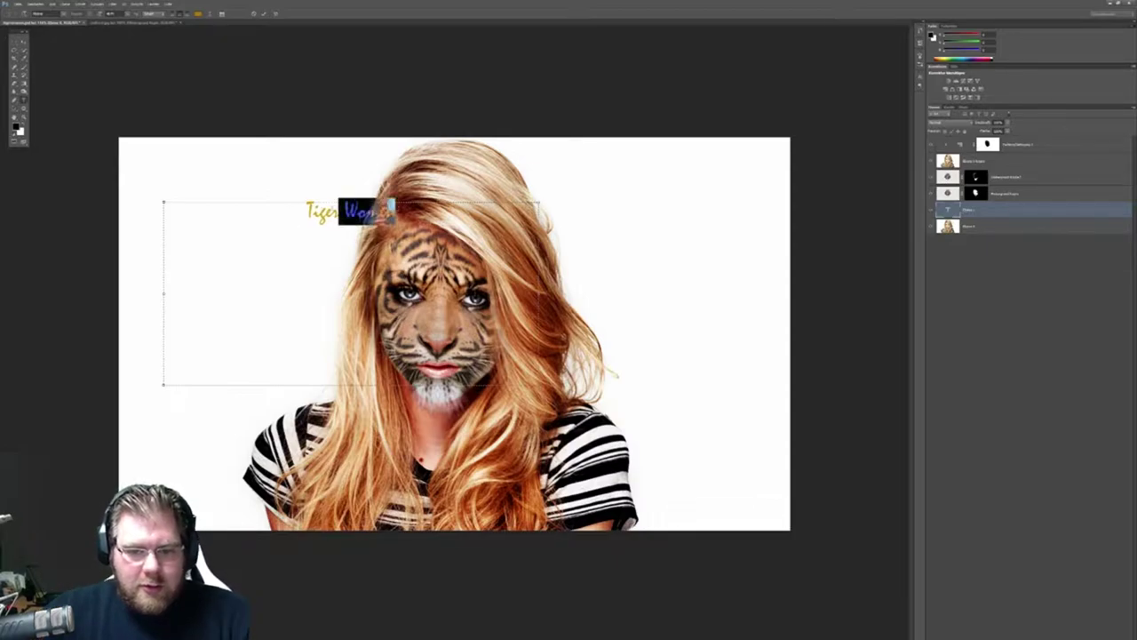
pyautogui.hotkey('ctrl', 'shift', 'Left')
pyautogui.click(64, 15)
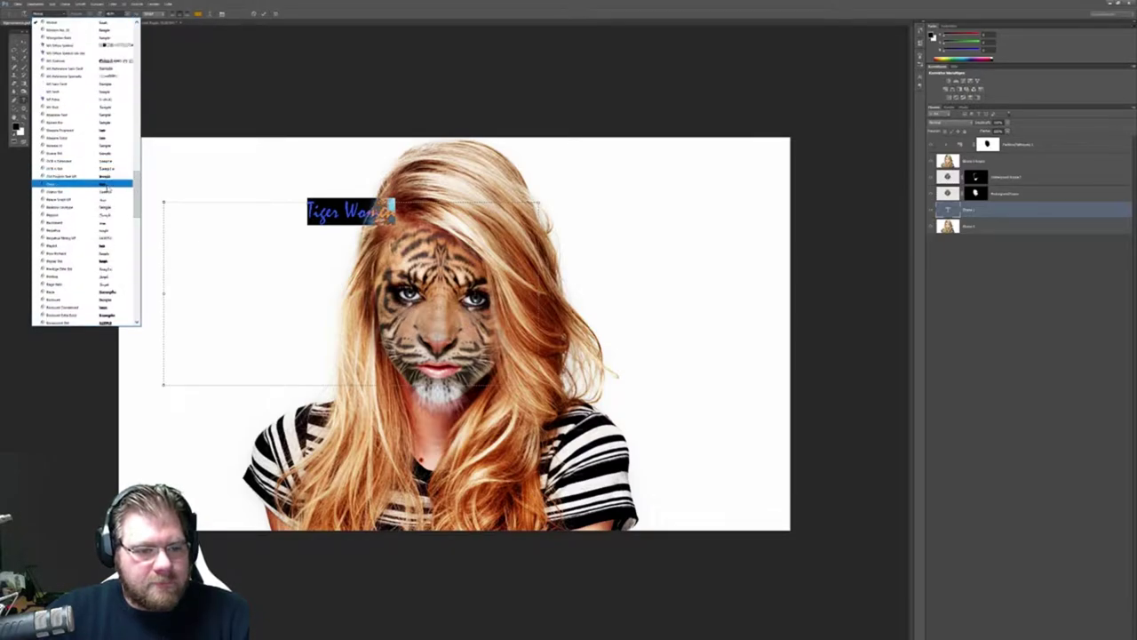
pyautogui.click(84, 182)
pyautogui.click(64, 14)
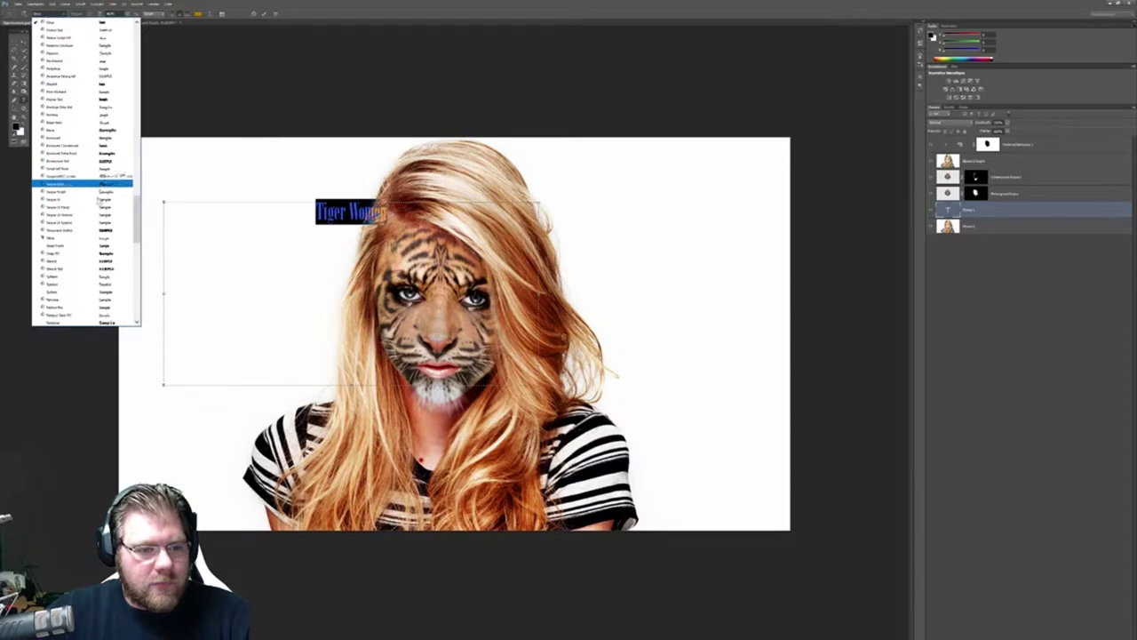
pyautogui.click(88, 261)
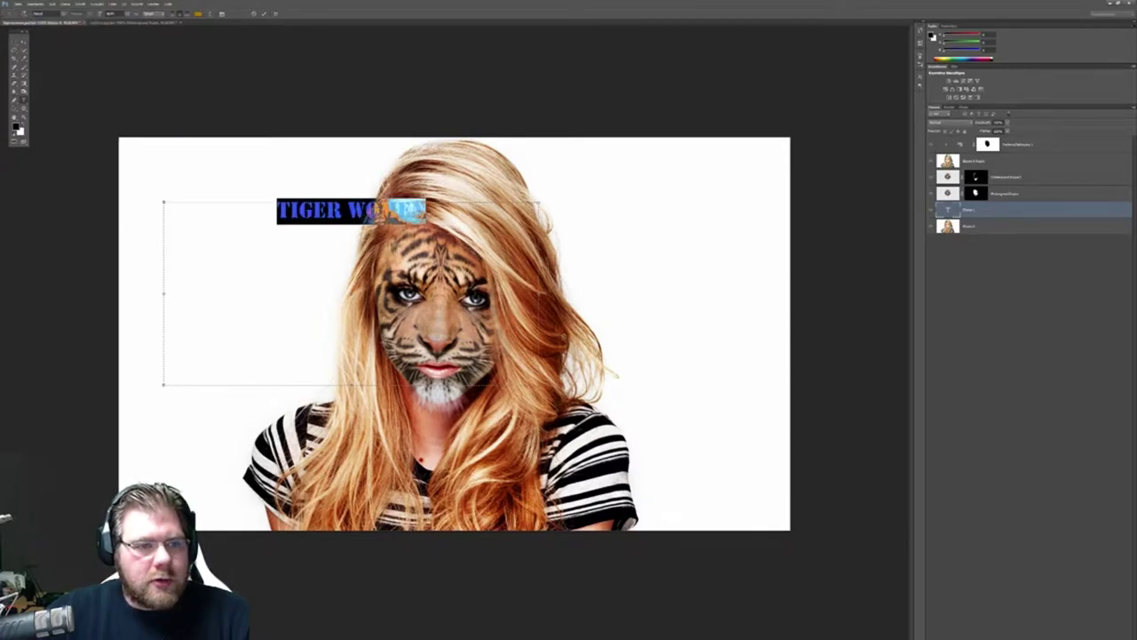
# Commit the title text and move its layer to the top of the layer stack.
pyautogui.click(266, 14)
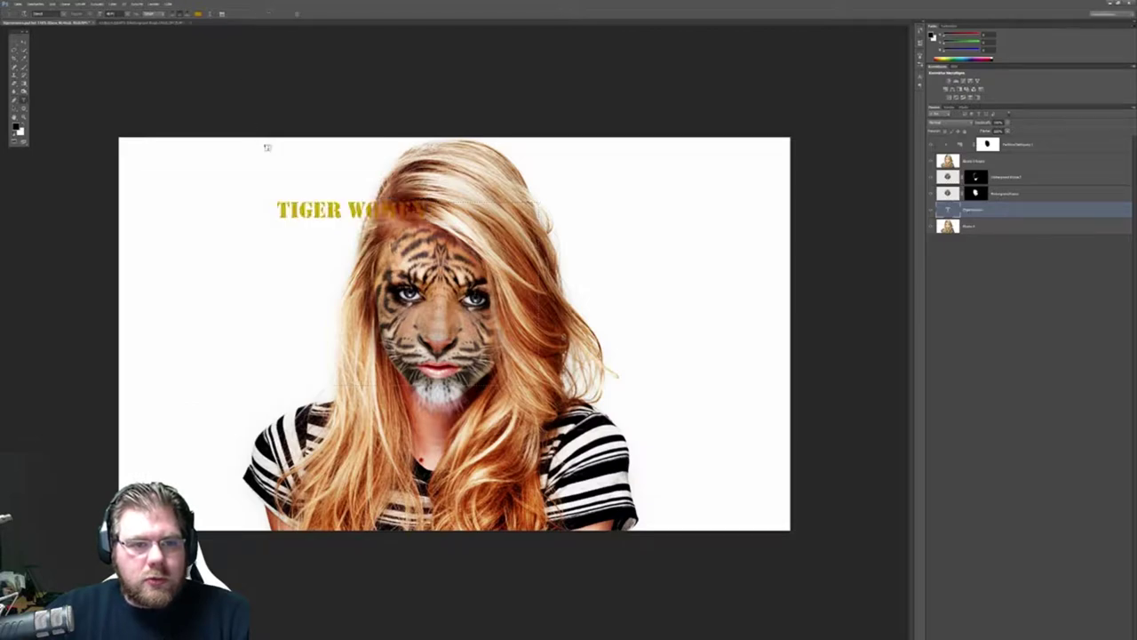
pyautogui.click(42, 6)
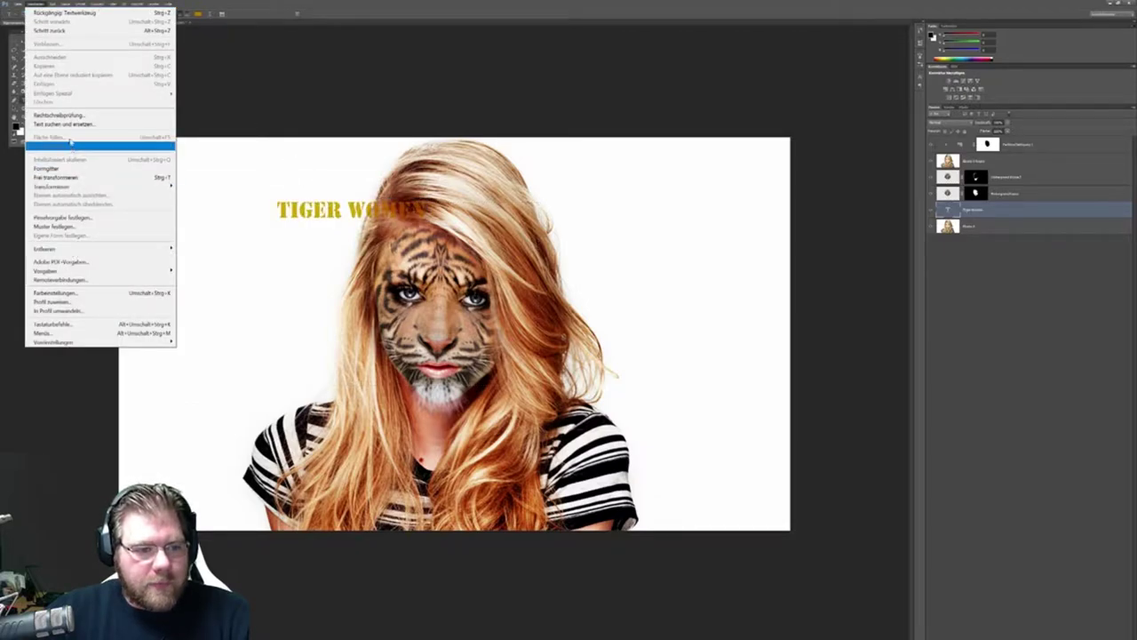
pyautogui.click(42, 6)
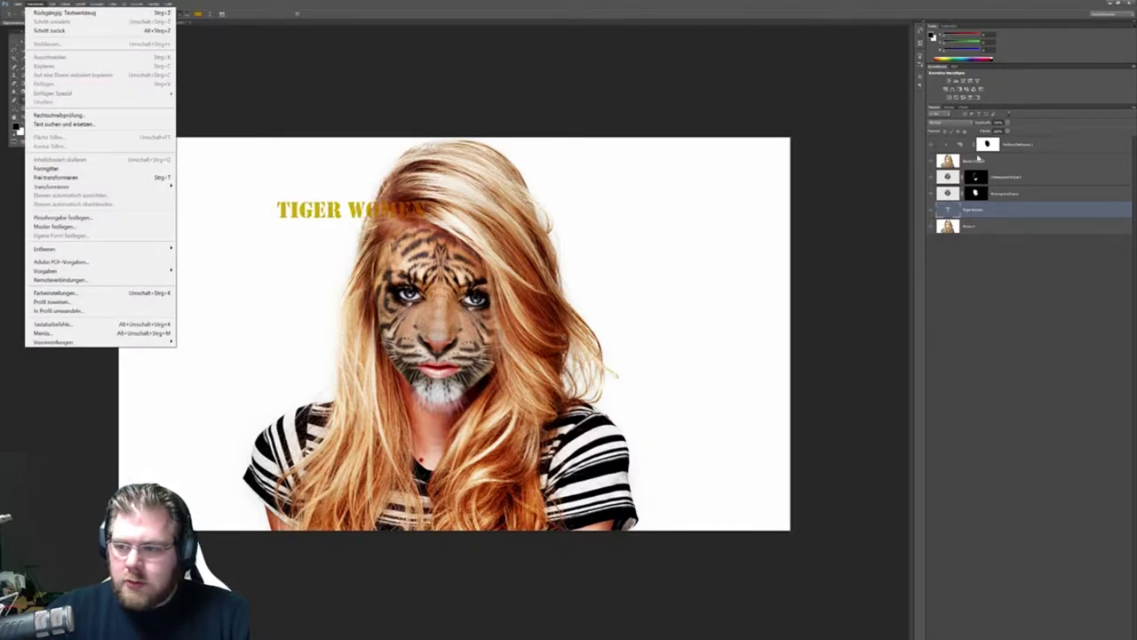
pyautogui.moveTo(1011, 213); pyautogui.dragTo(995, 142)
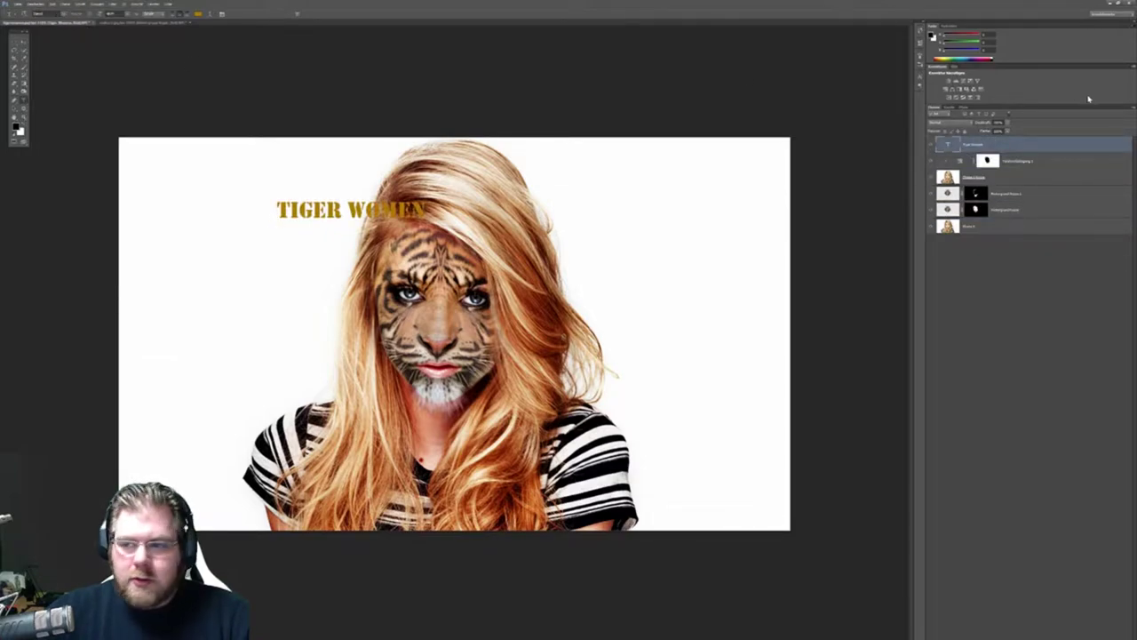
# Attempt a Free Transform rotation of the title, cancel it, and undo away the text layer.
pyautogui.click(37, 5)
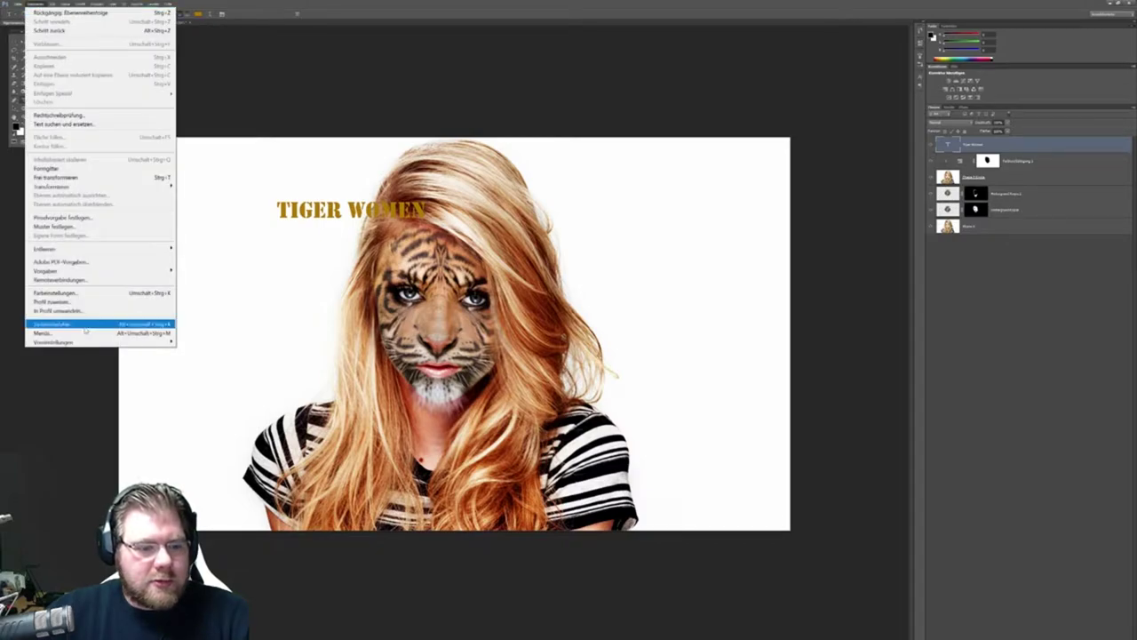
pyautogui.click(71, 177)
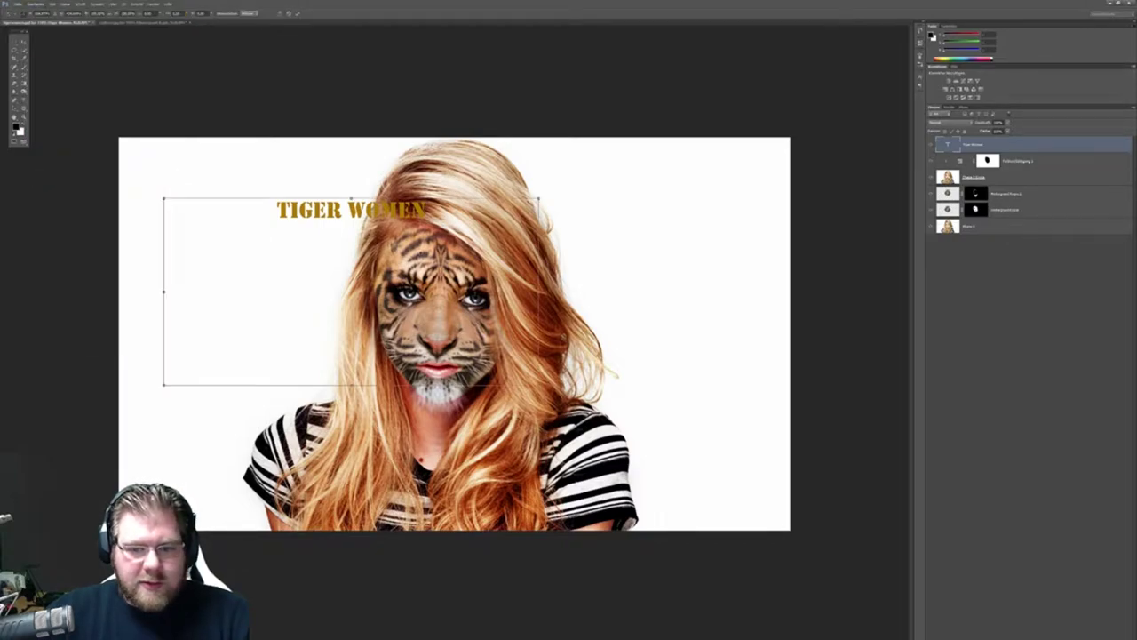
pyautogui.moveTo(158, 192); pyautogui.dragTo(133, 293)
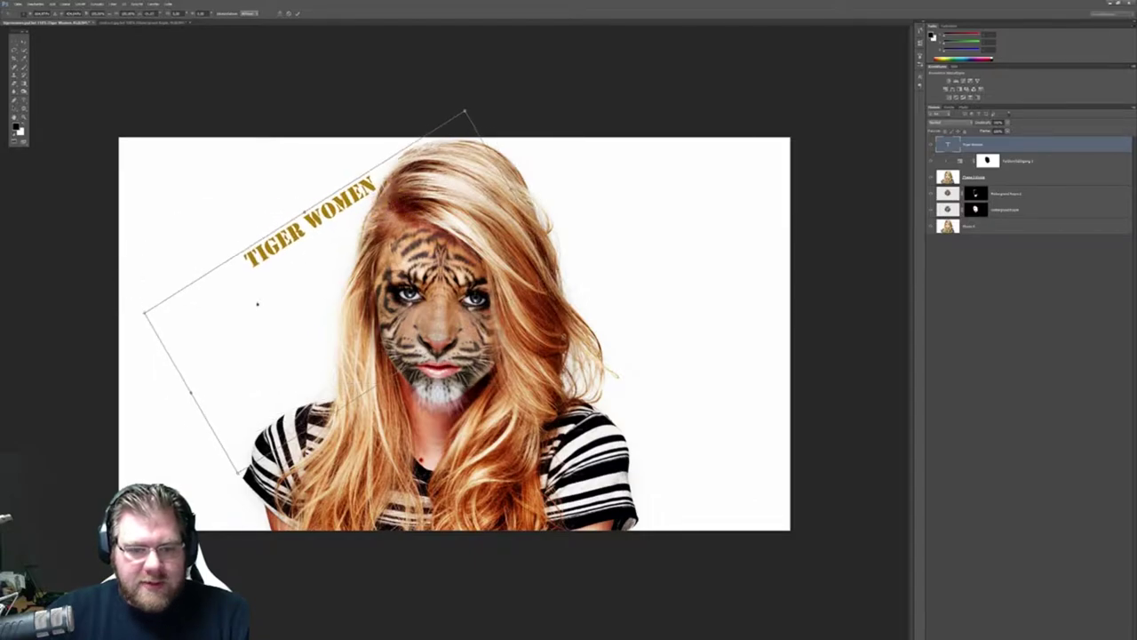
pyautogui.moveTo(254, 299); pyautogui.dragTo(209, 467)
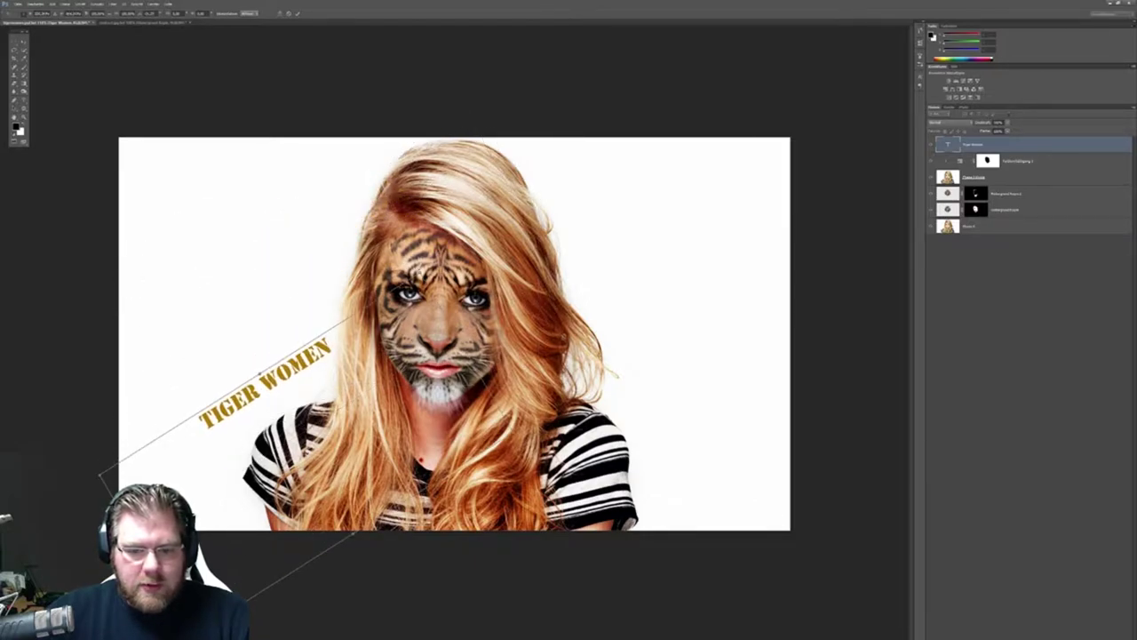
pyautogui.moveTo(349, 318)
pyautogui.mouseDown()
pyautogui.moveTo(657, 27)
pyautogui.moveTo(465, 107)
pyautogui.moveTo(414, 83)
pyautogui.moveTo(436, 80)
pyautogui.mouseUp()
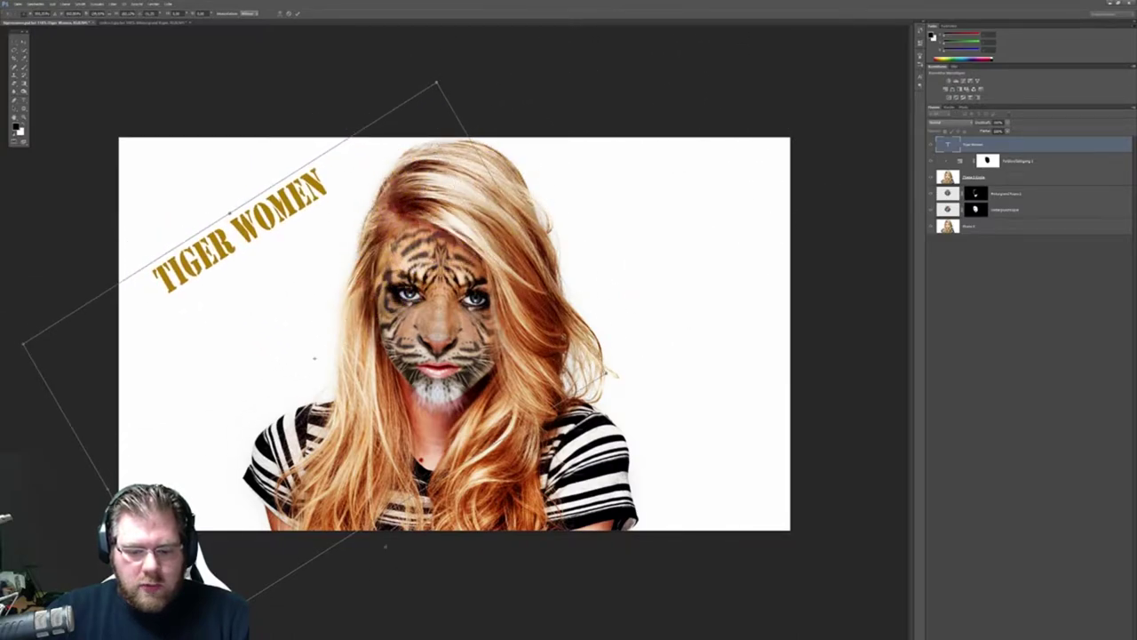
pyautogui.moveTo(314, 358)
pyautogui.mouseDown()
pyautogui.moveTo(378, 309)
pyautogui.moveTo(377, 362)
pyautogui.mouseUp()
pyautogui.click(288, 14)
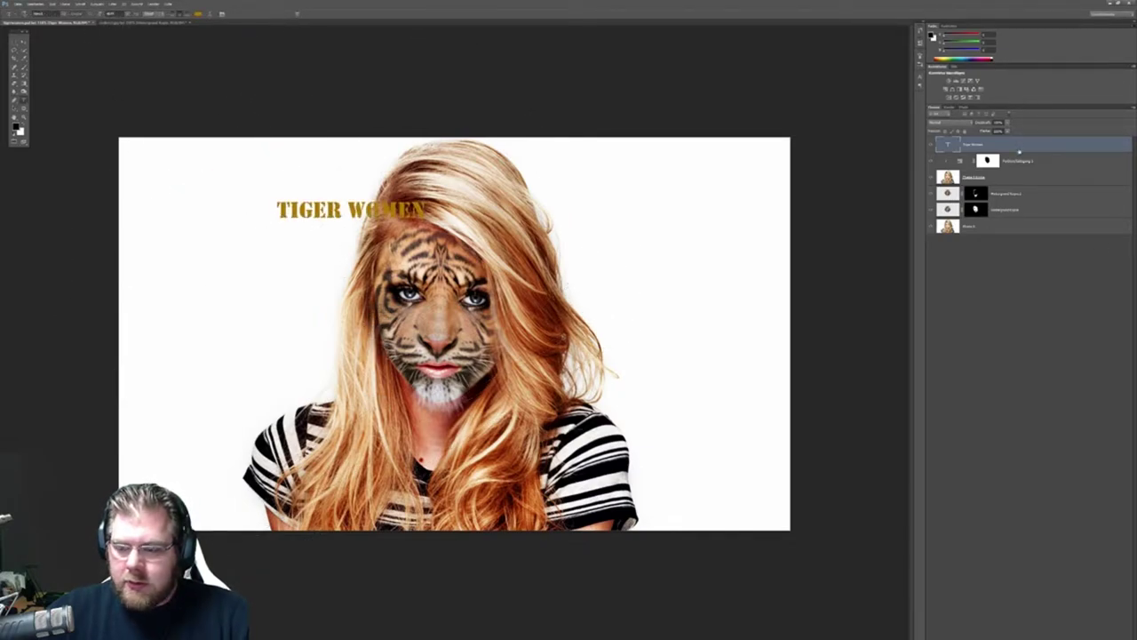
pyautogui.hotkey('ctrl', 'alt', 'z')
pyautogui.hotkey('ctrl', 'alt', 'z')
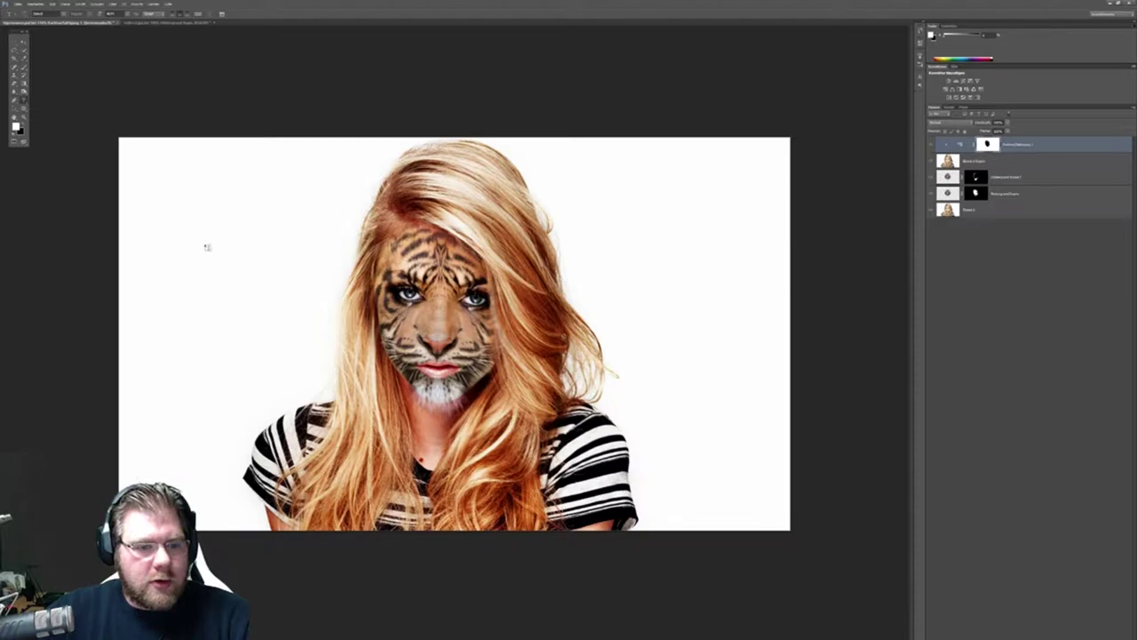
# Type and commit new title text 'TIGER WOMEN' left of the face.
pyautogui.click(207, 247)
pyautogui.write('T')
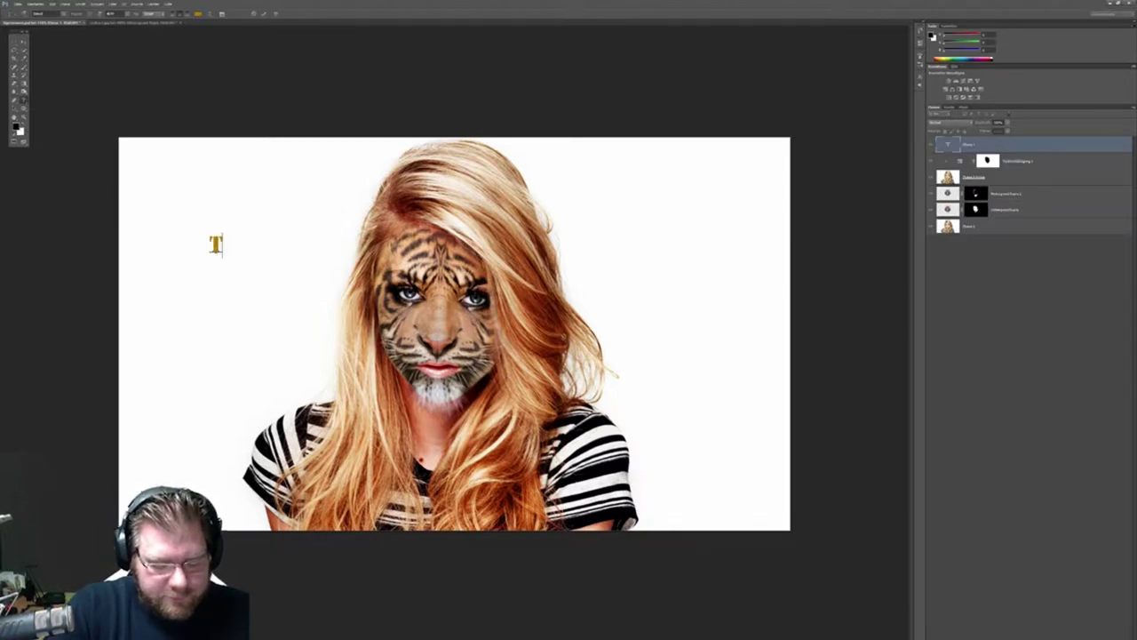
pyautogui.write('IGER WOM')
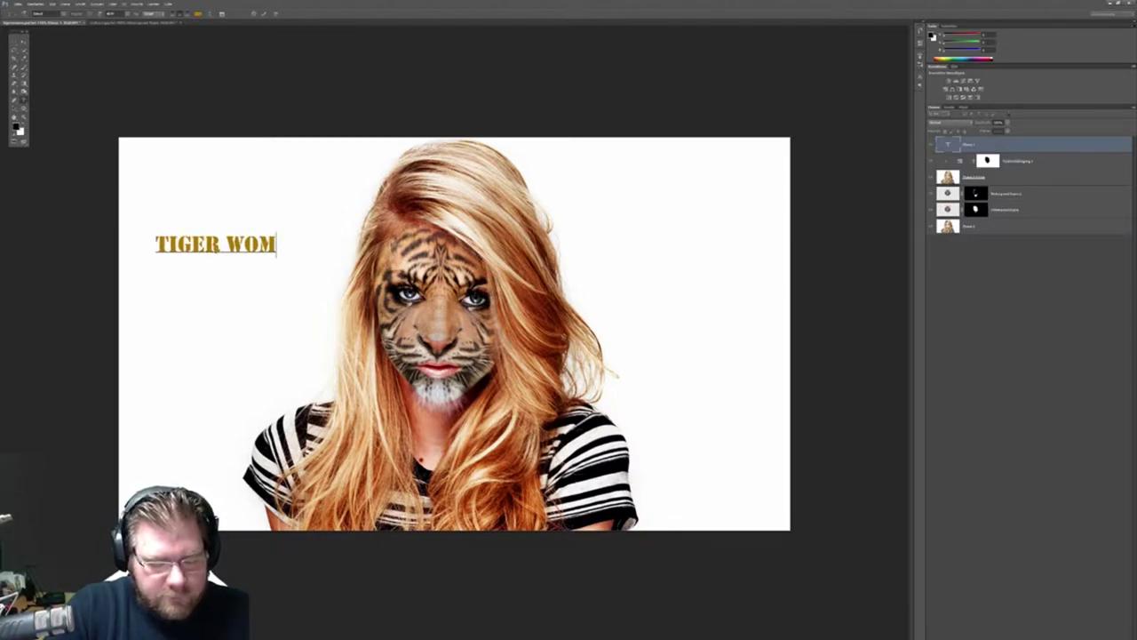
pyautogui.write('EN')
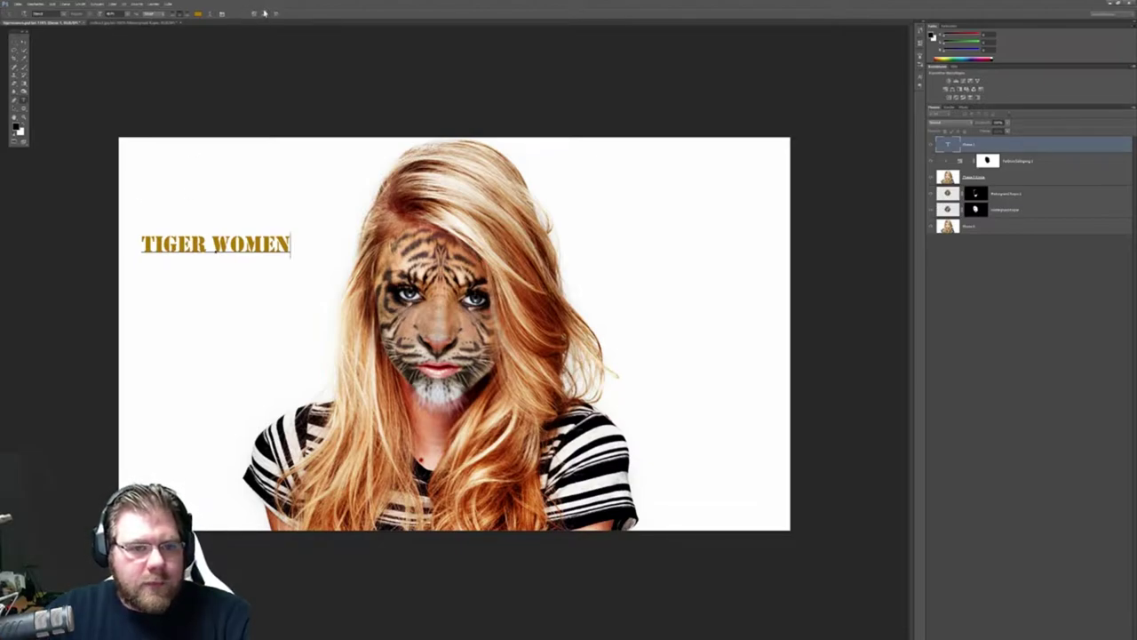
pyautogui.click(264, 13)
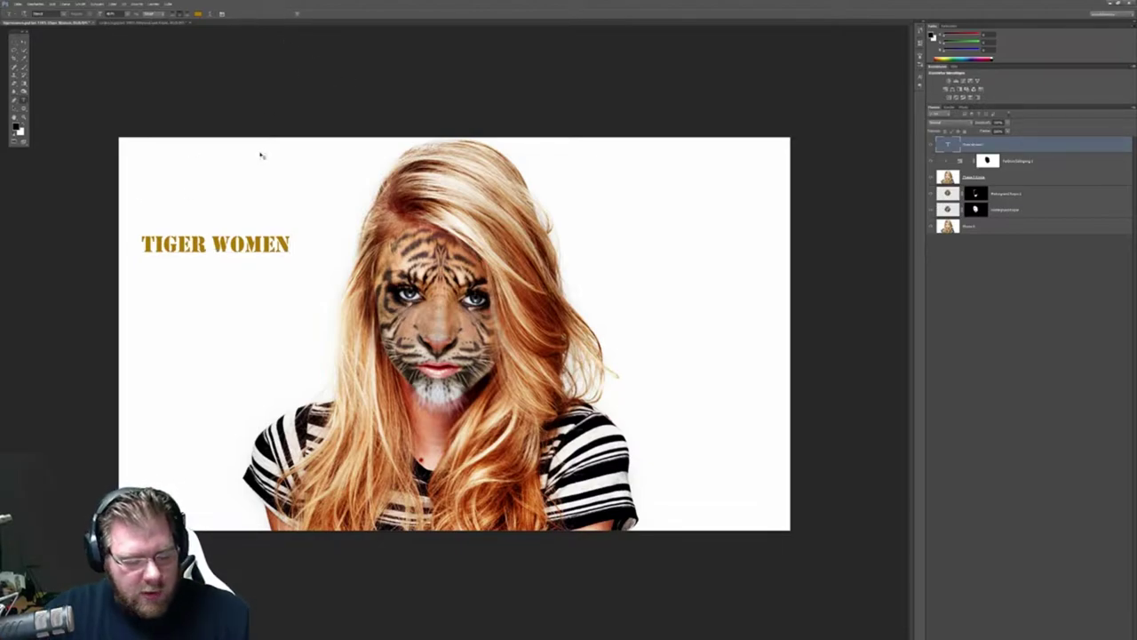
# Rotate the TIGER WOMEN text about 30° counter-clockwise, enlarge it, and place it upper left.
pyautogui.hotkey('ctrl', 't')
pyautogui.moveTo(295, 230); pyautogui.dragTo(266, 305)
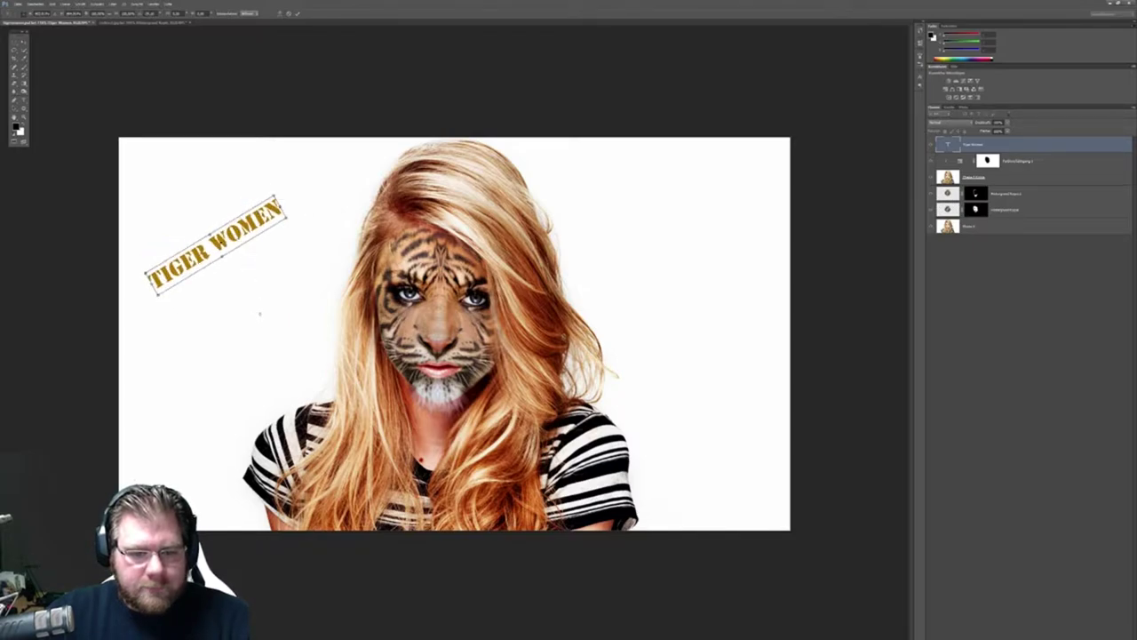
pyautogui.moveTo(213, 251); pyautogui.dragTo(251, 434)
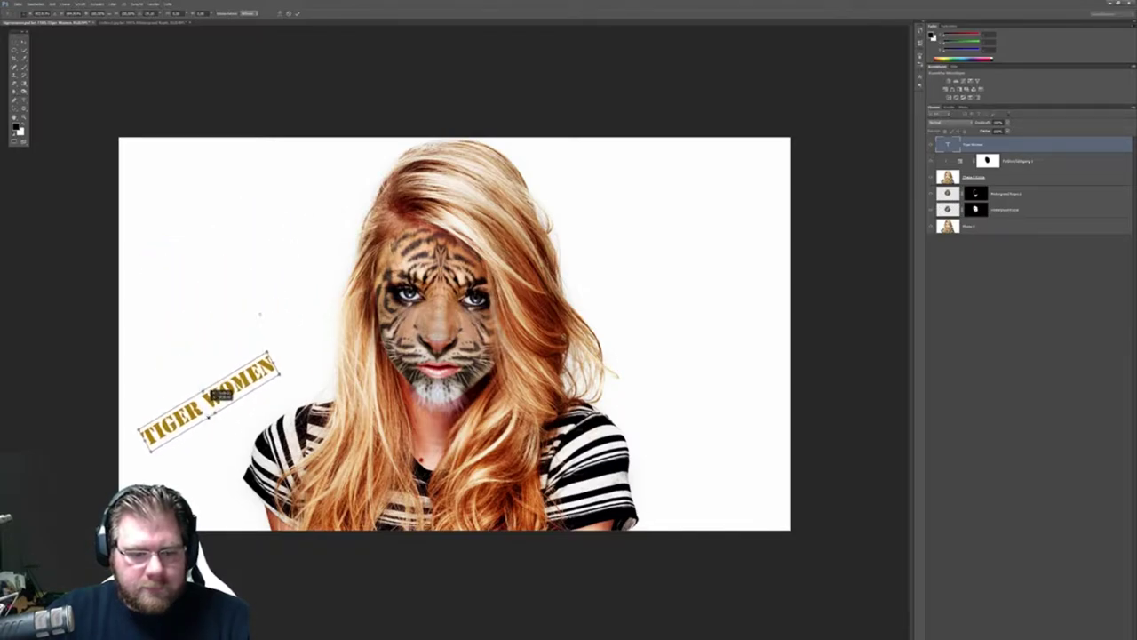
pyautogui.moveTo(301, 392); pyautogui.dragTo(365, 182)
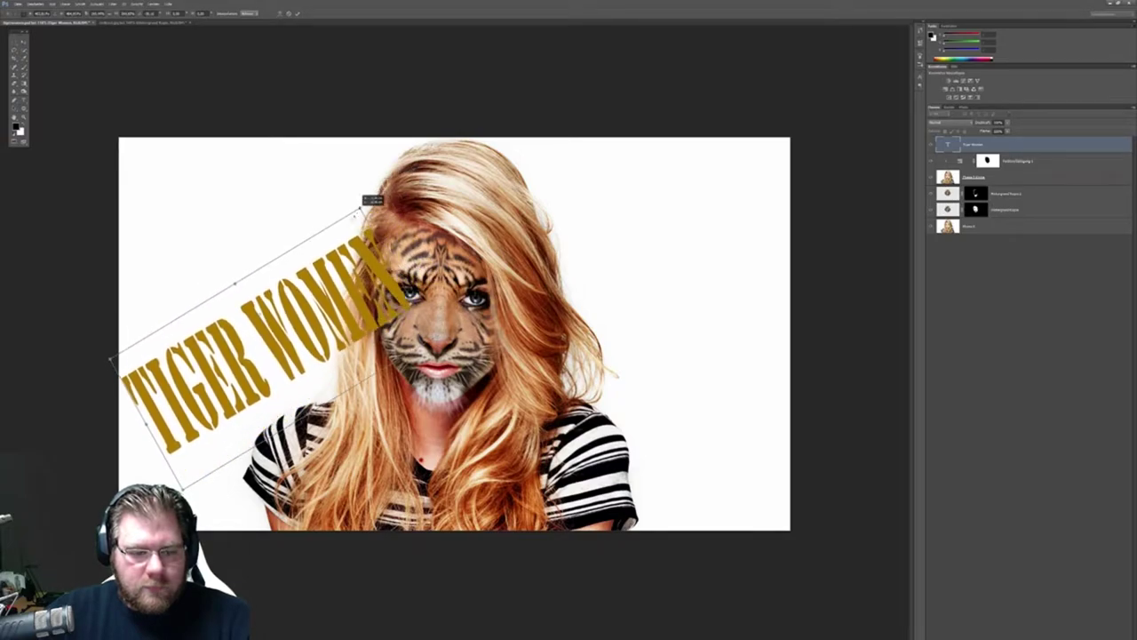
pyautogui.moveTo(364, 182); pyautogui.dragTo(342, 204)
pyautogui.moveTo(320, 293); pyautogui.dragTo(324, 275)
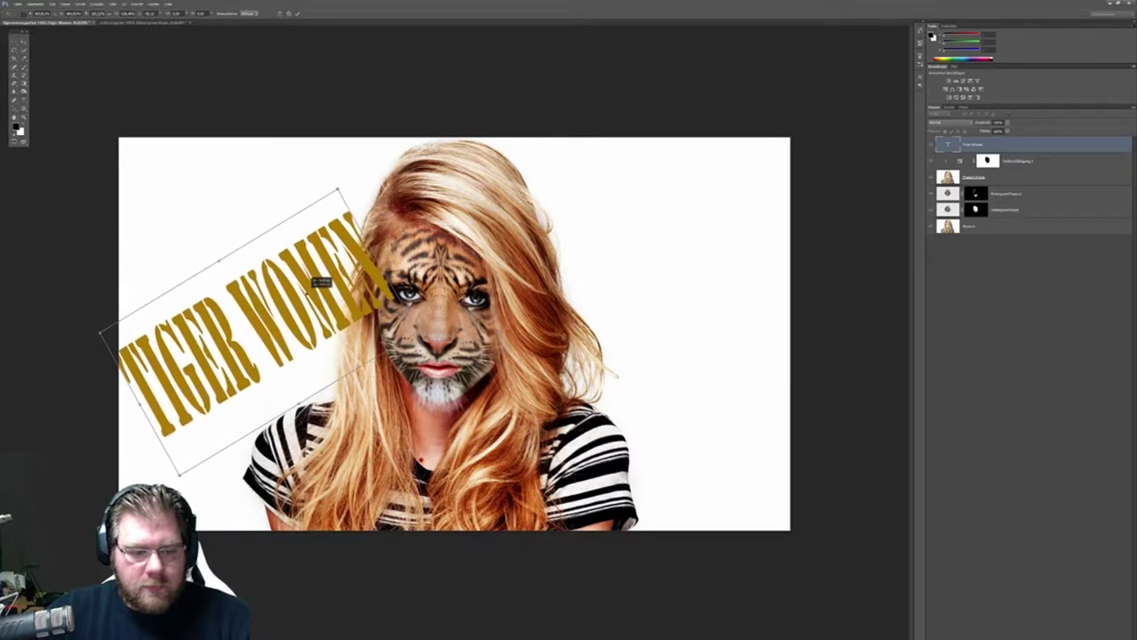
pyautogui.moveTo(329, 276); pyautogui.dragTo(315, 280)
pyautogui.moveTo(377, 297); pyautogui.dragTo(383, 307)
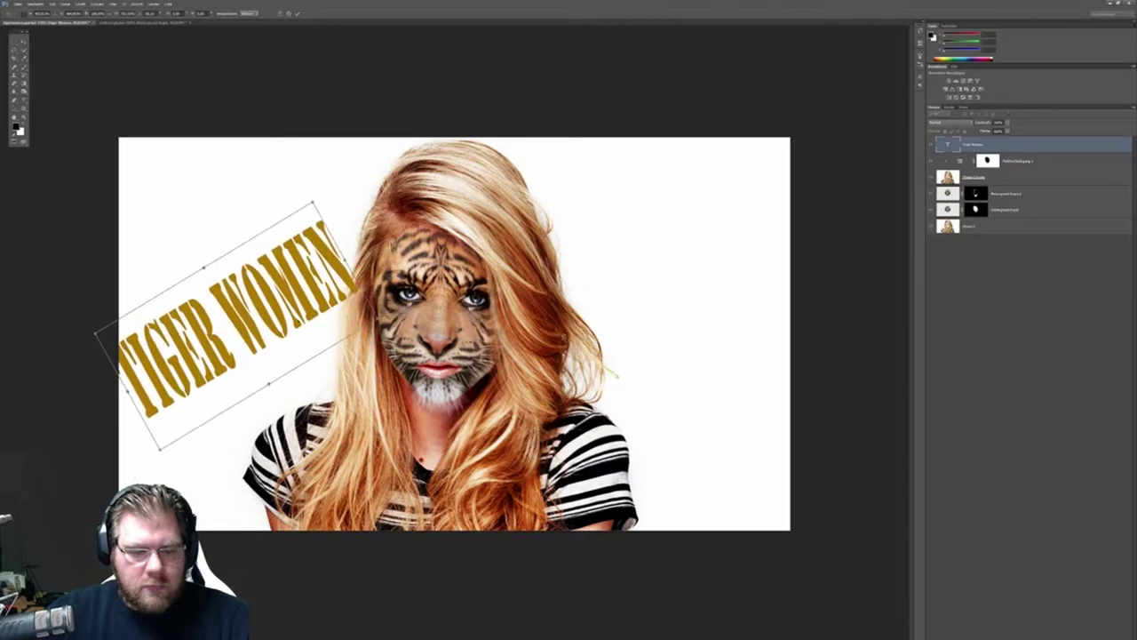
pyautogui.moveTo(381, 304); pyautogui.dragTo(307, 246)
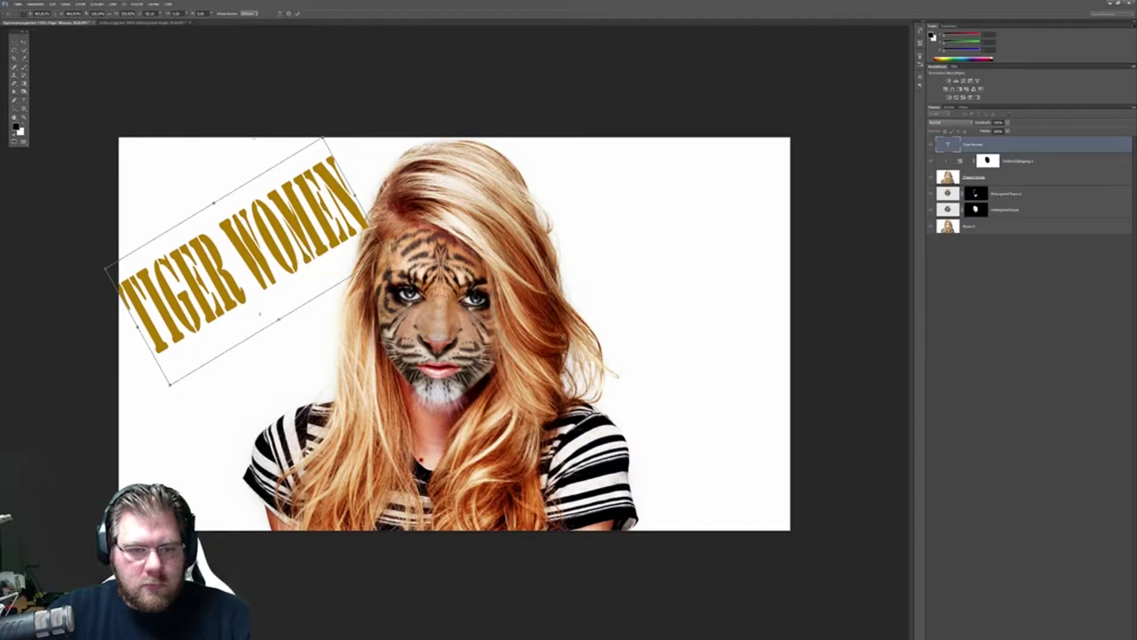
pyautogui.click(299, 15)
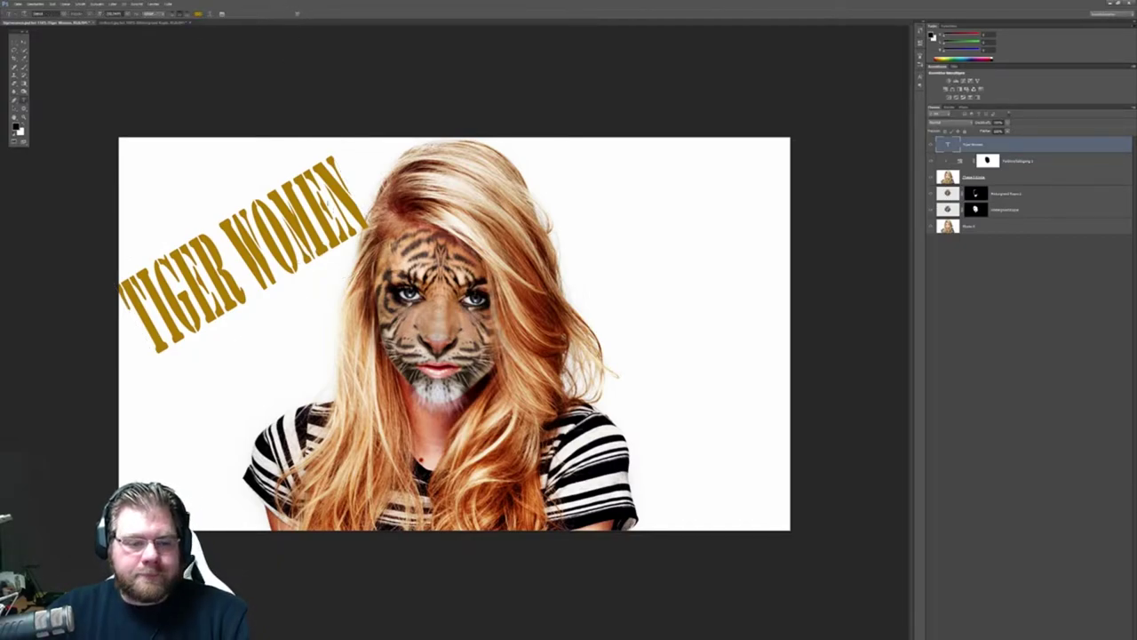
# Add Bevel and Emboss to the text with lower depth, larger size, red shadow, direction Up, and Contour.
pyautogui.doubleClick(1026, 151)
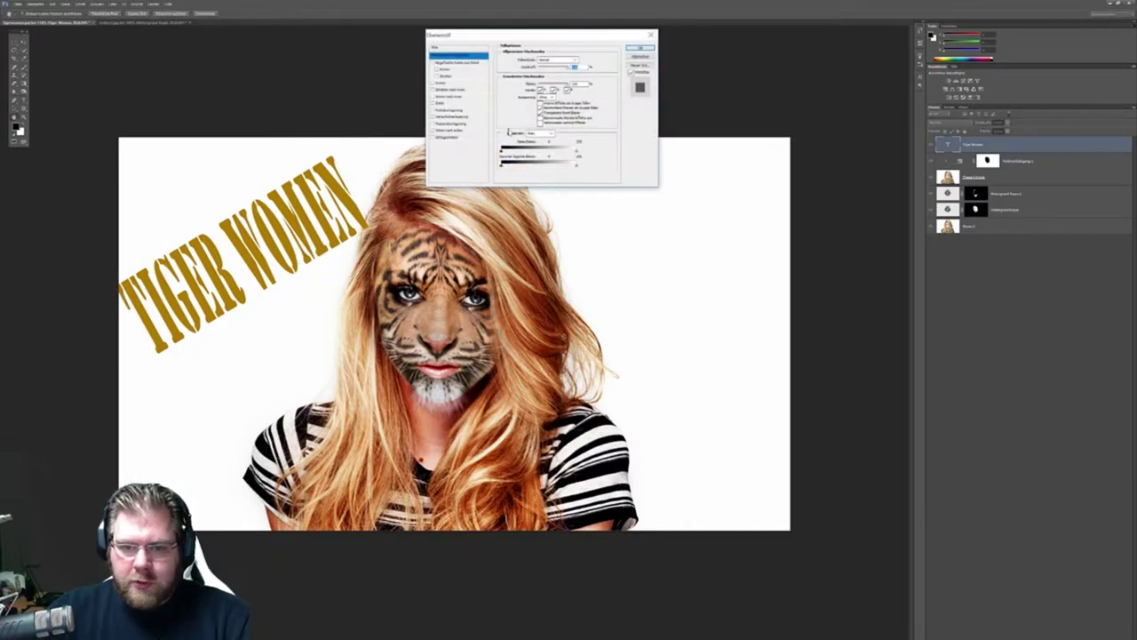
pyautogui.click(442, 64)
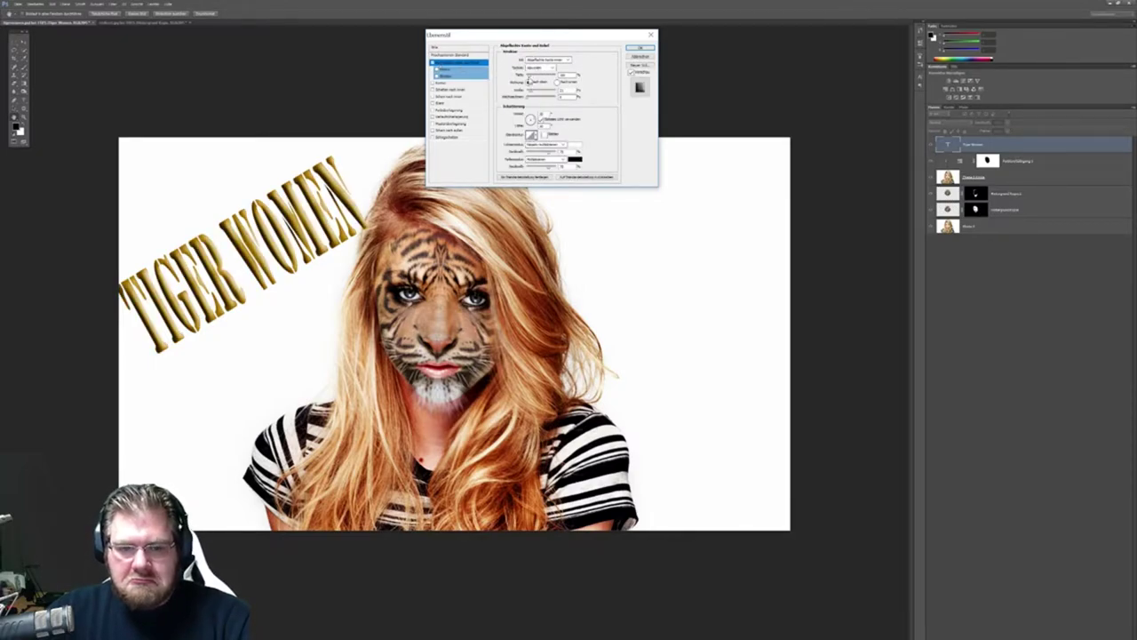
pyautogui.moveTo(529, 80); pyautogui.dragTo(527, 92)
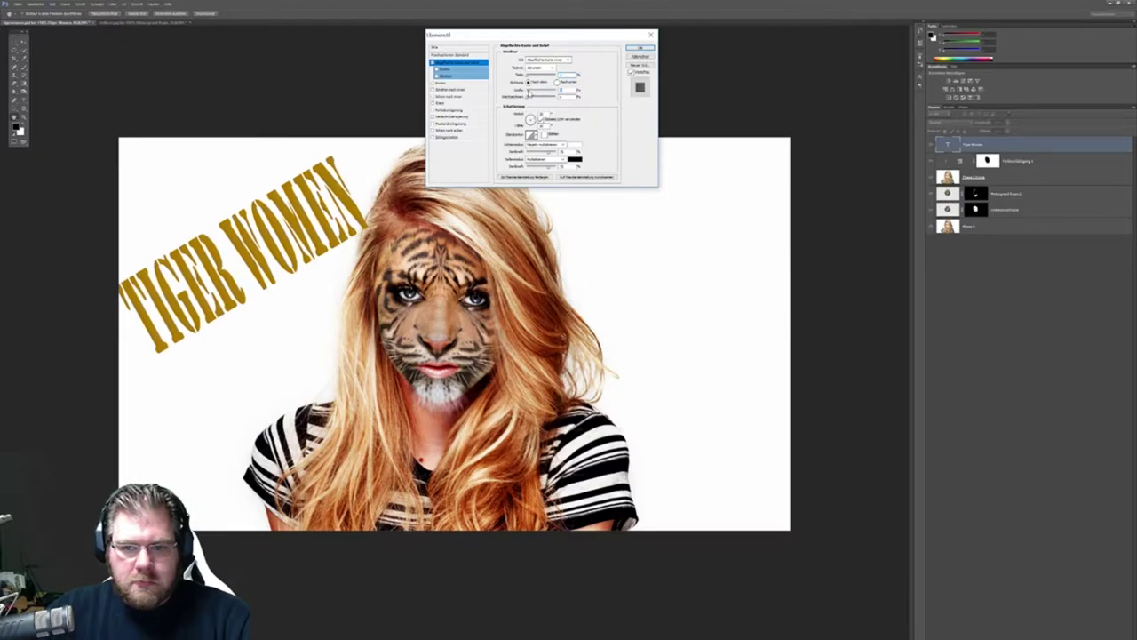
pyautogui.moveTo(529, 91); pyautogui.dragTo(539, 92)
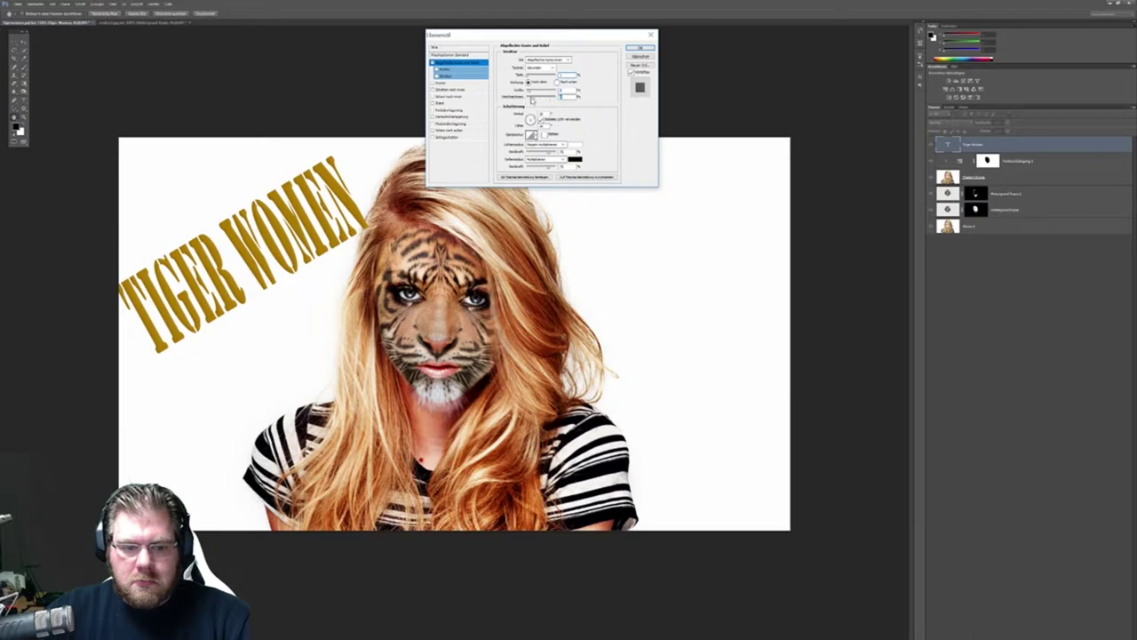
pyautogui.click(575, 160)
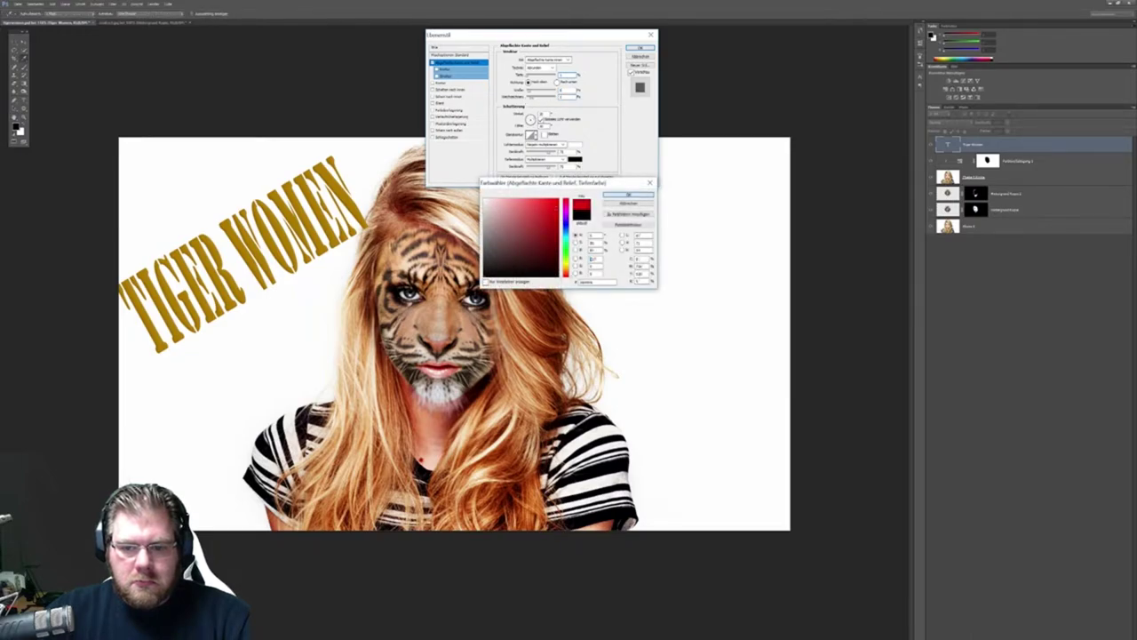
pyautogui.click(603, 194)
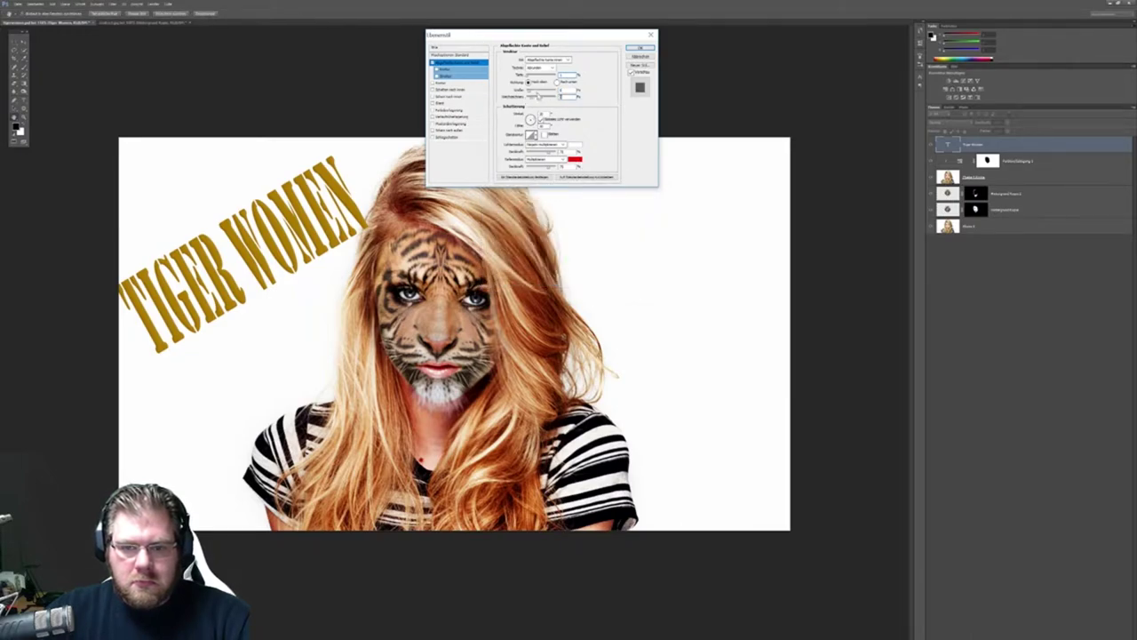
pyautogui.click(529, 81)
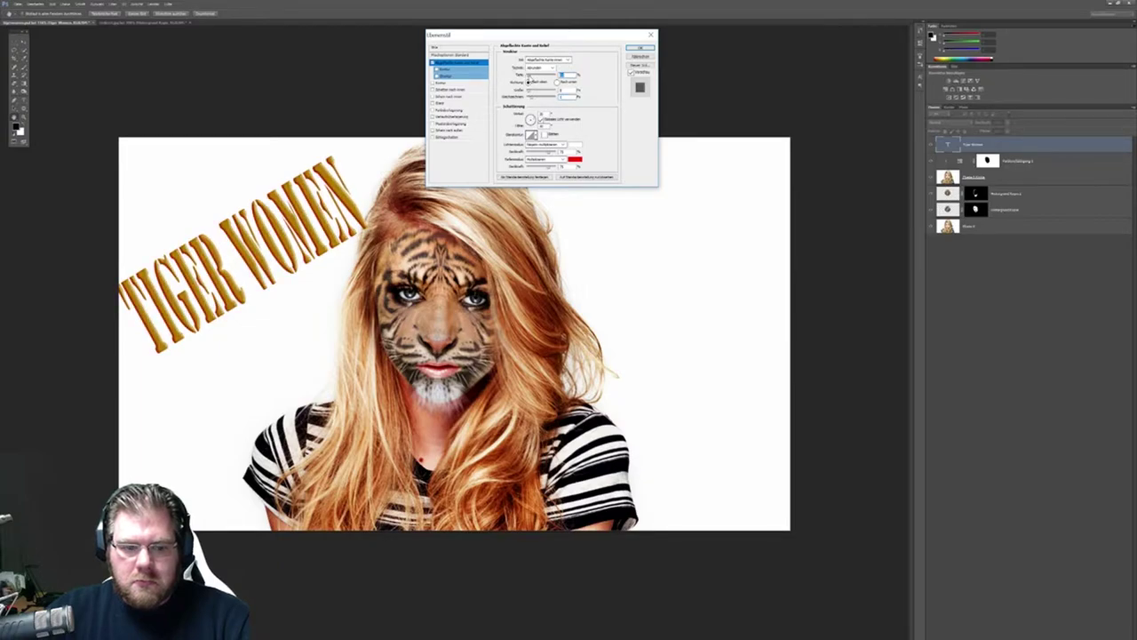
pyautogui.click(437, 69)
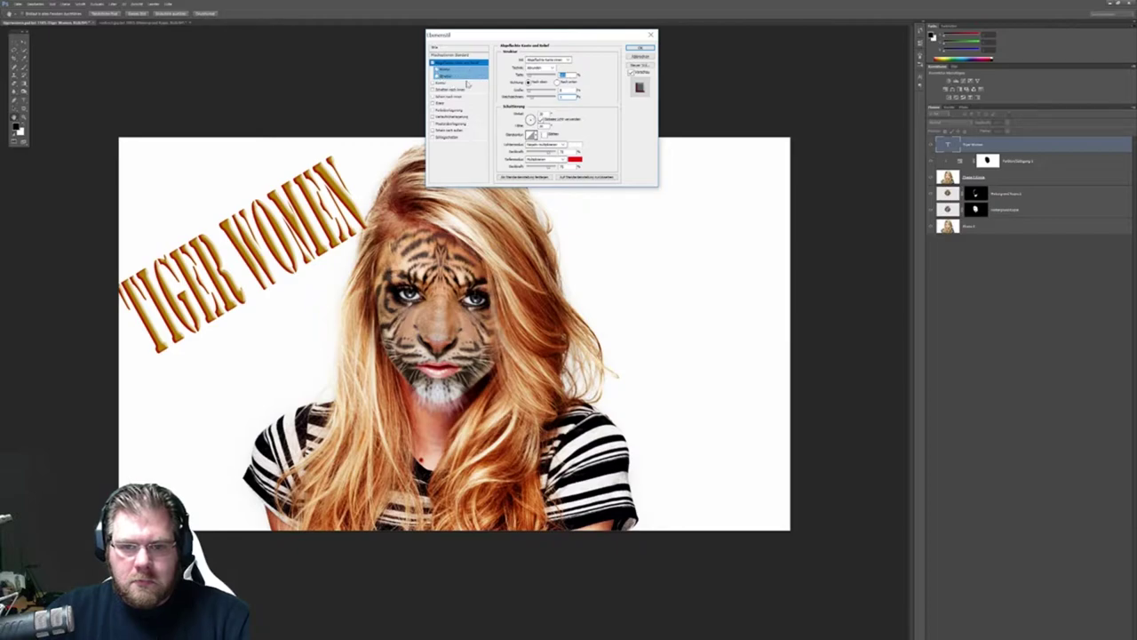
# Enable a drop shadow with a new angle and higher opacity, then apply the layer style.
pyautogui.click(445, 137)
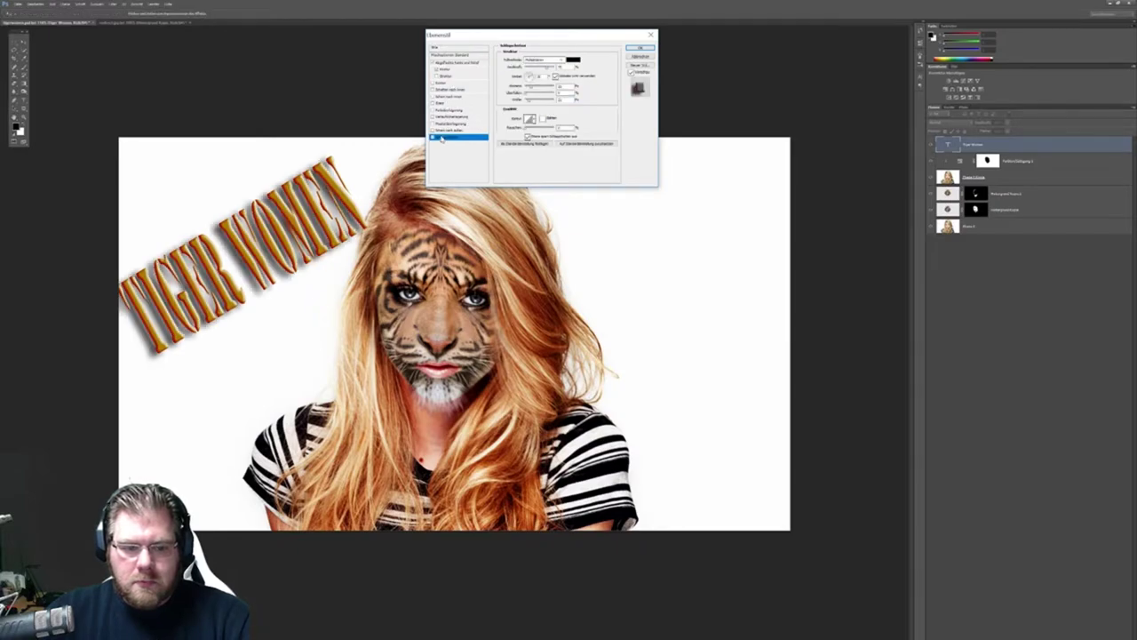
pyautogui.click(530, 78)
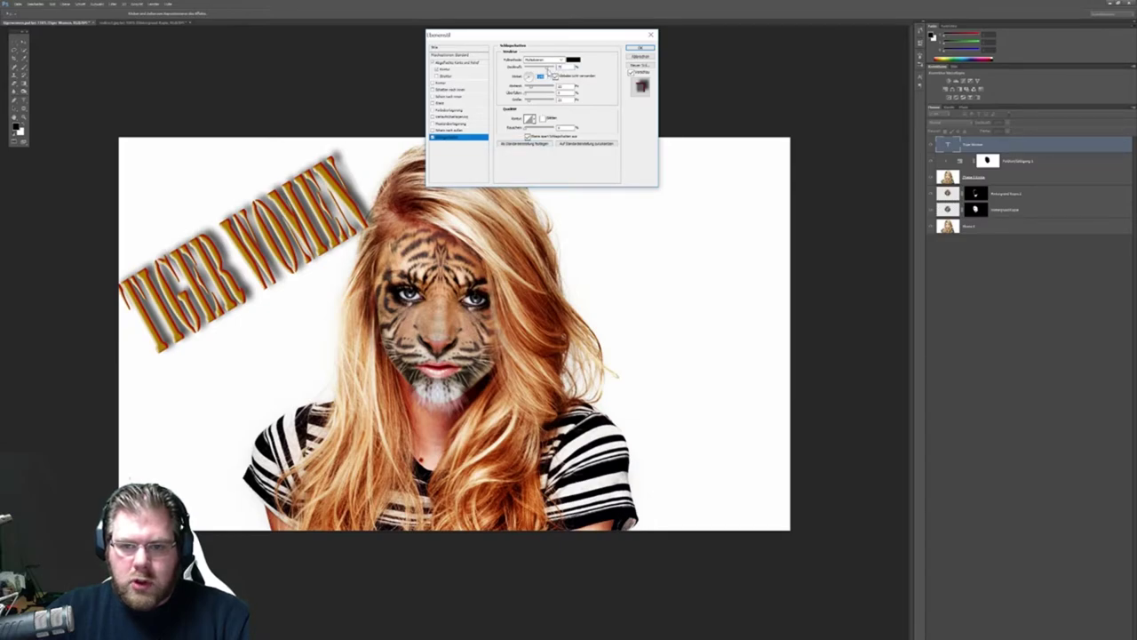
pyautogui.moveTo(551, 71); pyautogui.dragTo(531, 94)
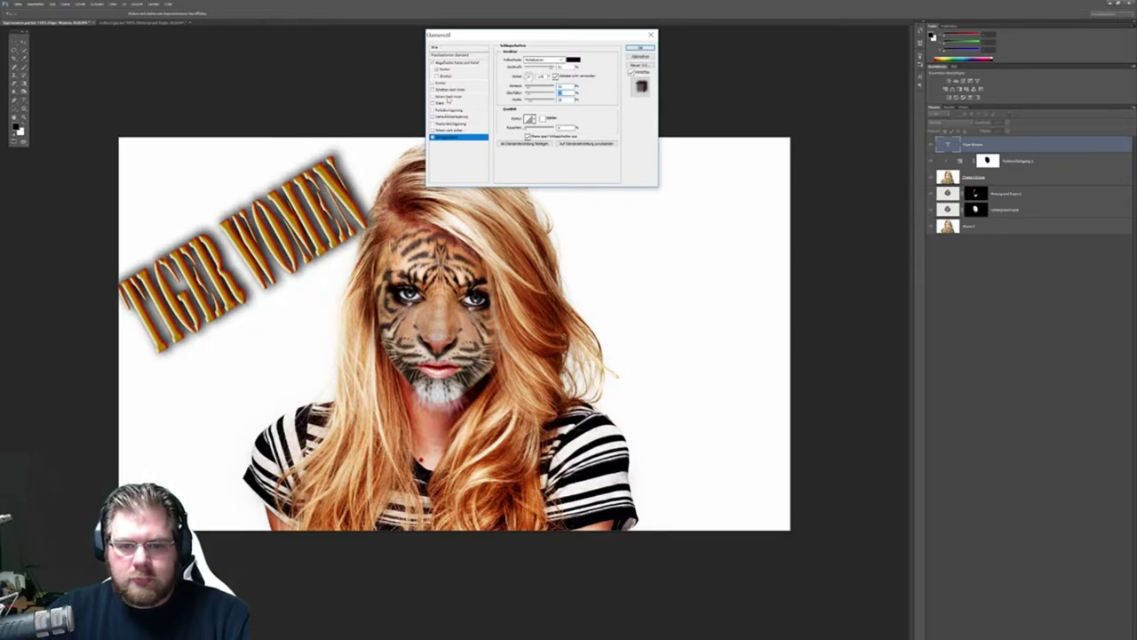
pyautogui.click(640, 48)
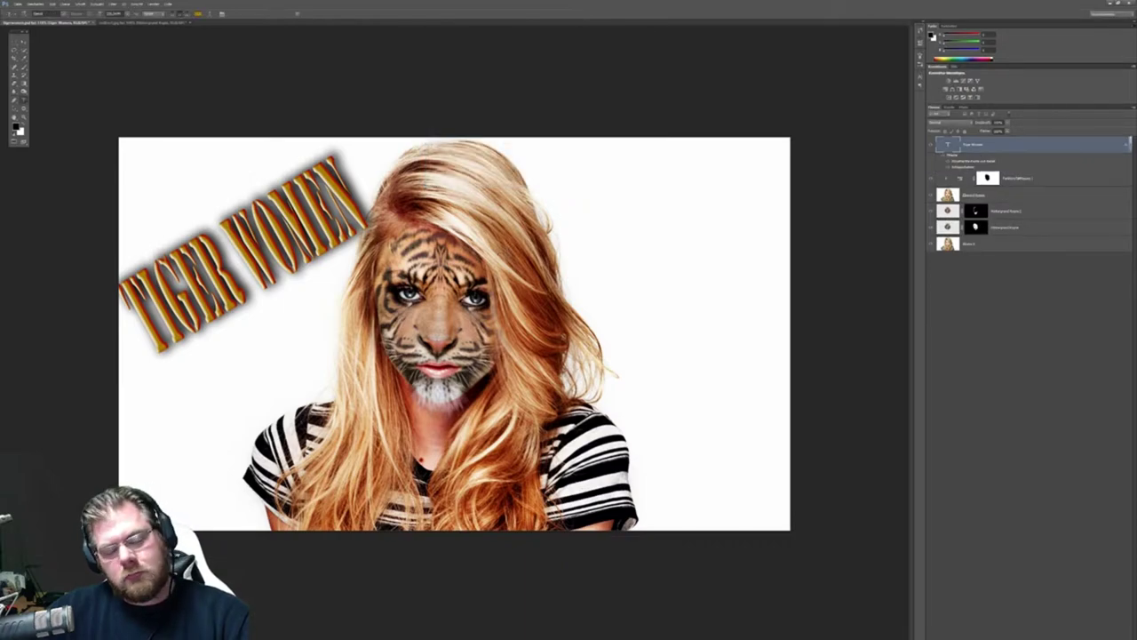
# Move the styled TIGER WOMEN text about 50 px lower on the image.
pyautogui.press('v')
pyautogui.moveTo(241, 243)
pyautogui.mouseDown()
pyautogui.moveTo(233, 288)
pyautogui.moveTo(236, 277)
pyautogui.moveTo(699, 226)
pyautogui.moveTo(336, 330)
pyautogui.moveTo(281, 292)
pyautogui.mouseUp()
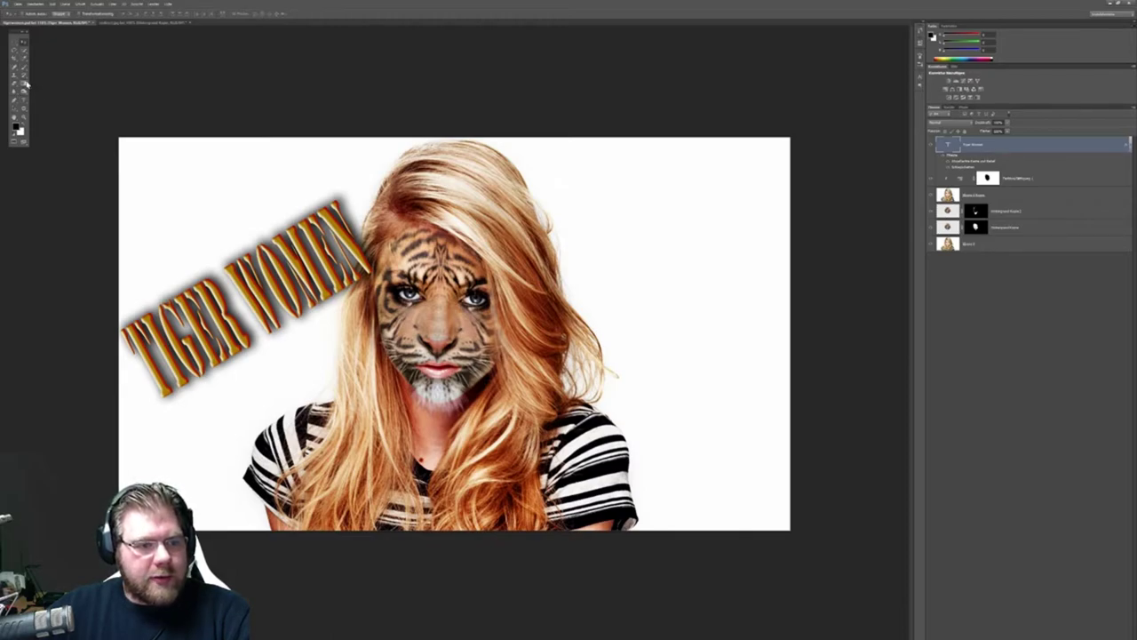
pyautogui.click(25, 116)
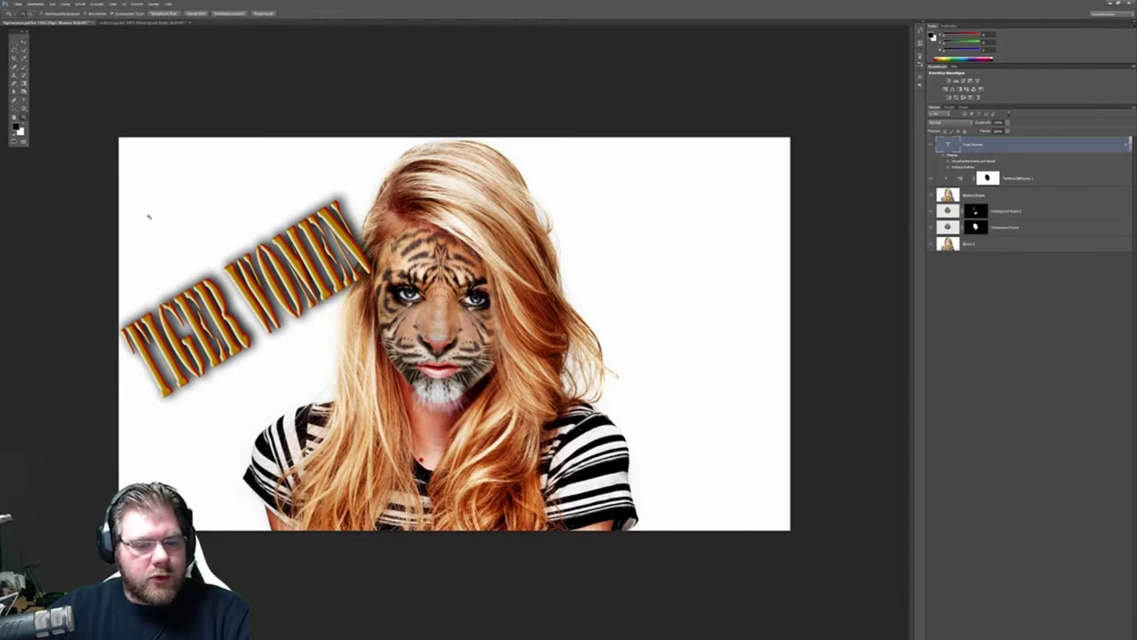
pyautogui.moveTo(419, 464); pyautogui.dragTo(477, 451)
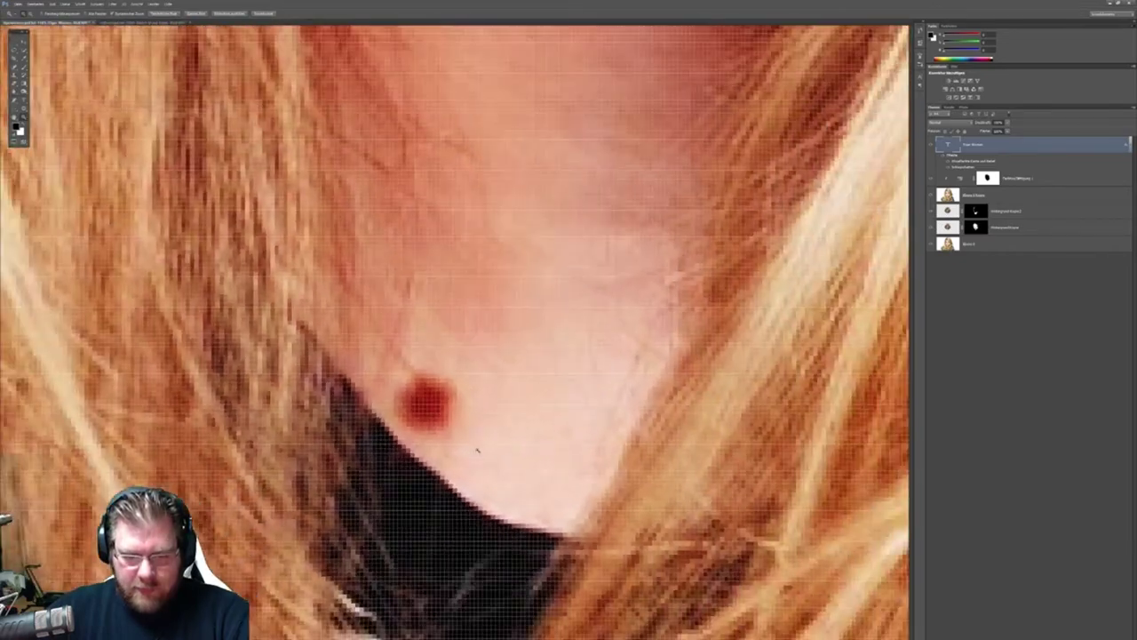
pyautogui.scroll(-2, 477, 451)
pyautogui.scroll(2, 477, 450)
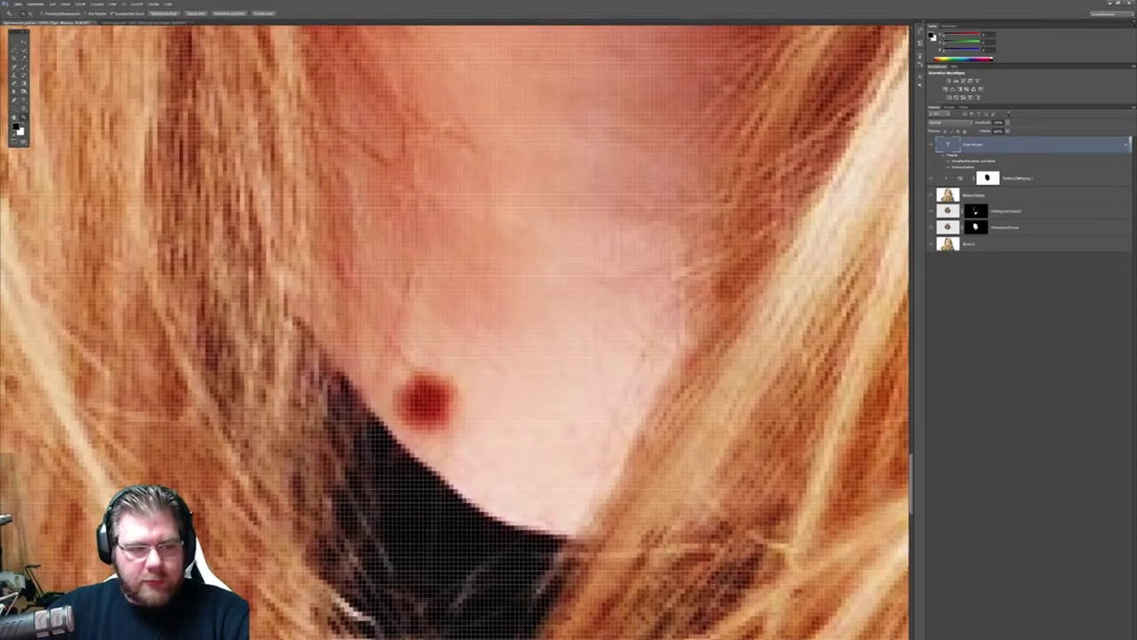
pyautogui.click(15, 69)
pyautogui.click(15, 68)
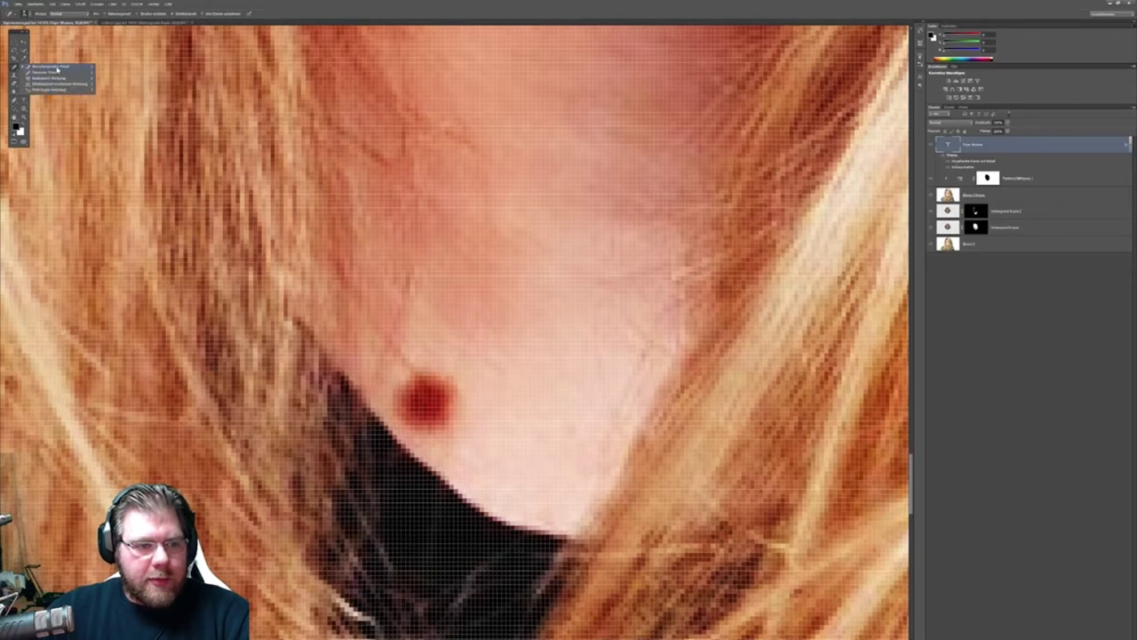
pyautogui.click(56, 68)
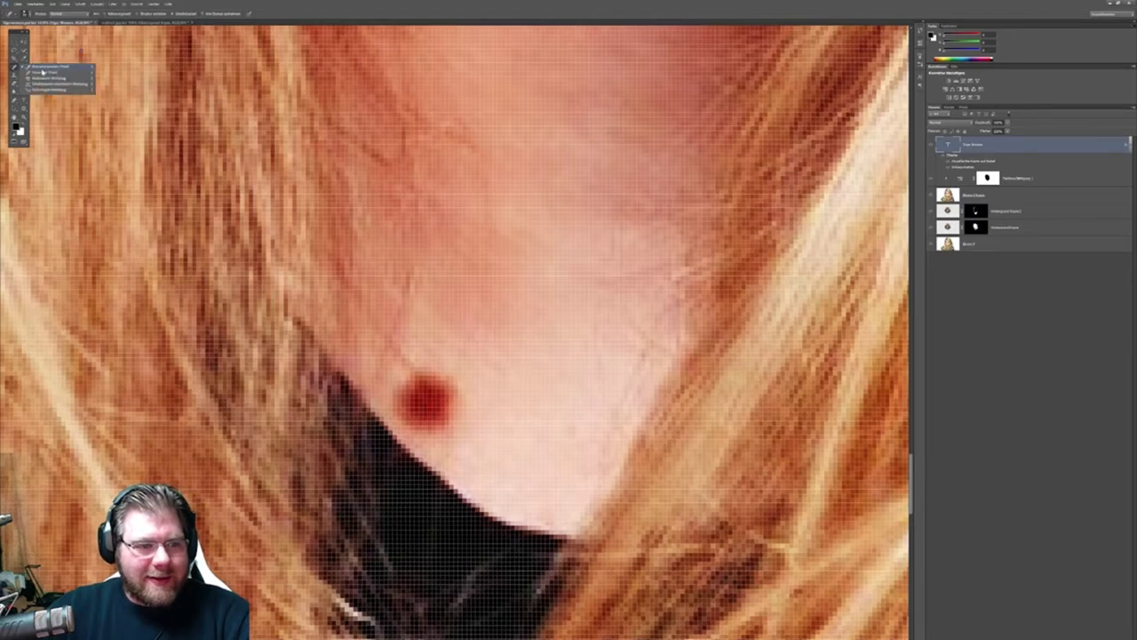
pyautogui.click(993, 249)
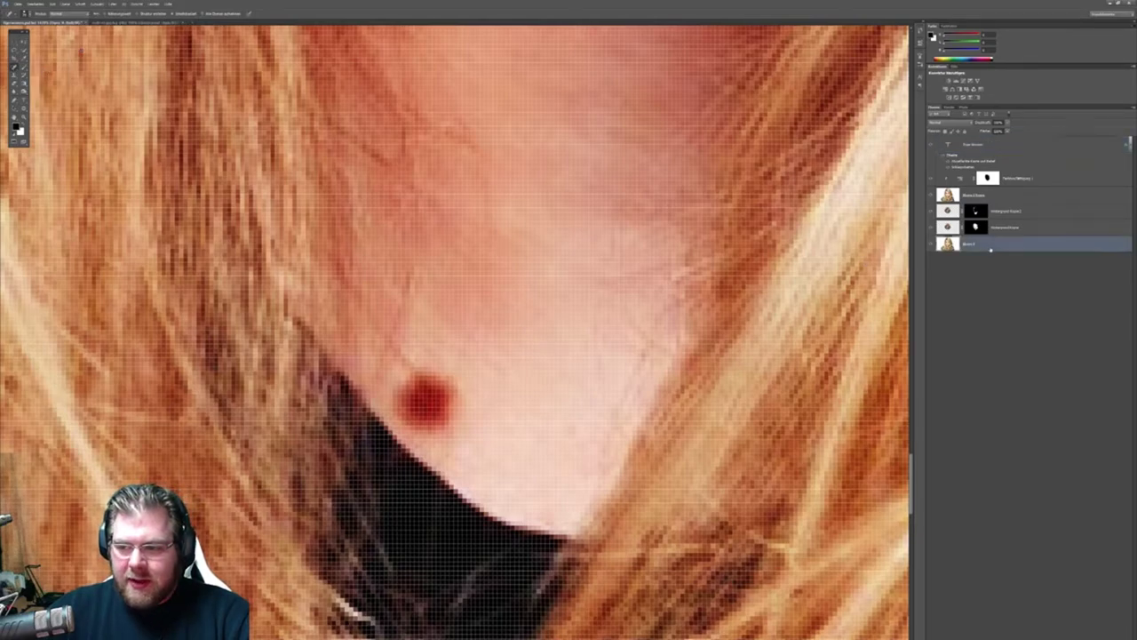
pyautogui.click(56, 13)
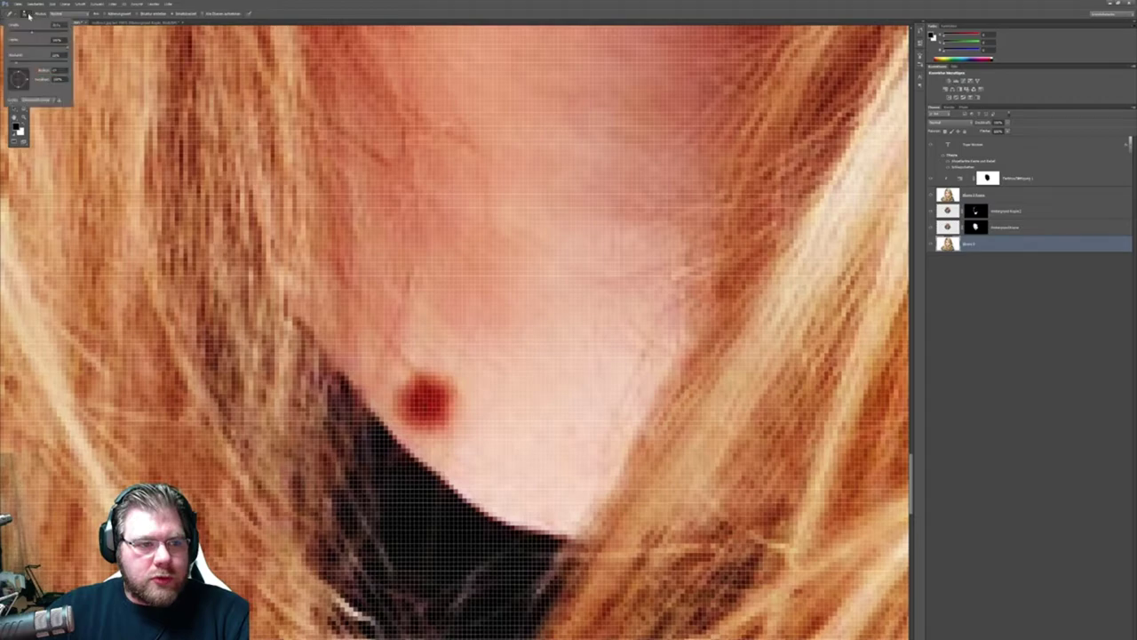
pyautogui.press('Tab')
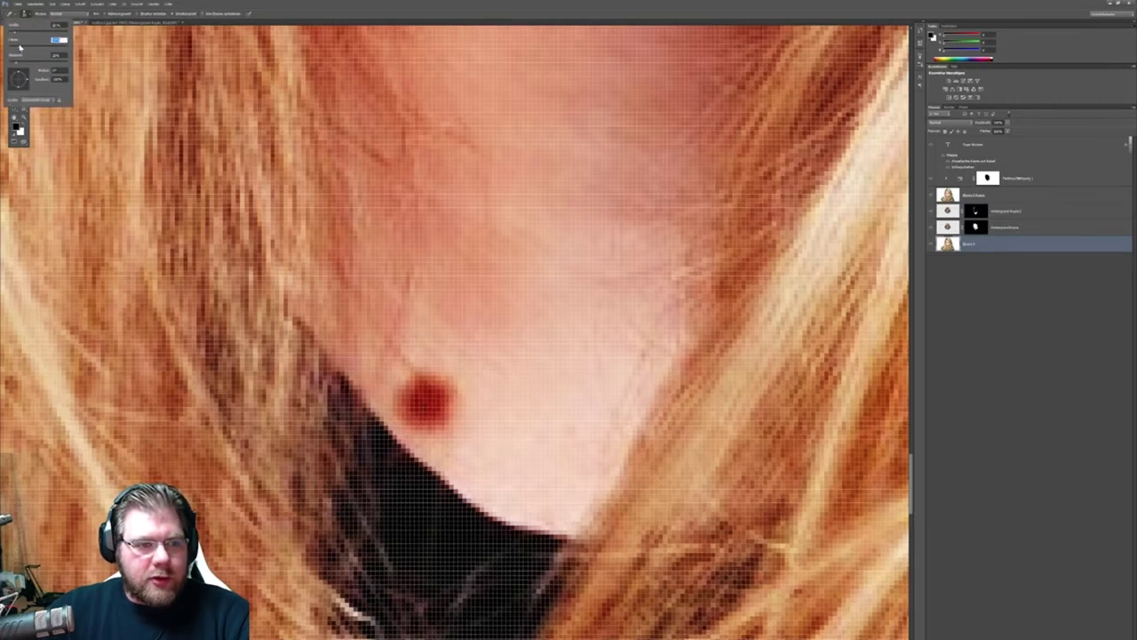
pyautogui.moveTo(480, 324); pyautogui.dragTo(416, 406)
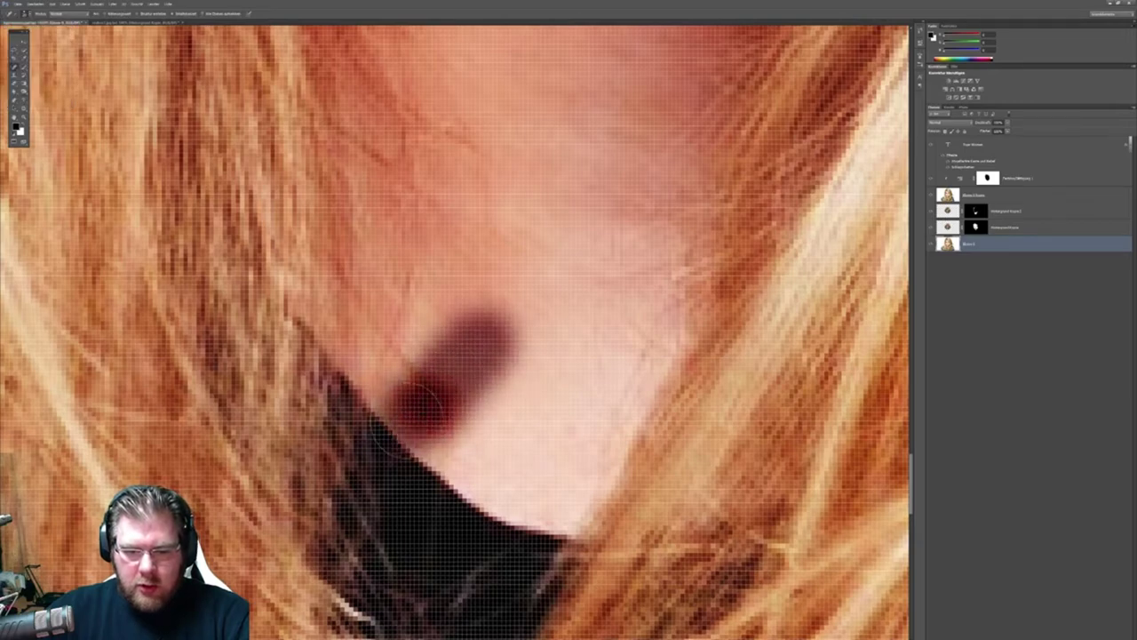
pyautogui.moveTo(418, 356); pyautogui.dragTo(479, 427)
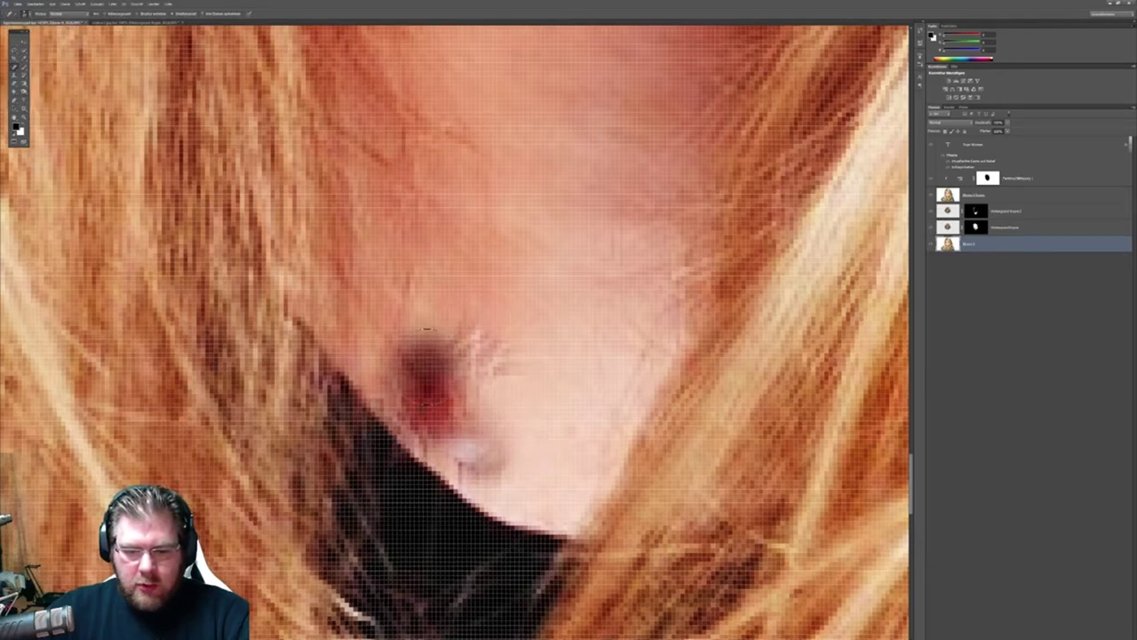
pyautogui.moveTo(413, 320); pyautogui.dragTo(457, 435)
pyautogui.moveTo(426, 364); pyautogui.dragTo(507, 462)
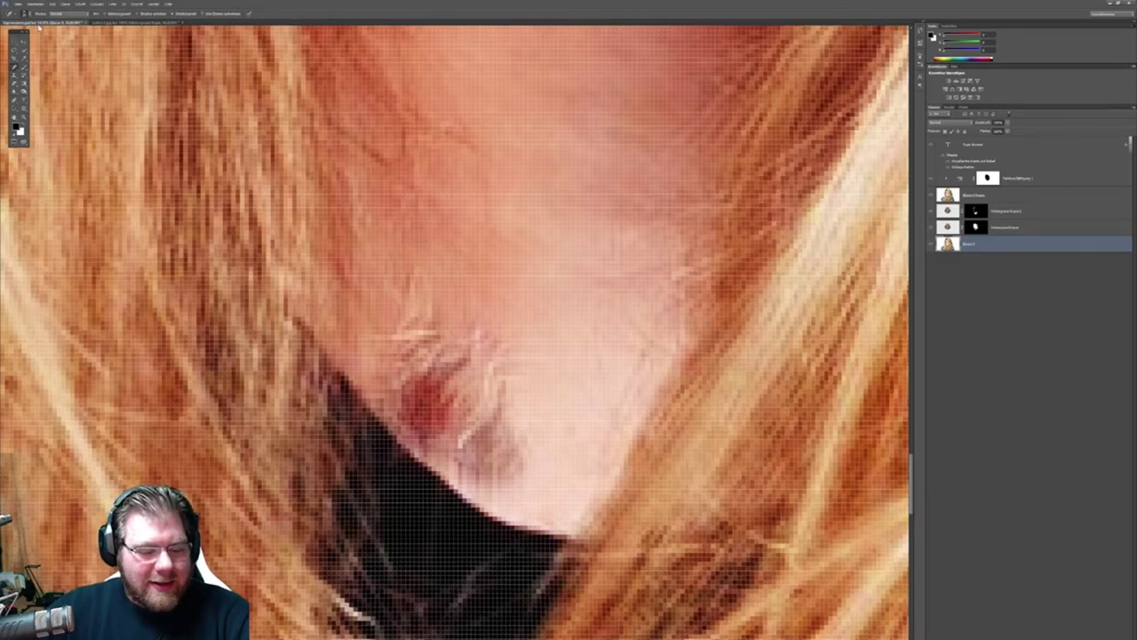
pyautogui.hotkey('ctrl', 'alt', 'z')
pyautogui.hotkey('ctrl', 'alt', 'z')
pyautogui.hotkey('ctrl', 'alt', 'z')
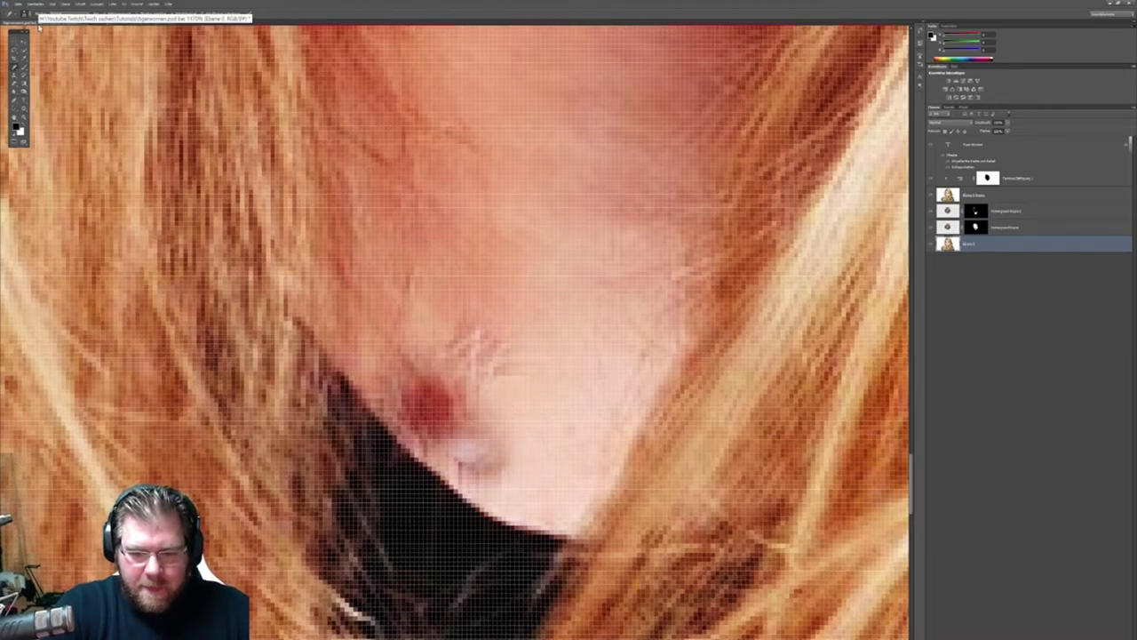
pyautogui.hotkey('ctrl', 'alt', 'z')
pyautogui.hotkey('ctrl', 'alt', 'z')
pyautogui.hotkey('ctrl', 'alt', 'z')
pyautogui.hotkey('ctrl', 'alt', 'z')
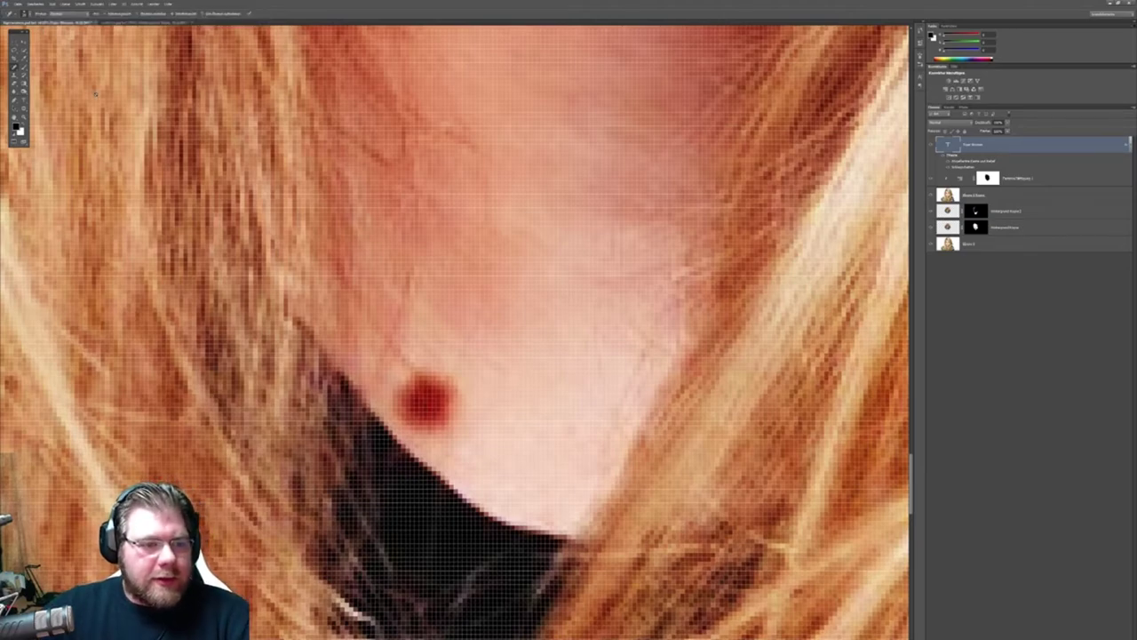
# Spot-heal the red mole on the neck on the base photo layer, undoing the last dab.
pyautogui.click(14, 75)
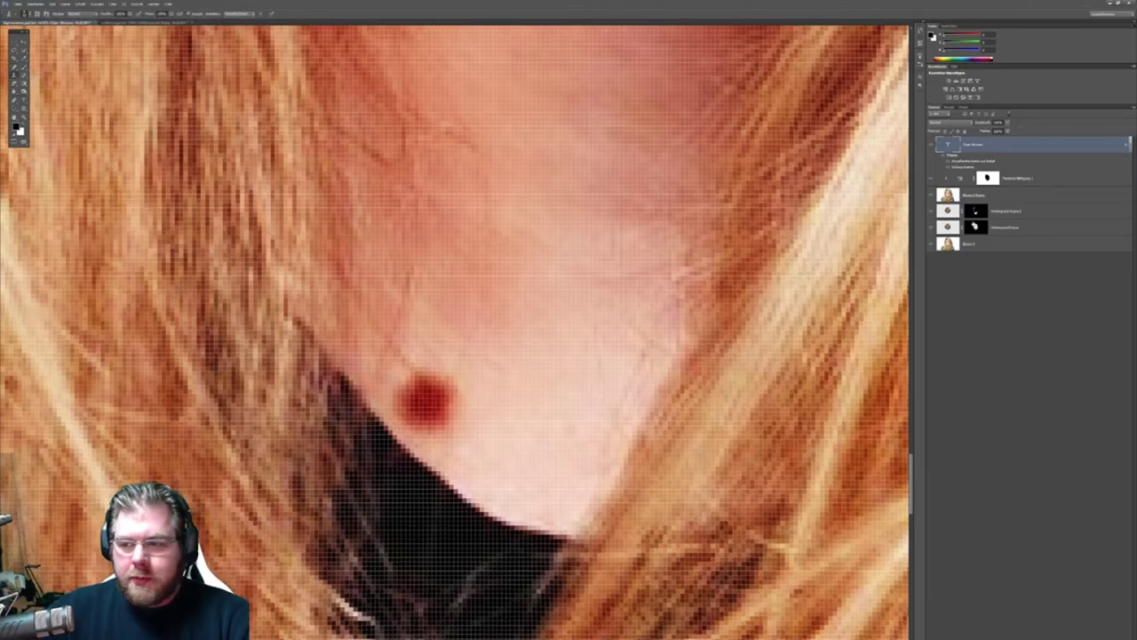
pyautogui.click(1004, 196)
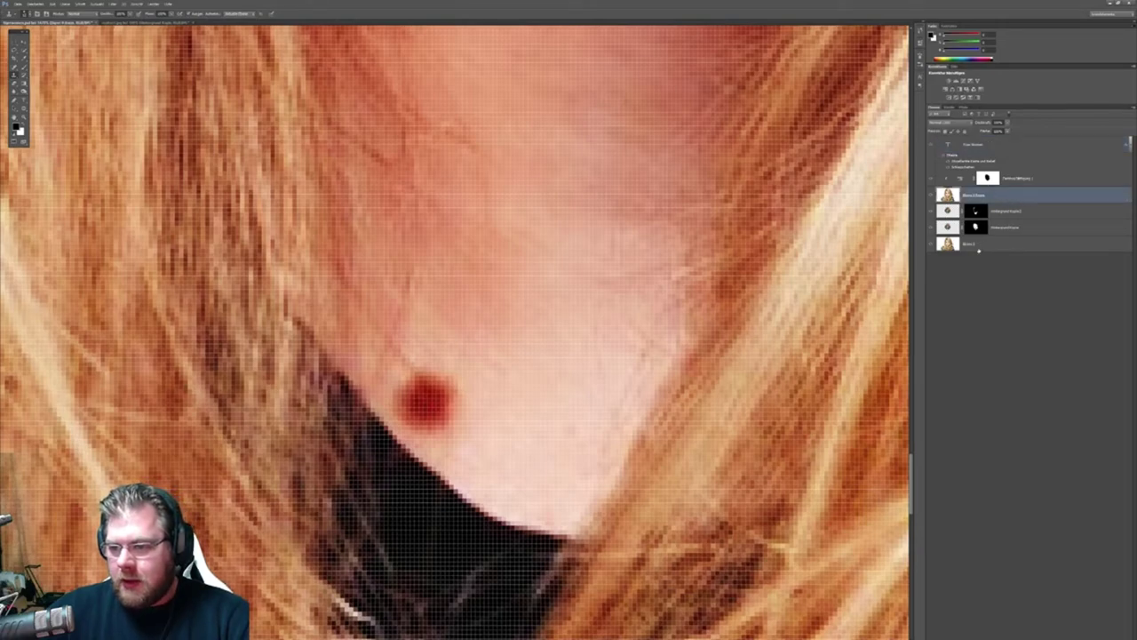
pyautogui.click(1008, 249)
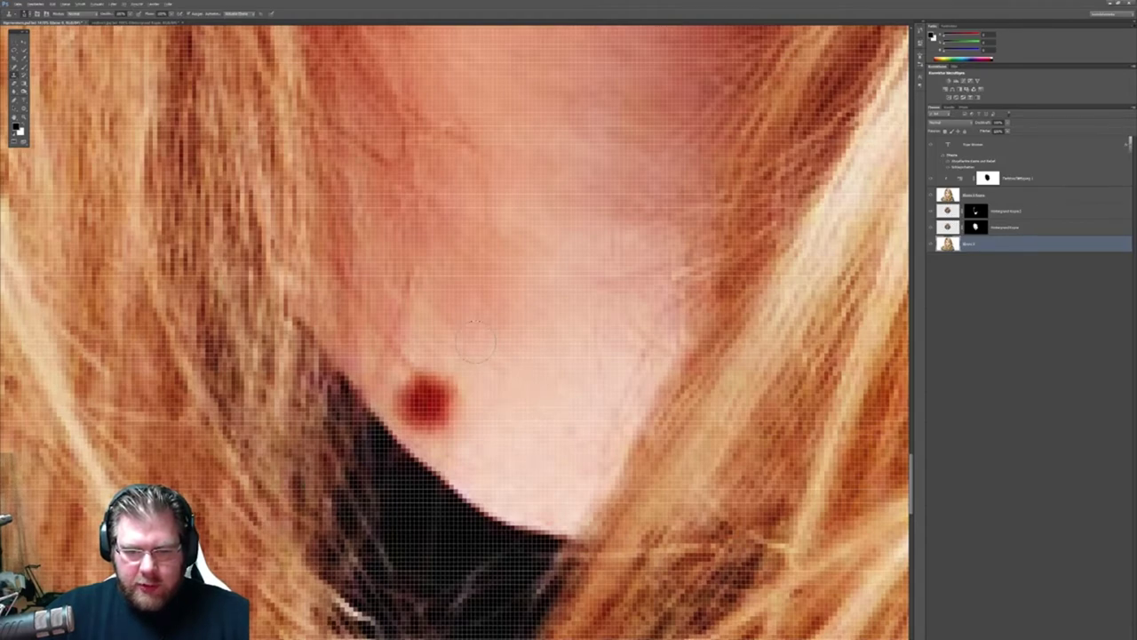
pyautogui.click(426, 399)
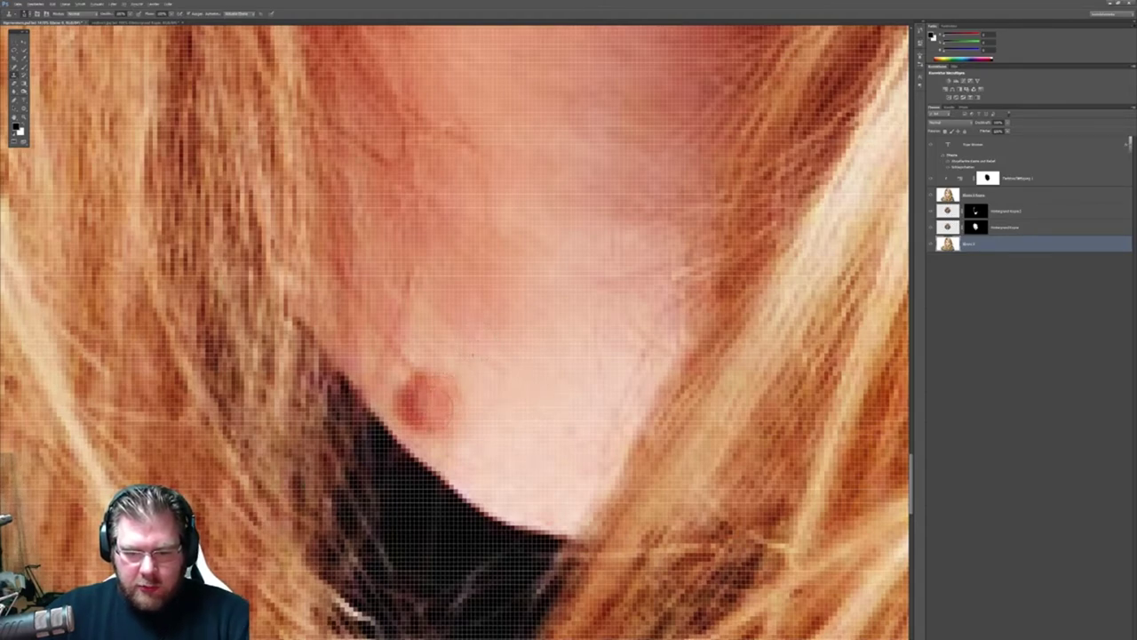
pyautogui.click(424, 400)
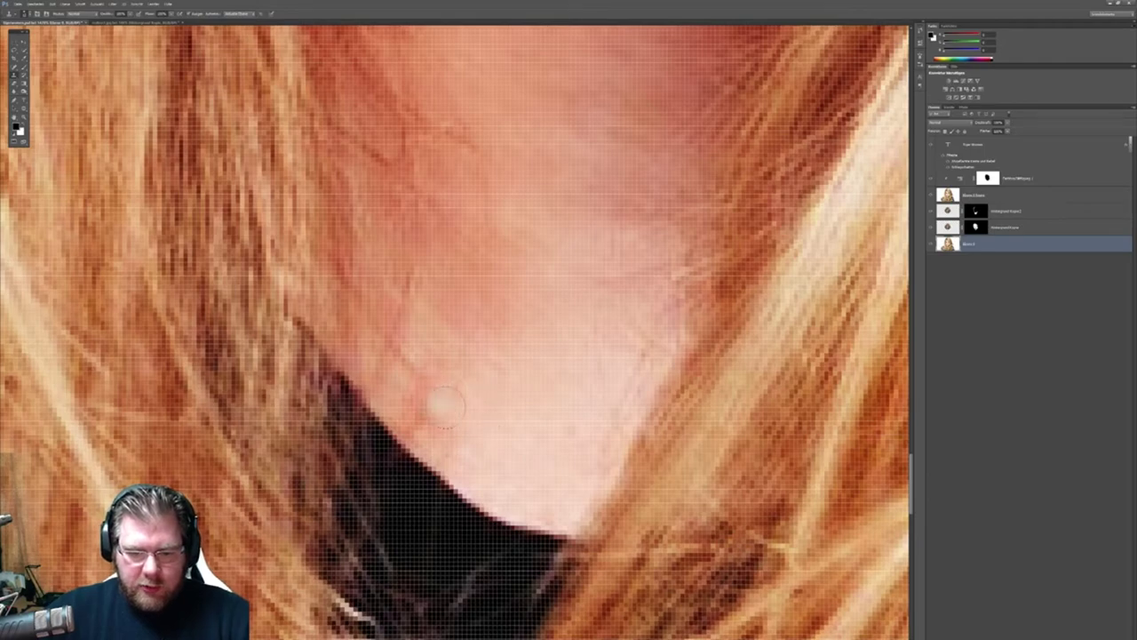
pyautogui.click(441, 410)
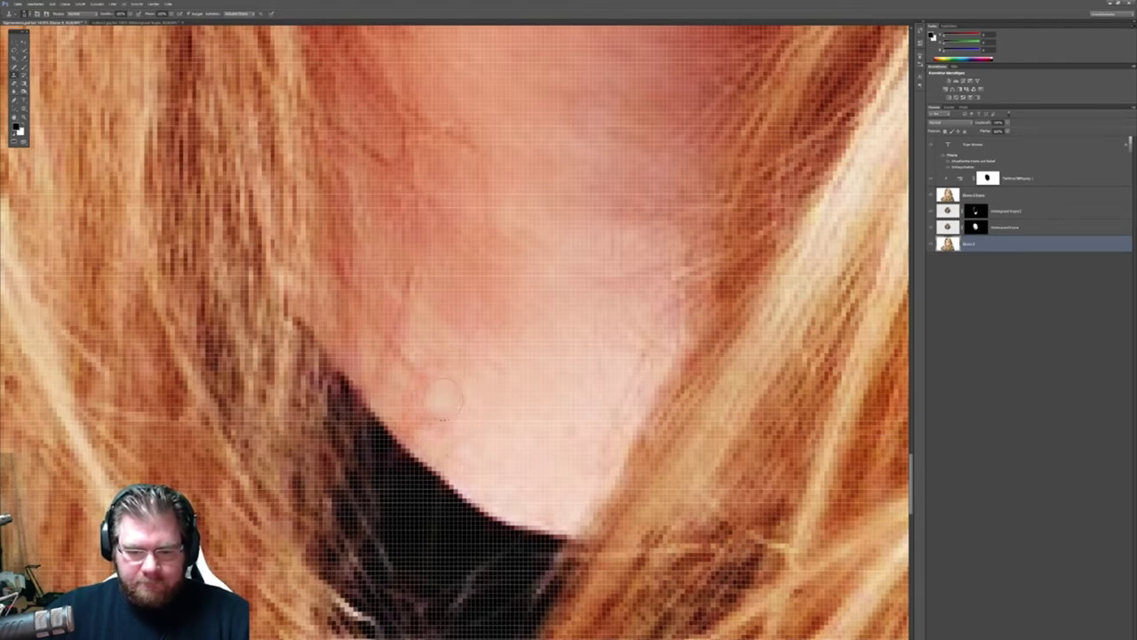
pyautogui.hotkey('ctrl', 'z')
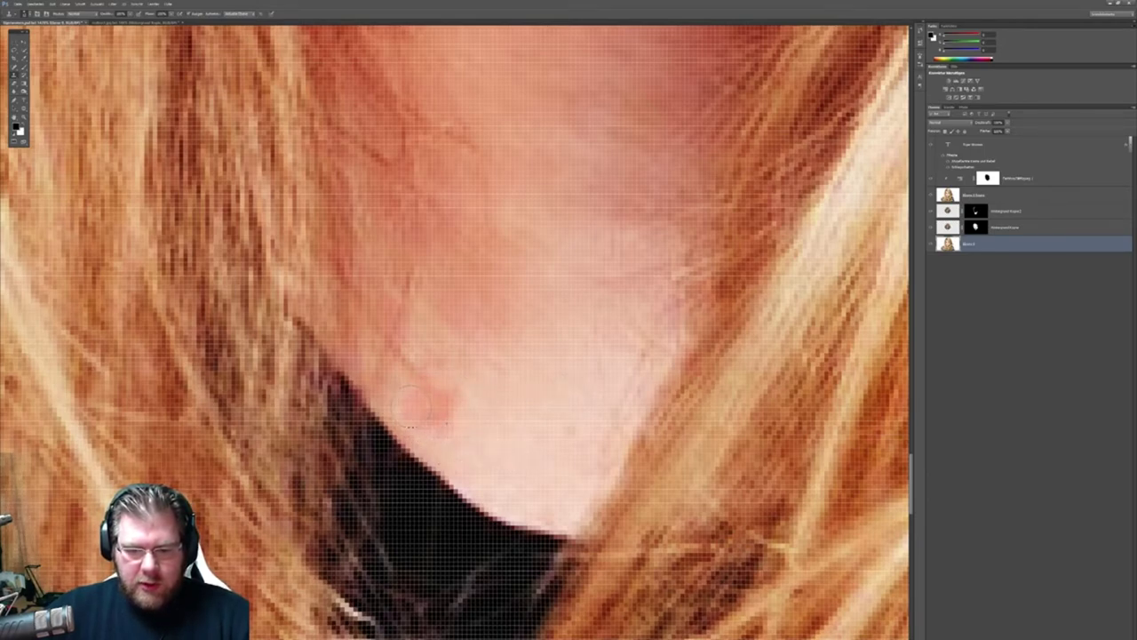
# Heal the remaining reddish spot on the Ebene 2 Kopie layer and zoom out to the whole image.
pyautogui.click(1024, 196)
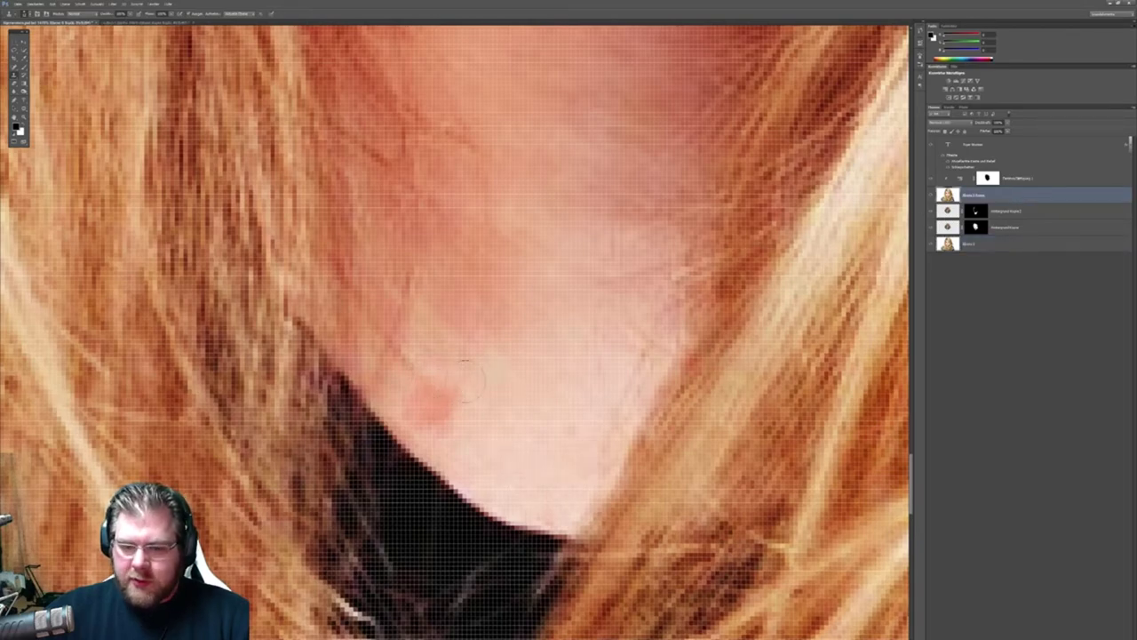
pyautogui.click(428, 400)
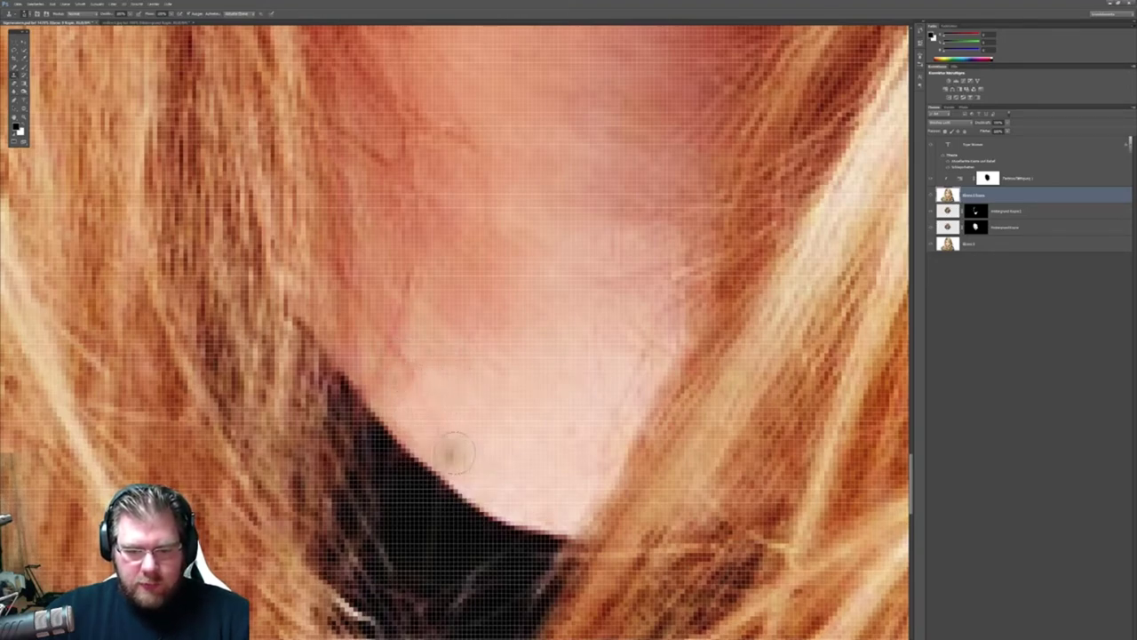
pyautogui.hotkey('ctrl', '-')
pyautogui.press('z')
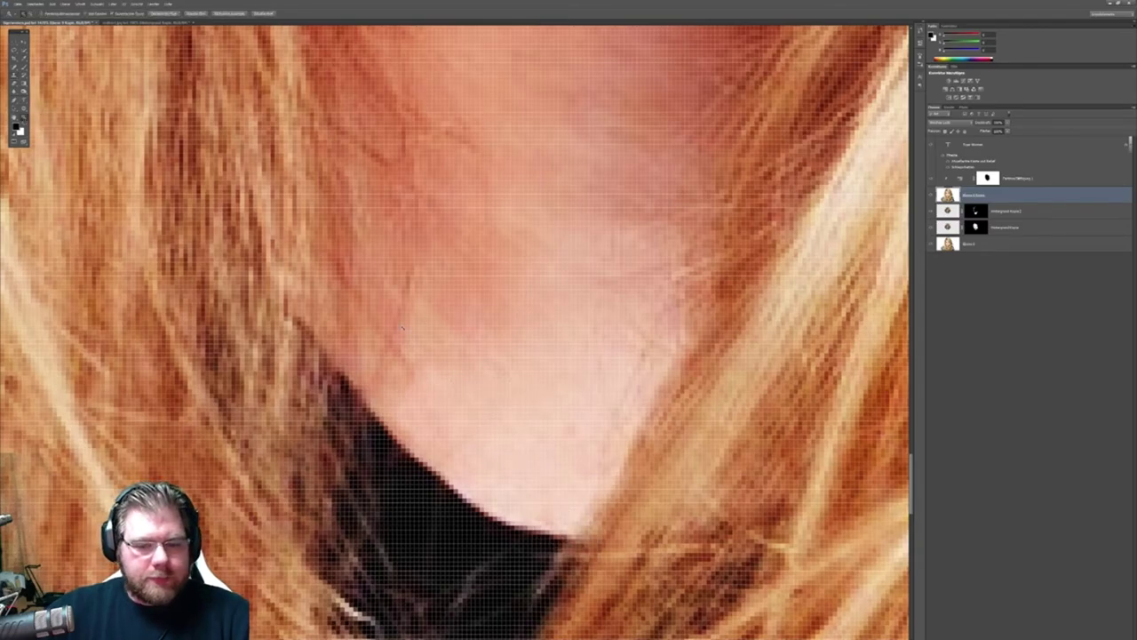
pyautogui.hotkey('ctrl', '-')
pyautogui.hotkey('ctrl', '-')
pyautogui.hotkey('ctrl', '-')
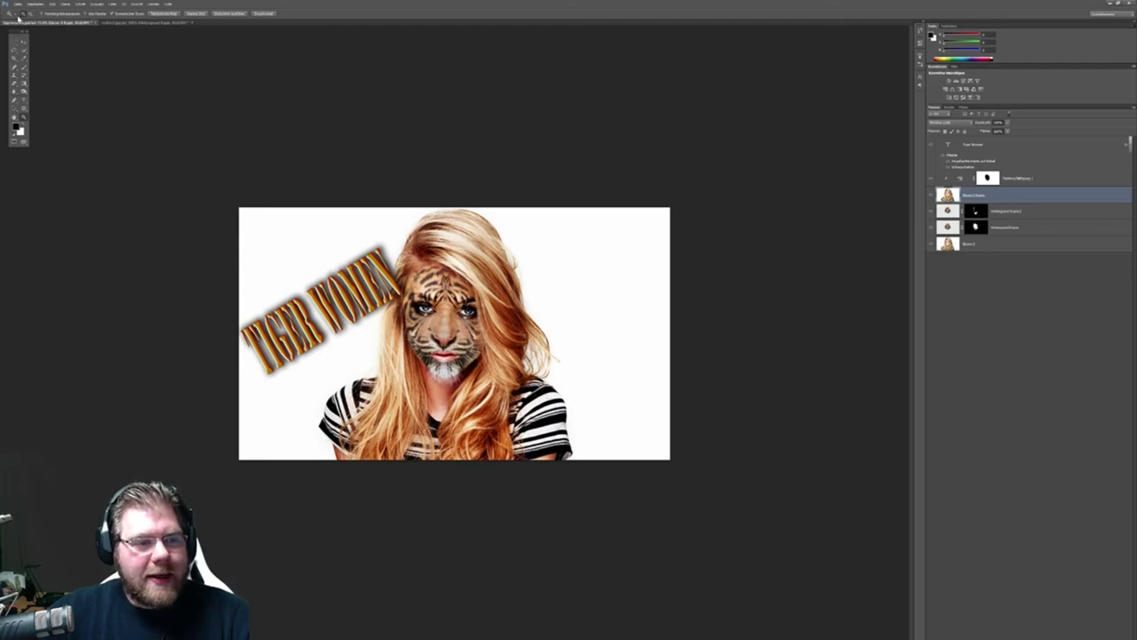
# Save the composition as a PSD, replacing the existing tigerwomen file.
pyautogui.click(17, 4)
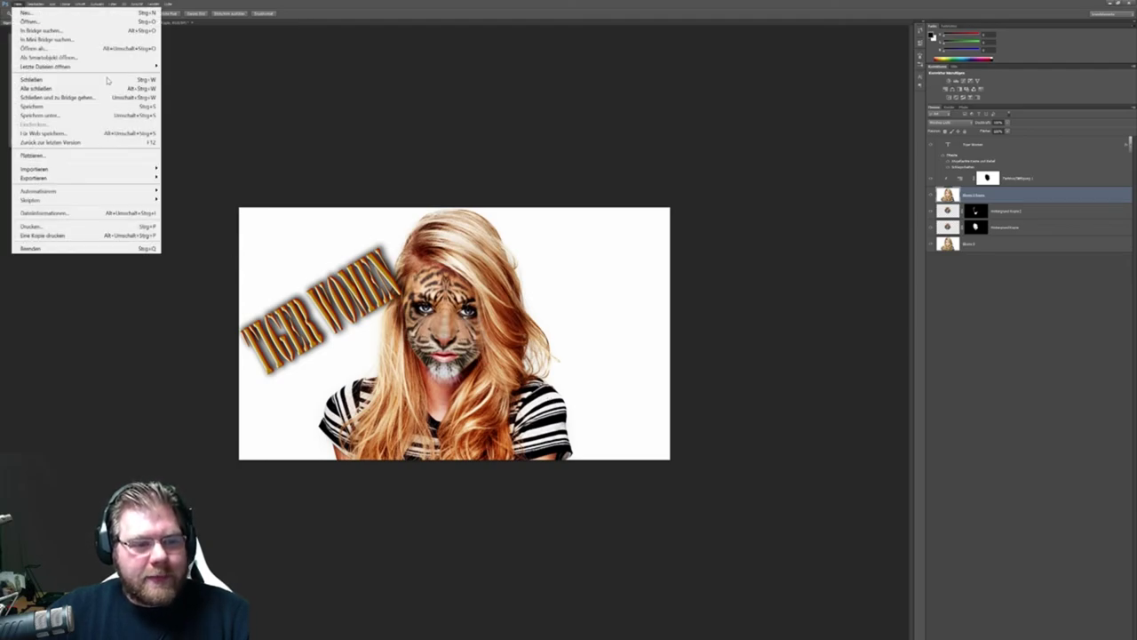
pyautogui.click(78, 113)
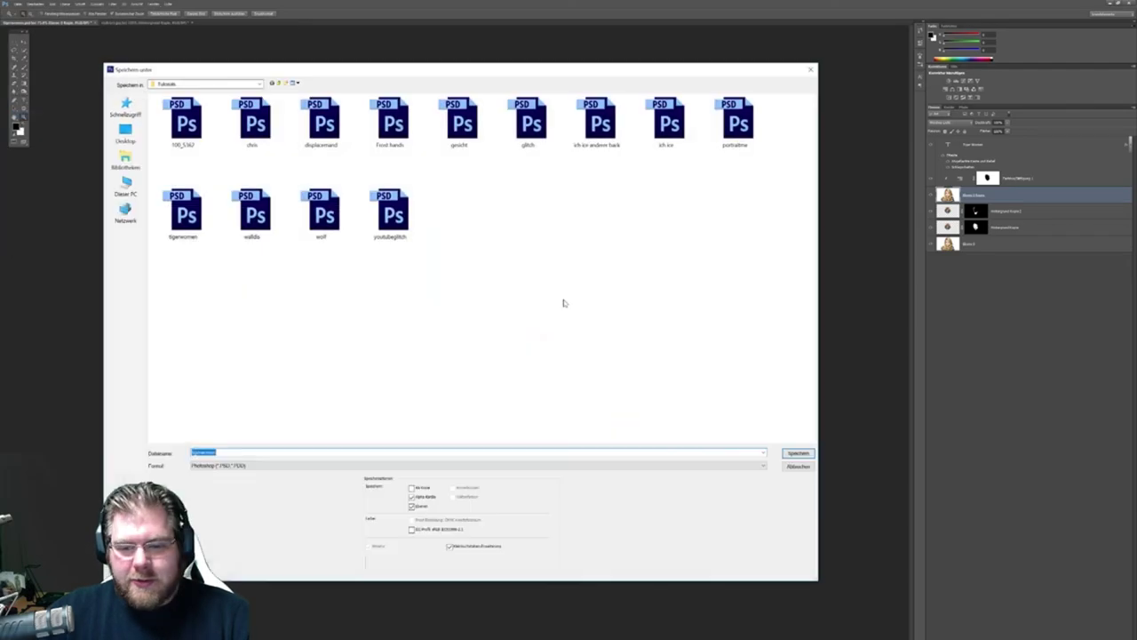
pyautogui.click(798, 454)
pyautogui.click(552, 236)
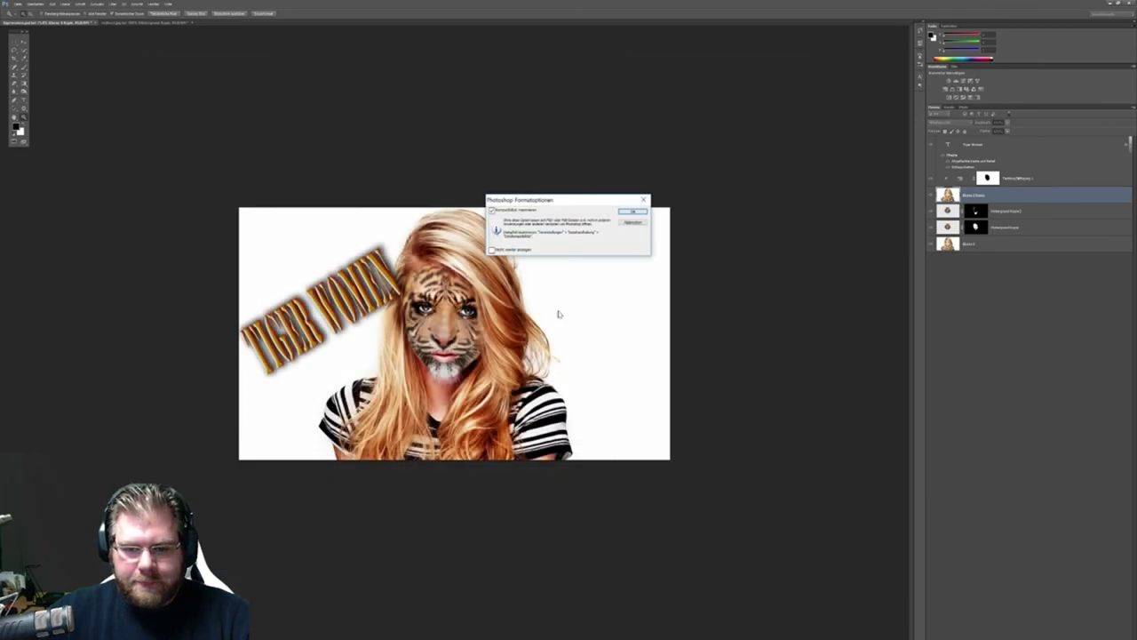
pyautogui.click(633, 212)
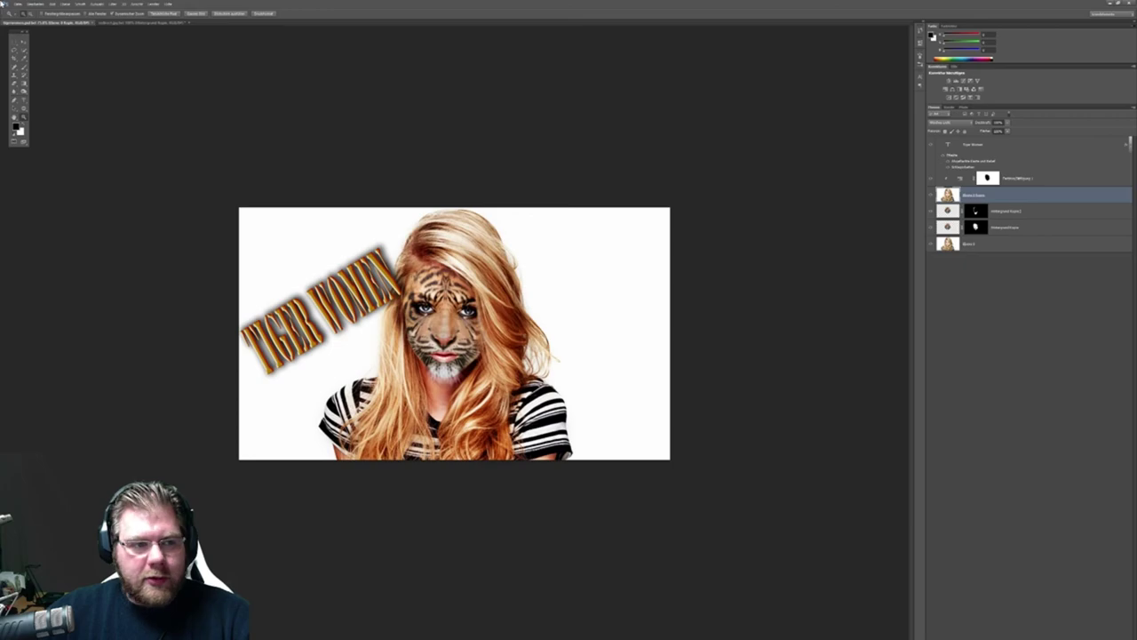
# Save a JPEG copy named tigerwomen.jpg with the default JPEG options.
pyautogui.click(18, 5)
pyautogui.click(74, 115)
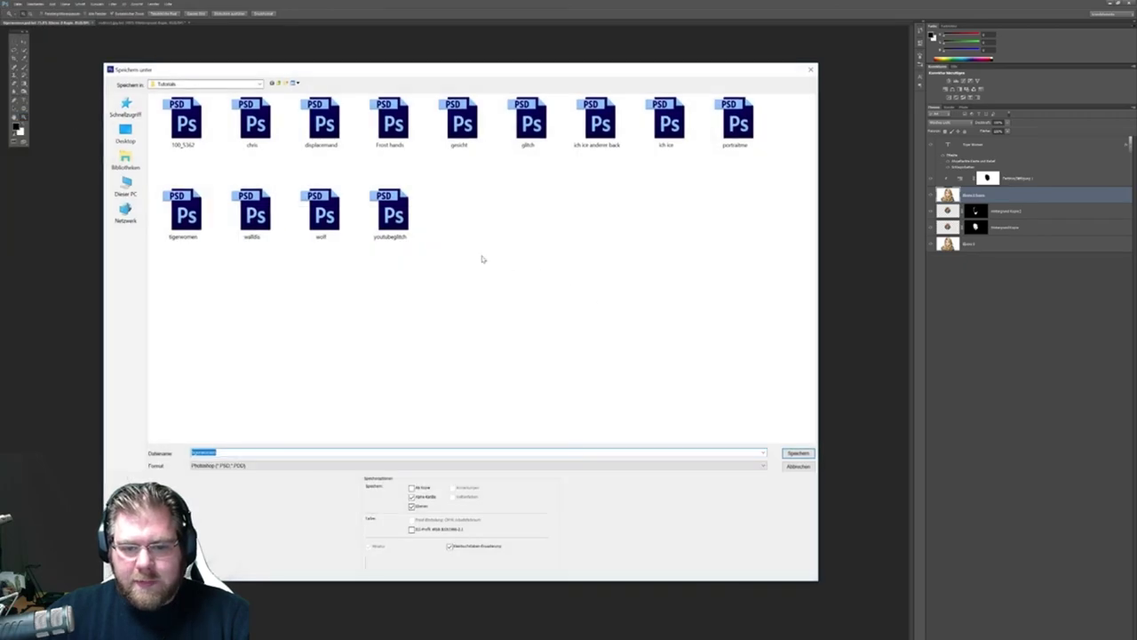
pyautogui.click(243, 466)
pyautogui.scroll(-2, 260, 533)
pyautogui.click(260, 526)
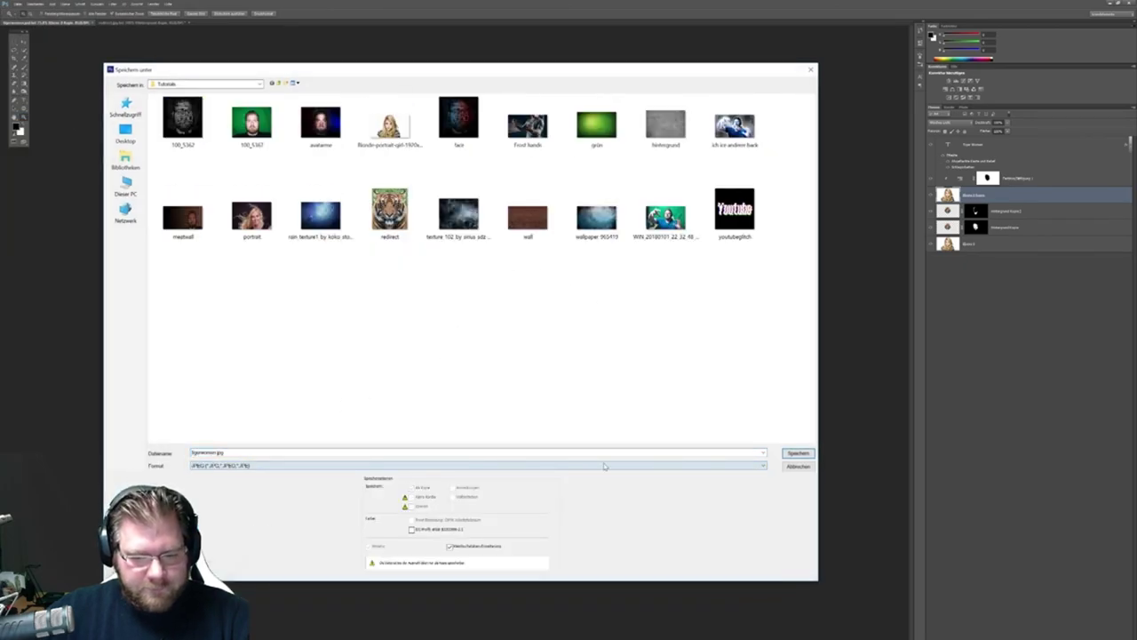
pyautogui.click(789, 454)
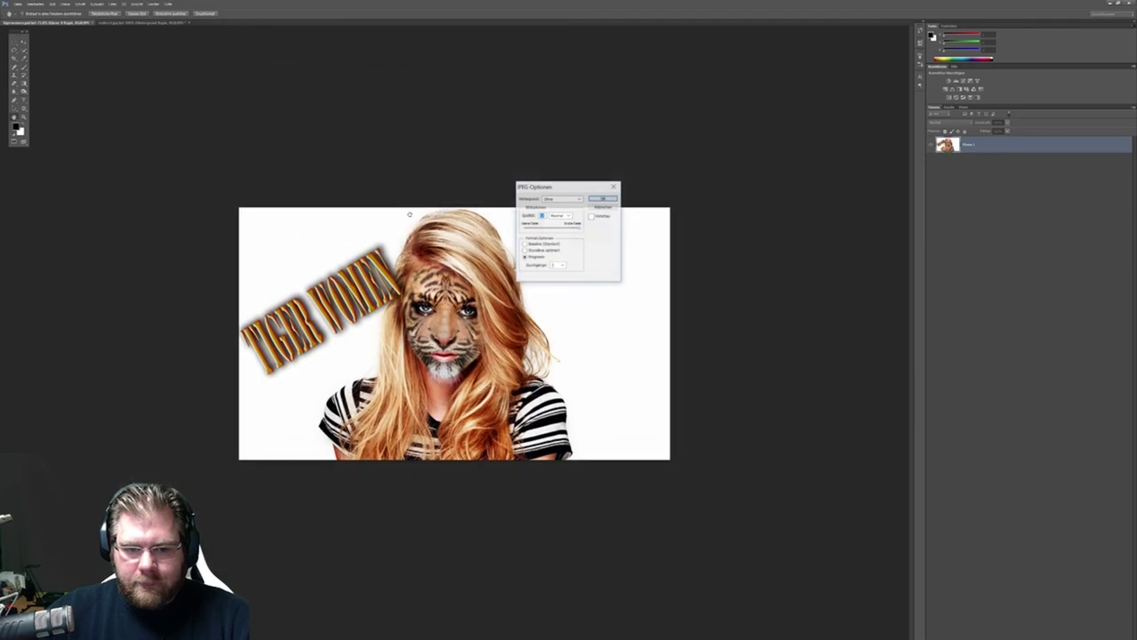
pyautogui.click(603, 198)
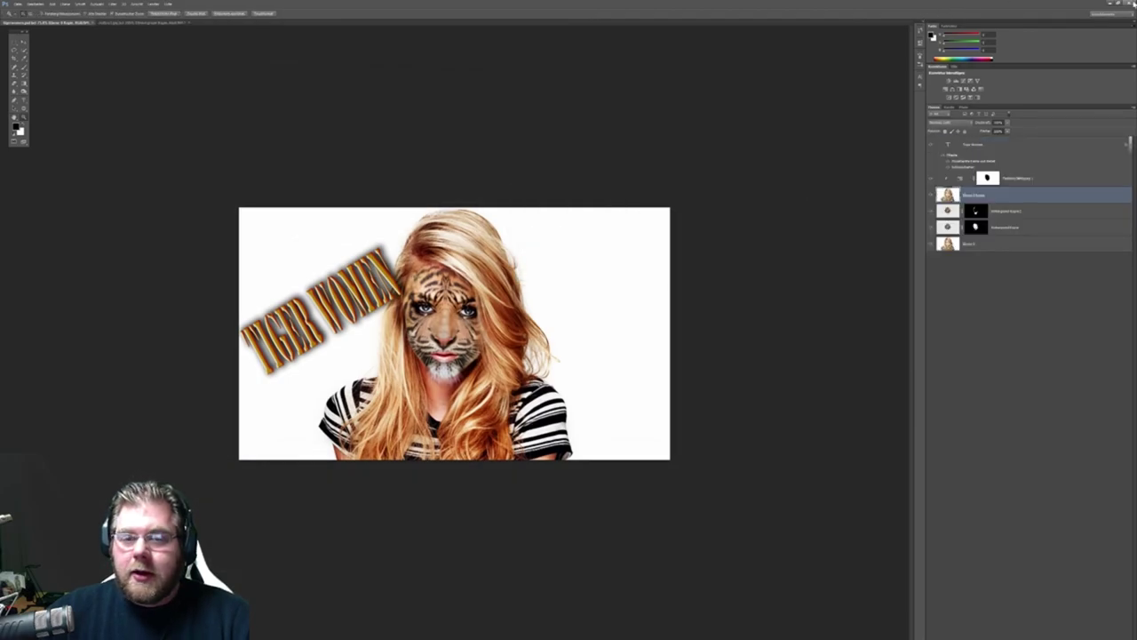